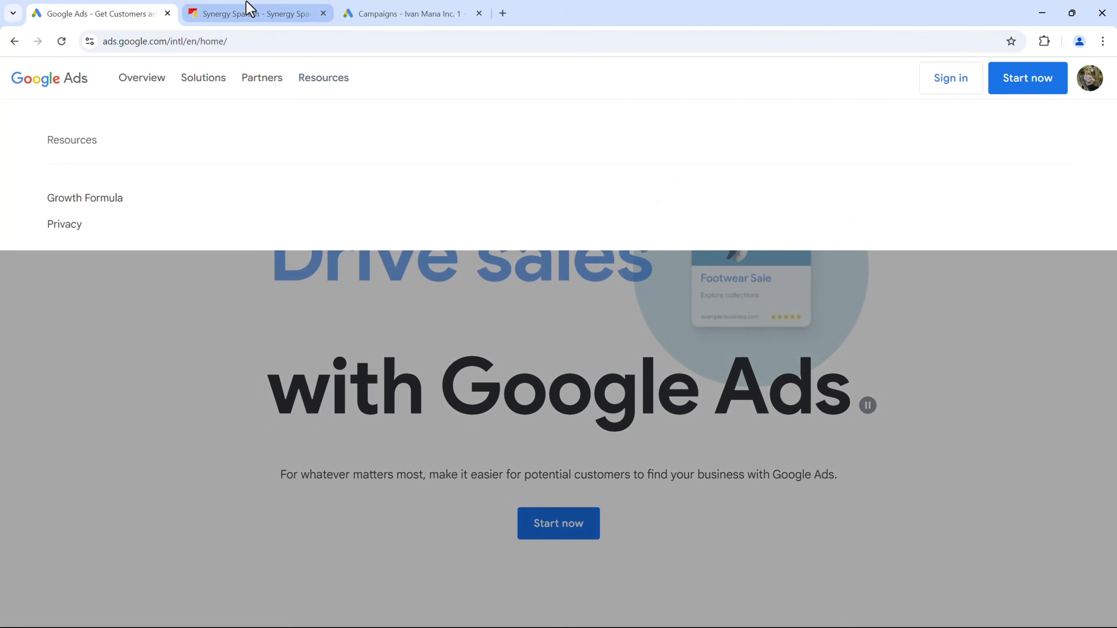
Examine the Synergy Spanish landing page headline, focusing on the "Need 138 Words" promise.
{"action": "left_click", "coordinate": [247, 8]}
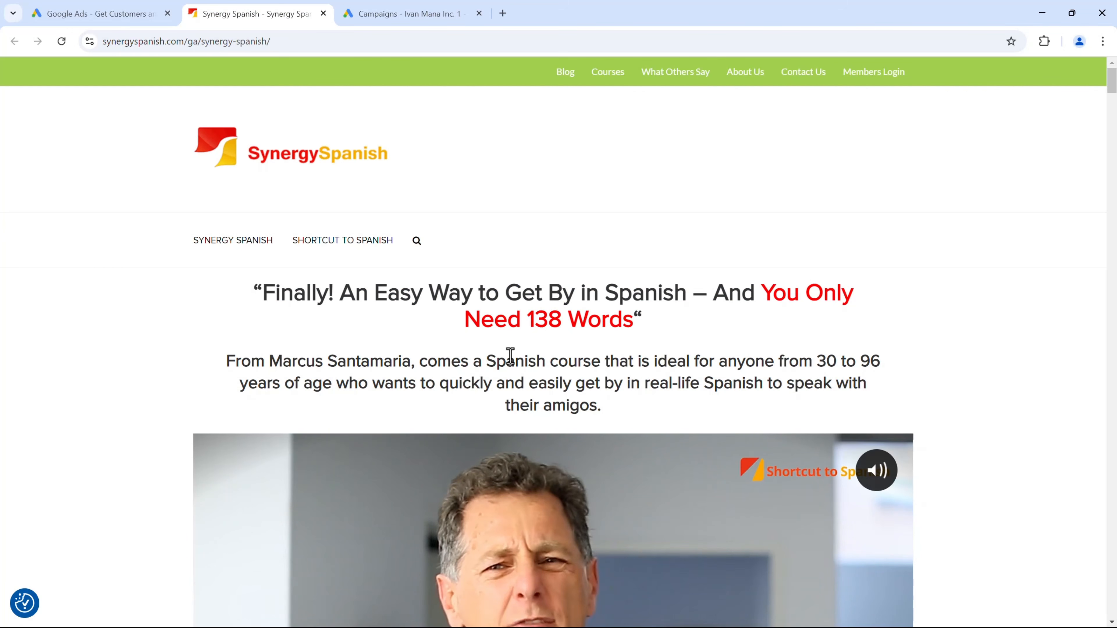
{"action": "left_click_drag", "start_coordinate": [465, 319], "coordinate": [634, 320]}
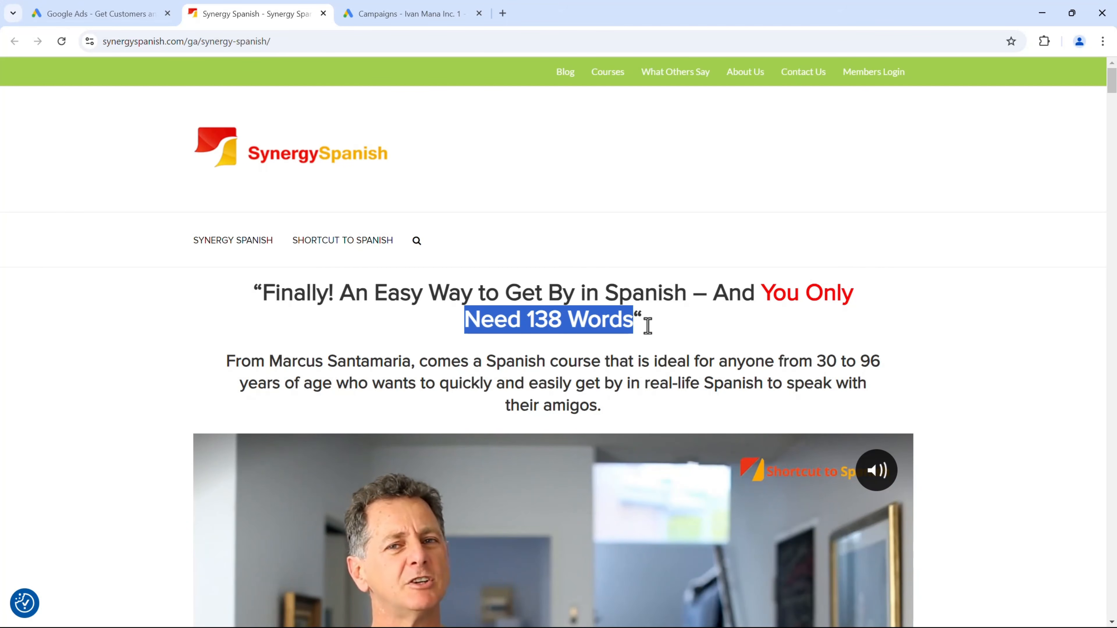
{"action": "left_click", "coordinate": [651, 326]}
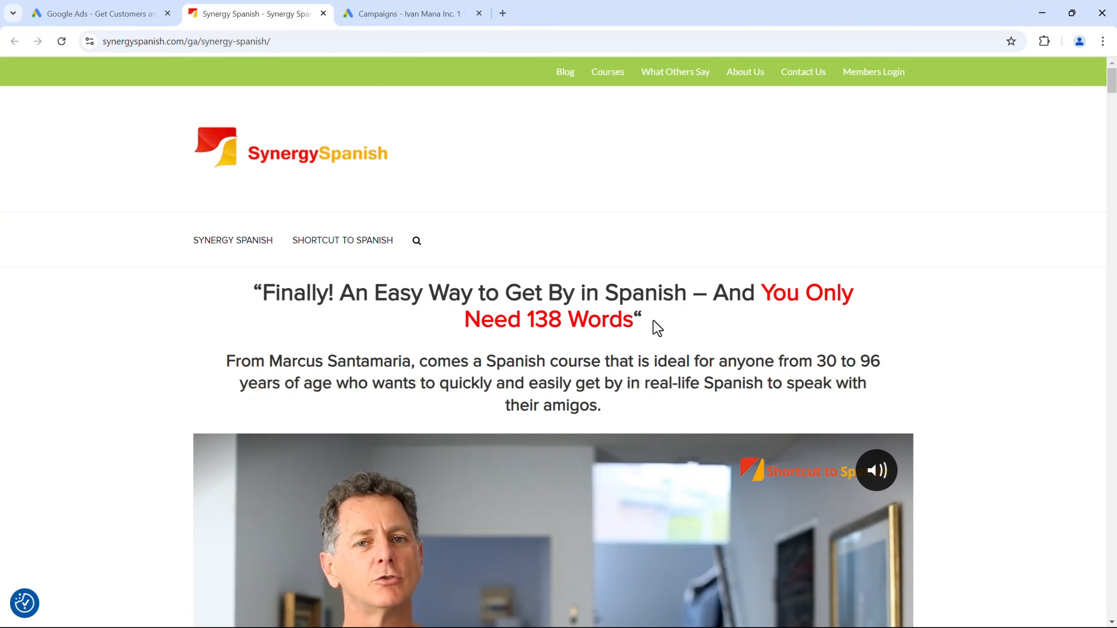
Switch to Google Ads and start a new campaign created without a goal's guidance.
{"action": "left_click", "coordinate": [436, 8]}
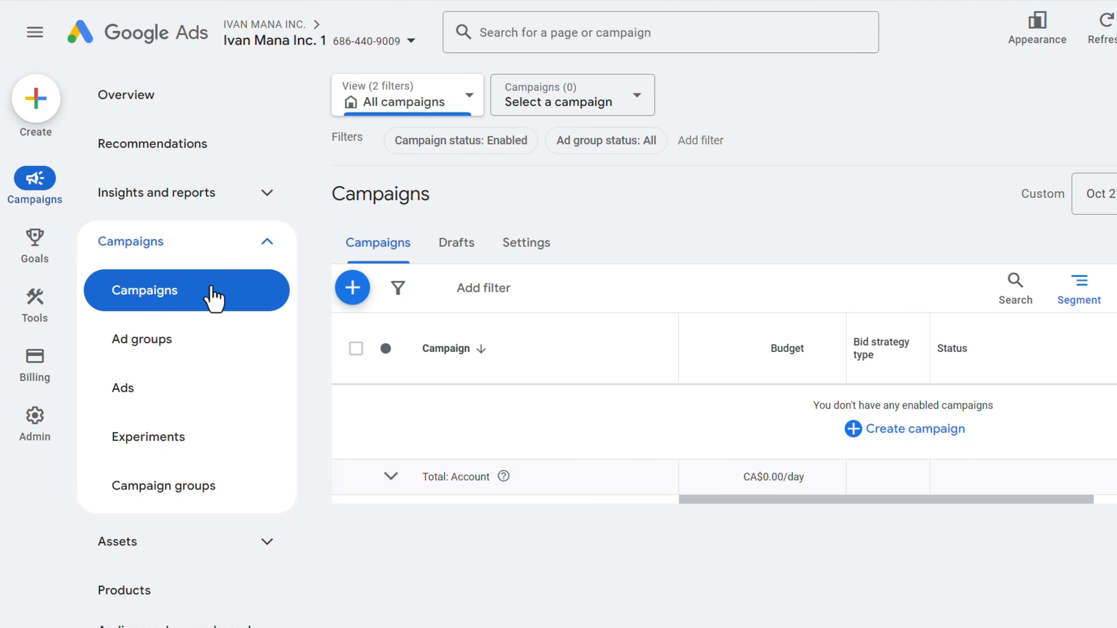
{"action": "left_click", "coordinate": [354, 293]}
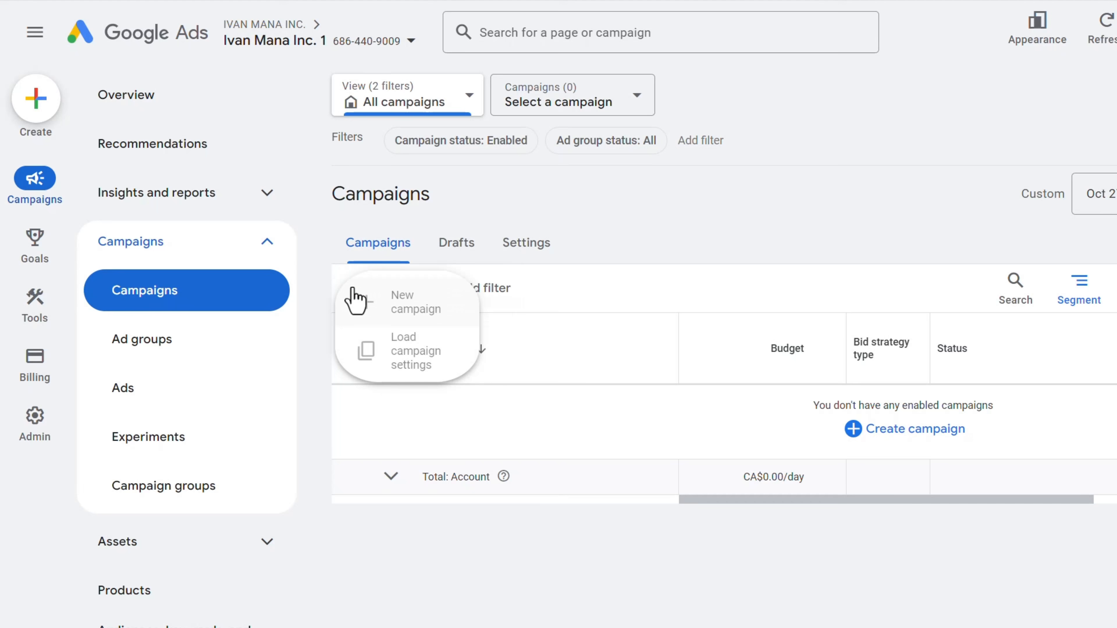
{"action": "left_click", "coordinate": [437, 308]}
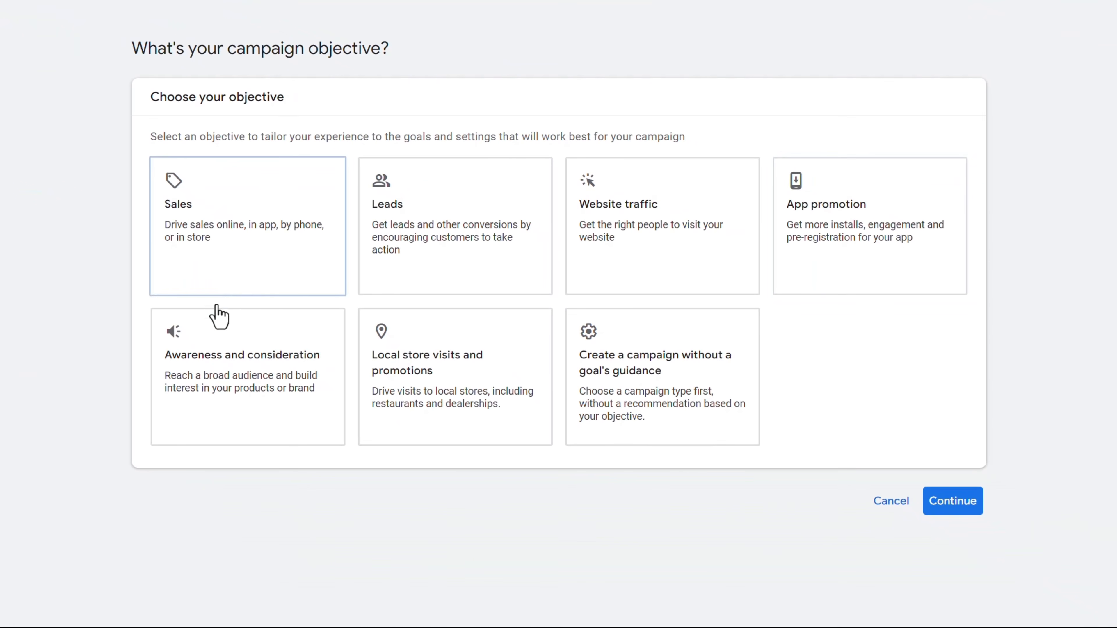
{"action": "left_click", "coordinate": [715, 410]}
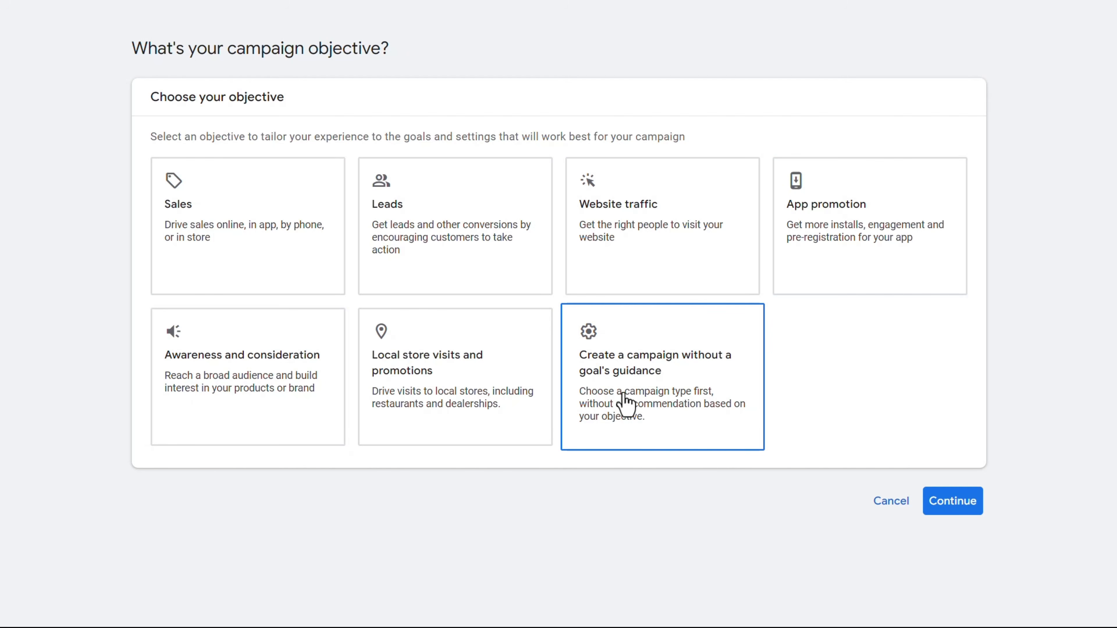
{"action": "left_click", "coordinate": [681, 405]}
Choose Search as the campaign type and continue to the desired campaign results.
{"action": "scroll", "coordinate": [895, 367], "scroll_direction": "down", "scroll_amount": 7}
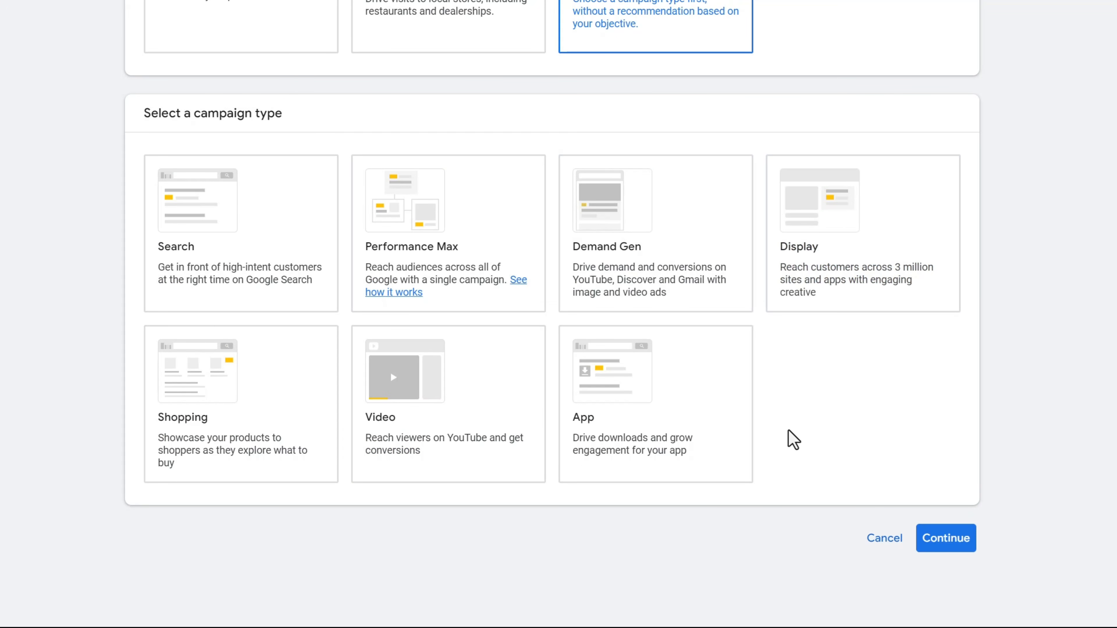
{"action": "left_click", "coordinate": [180, 247]}
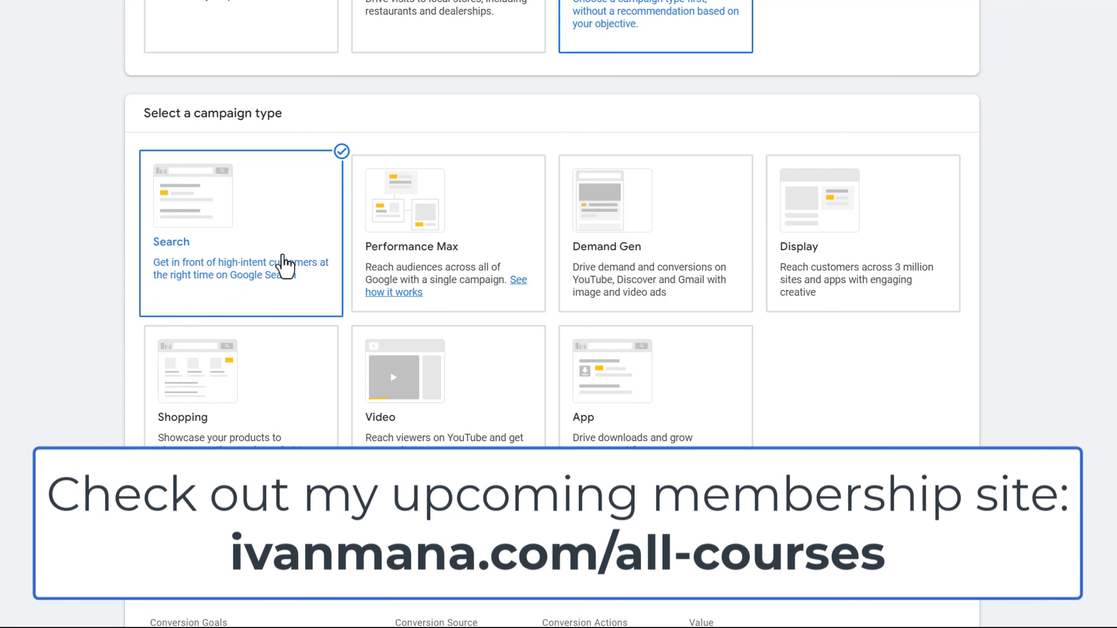
{"action": "scroll", "coordinate": [49, 403], "scroll_direction": "down", "scroll_amount": 5}
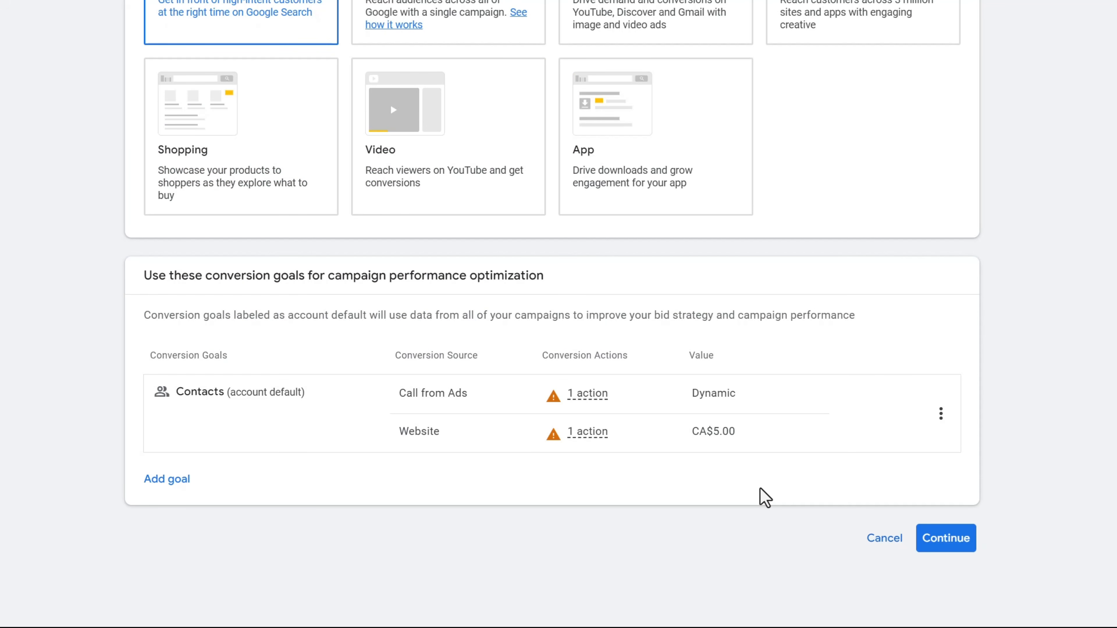
{"action": "left_click", "coordinate": [947, 539]}
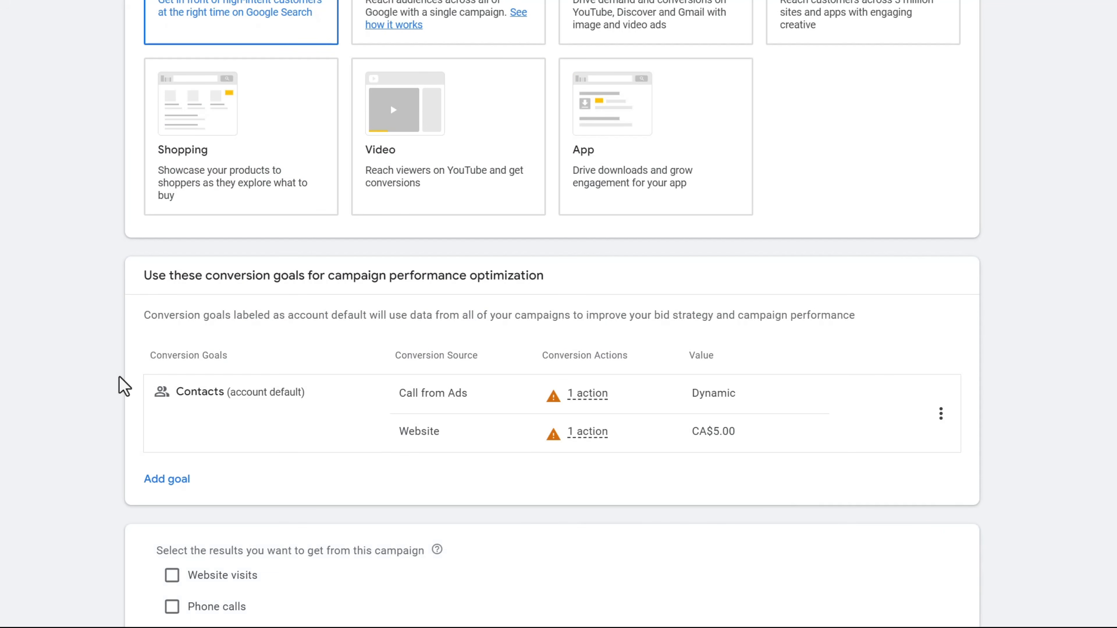
{"action": "scroll", "coordinate": [124, 386], "scroll_direction": "down", "scroll_amount": 3}
{"action": "left_click", "coordinate": [232, 446]}
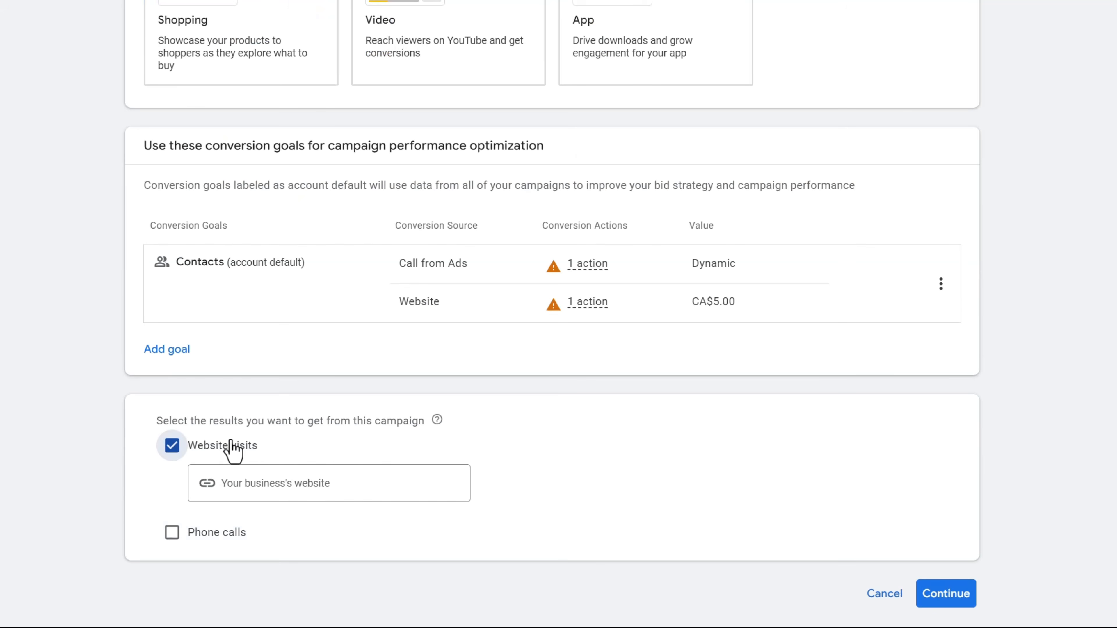
{"action": "scroll", "coordinate": [527, 488], "scroll_direction": "down", "scroll_amount": 1}
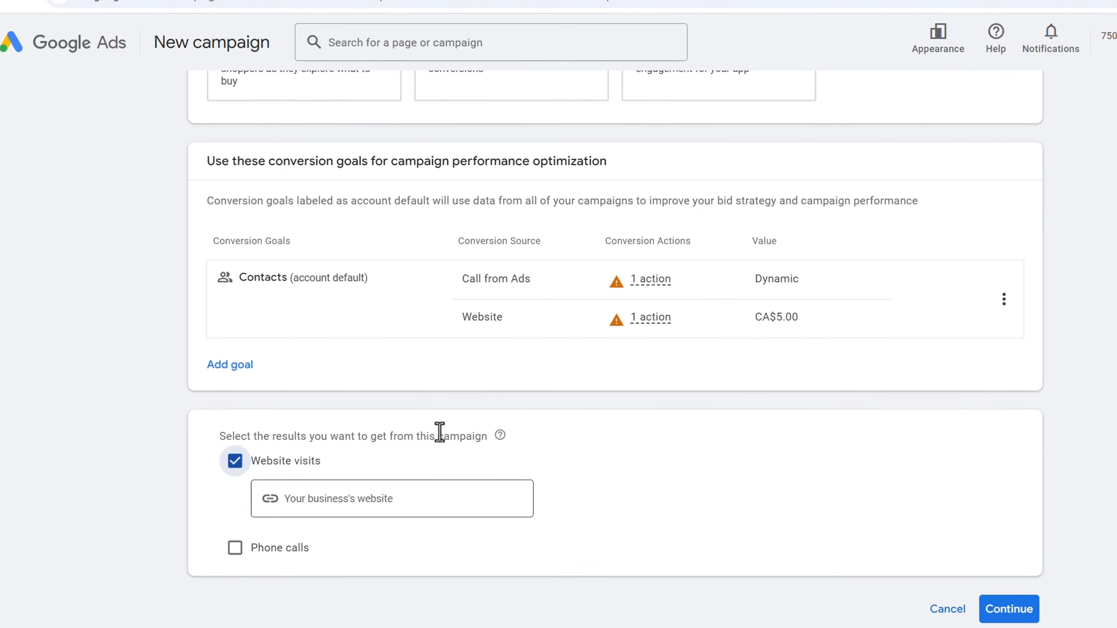
{"action": "left_click", "coordinate": [308, 13]}
{"action": "left_click", "coordinate": [293, 49]}
{"action": "key", "text": "ctrl+c"}
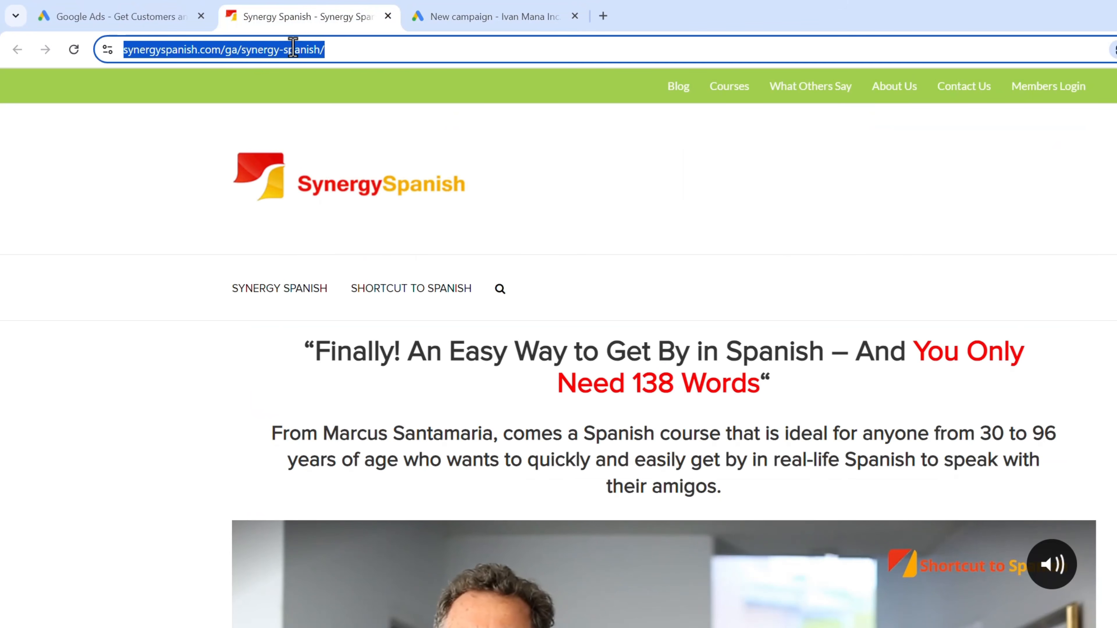
{"action": "left_click", "coordinate": [491, 9]}
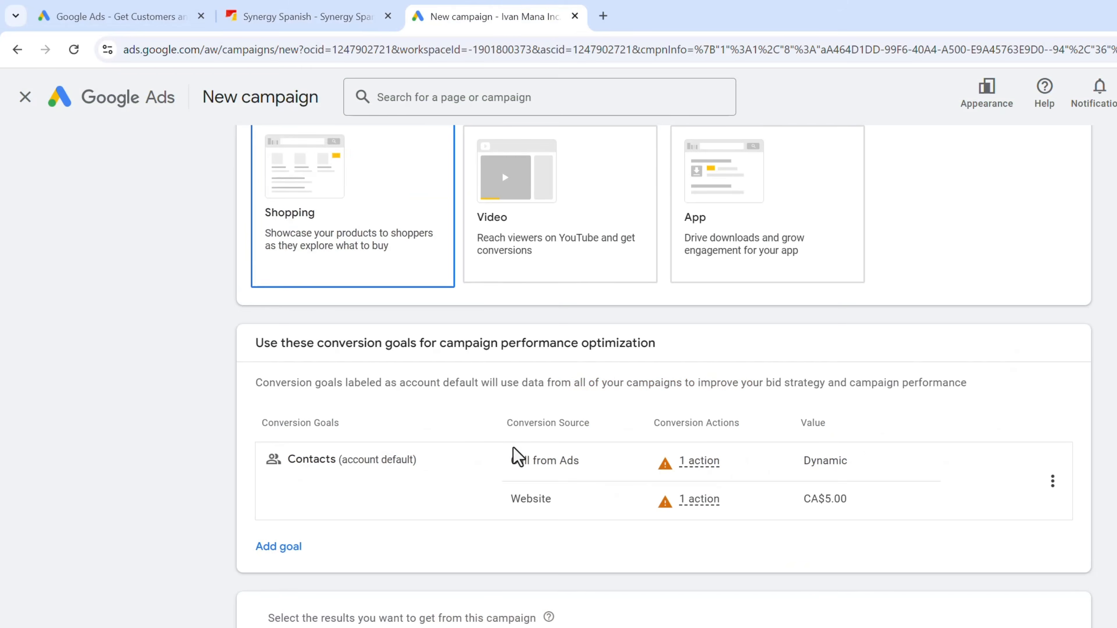
{"action": "scroll", "coordinate": [513, 449], "scroll_direction": "down", "scroll_amount": 2}
{"action": "left_click", "coordinate": [430, 479]}
{"action": "key", "text": "ctrl+v"}
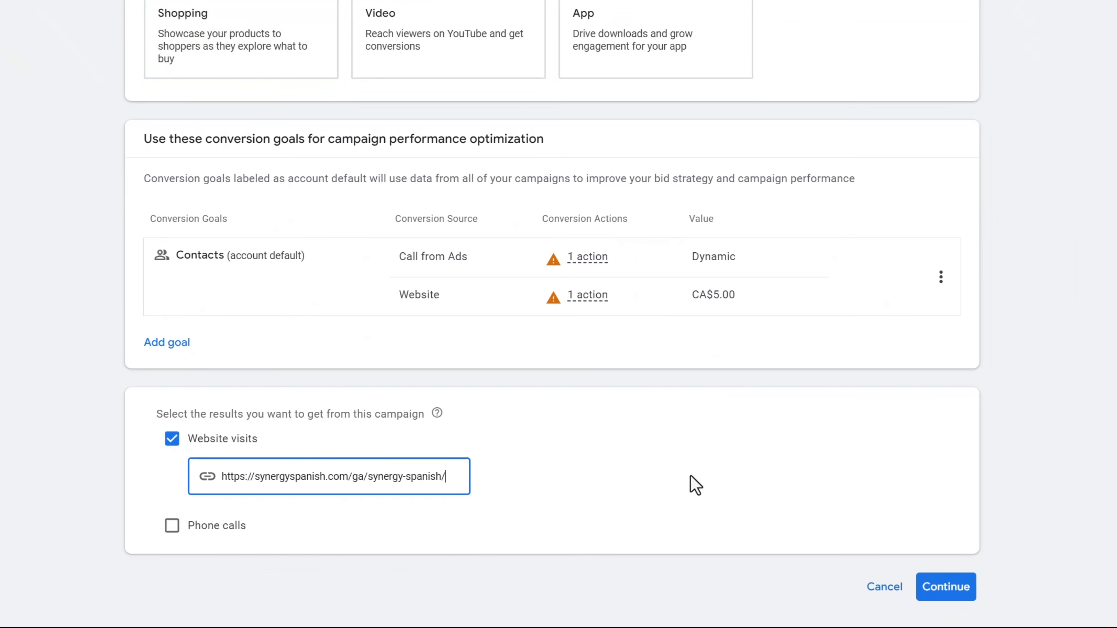
{"action": "left_click", "coordinate": [970, 592]}
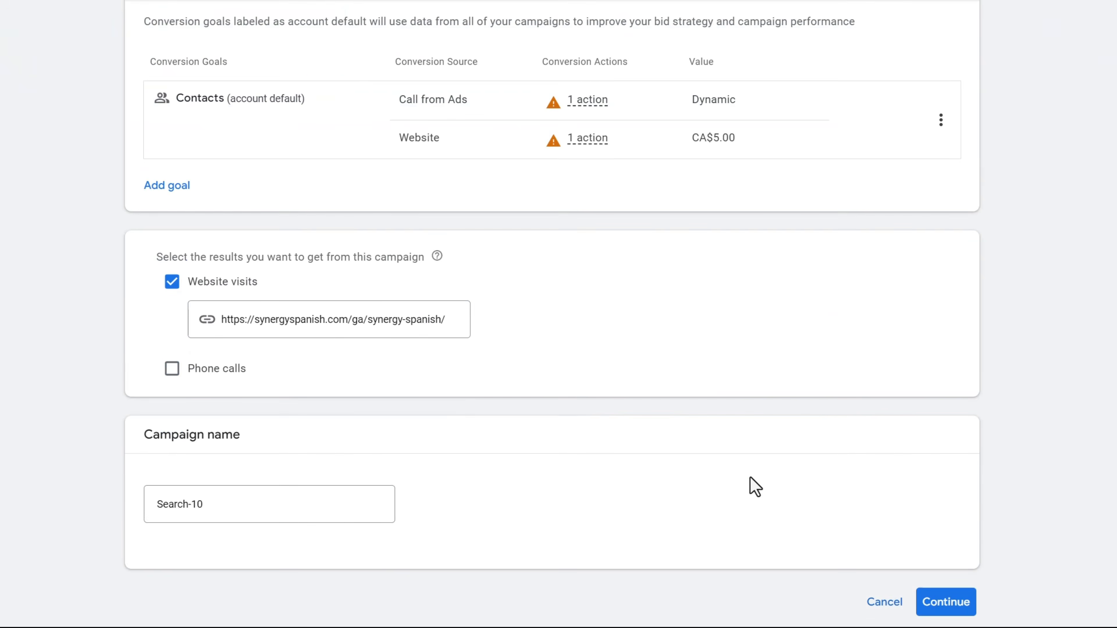
Name the campaign "Synergy Spanish" and continue to the bidding settings.
{"action": "left_click_drag", "start_coordinate": [231, 441], "coordinate": [117, 464]}
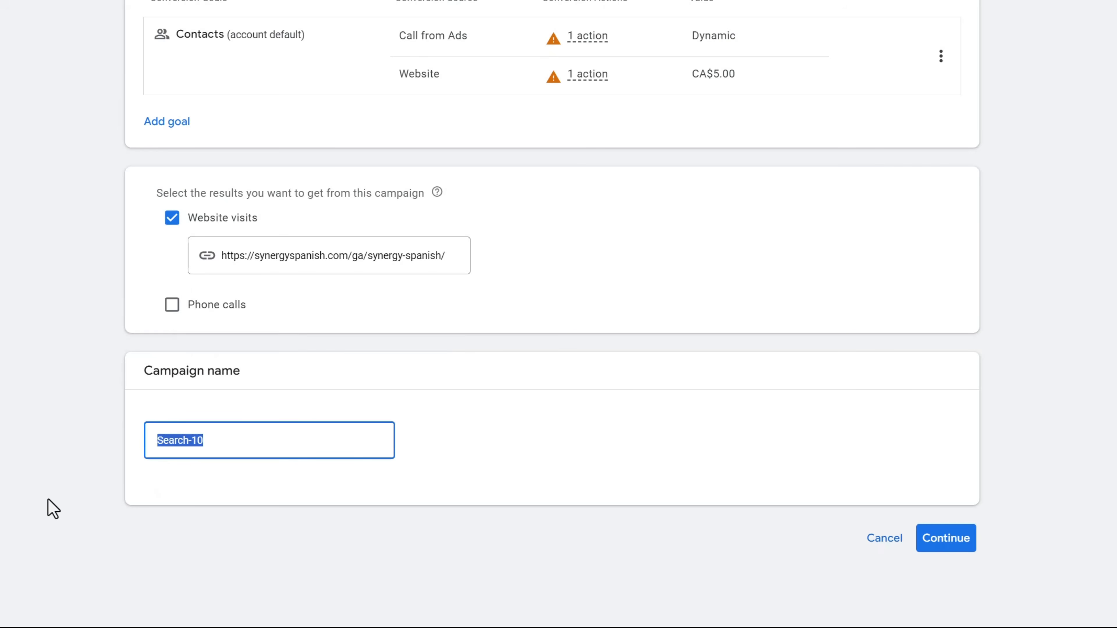
{"action": "type", "text": "Synergy Spanish"}
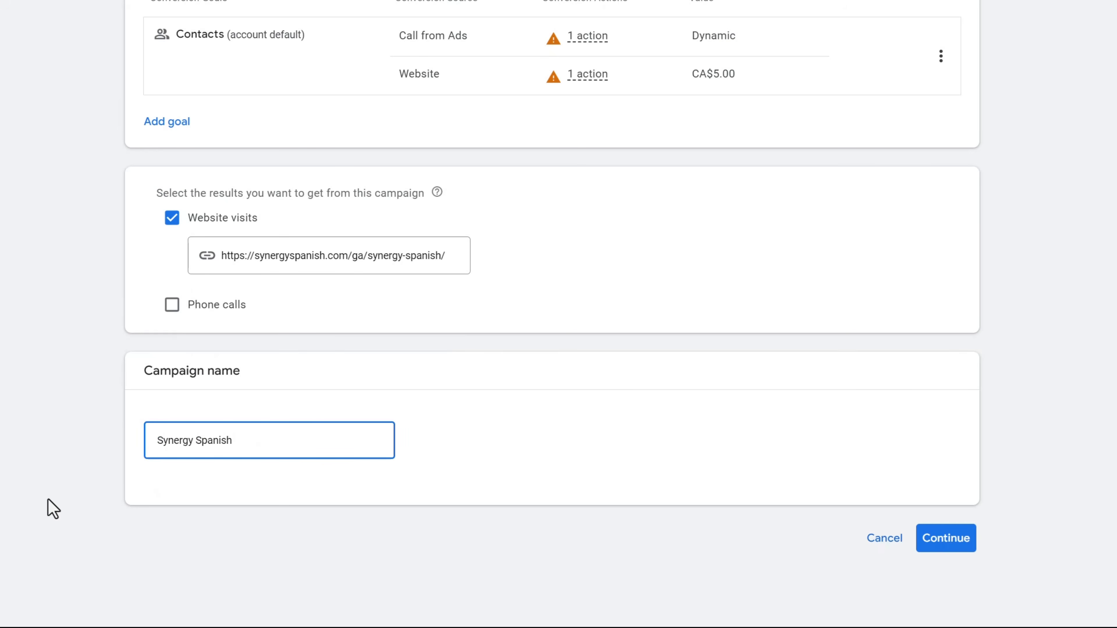
{"action": "left_click", "coordinate": [947, 545]}
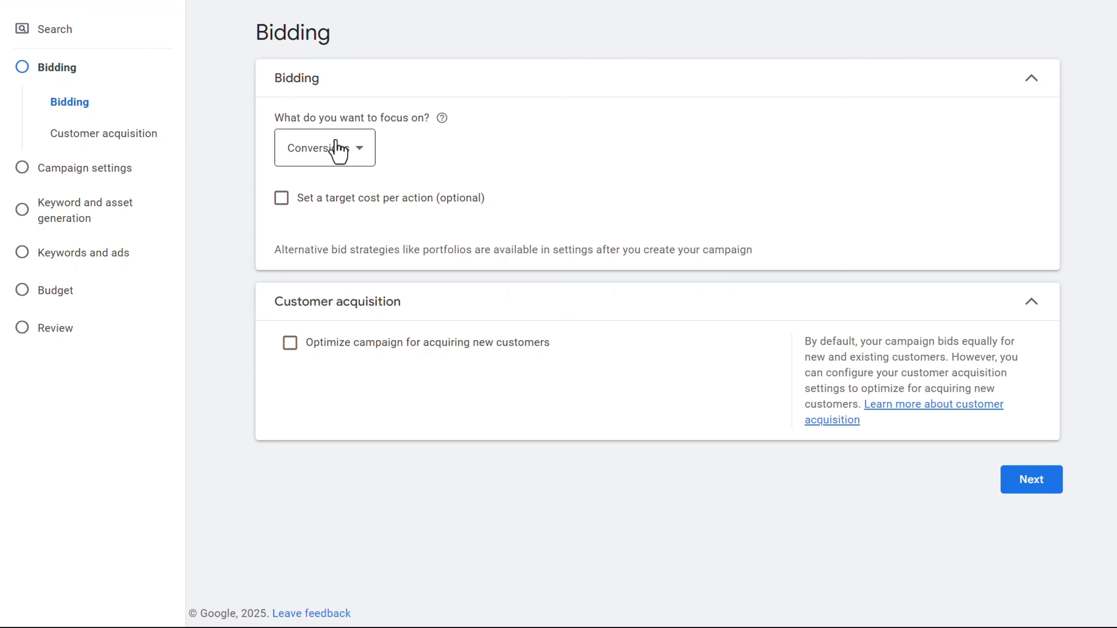
Try focusing the bidding on conversion value with a target return on ad spend of 200%.
{"action": "left_click", "coordinate": [336, 151]}
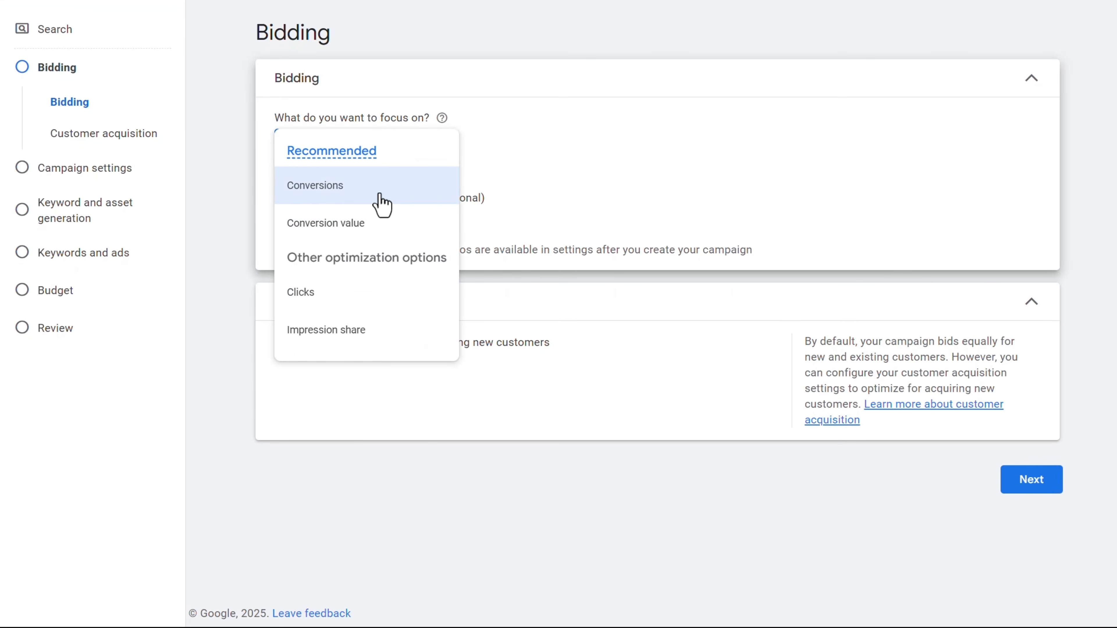
{"action": "mouse_move", "coordinate": [382, 202]}
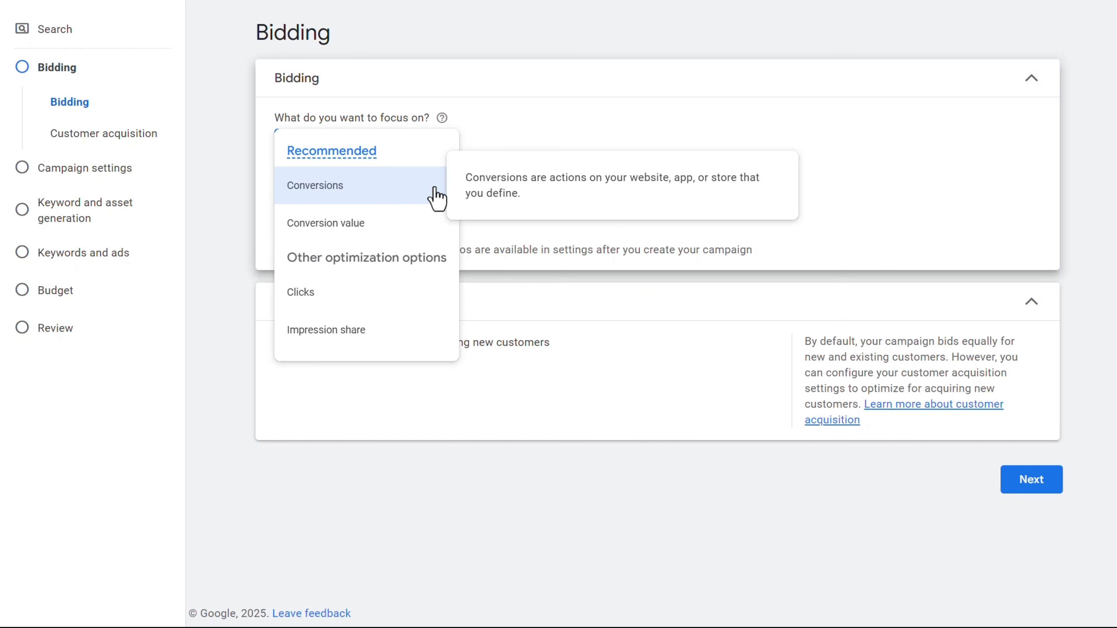
{"action": "left_click", "coordinate": [382, 224]}
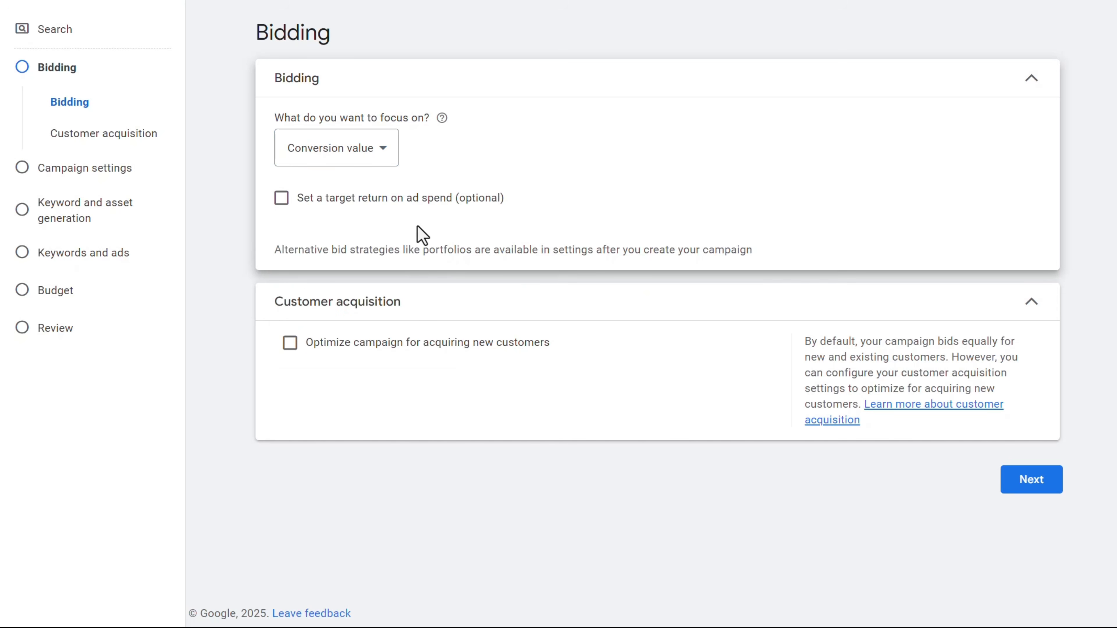
{"action": "left_click", "coordinate": [330, 203]}
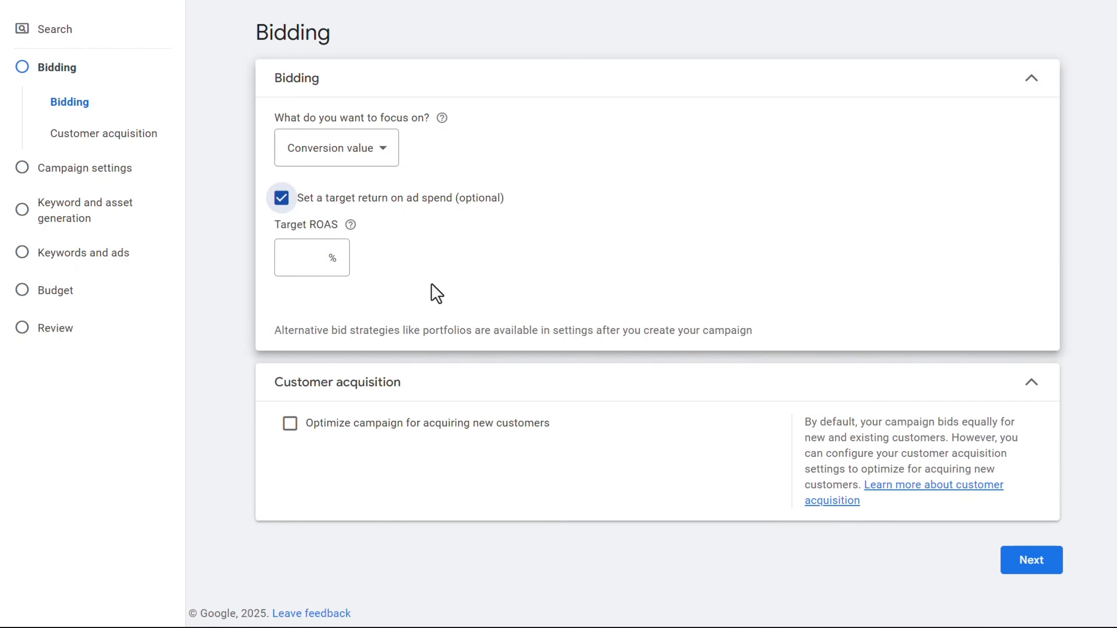
{"action": "left_click", "coordinate": [292, 259]}
{"action": "type", "text": "200"}
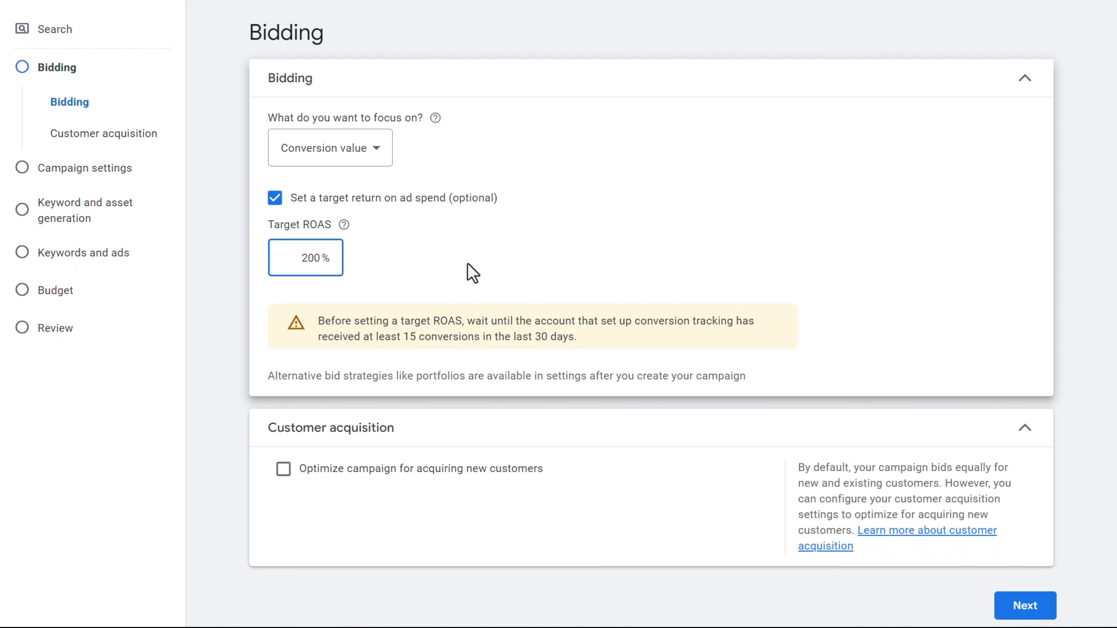
Set the bidding focus to Conversions and proceed to the campaign settings.
{"action": "left_click", "coordinate": [342, 148]}
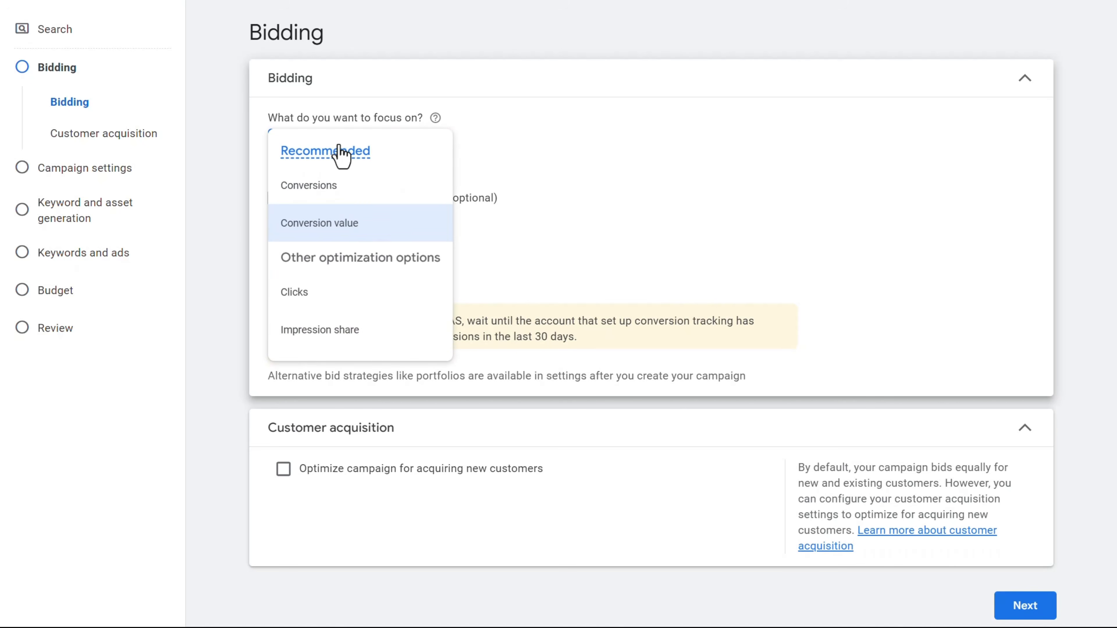
{"action": "left_click", "coordinate": [305, 184]}
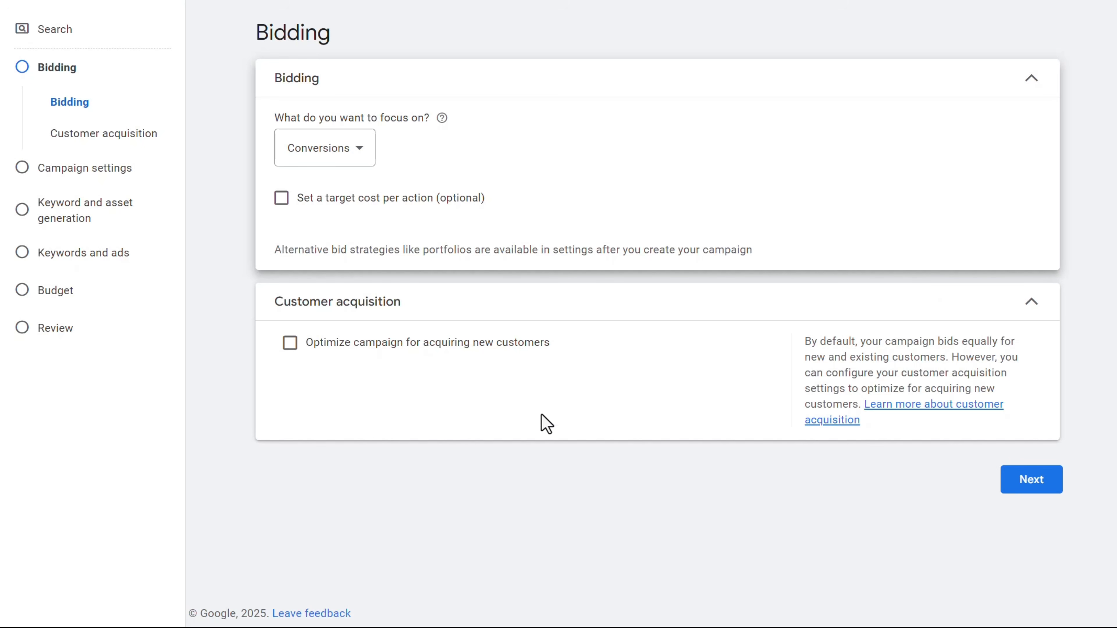
{"action": "left_click", "coordinate": [1055, 482]}
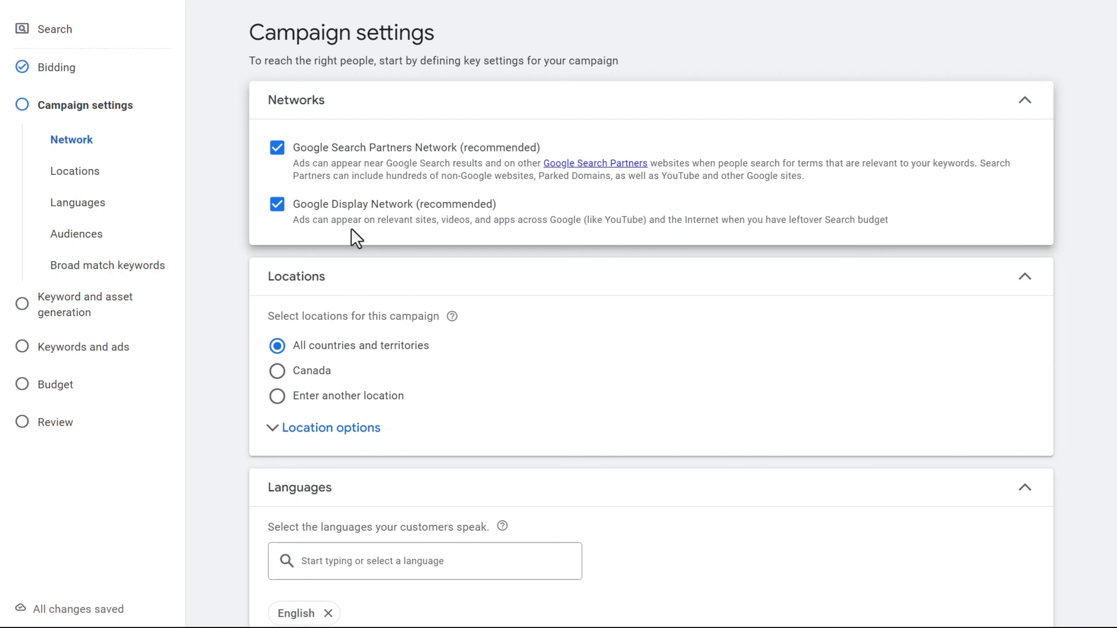
Exclude both the Google Display Network and the Google Search Partners Network from the campaign.
{"action": "left_click", "coordinate": [277, 206]}
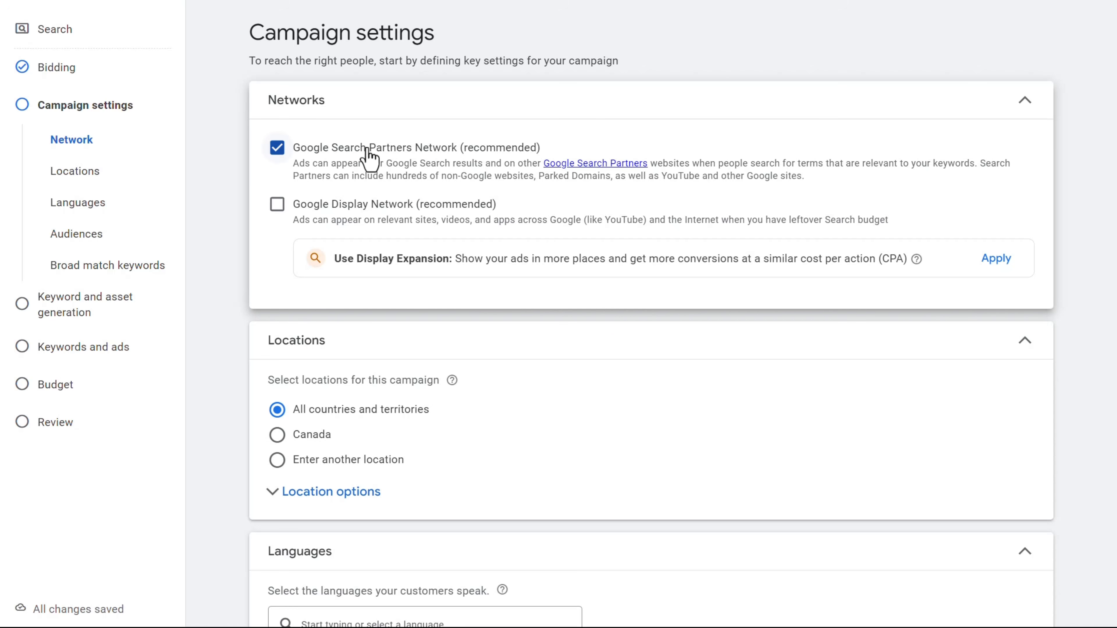
{"action": "left_click", "coordinate": [401, 154]}
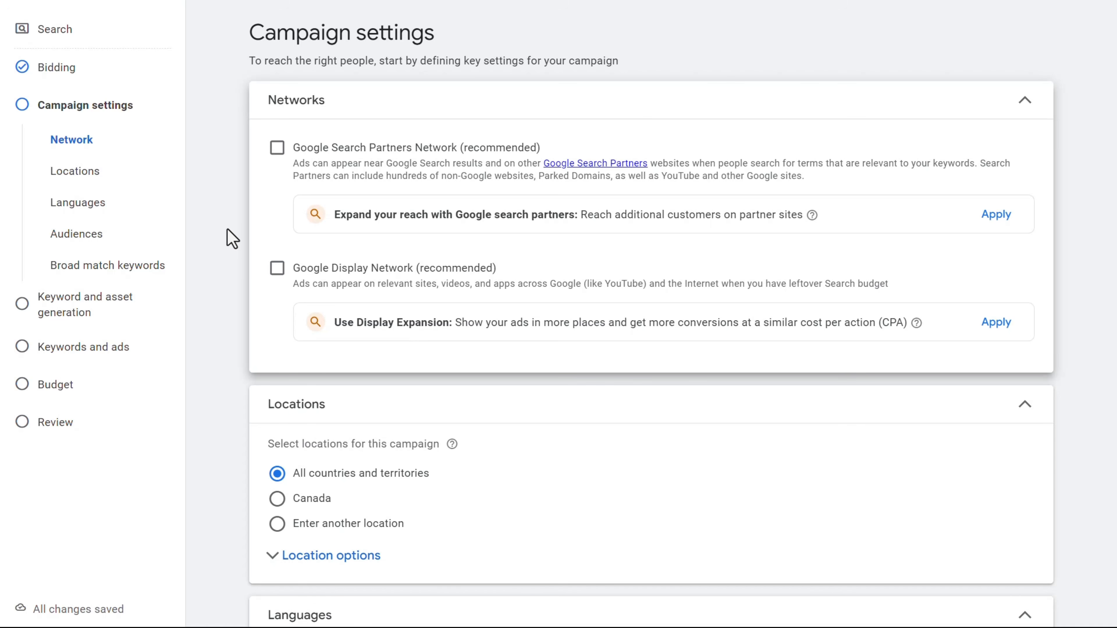
Expand the location options and limit targeting to Presence: people in or regularly in the included locations.
{"action": "scroll", "coordinate": [227, 229], "scroll_direction": "down", "scroll_amount": 5}
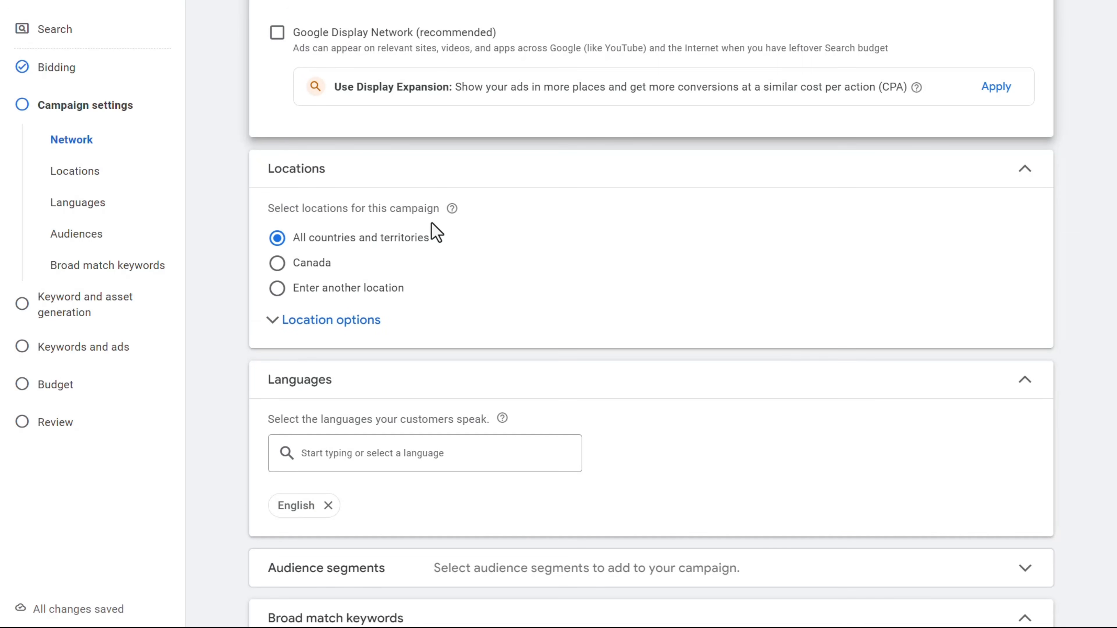
{"action": "left_click", "coordinate": [364, 321]}
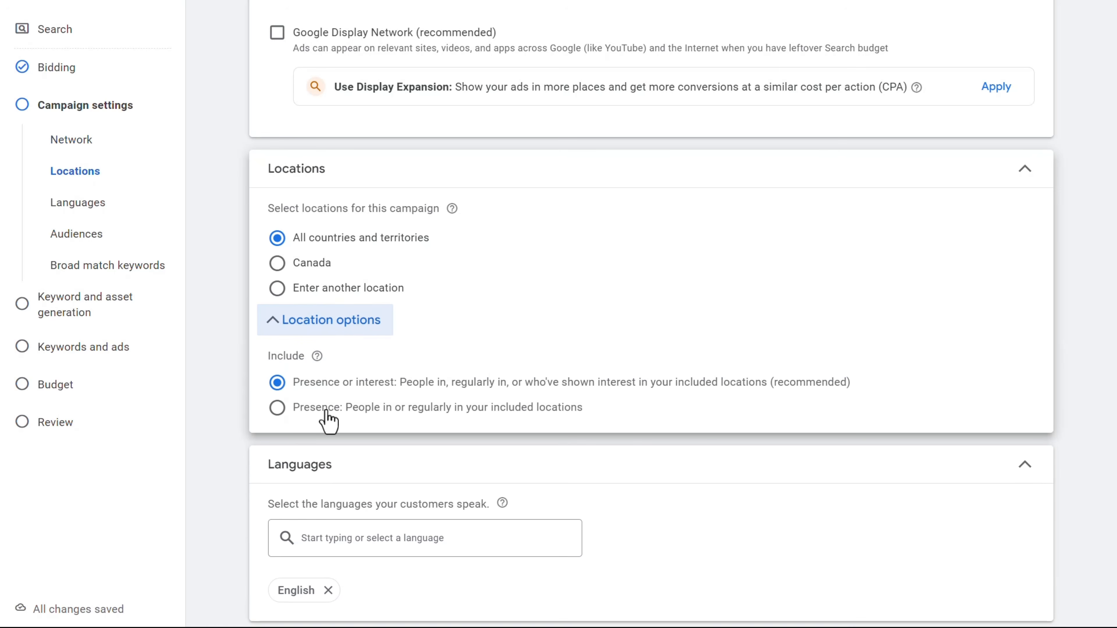
{"action": "left_click", "coordinate": [301, 414]}
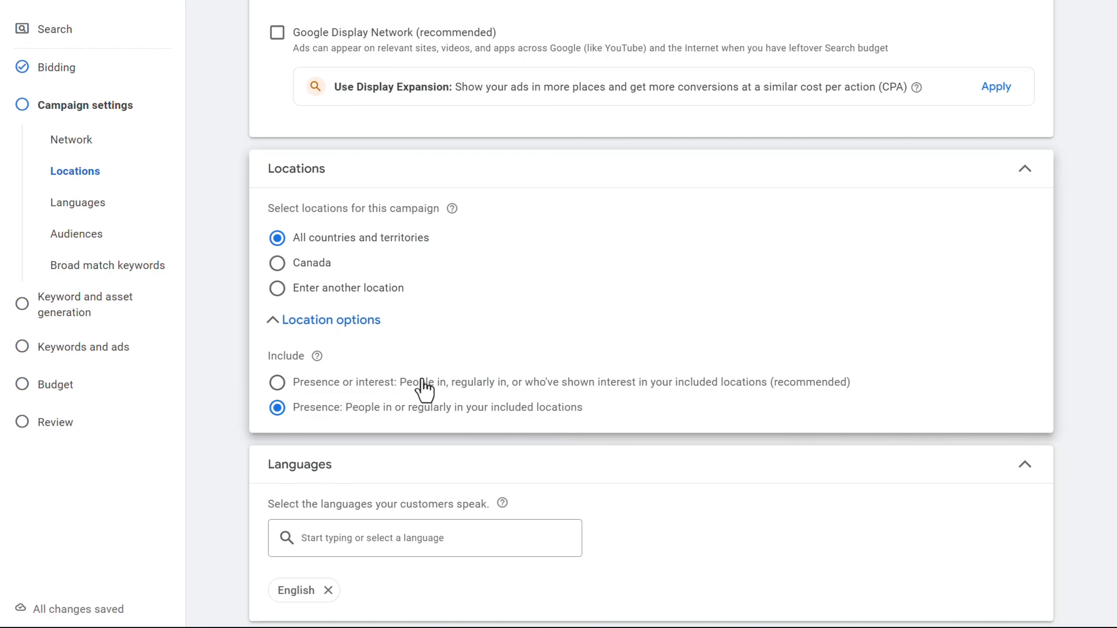
Try Canada as the campaign location, switching to Presence or interest and back to Presence only.
{"action": "left_click", "coordinate": [326, 266]}
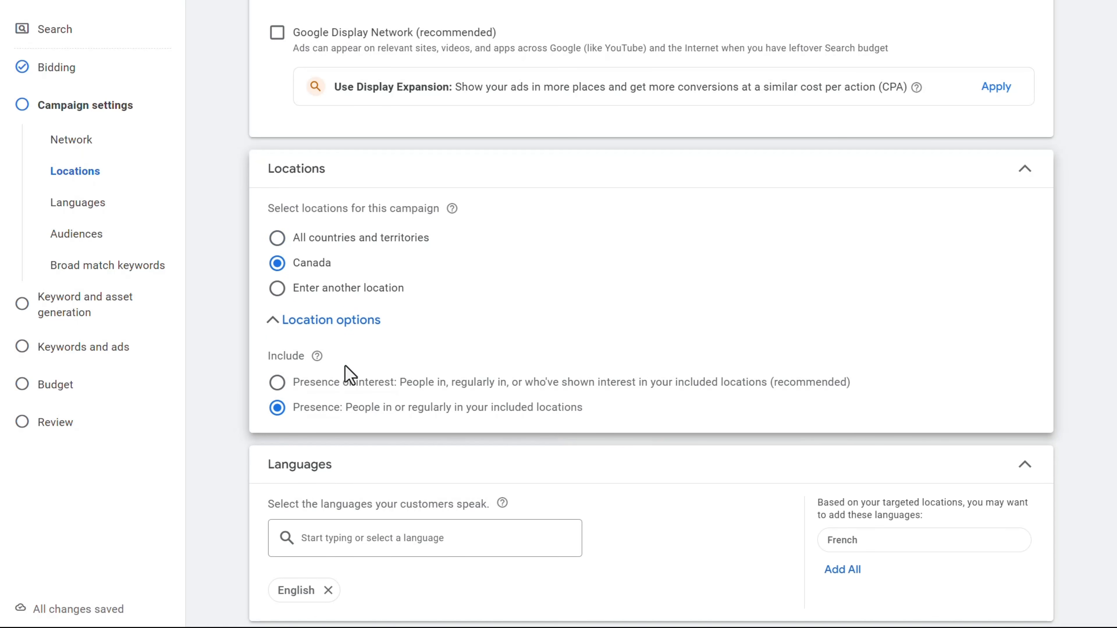
{"action": "left_click", "coordinate": [283, 385]}
{"action": "left_click", "coordinate": [324, 411]}
Switch the campaign locations to custom entries and include the countries United States and Canada.
{"action": "left_click", "coordinate": [325, 288]}
{"action": "left_click", "coordinate": [363, 336]}
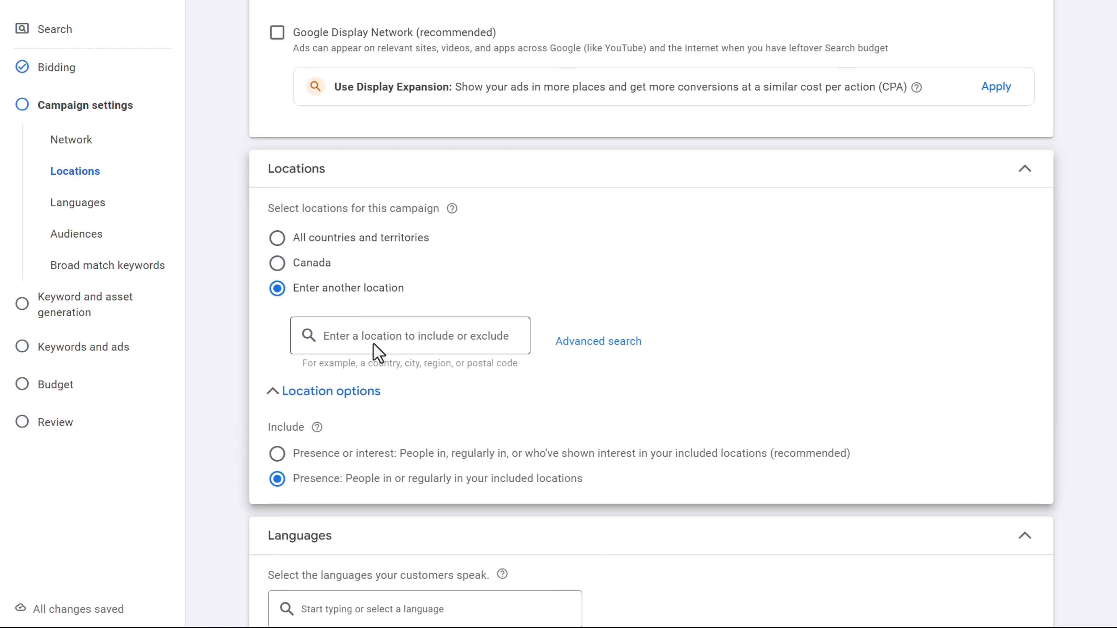
{"action": "type", "text": "united states"}
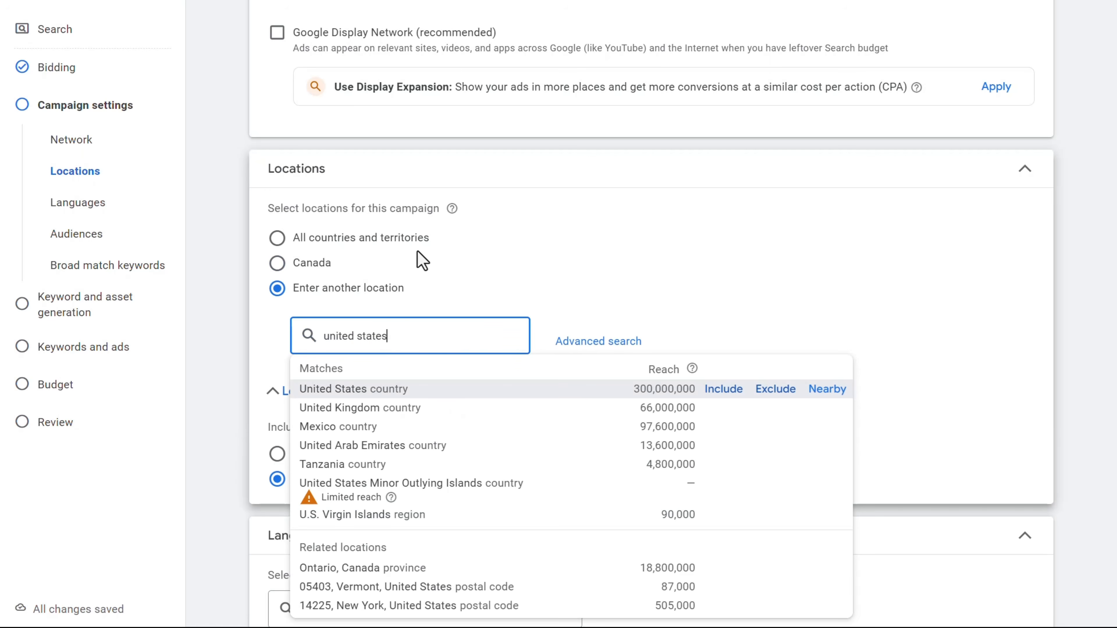
{"action": "key", "text": "Return"}
{"action": "type", "text": "canada"}
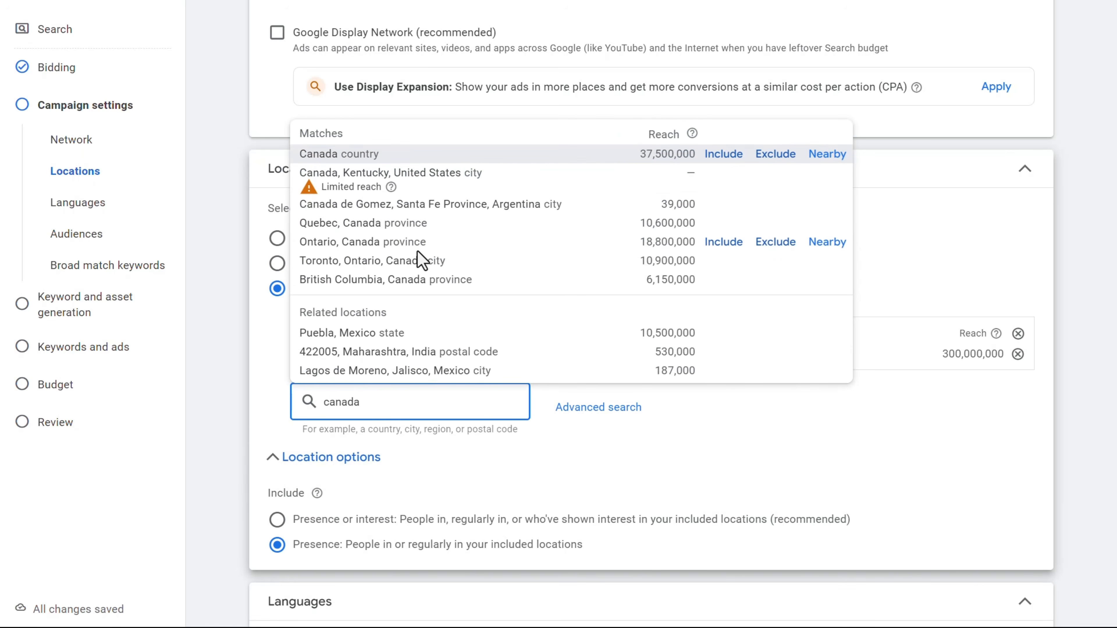
{"action": "key", "text": "Return"}
Expand the audience segments section and search the segments for "learn language".
{"action": "scroll", "coordinate": [422, 262], "scroll_direction": "down", "scroll_amount": 9}
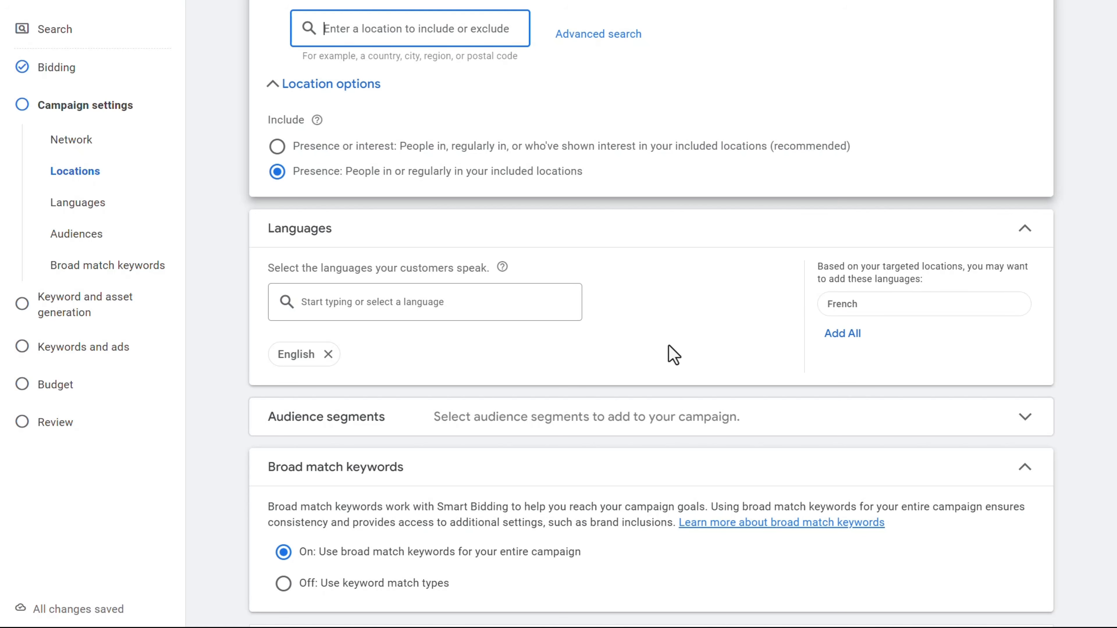
{"action": "scroll", "coordinate": [669, 352], "scroll_direction": "down", "scroll_amount": 3}
{"action": "left_click", "coordinate": [418, 331]}
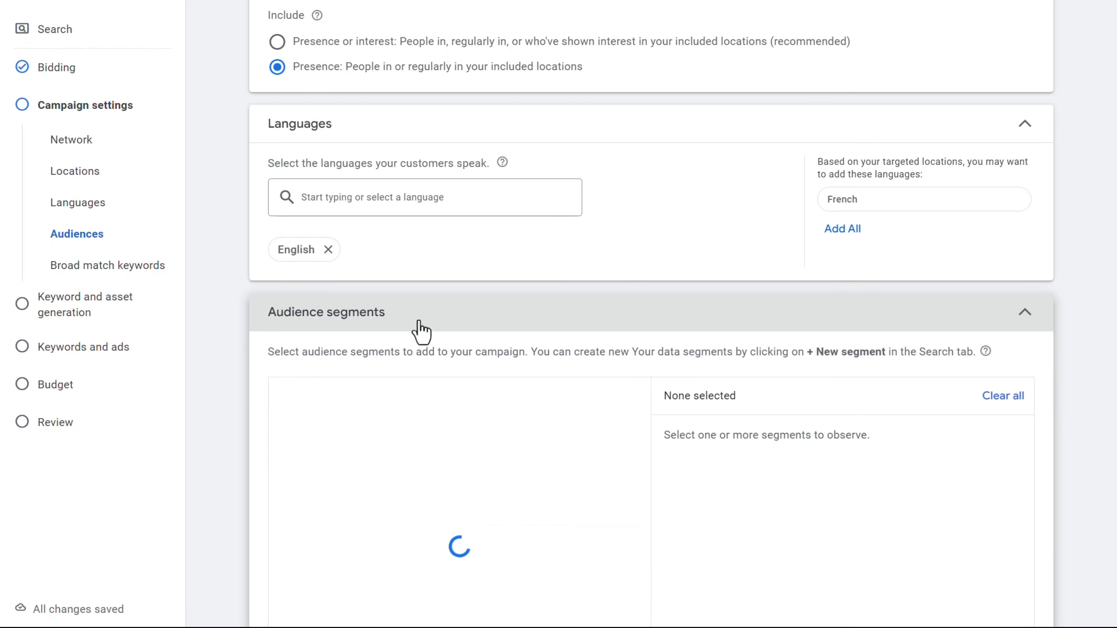
{"action": "scroll", "coordinate": [406, 382], "scroll_direction": "down", "scroll_amount": 3}
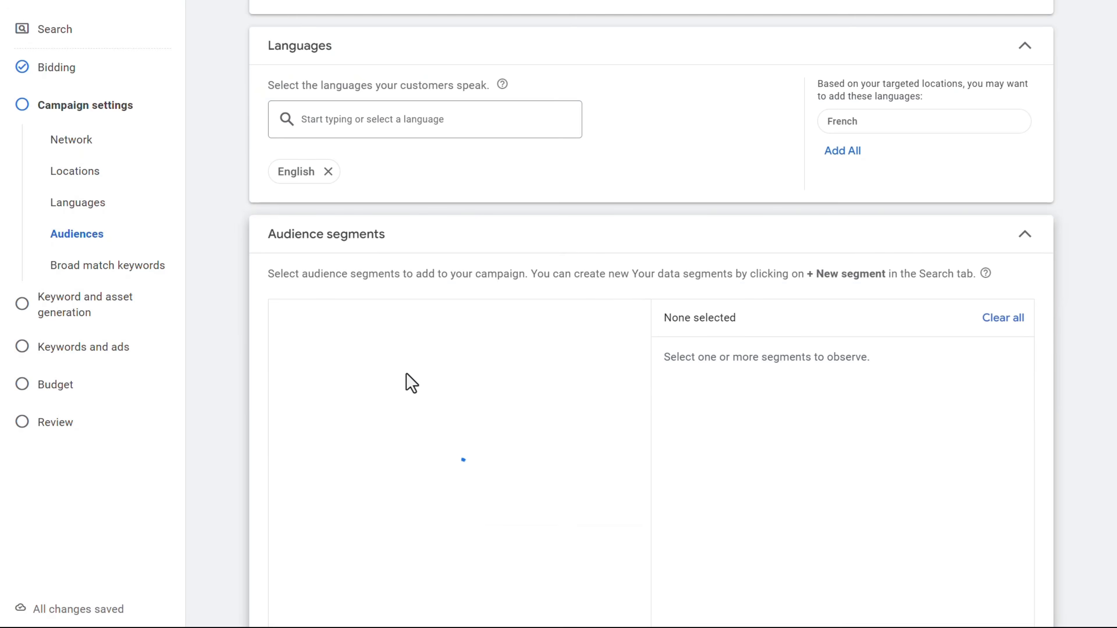
{"action": "scroll", "coordinate": [249, 387], "scroll_direction": "down", "scroll_amount": 2}
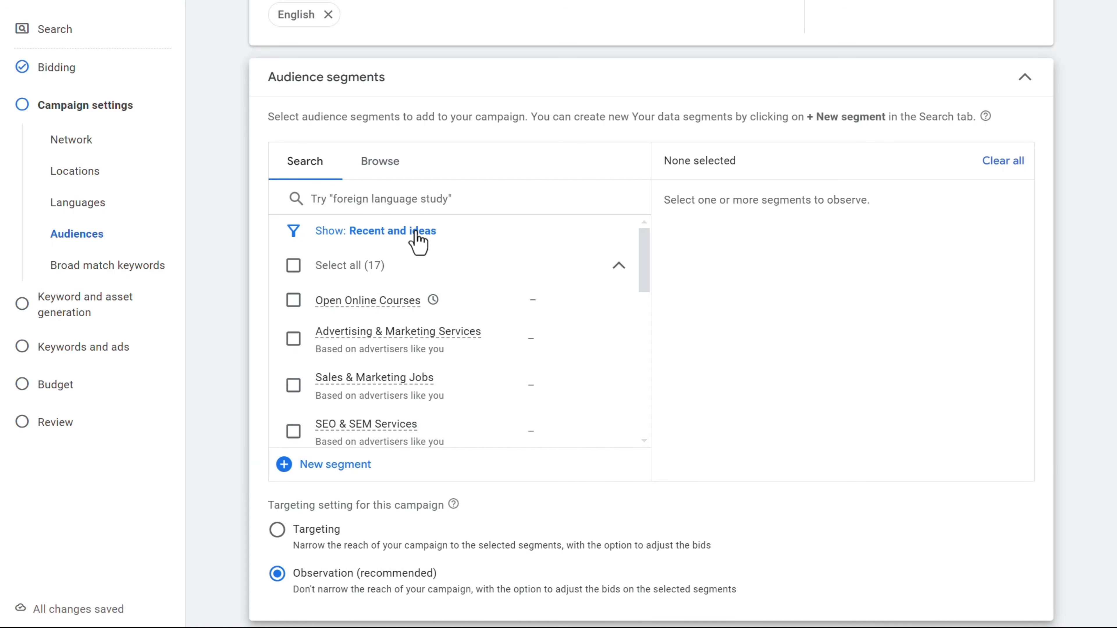
{"action": "left_click", "coordinate": [387, 200]}
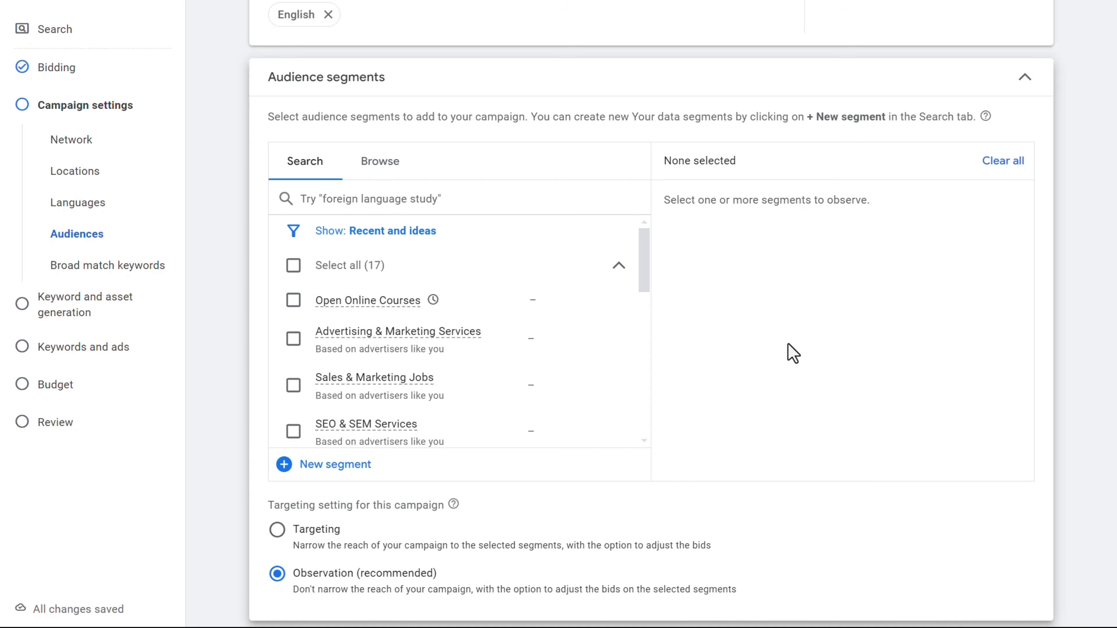
{"action": "type", "text": "learn language"}
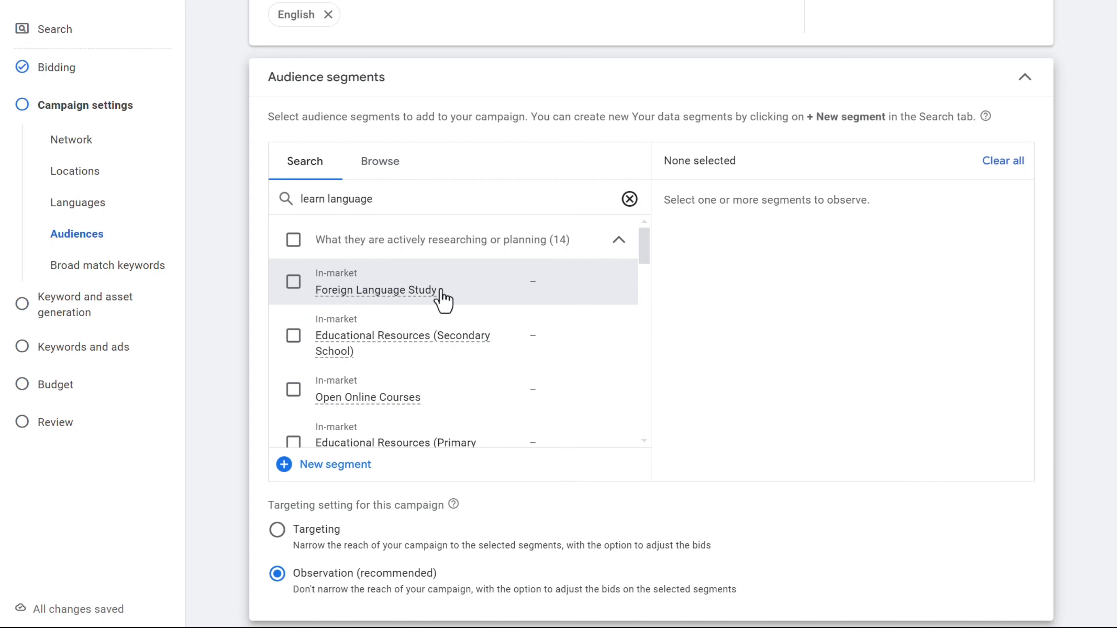
Add the in-market segments Foreign Language Study, Open Online Courses and Educational Resources (Primary School) to the campaign.
{"action": "mouse_move", "coordinate": [385, 302]}
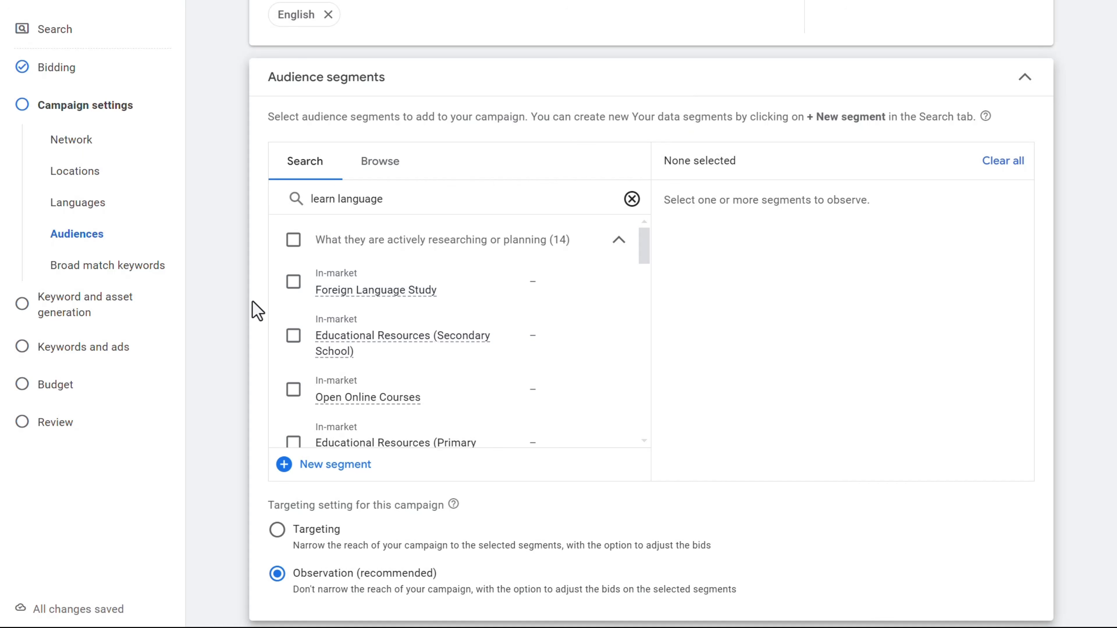
{"action": "mouse_move", "coordinate": [350, 291]}
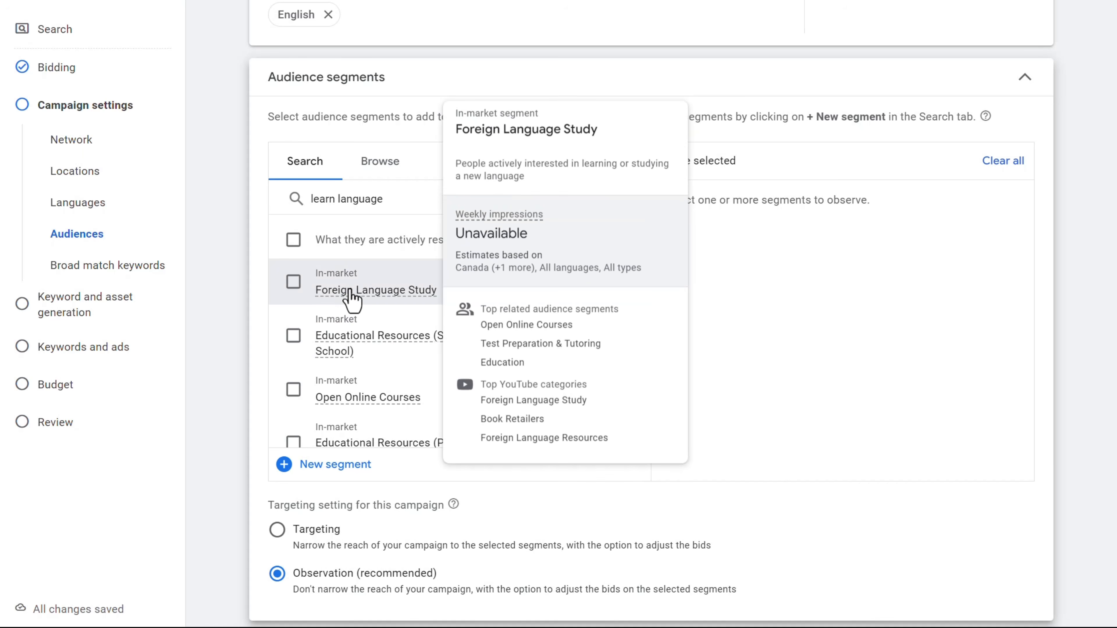
{"action": "left_click", "coordinate": [294, 288]}
{"action": "scroll", "coordinate": [354, 357], "scroll_direction": "down", "scroll_amount": 2}
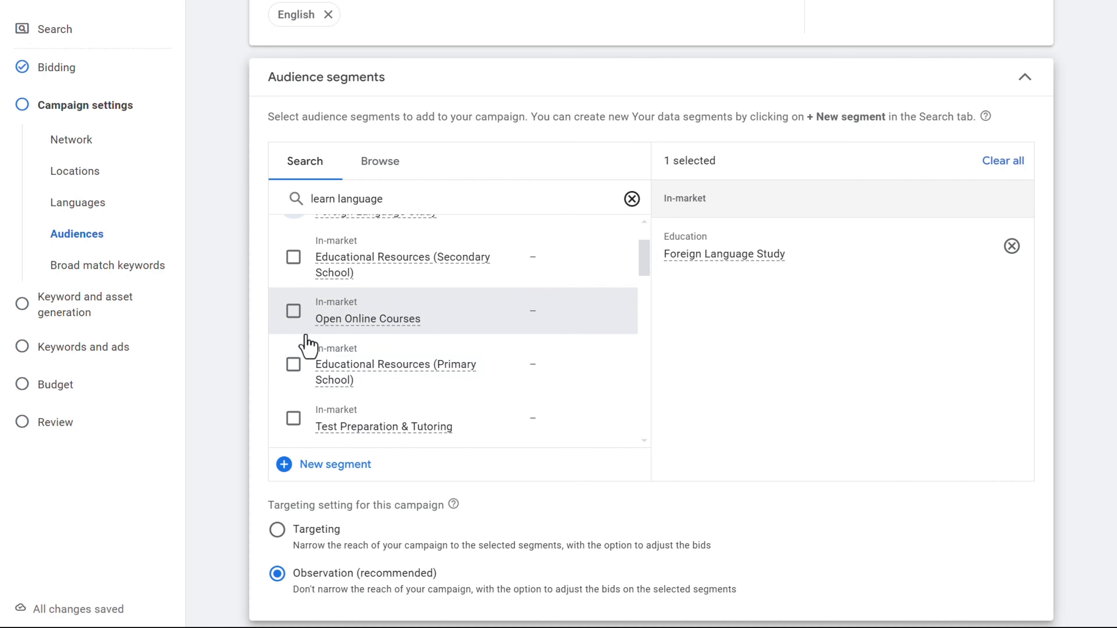
{"action": "left_click", "coordinate": [292, 317]}
{"action": "scroll", "coordinate": [369, 326], "scroll_direction": "down", "scroll_amount": 2}
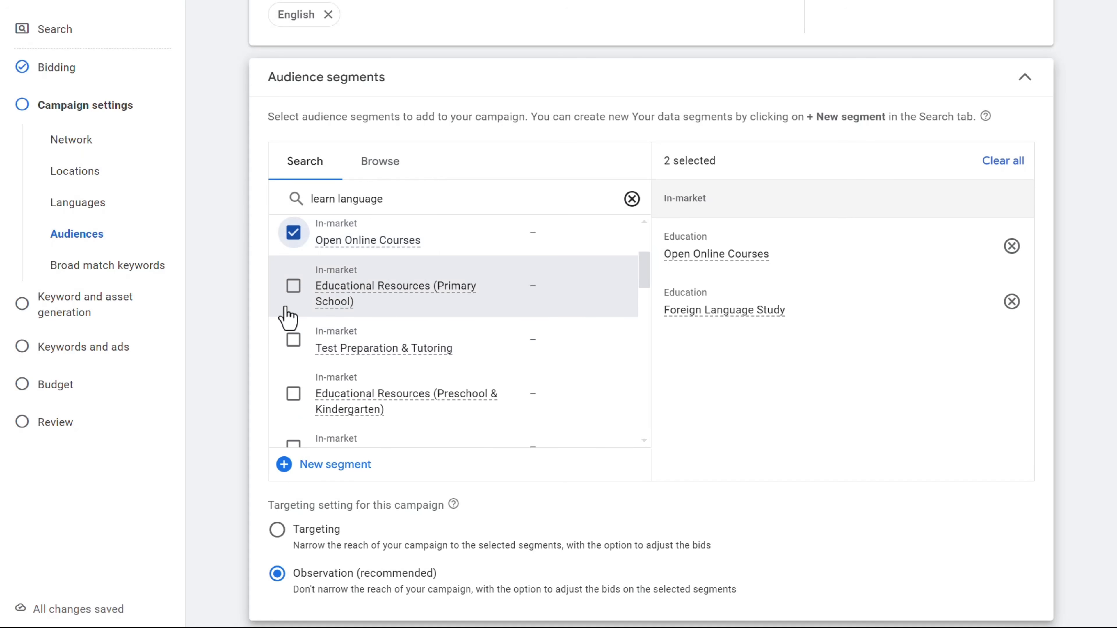
{"action": "left_click", "coordinate": [293, 286]}
{"action": "scroll", "coordinate": [419, 324], "scroll_direction": "down", "scroll_amount": 6}
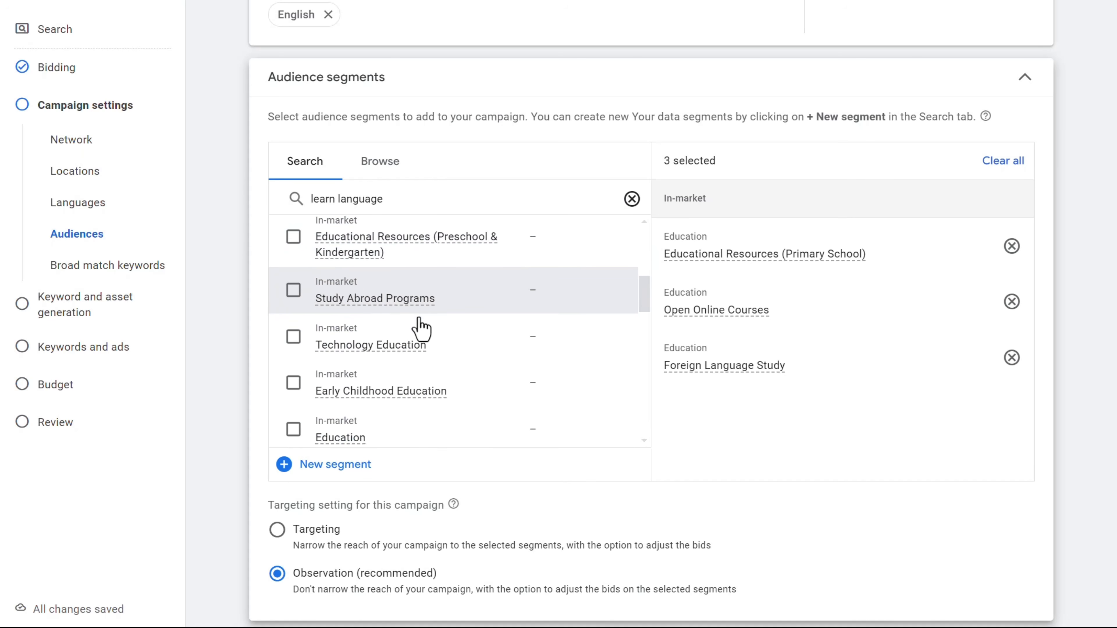
{"action": "scroll", "coordinate": [417, 315], "scroll_direction": "down", "scroll_amount": 2}
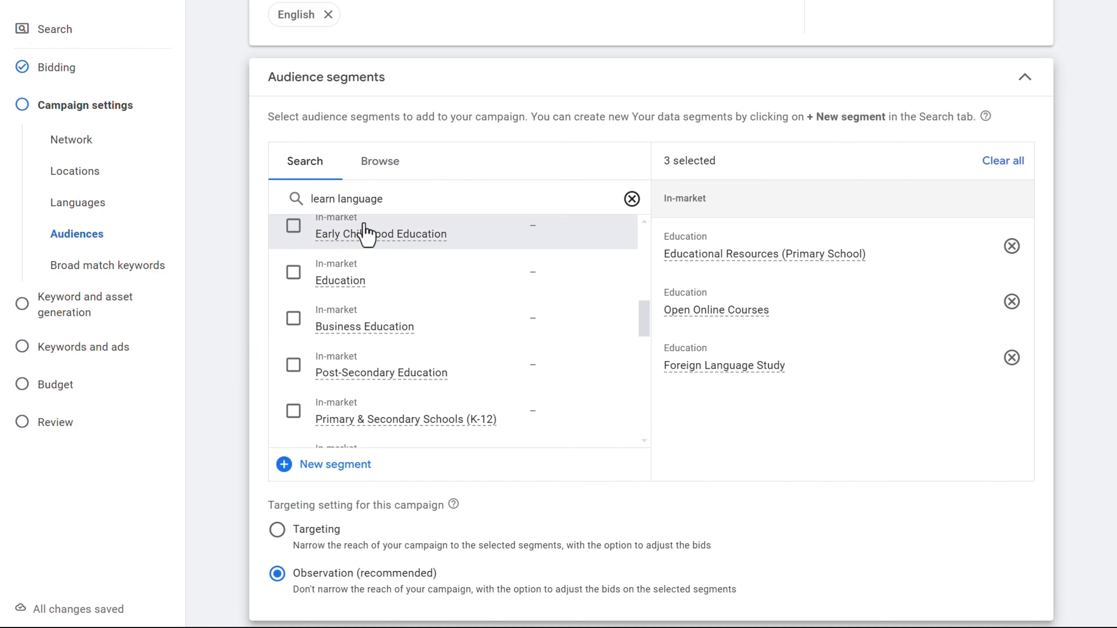
Browse the audience segment categories, look into the detailed demographics (Who they are), and return to the category list.
{"action": "left_click", "coordinate": [381, 162]}
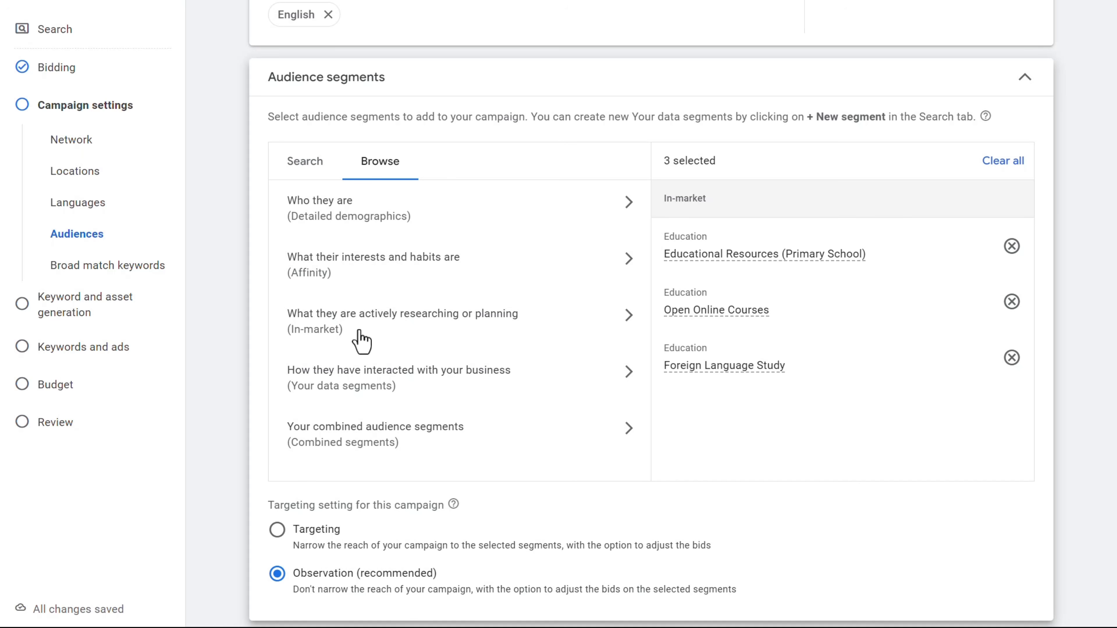
{"action": "left_click", "coordinate": [408, 222]}
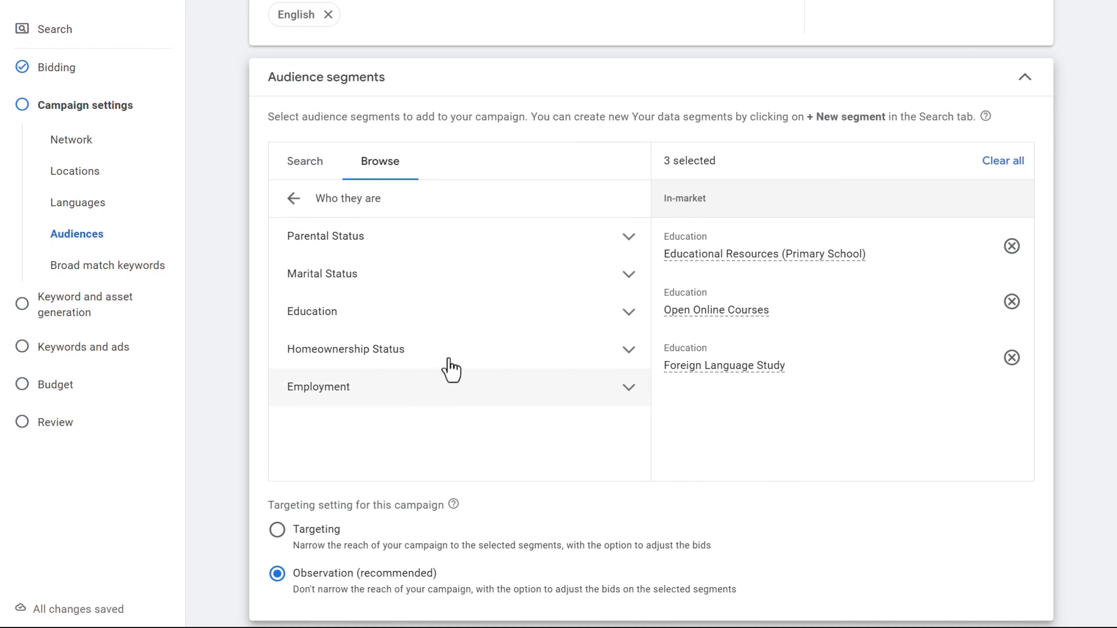
{"action": "left_click", "coordinate": [294, 200]}
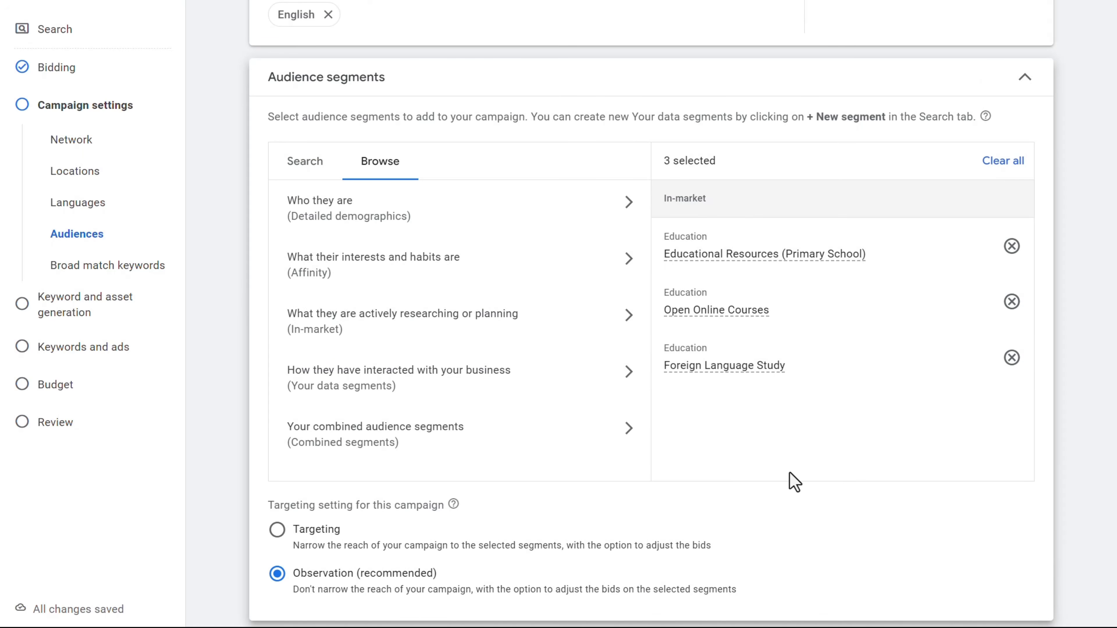
Try the Targeting setting for the selected audience segments and switch back to Observation (recommended).
{"action": "scroll", "coordinate": [794, 481], "scroll_direction": "down", "scroll_amount": 3}
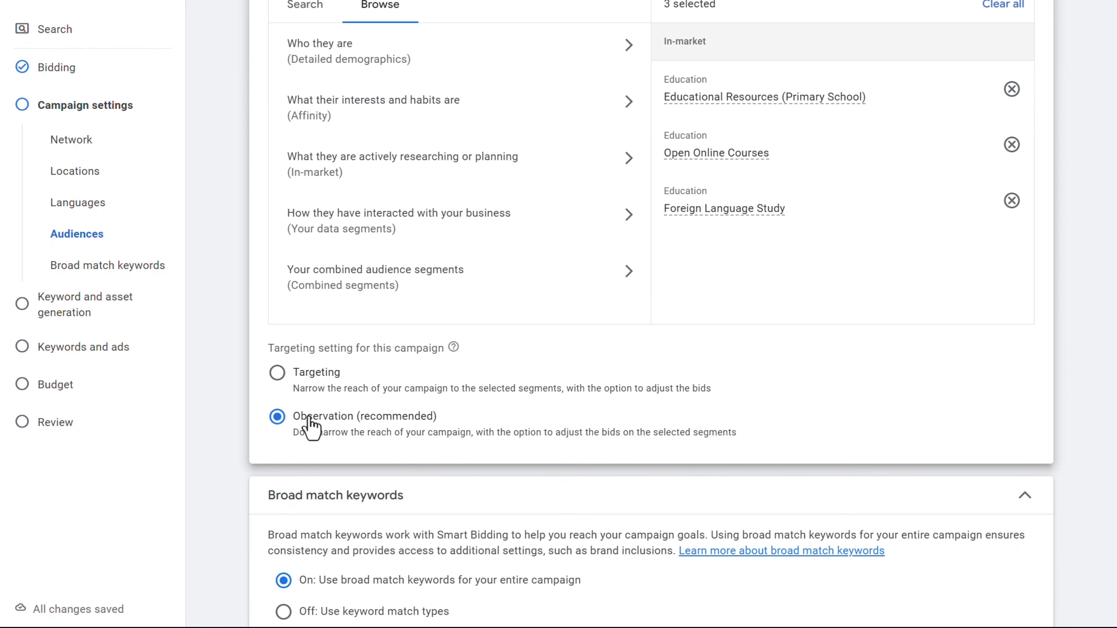
{"action": "left_click_drag", "start_coordinate": [301, 420], "coordinate": [434, 418]}
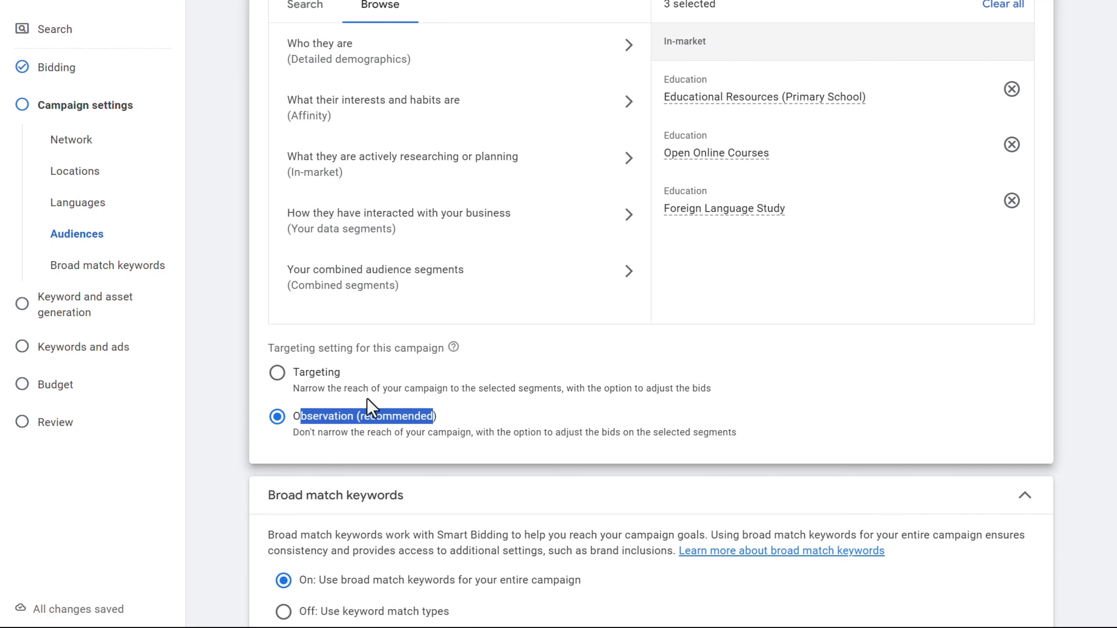
{"action": "left_click", "coordinate": [305, 385]}
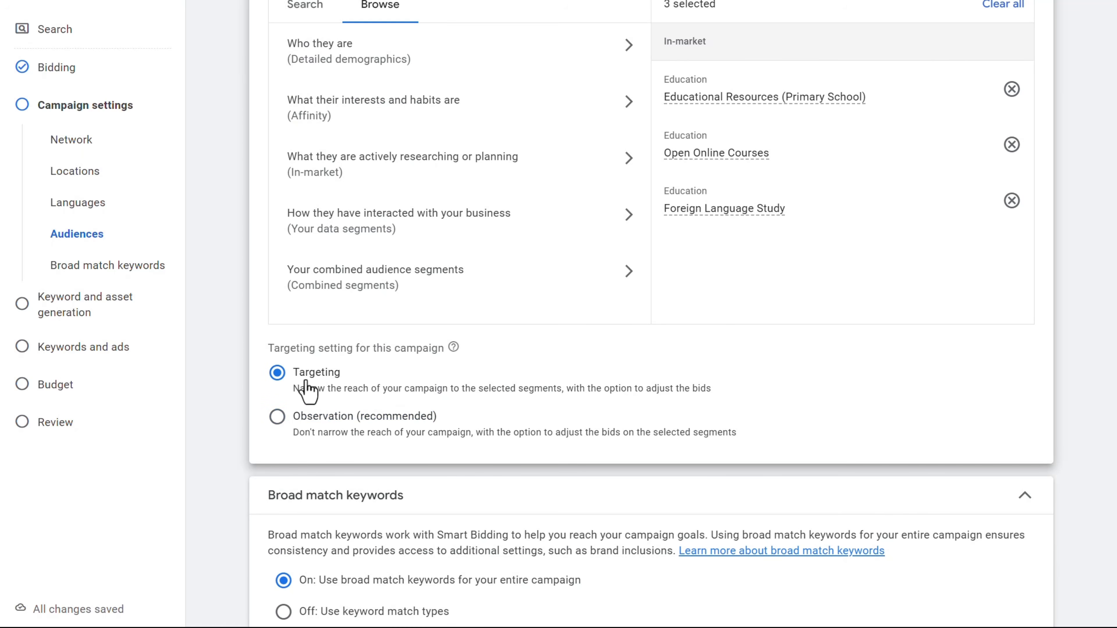
{"action": "scroll", "coordinate": [761, 418], "scroll_direction": "up", "scroll_amount": 2}
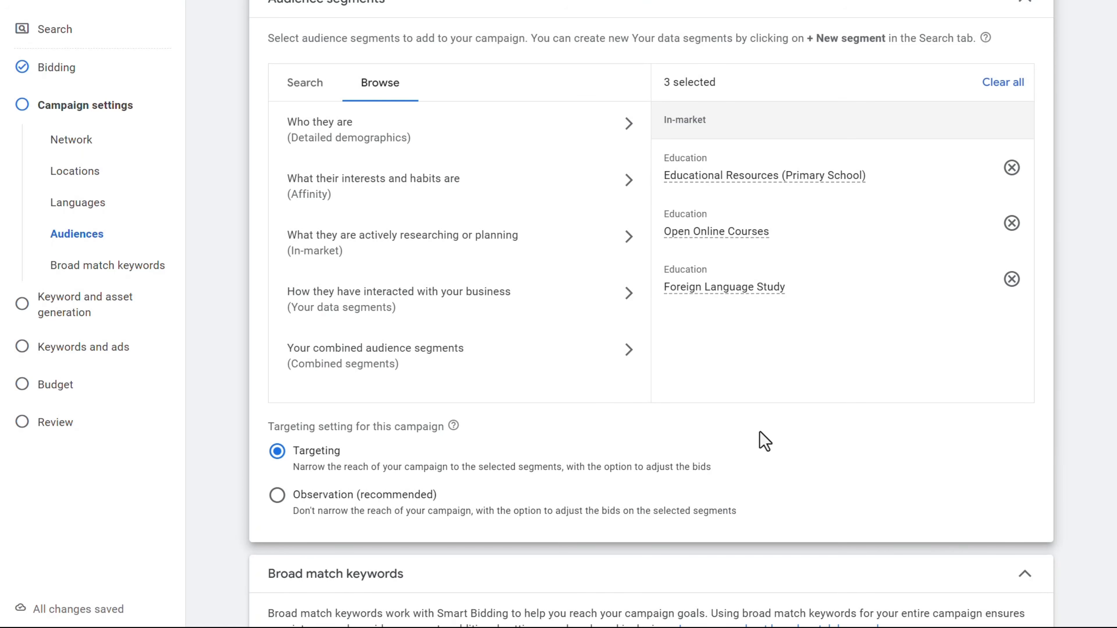
{"action": "scroll", "coordinate": [764, 440], "scroll_direction": "down", "scroll_amount": 2}
{"action": "left_click", "coordinate": [317, 418]}
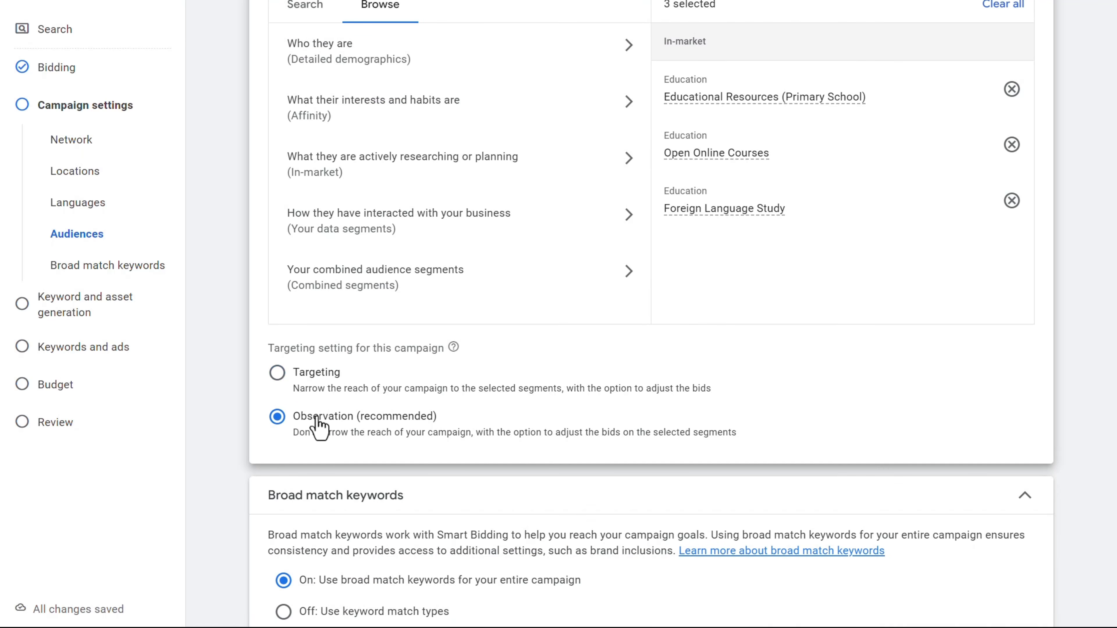
Turn off broad match keywords for the campaign so that keyword match types are used.
{"action": "scroll", "coordinate": [743, 429], "scroll_direction": "up", "scroll_amount": 2}
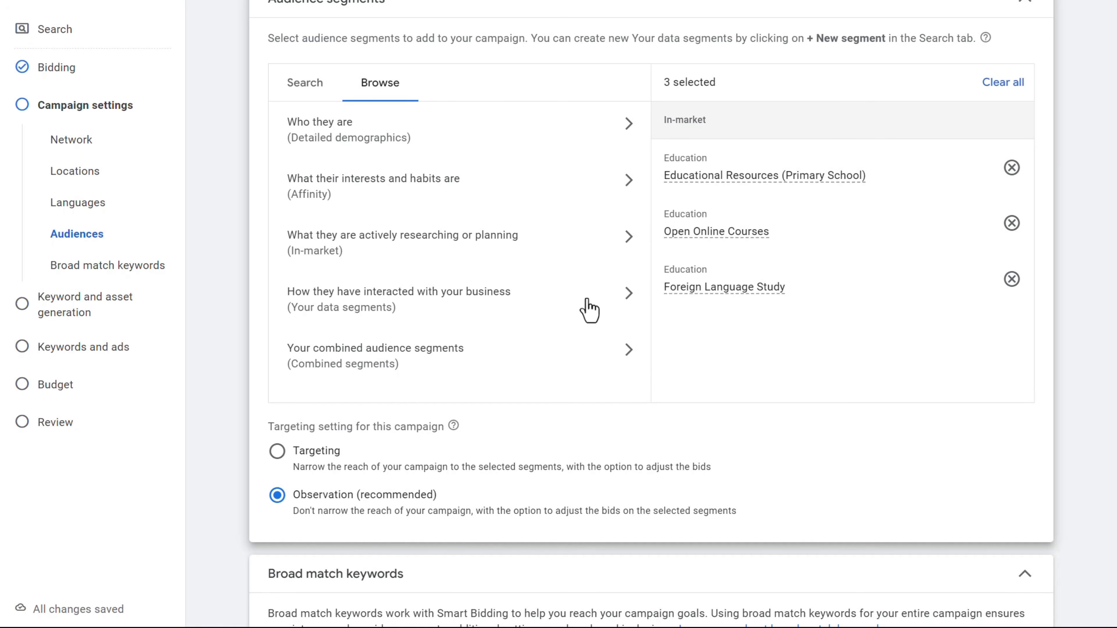
{"action": "scroll", "coordinate": [825, 462], "scroll_direction": "down", "scroll_amount": 5}
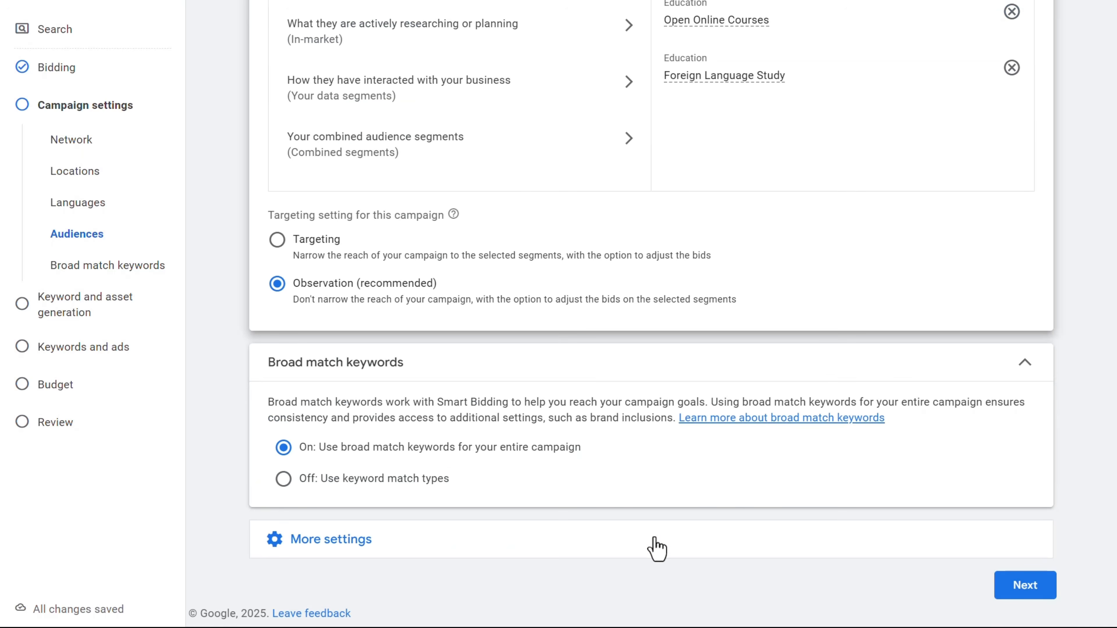
{"action": "left_click", "coordinate": [331, 480]}
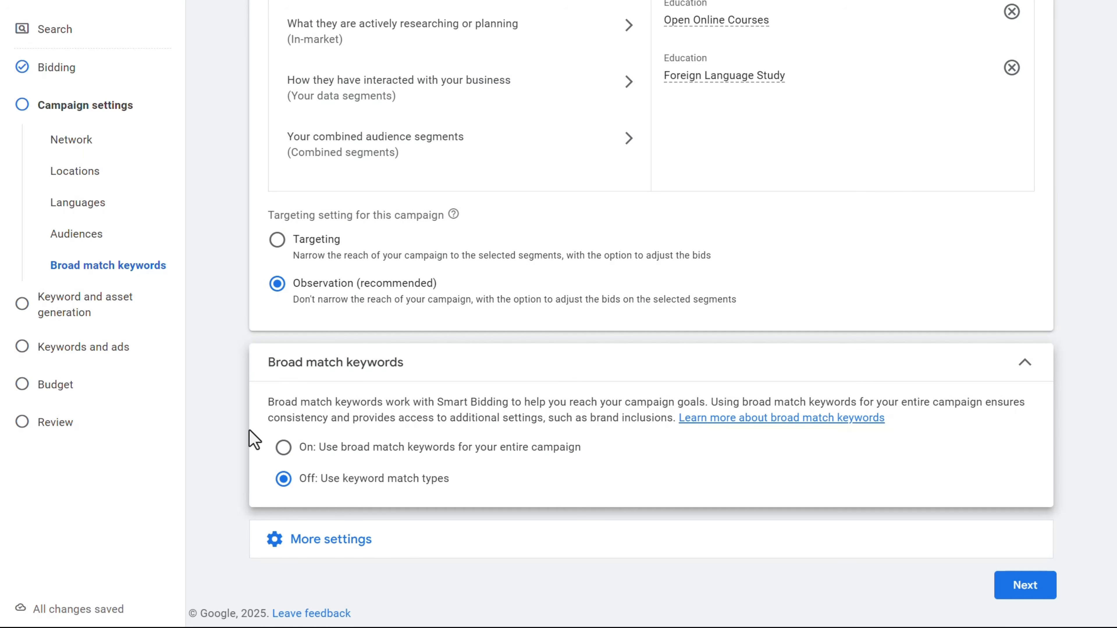
Expand the additional campaign settings and open the ad schedule and the start and end dates for review.
{"action": "left_click", "coordinate": [347, 539]}
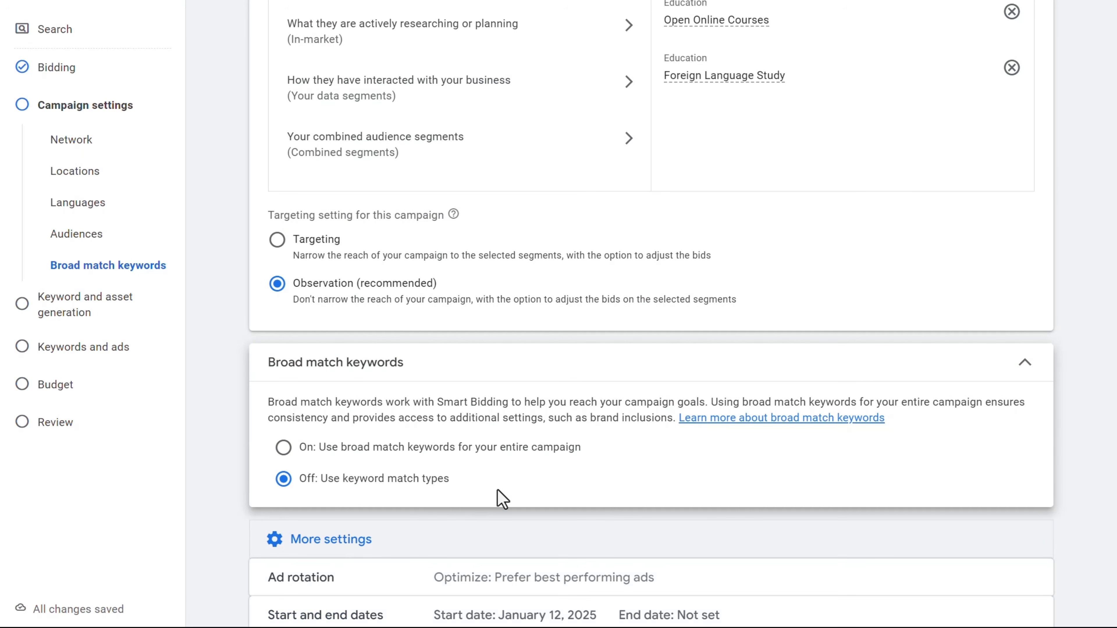
{"action": "scroll", "coordinate": [500, 515], "scroll_direction": "down", "scroll_amount": 4}
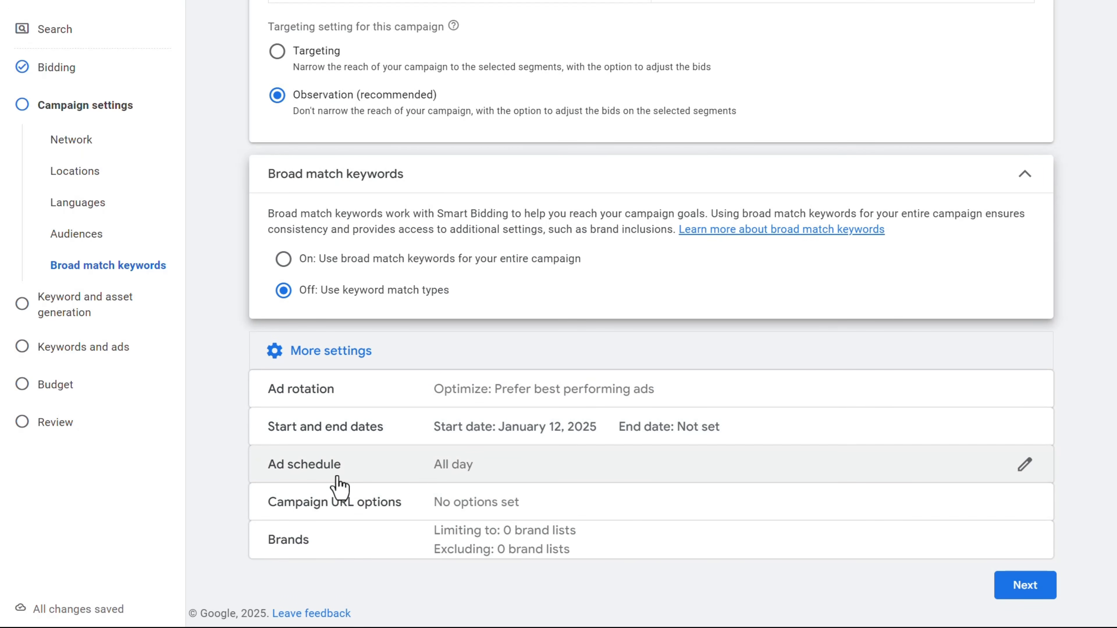
{"action": "left_click", "coordinate": [337, 486]}
{"action": "scroll", "coordinate": [474, 486], "scroll_direction": "down", "scroll_amount": 3}
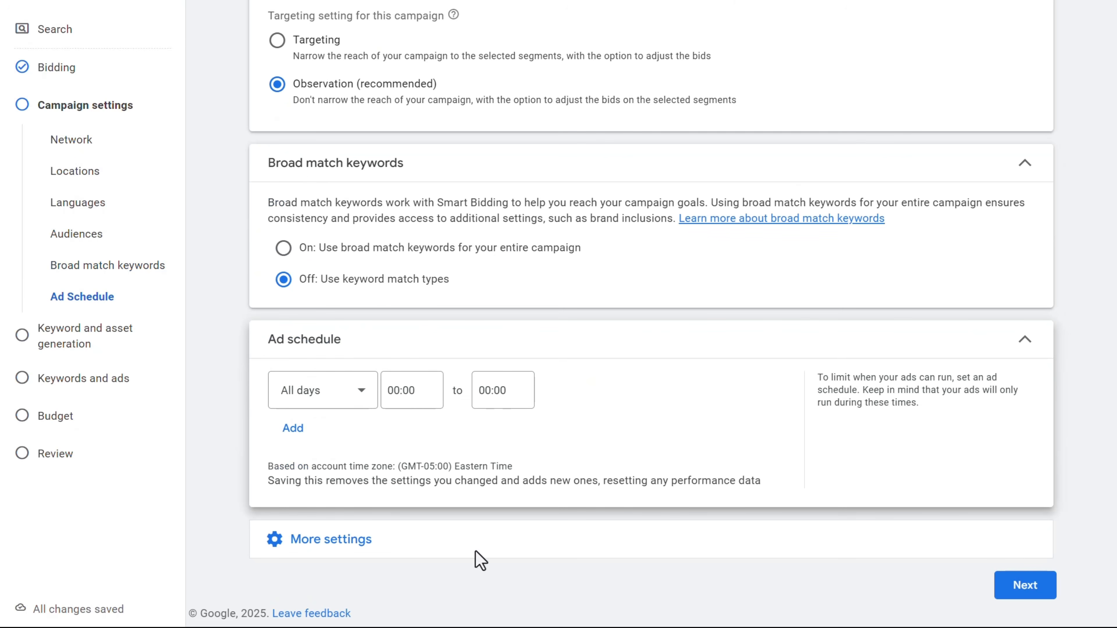
{"action": "left_click", "coordinate": [361, 535]}
{"action": "scroll", "coordinate": [400, 486], "scroll_direction": "down", "scroll_amount": 3}
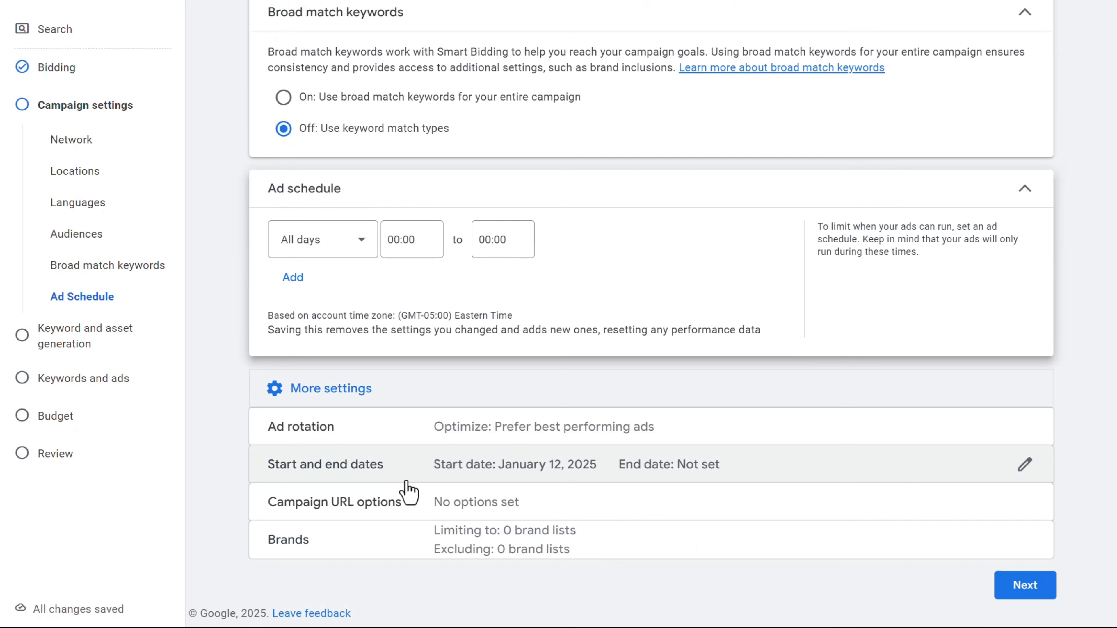
{"action": "left_click", "coordinate": [359, 486]}
{"action": "scroll", "coordinate": [511, 449], "scroll_direction": "down", "scroll_amount": 3}
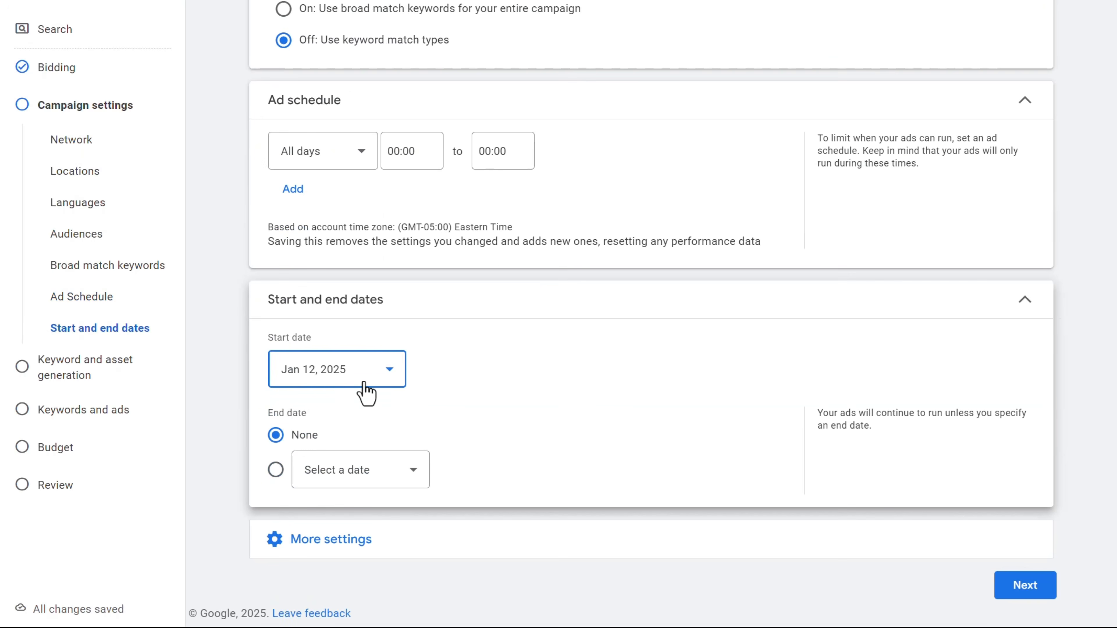
Proceed to keyword and asset generation, review the product description, and skip the generation to reach Keywords and ads.
{"action": "left_click", "coordinate": [1035, 594]}
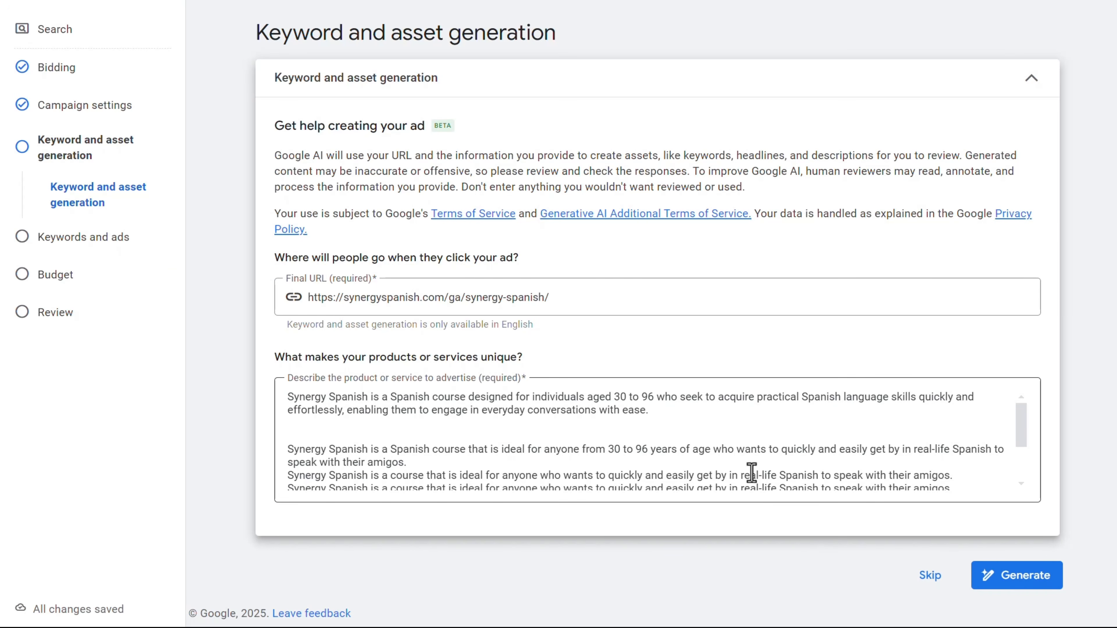
{"action": "scroll", "coordinate": [721, 453], "scroll_direction": "down", "scroll_amount": 3}
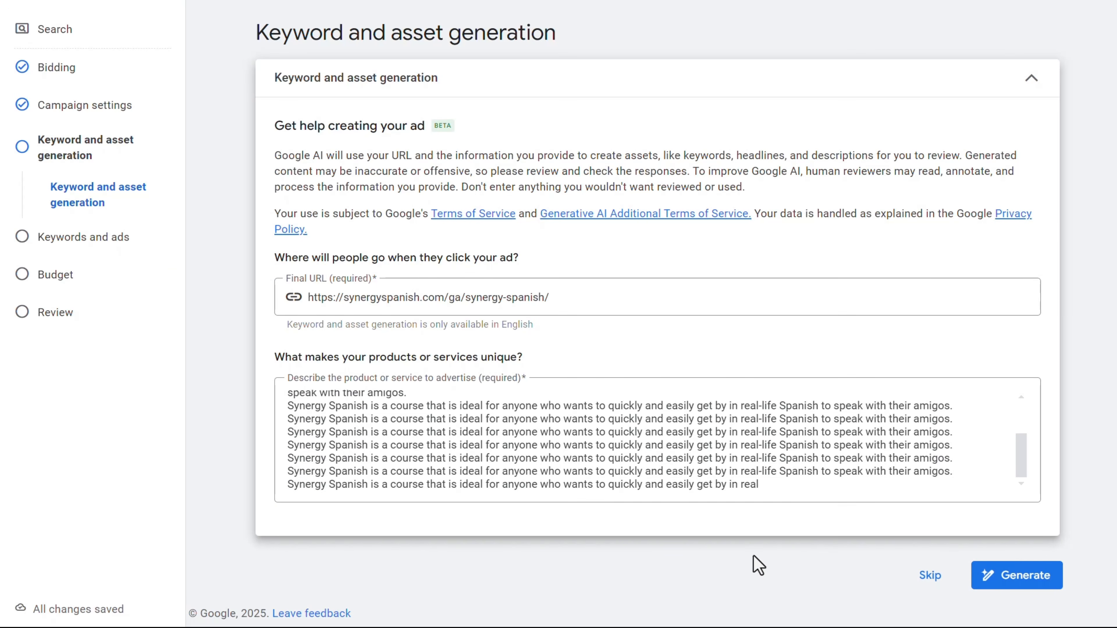
{"action": "left_click_drag", "start_coordinate": [764, 485], "coordinate": [464, 460]}
{"action": "left_click", "coordinate": [766, 567]}
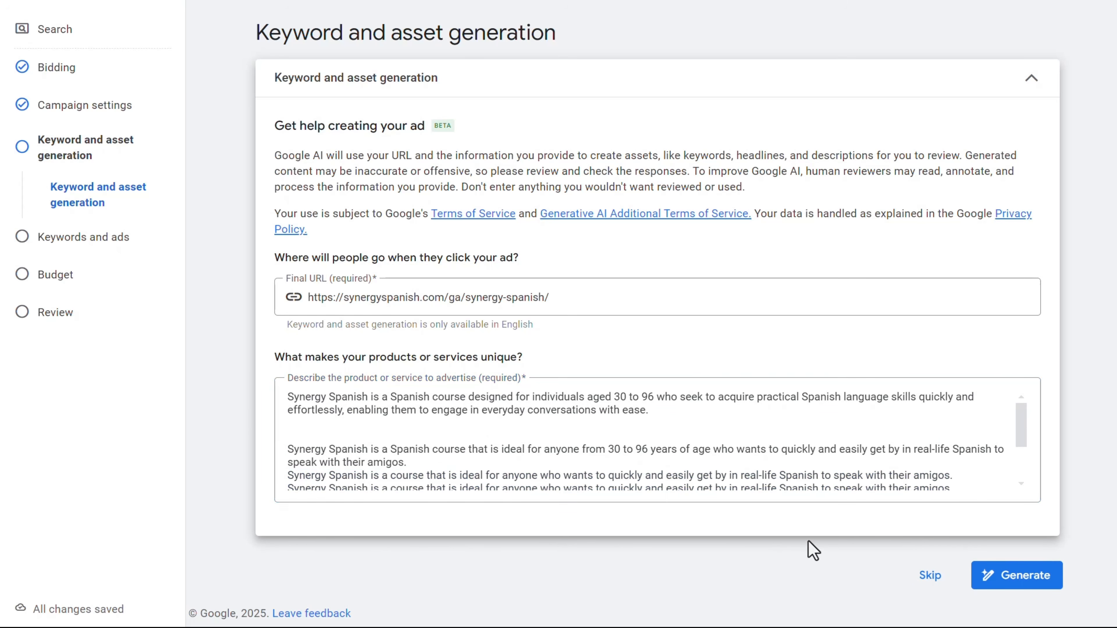
{"action": "left_click", "coordinate": [926, 577]}
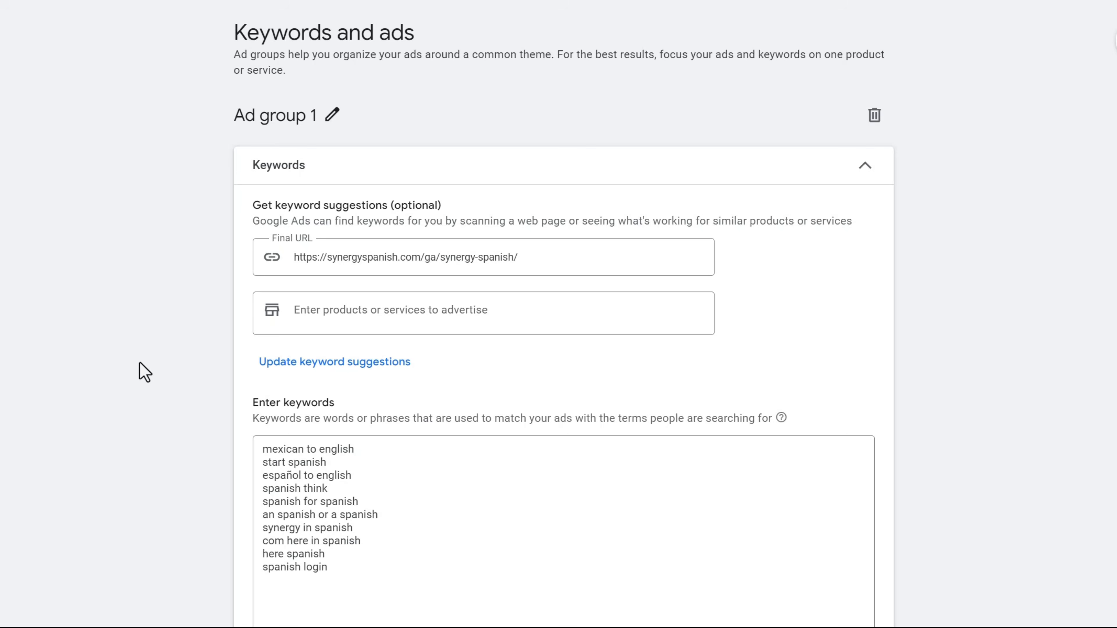
Examine the suggested keywords for Ad group 1, highlighting "mexican to english" as the broad match example.
{"action": "scroll", "coordinate": [144, 372], "scroll_direction": "down", "scroll_amount": 3}
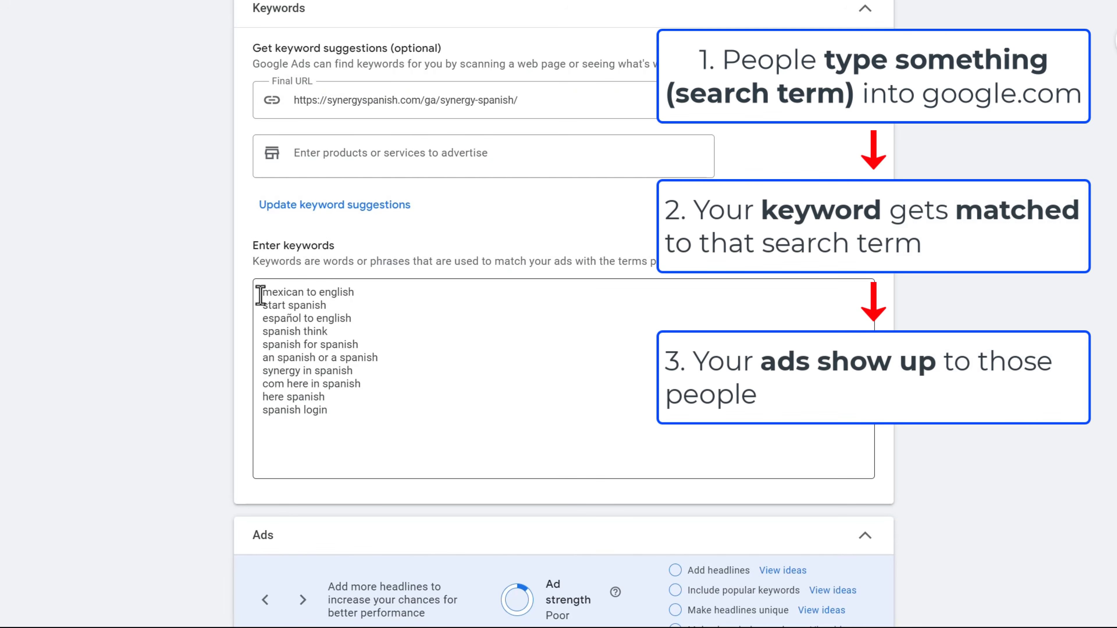
{"action": "left_click_drag", "start_coordinate": [263, 294], "coordinate": [356, 291]}
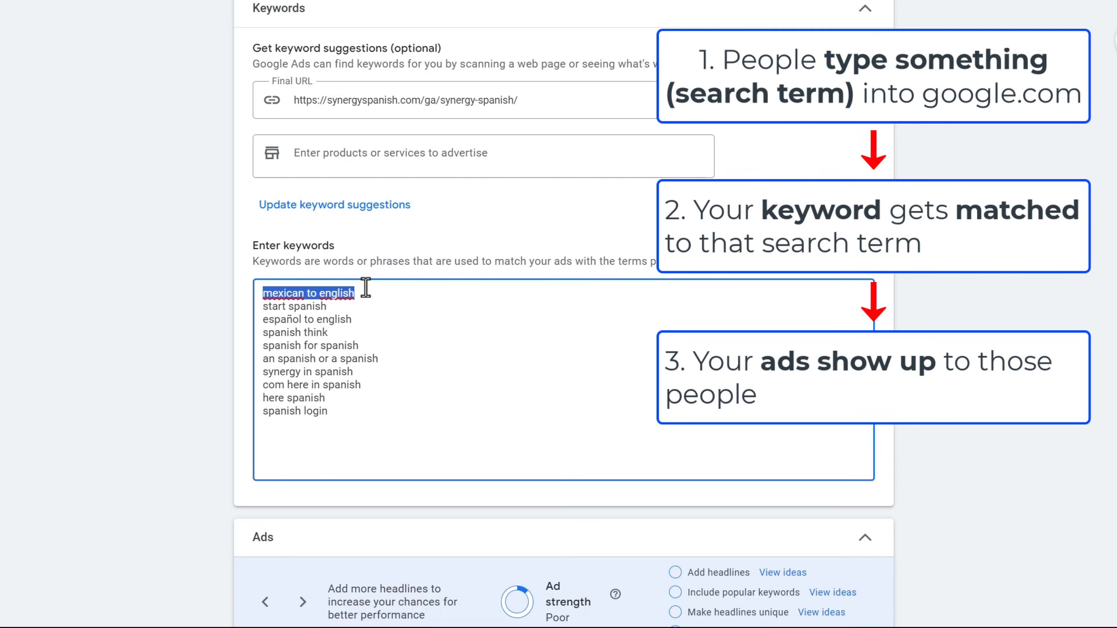
{"action": "left_click", "coordinate": [379, 352]}
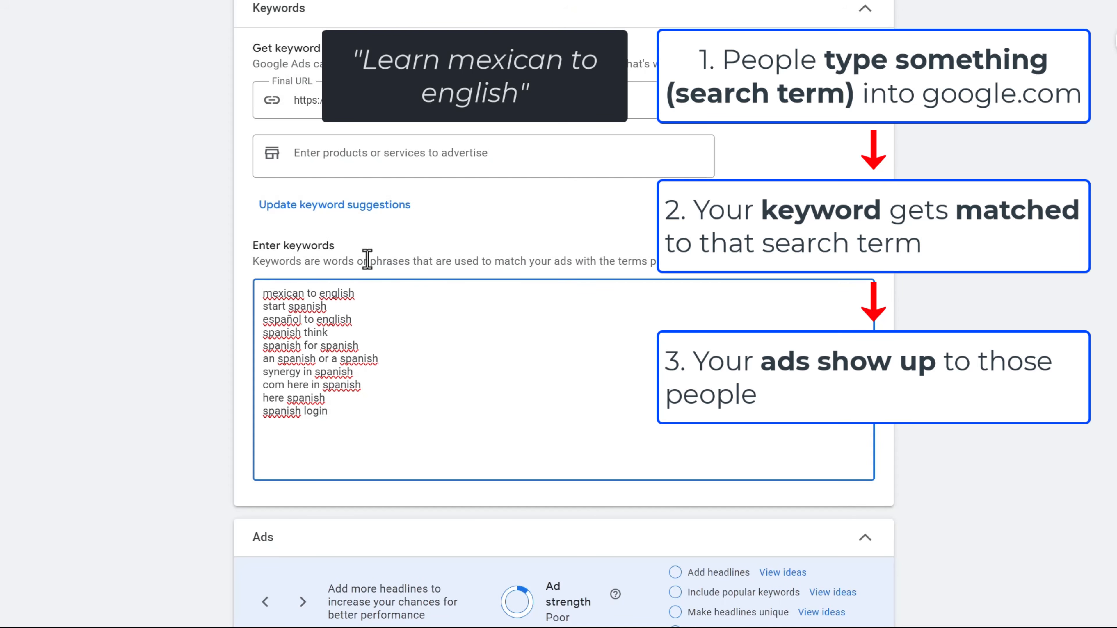
{"action": "left_click_drag", "start_coordinate": [369, 290], "coordinate": [247, 301]}
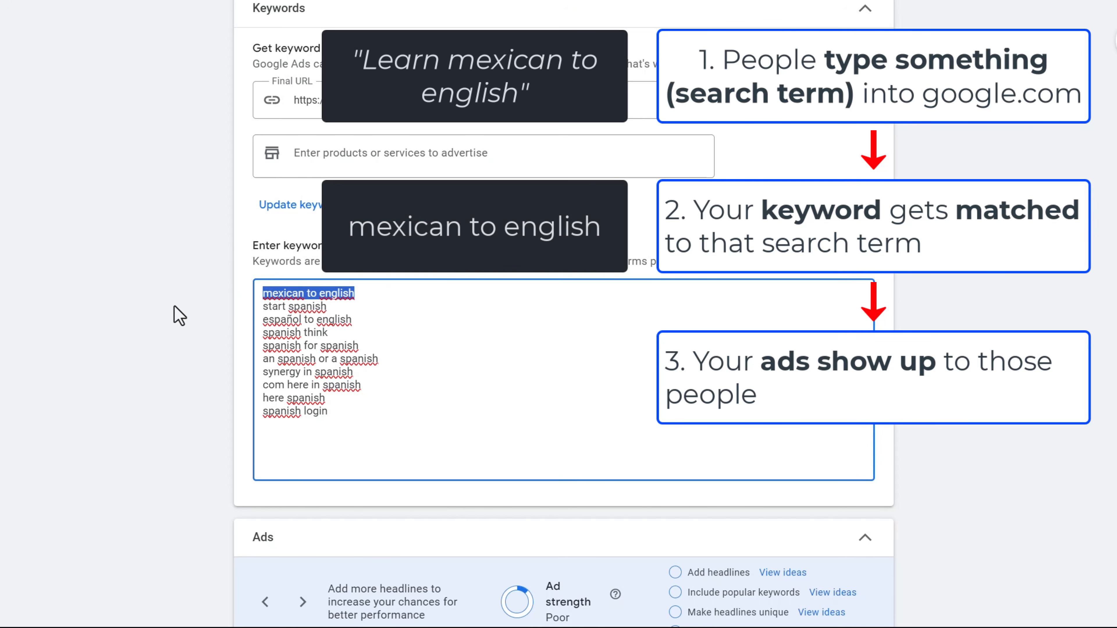
{"action": "left_click", "coordinate": [148, 314]}
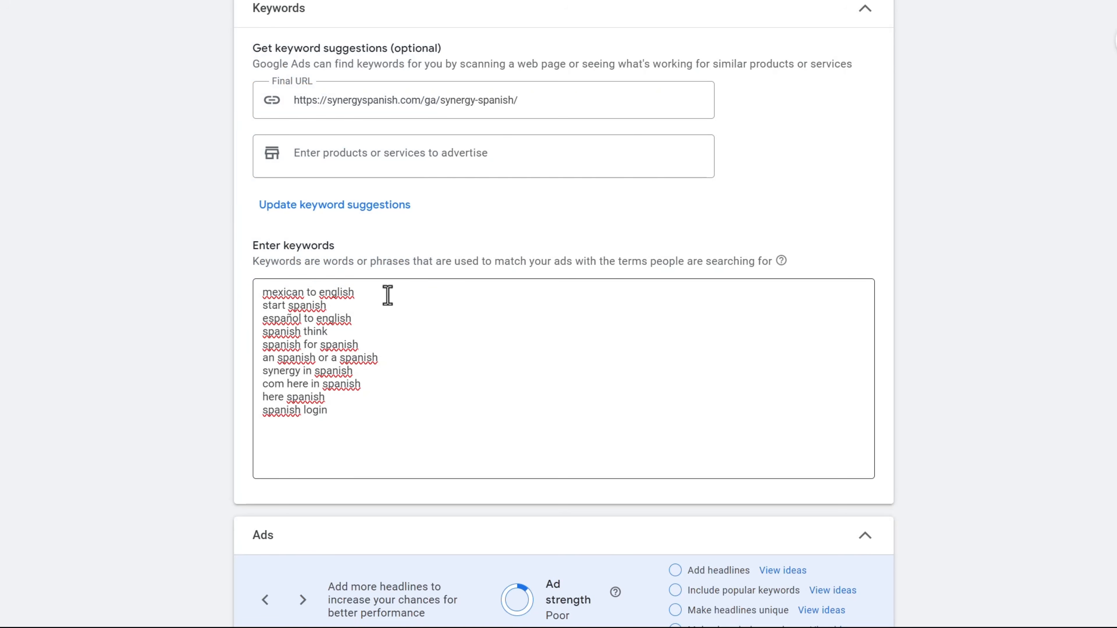
{"action": "left_click", "coordinate": [372, 291]}
{"action": "left_click_drag", "start_coordinate": [372, 290], "coordinate": [260, 293]}
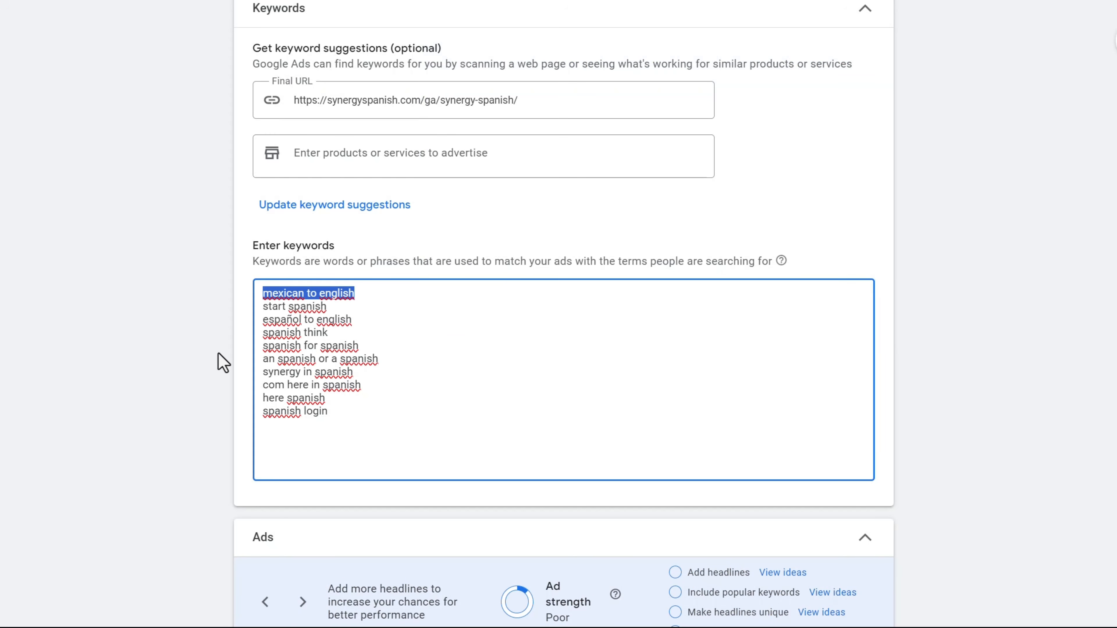
Enclose the keyword start spanish in double quotation marks to make it a phrase match keyword.
{"action": "left_click", "coordinate": [264, 309]}
{"action": "type", "text": "\""}
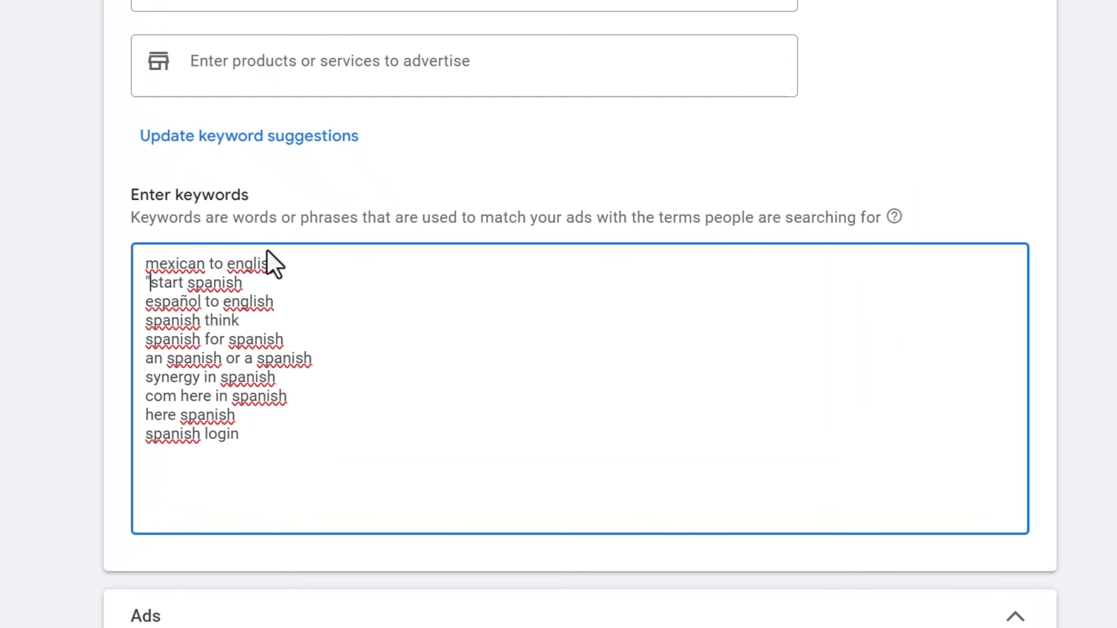
{"action": "key", "text": "Right"}
{"action": "key", "text": "Right"}
{"action": "key", "text": "Right"}
{"action": "key", "text": "Right"}
{"action": "key", "text": "Right"}
{"action": "key", "text": "Right"}
{"action": "key", "text": "Right"}
{"action": "key", "text": "Right"}
{"action": "key", "text": "Right"}
{"action": "key", "text": "Right"}
{"action": "key", "text": "Right"}
{"action": "key", "text": "Right"}
{"action": "key", "text": "Right"}
{"action": "type", "text": "\""}
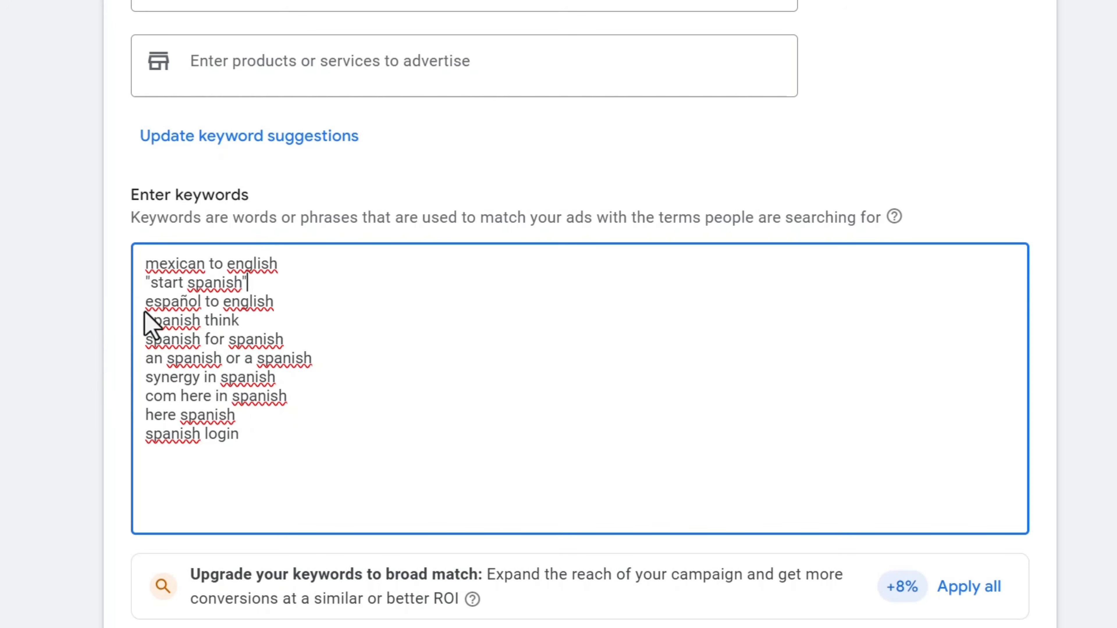
Enclose the keyword español to english in square brackets to make it an exact match keyword.
{"action": "left_click", "coordinate": [146, 299]}
{"action": "type", "text": "["}
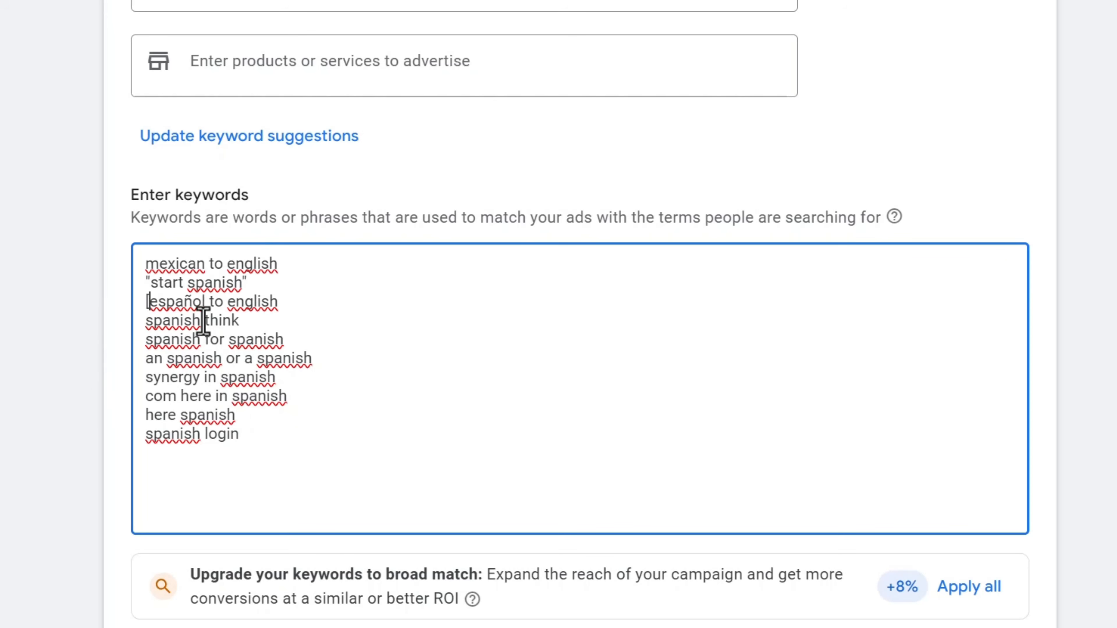
{"action": "key", "text": "Right"}
{"action": "key", "text": "Right"}
{"action": "key", "text": "Right"}
{"action": "key", "text": "Right"}
{"action": "key", "text": "Right"}
{"action": "key", "text": "Right"}
{"action": "key", "text": "Right"}
{"action": "key", "text": "Right"}
{"action": "key", "text": "Right"}
{"action": "key", "text": "Right"}
{"action": "key", "text": "Right"}
{"action": "key", "text": "Right"}
{"action": "key", "text": "Right"}
{"action": "key", "text": "Right"}
{"action": "key", "text": "Right"}
{"action": "key", "text": "Right"}
{"action": "key", "text": "Right"}
{"action": "key", "text": "Right"}
{"action": "key", "text": "Right"}
{"action": "type", "text": "]"}
{"action": "left_click", "coordinate": [11, 350]}
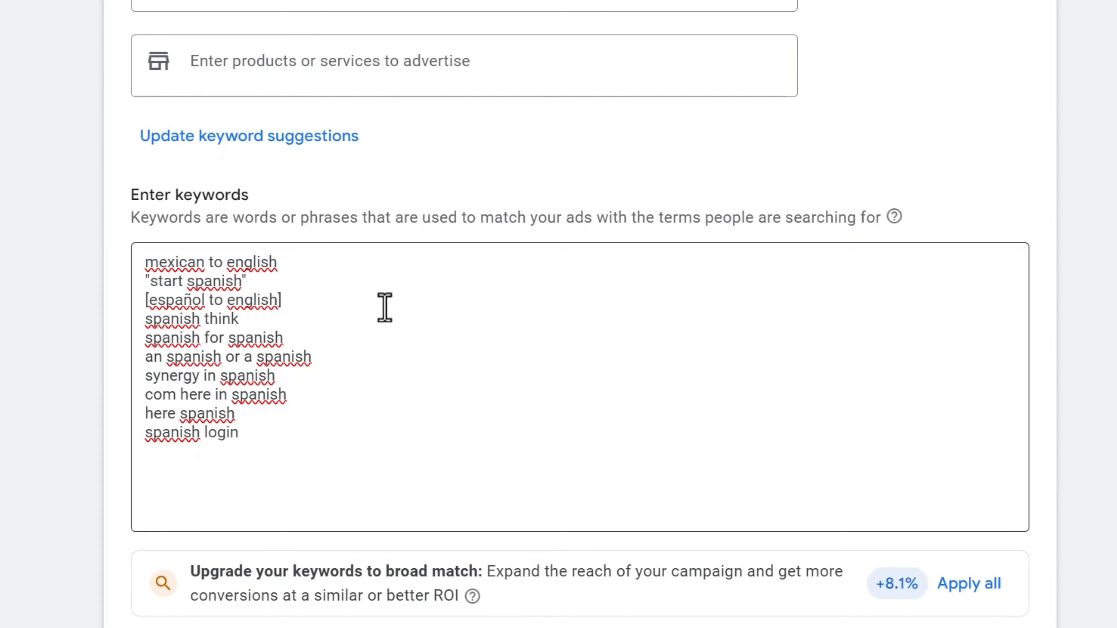
Look over the keyword list, then switch to the Synergy Spanish landing page and examine its headline and course description.
{"action": "left_click_drag", "start_coordinate": [309, 303], "coordinate": [143, 301]}
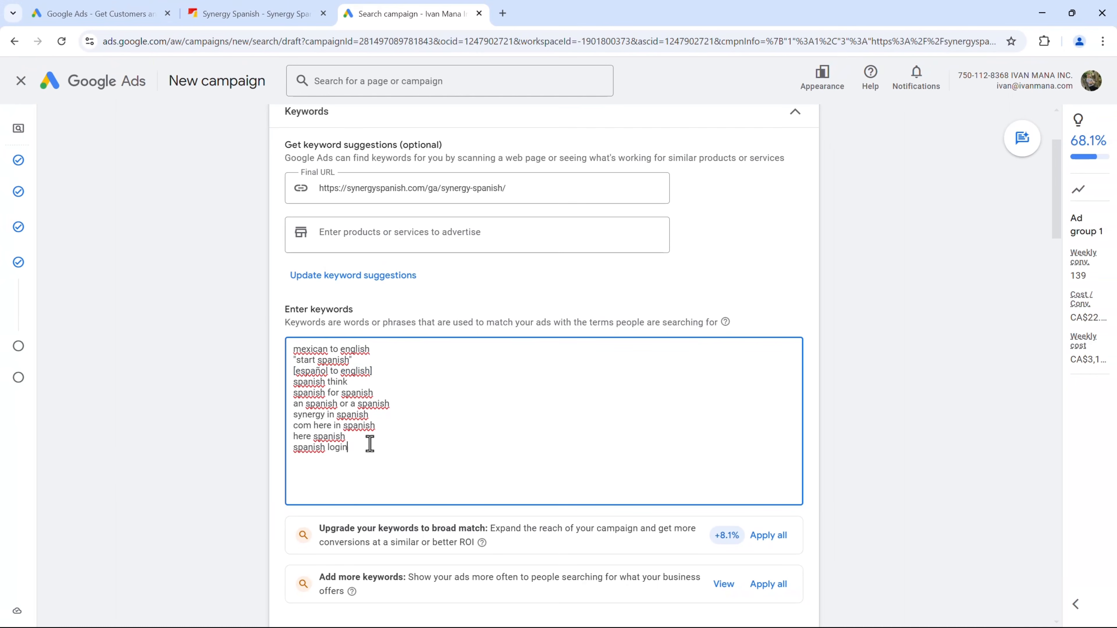
{"action": "left_click_drag", "start_coordinate": [369, 444], "coordinate": [248, 325]}
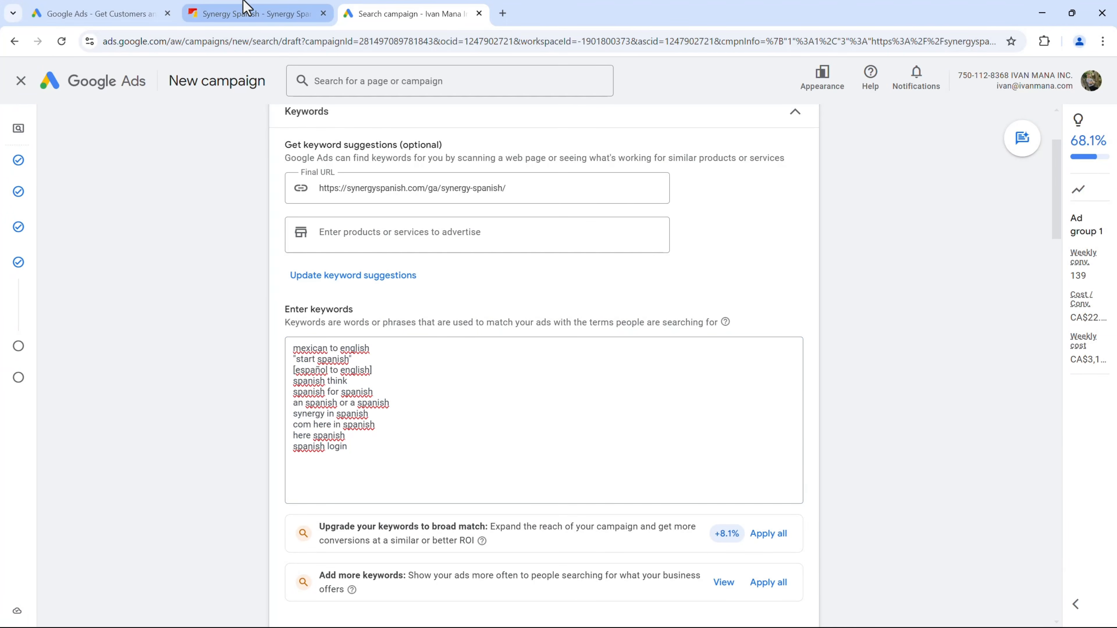
{"action": "left_click", "coordinate": [247, 9]}
{"action": "left_click_drag", "start_coordinate": [374, 293], "coordinate": [763, 361]}
{"action": "left_click", "coordinate": [571, 300]}
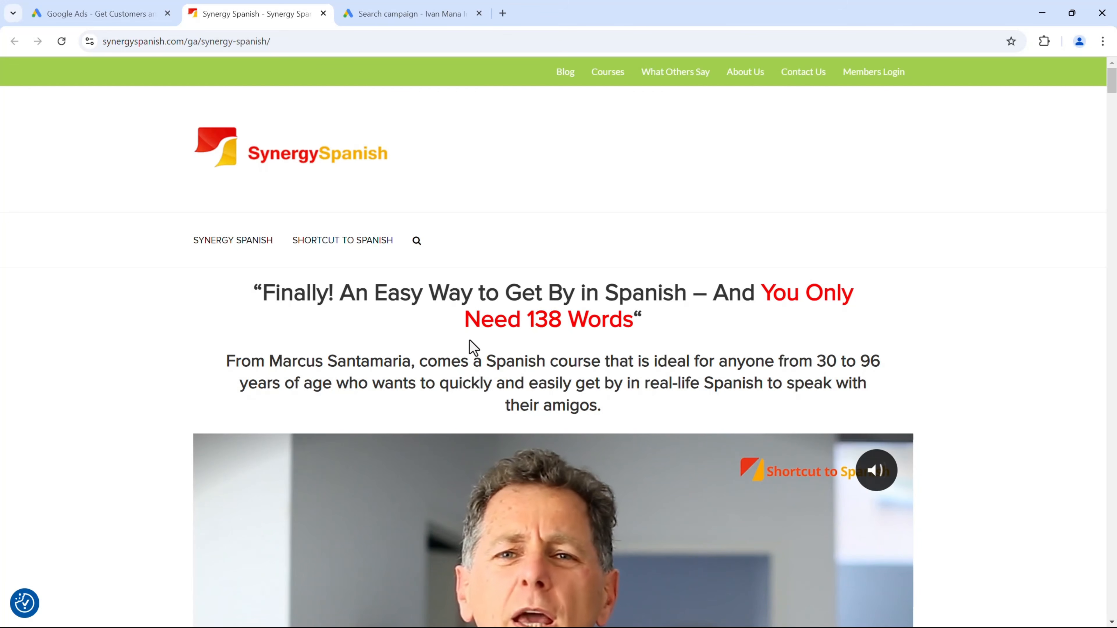
Return to the campaign draft, duplicate its browser tab, and exit campaign creation in the copy to reach the account overview.
{"action": "left_click", "coordinate": [416, 8]}
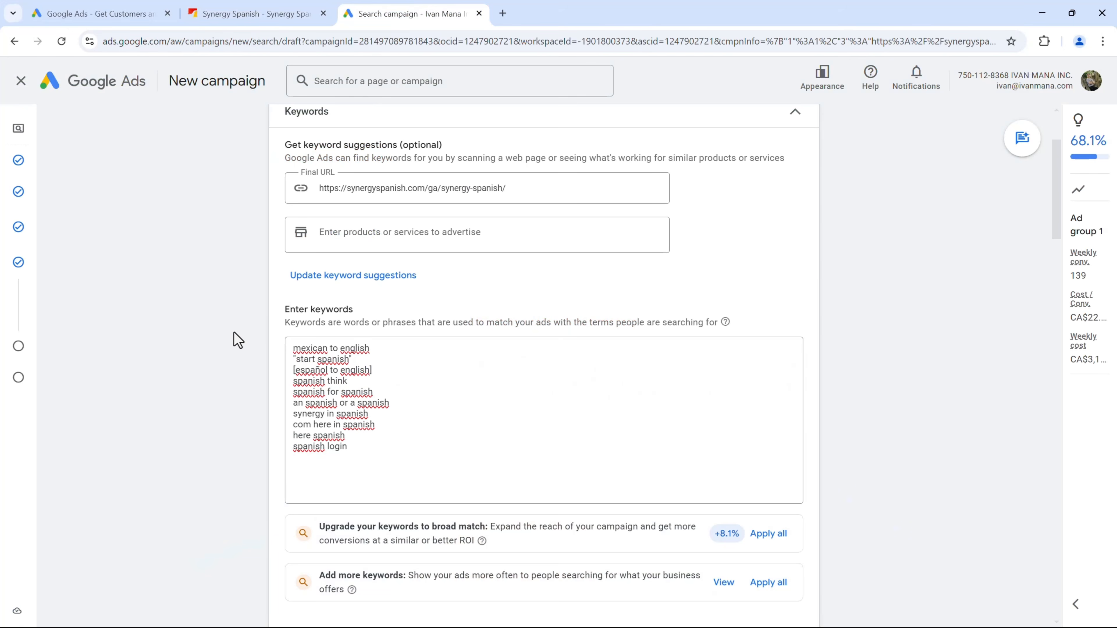
{"action": "right_click", "coordinate": [424, 11]}
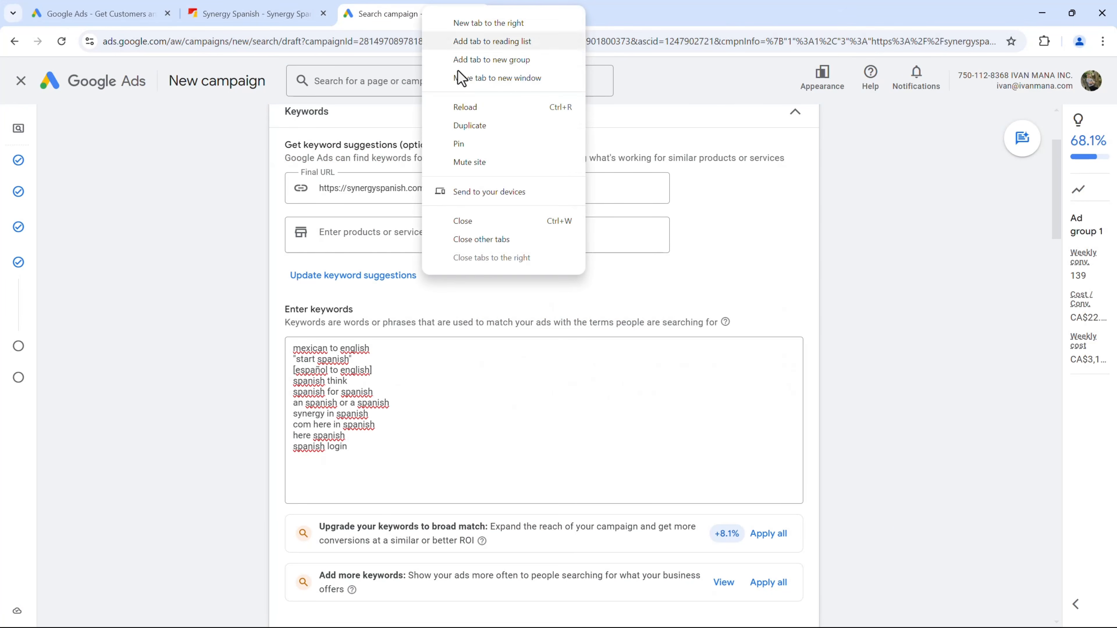
{"action": "left_click", "coordinate": [483, 127]}
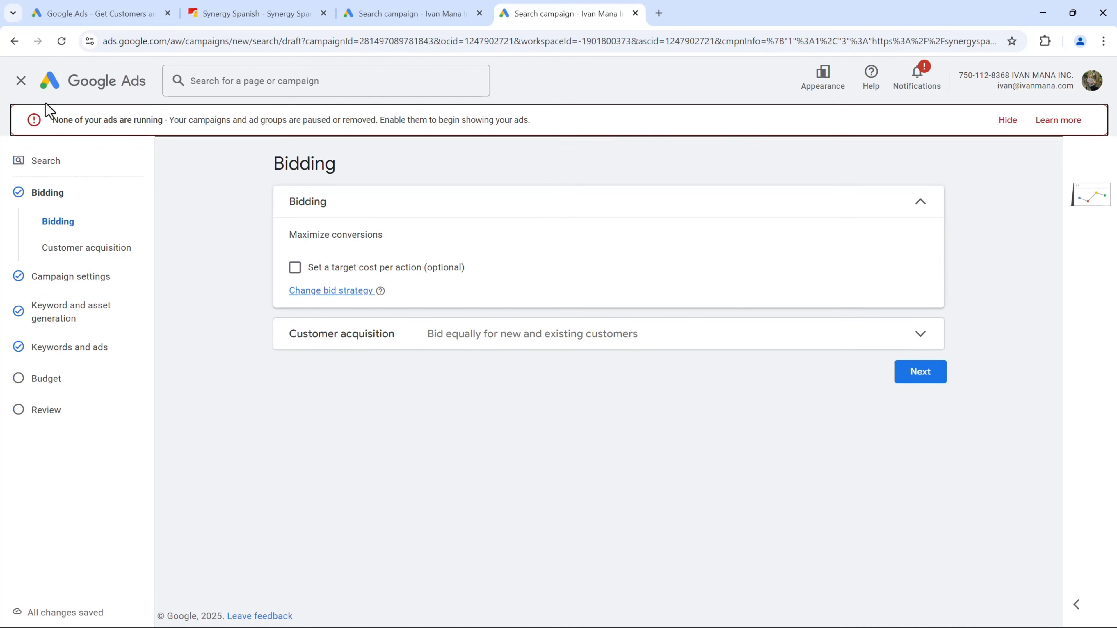
{"action": "left_click", "coordinate": [20, 81]}
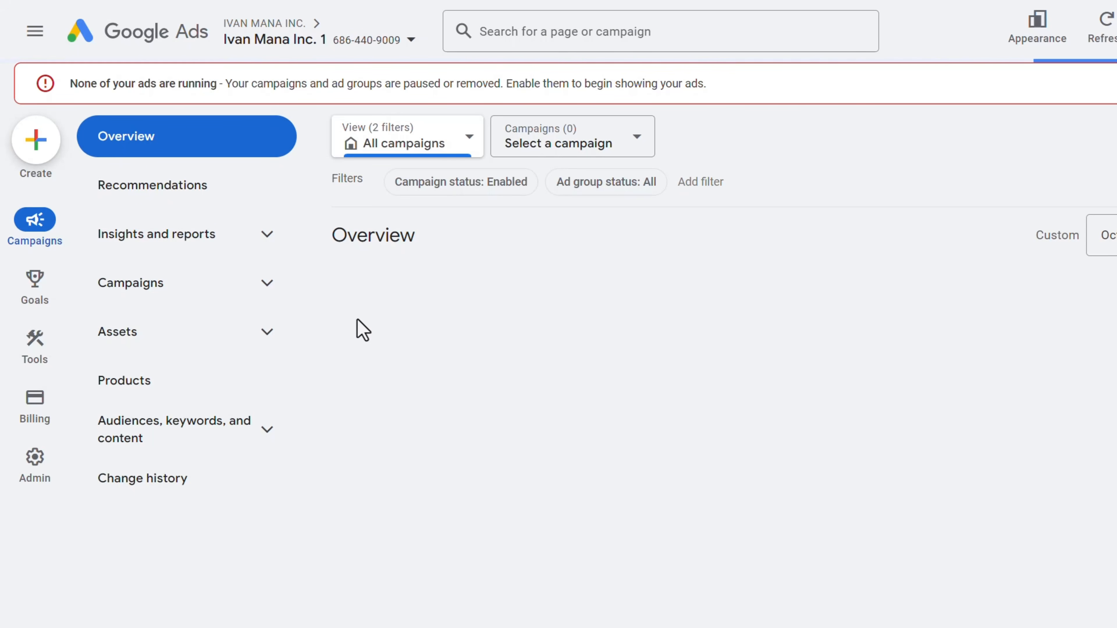
Open Keyword Planner and start Discover new keywords.
{"action": "mouse_move", "coordinate": [44, 346]}
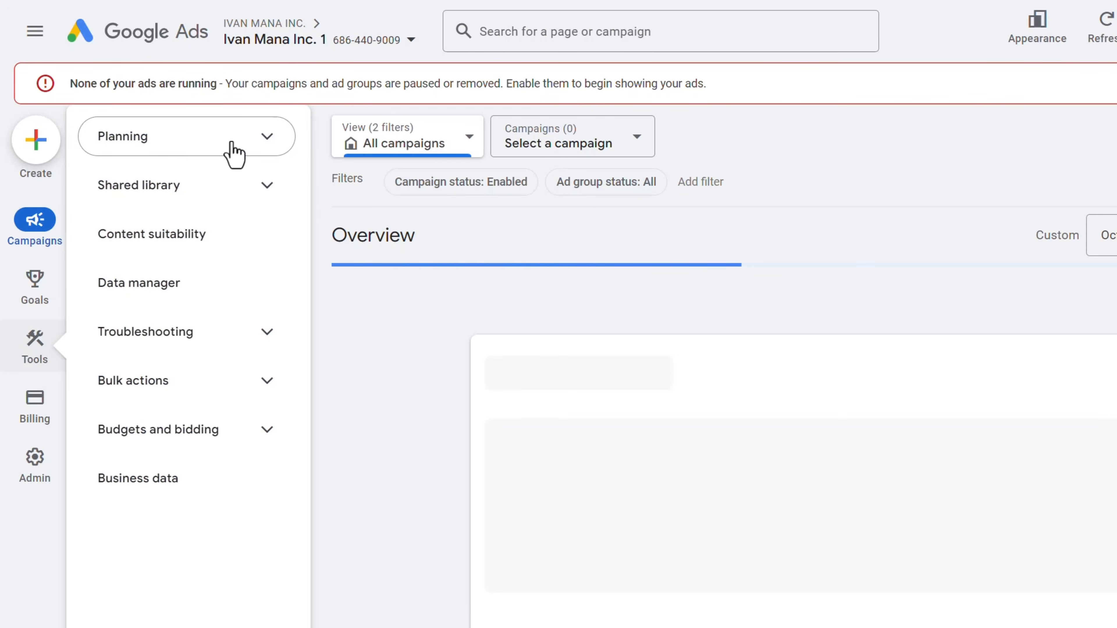
{"action": "left_click", "coordinate": [215, 153]}
{"action": "left_click", "coordinate": [136, 207]}
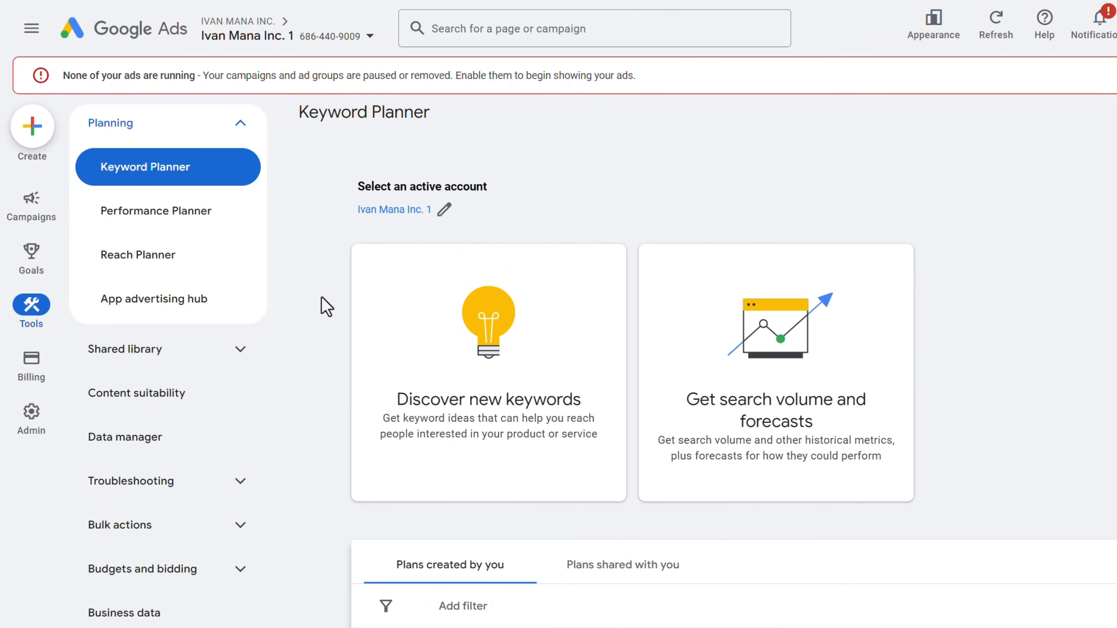
{"action": "left_click", "coordinate": [445, 400]}
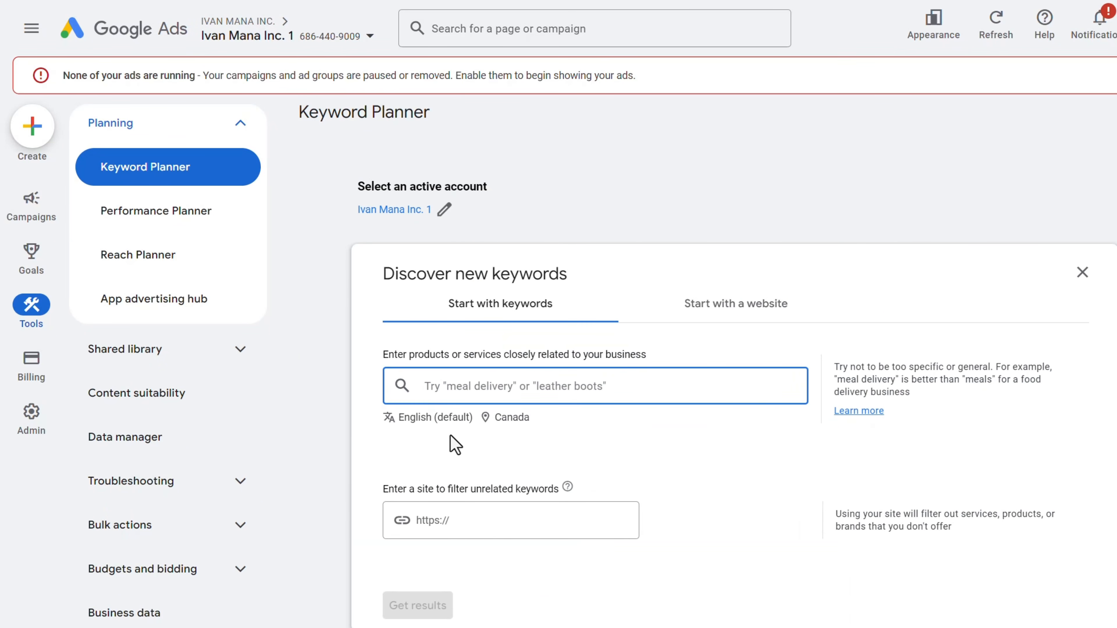
Add the United States alongside Canada as a location for the keyword search and save it.
{"action": "left_click", "coordinate": [515, 417]}
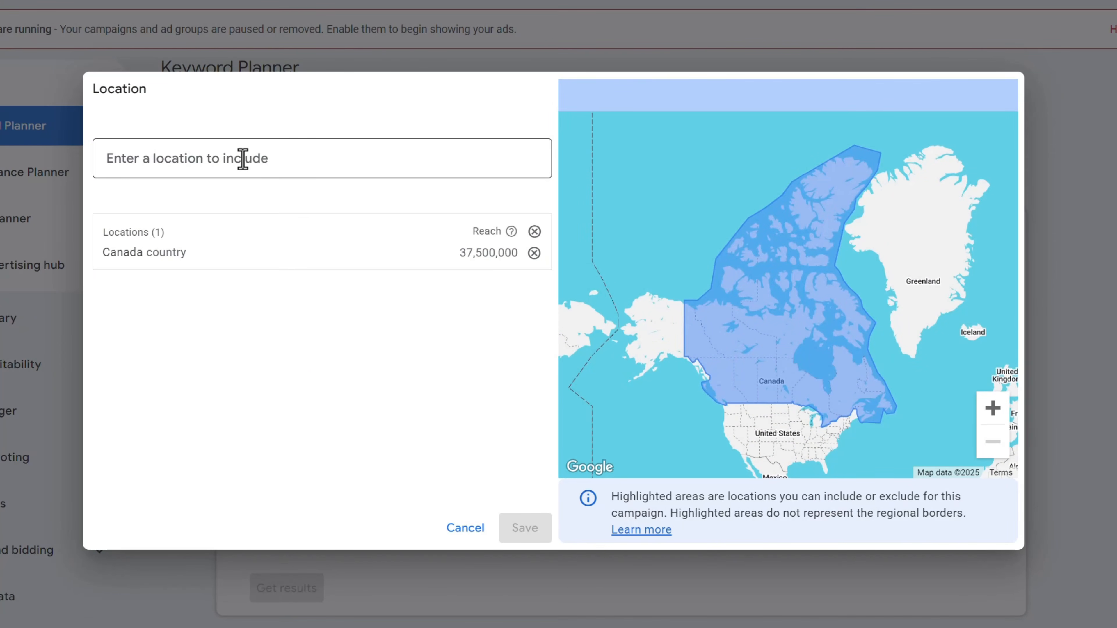
{"action": "left_click", "coordinate": [241, 158]}
{"action": "type", "text": "united state"}
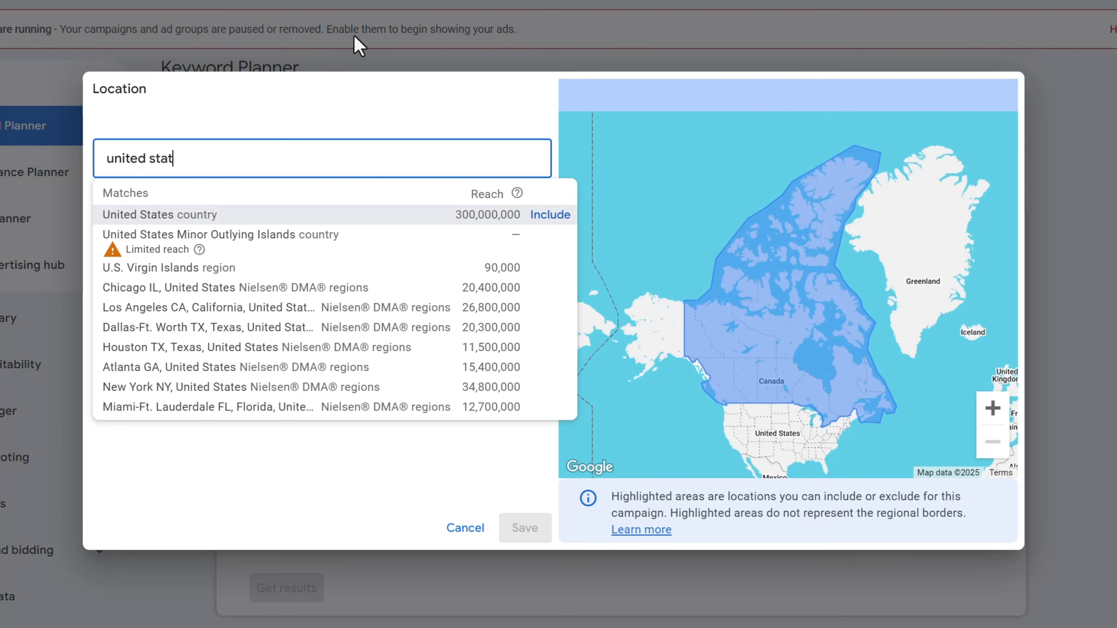
{"action": "key", "text": "Return"}
{"action": "left_click", "coordinate": [544, 527]}
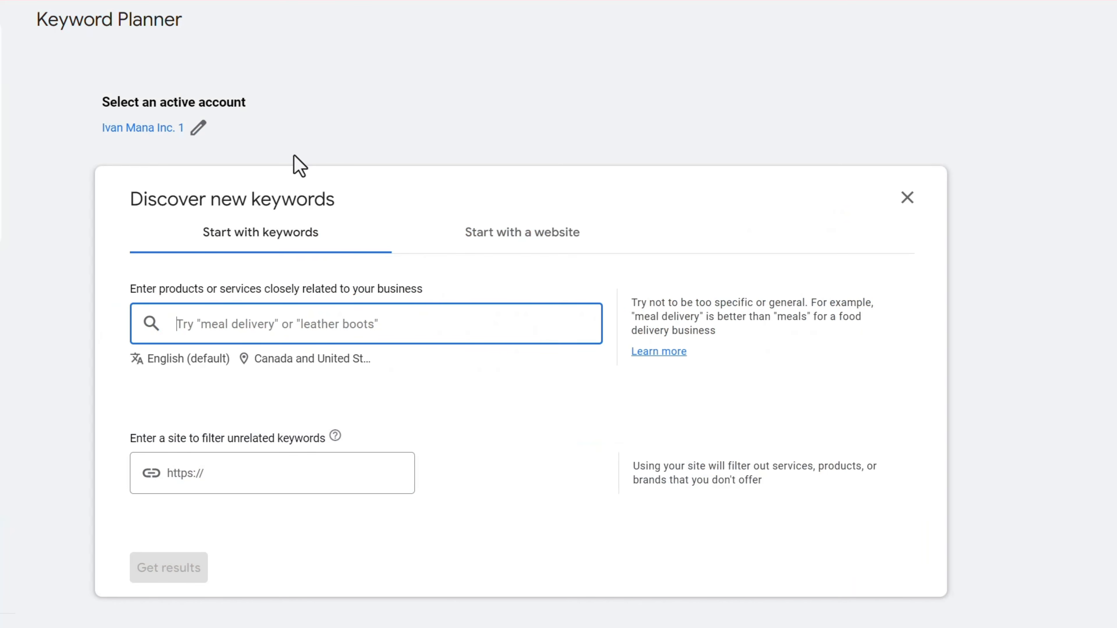
Get keyword ideas for "learn spanish quickly", "learn spanish fast" and "fast spanish lessons".
{"action": "type", "text": "learn p"}
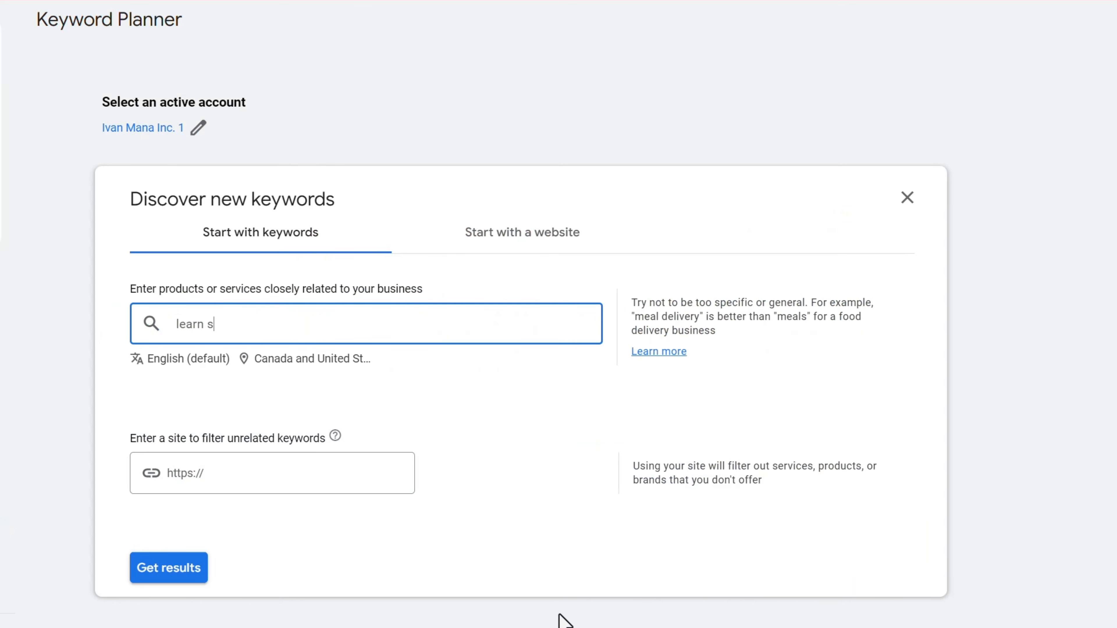
{"action": "type", "text": "panish quickly"}
{"action": "key", "text": "Return"}
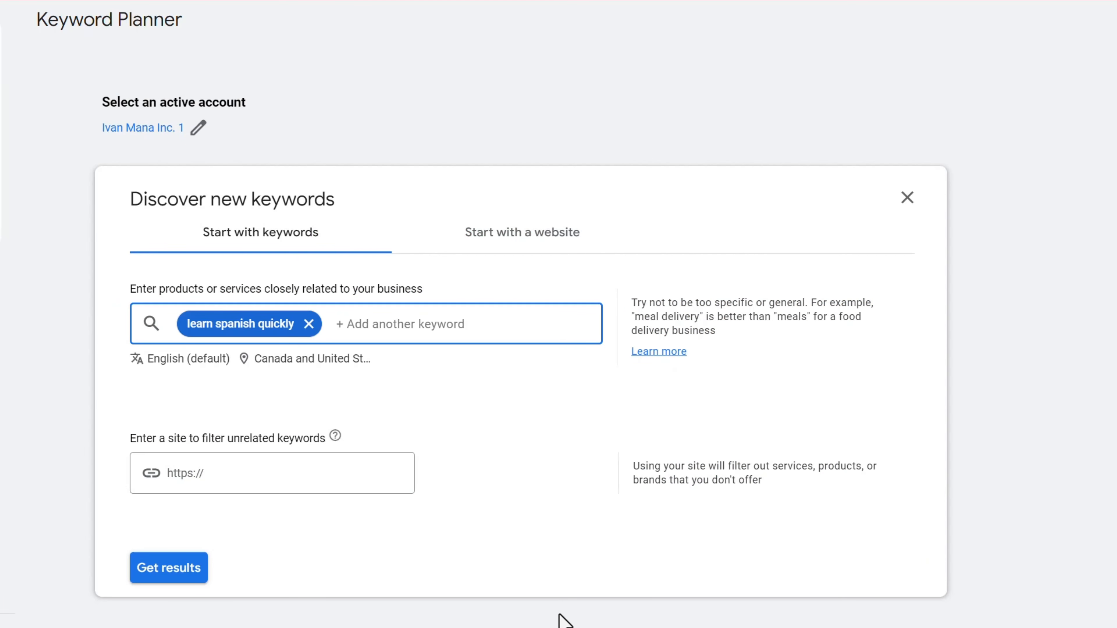
{"action": "type", "text": "learn spanish fast"}
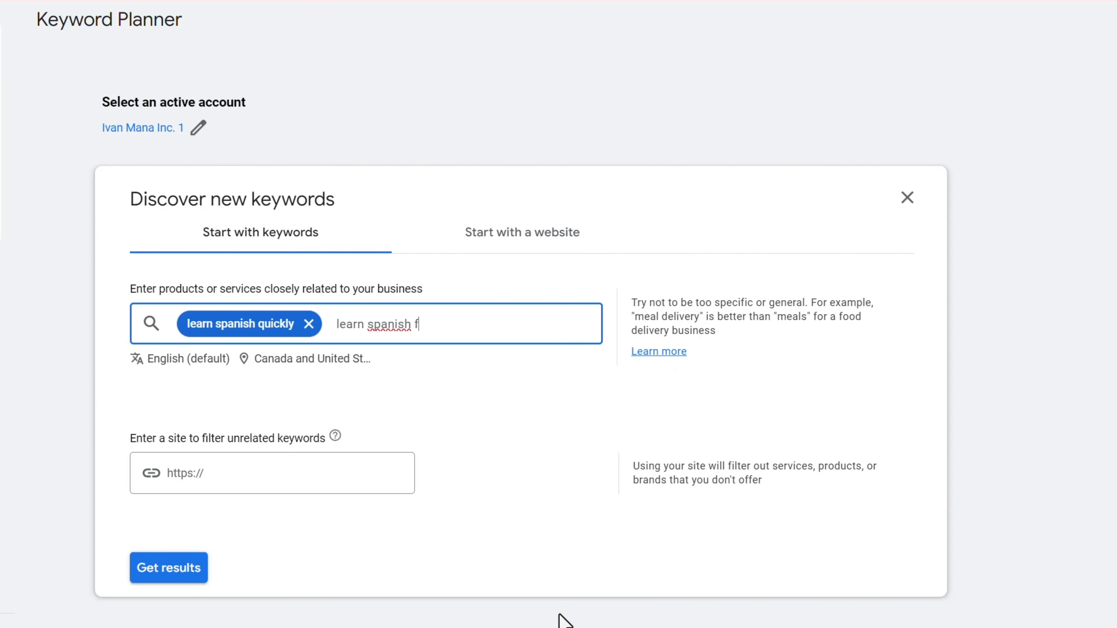
{"action": "key", "text": "Return"}
{"action": "type", "text": "fast spanis"}
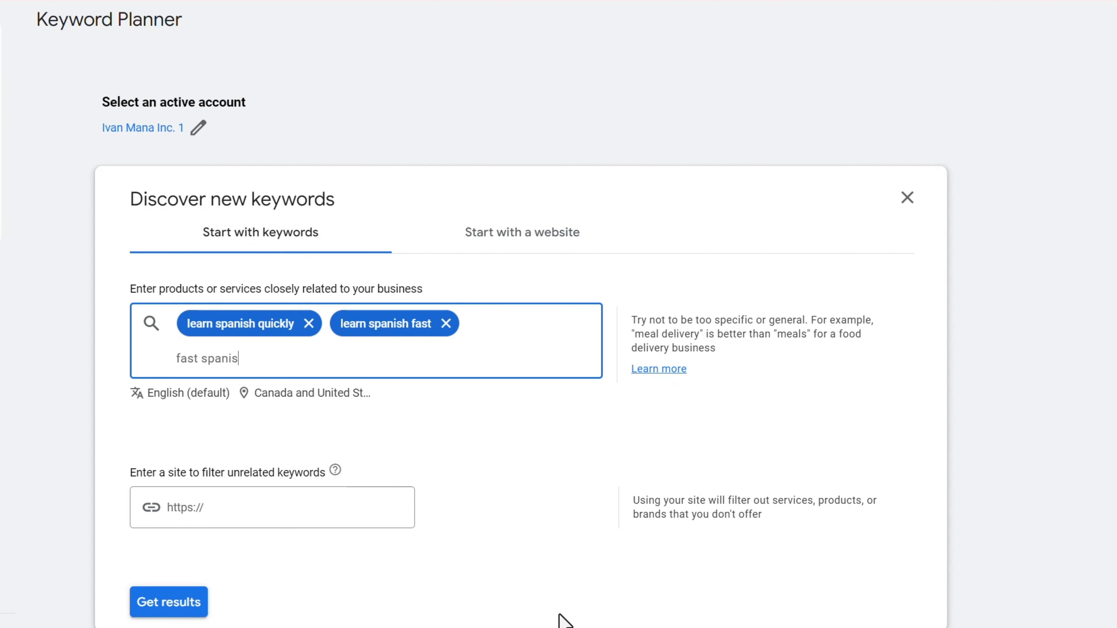
{"action": "type", "text": "h lessons"}
{"action": "key", "text": "Return"}
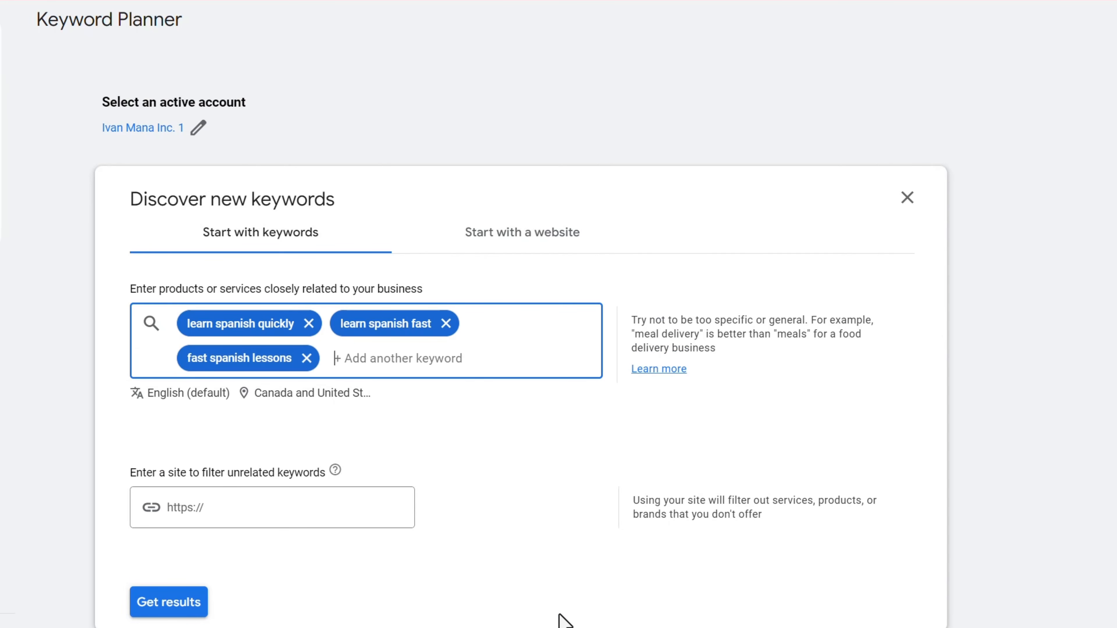
{"action": "scroll", "coordinate": [539, 614], "scroll_direction": "down", "scroll_amount": 2}
{"action": "left_click", "coordinate": [181, 525]}
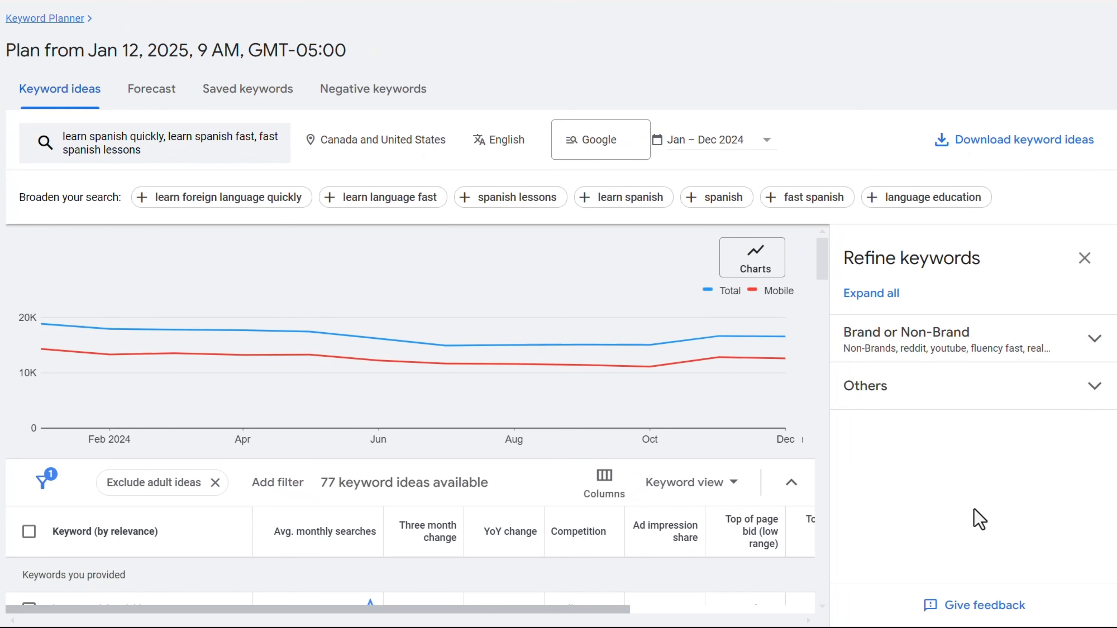
Dismiss the keyword refinements and select "fastest way to learn spanish", "fast spanish lessons", "learn spanish fast" and "learn spanish quickly".
{"action": "left_click", "coordinate": [1084, 258]}
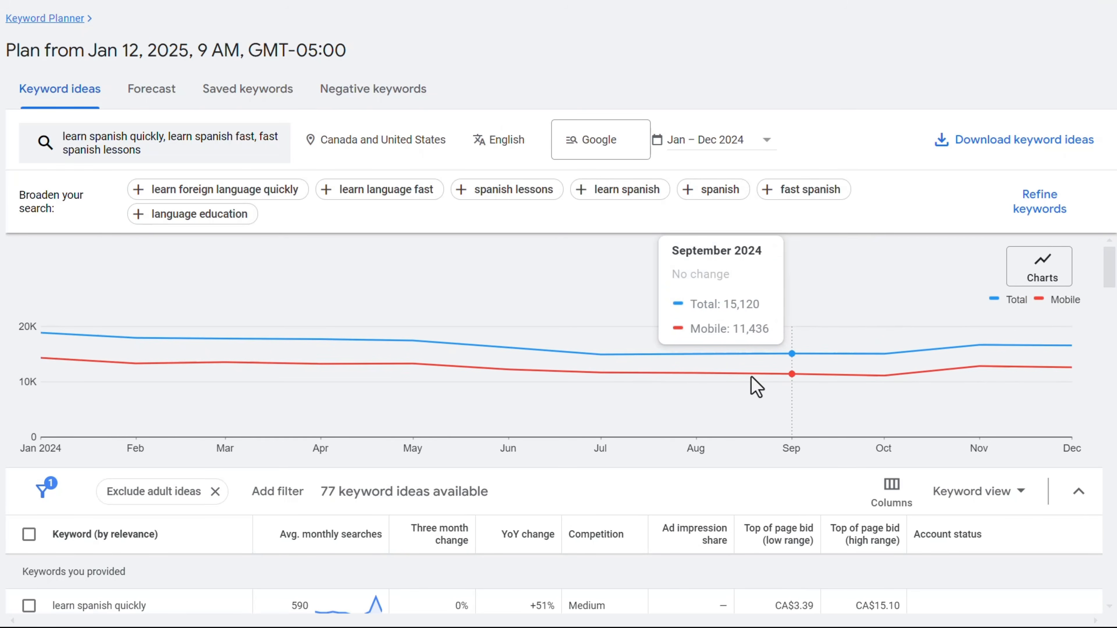
{"action": "scroll", "coordinate": [755, 387], "scroll_direction": "down", "scroll_amount": 5}
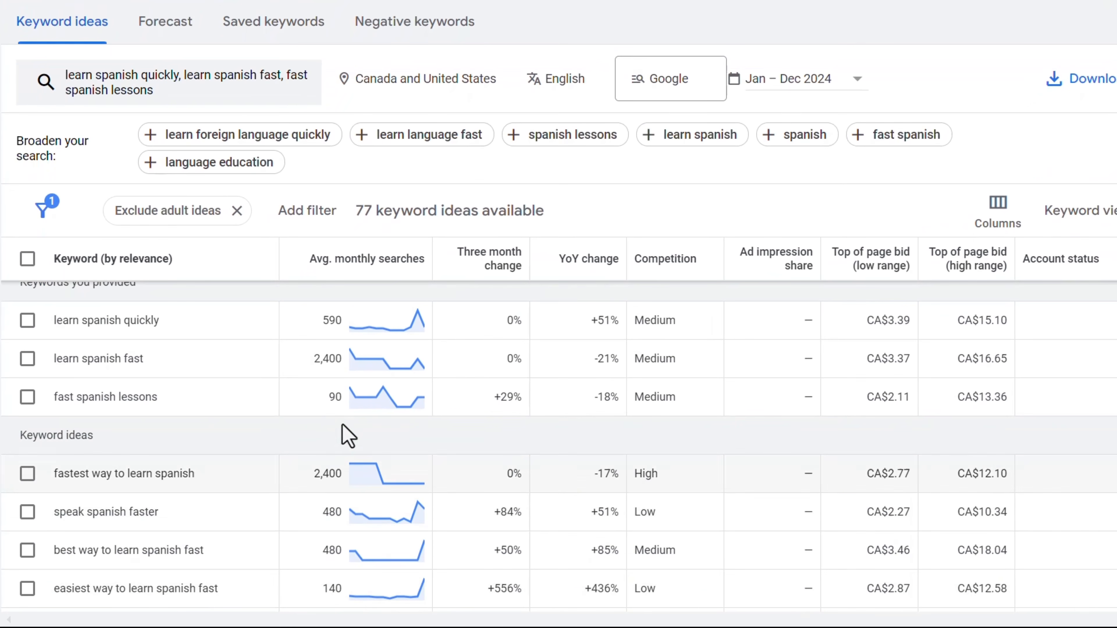
{"action": "scroll", "coordinate": [266, 407], "scroll_direction": "down", "scroll_amount": 2}
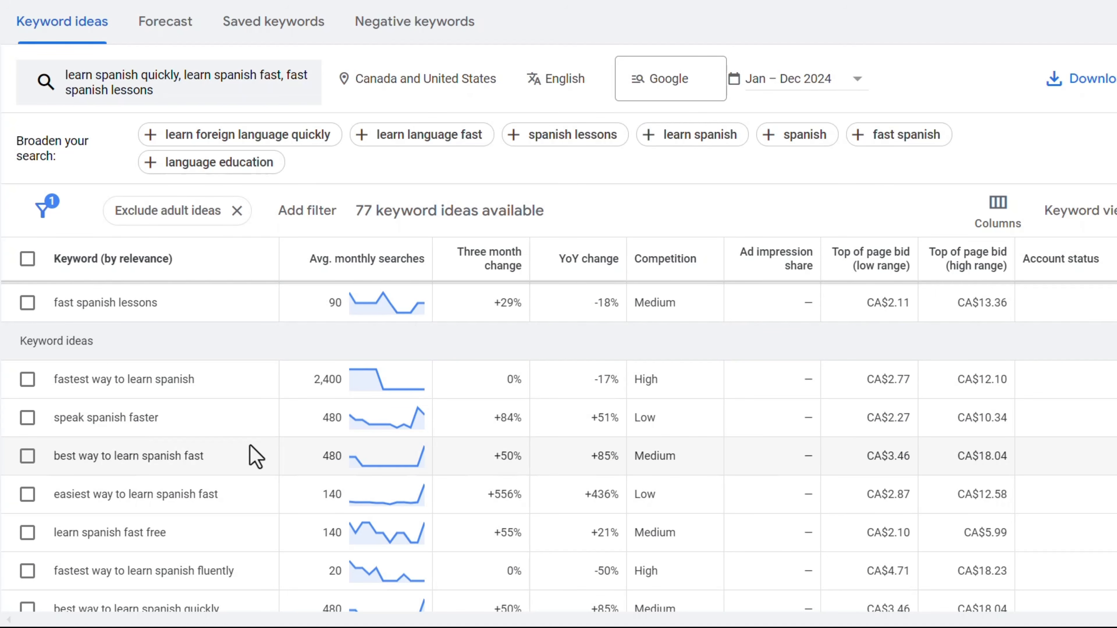
{"action": "left_click", "coordinate": [27, 382]}
{"action": "scroll", "coordinate": [172, 492], "scroll_direction": "up", "scroll_amount": 2}
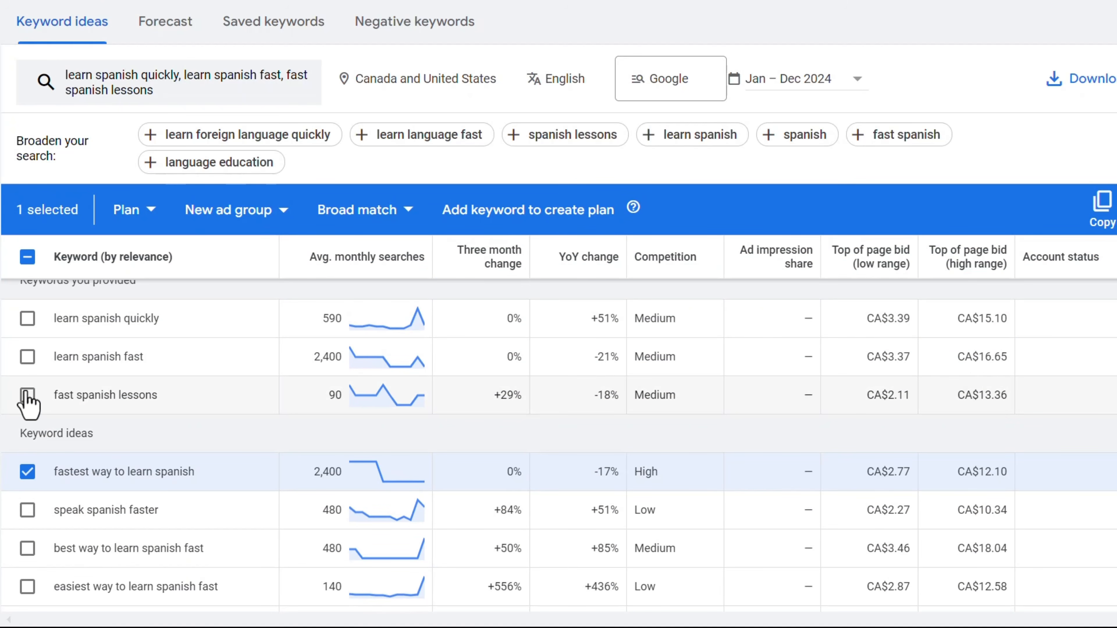
{"action": "left_click", "coordinate": [28, 395]}
{"action": "left_click", "coordinate": [27, 356]}
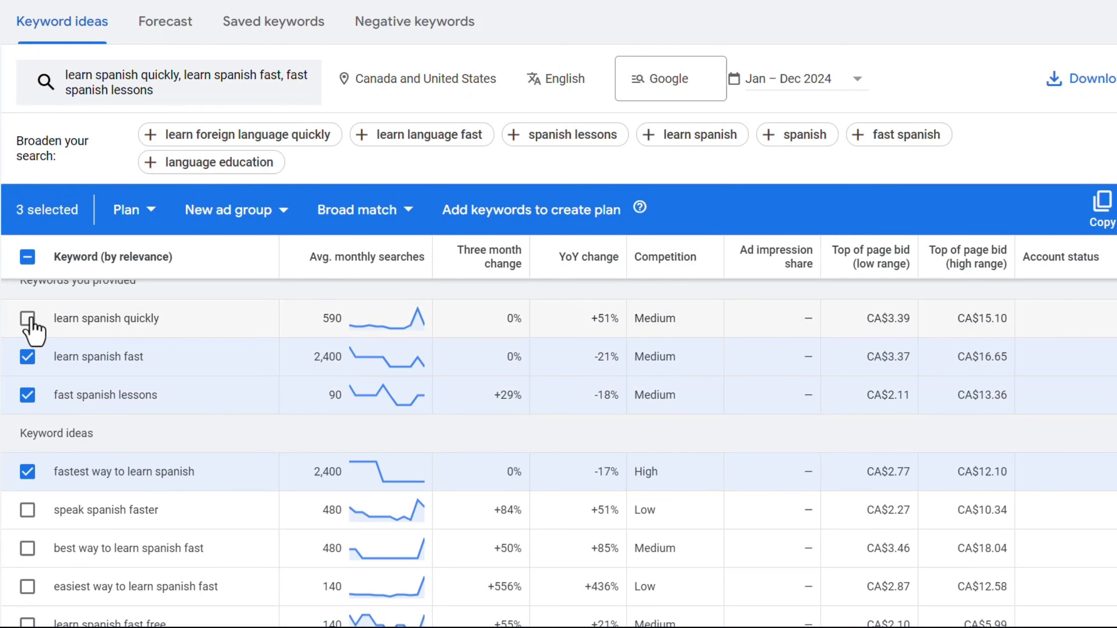
{"action": "left_click", "coordinate": [27, 318]}
Add the keyword ideas "speak spanish faster", "best way to learn spanish fast" and "easiest way to learn spanish fast" to the selection.
{"action": "scroll", "coordinate": [193, 453], "scroll_direction": "down", "scroll_amount": 2}
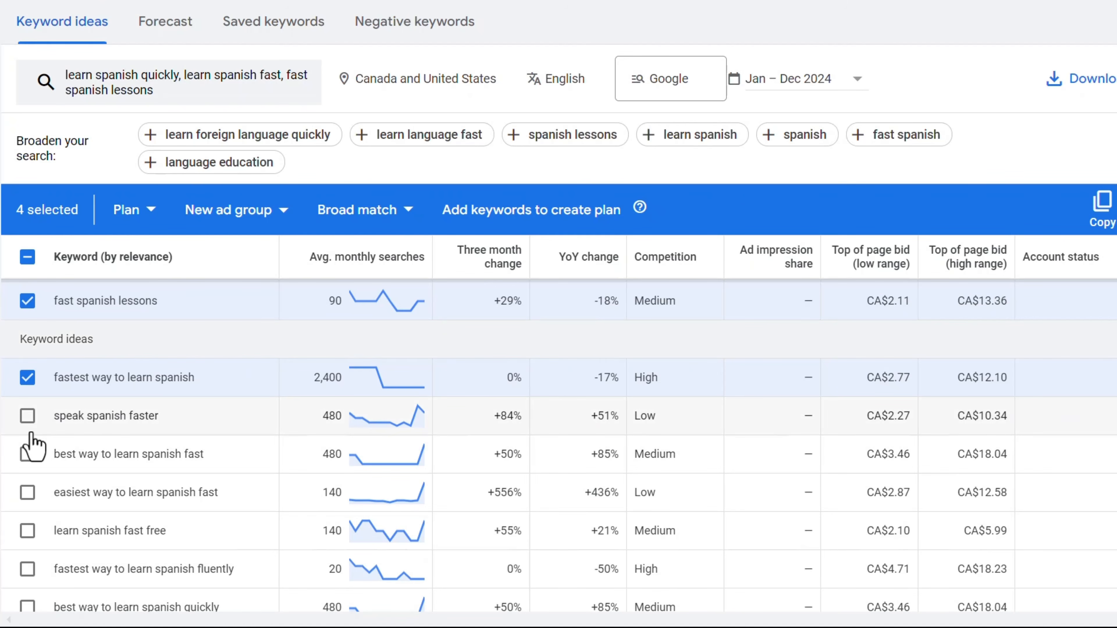
{"action": "left_click", "coordinate": [28, 415]}
{"action": "left_click", "coordinate": [27, 453]}
{"action": "scroll", "coordinate": [229, 478], "scroll_direction": "down", "scroll_amount": 2}
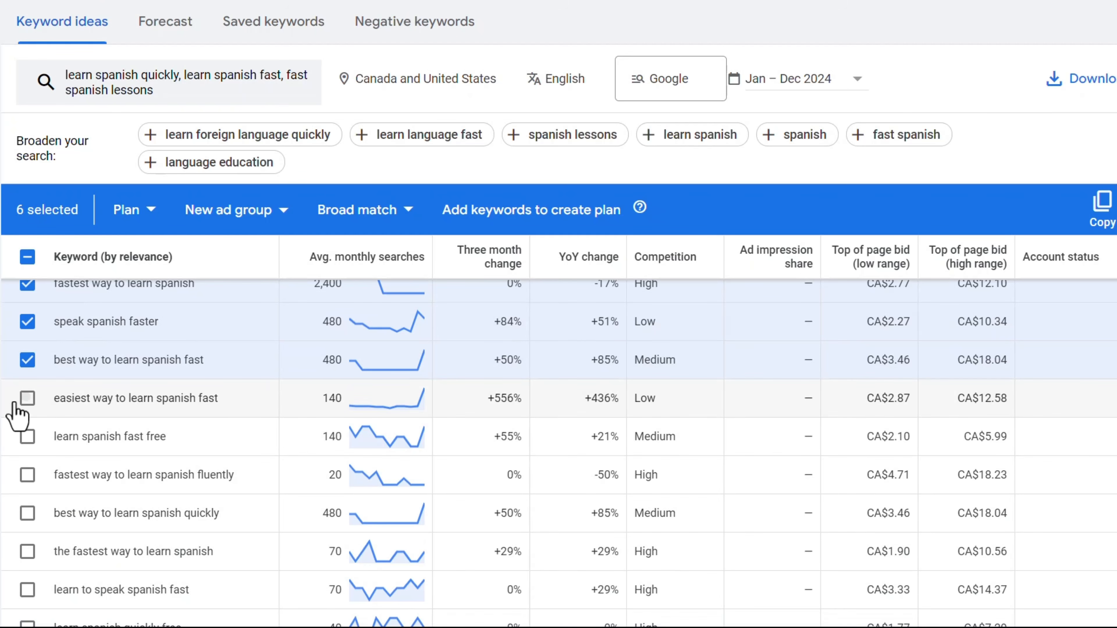
{"action": "left_click", "coordinate": [27, 398]}
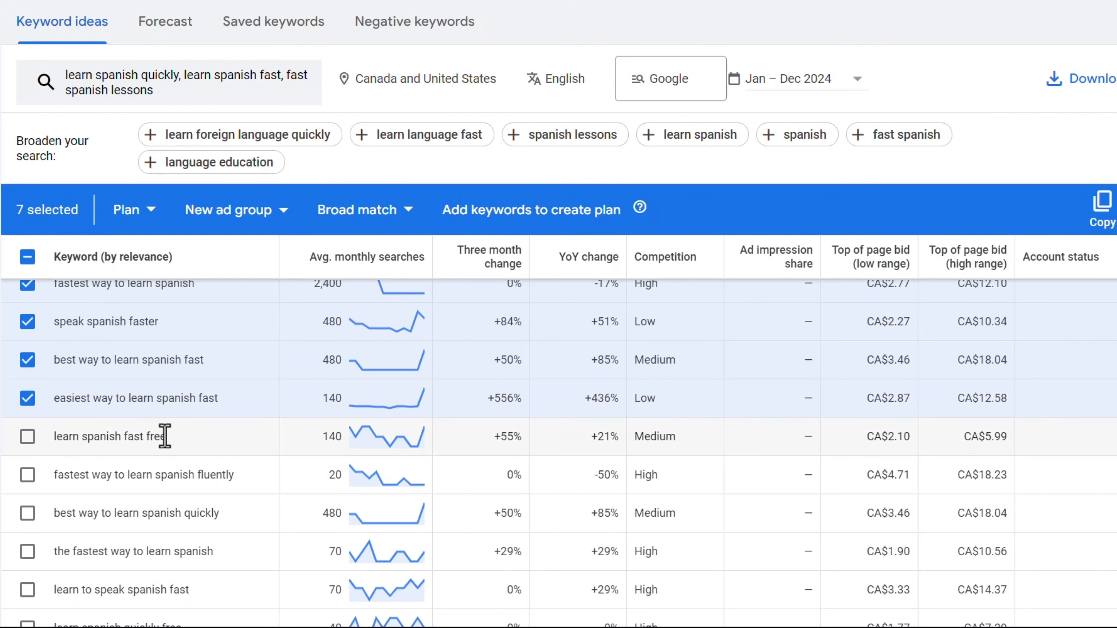
Select "fastest way to learn spanish fluently", "best way to learn spanish quickly", "the fastest way to learn spanish" and "learn to speak spanish fast".
{"action": "double_click", "coordinate": [153, 436]}
{"action": "scroll", "coordinate": [154, 435], "scroll_direction": "down", "scroll_amount": 2}
{"action": "left_click", "coordinate": [27, 381]}
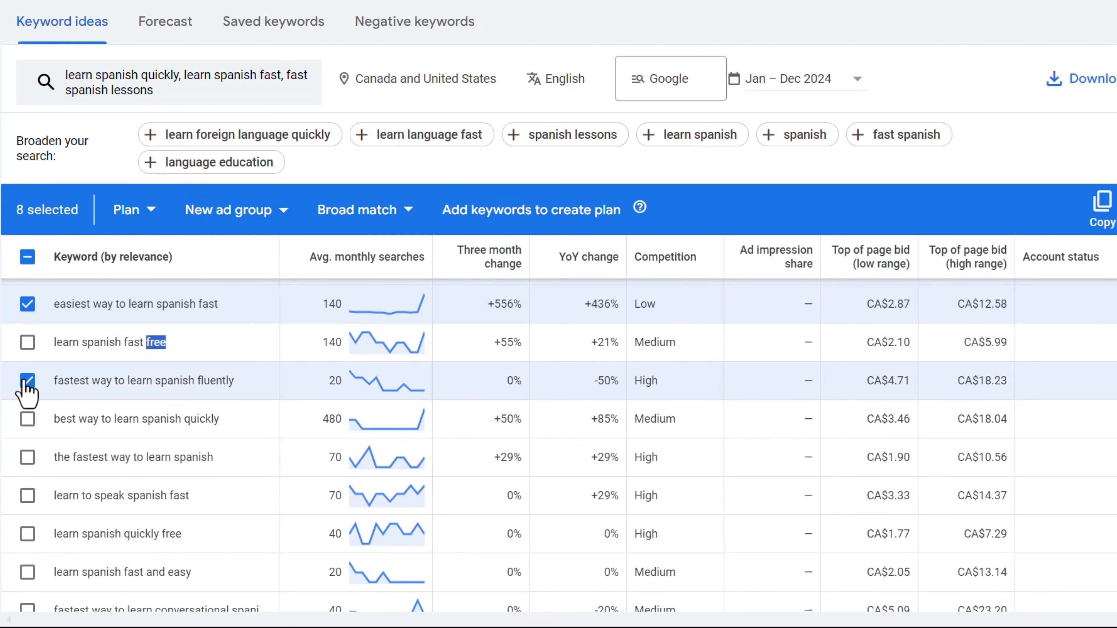
{"action": "left_click", "coordinate": [28, 420]}
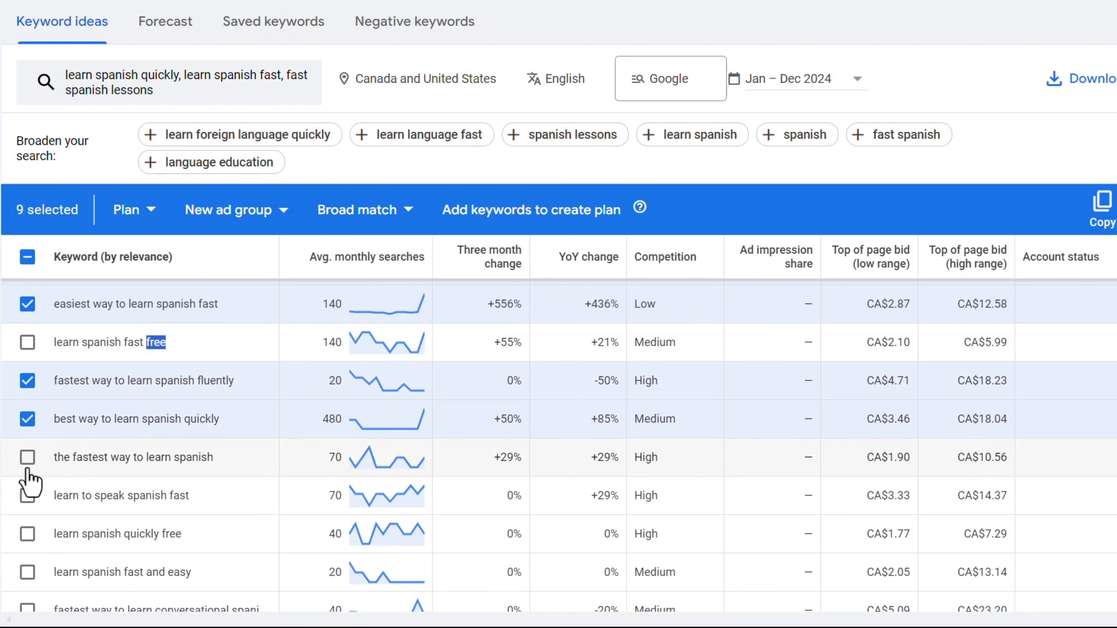
{"action": "left_click", "coordinate": [27, 457]}
{"action": "left_click", "coordinate": [27, 496]}
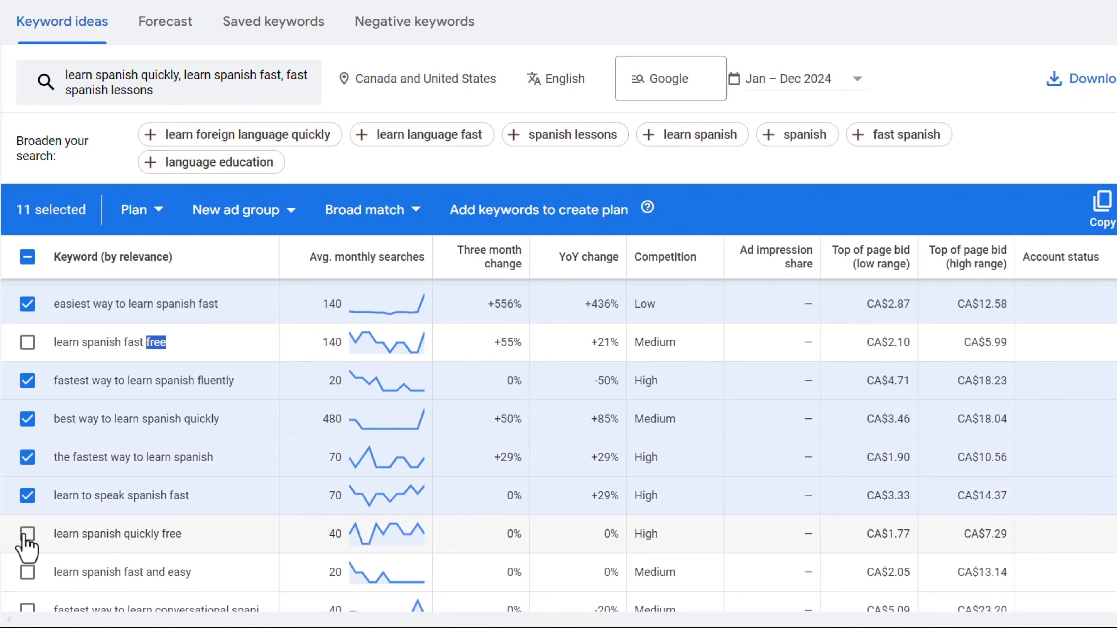
{"action": "left_click", "coordinate": [27, 534]}
{"action": "left_click", "coordinate": [27, 534]}
{"action": "scroll", "coordinate": [237, 532], "scroll_direction": "down", "scroll_amount": 2}
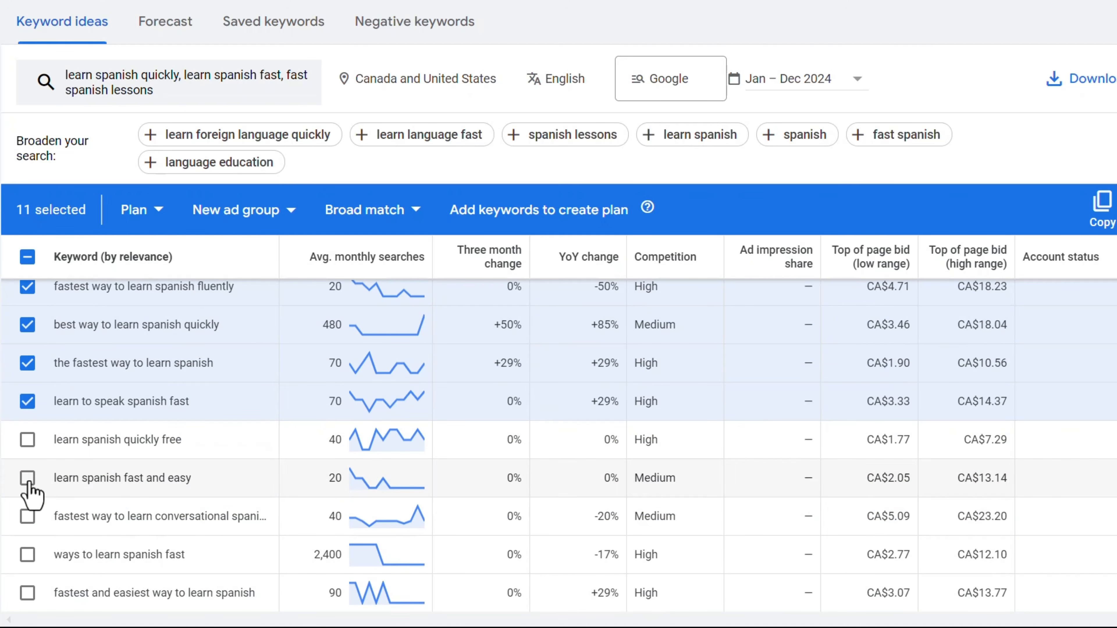
Select "learn spanish fast and easy", "fastest way to learn conversational spanish", "ways to learn spanish fast" and "fastest and easiest way to learn spanish".
{"action": "left_click", "coordinate": [27, 478]}
{"action": "scroll", "coordinate": [75, 459], "scroll_direction": "down", "scroll_amount": 2}
{"action": "left_click", "coordinate": [27, 421]}
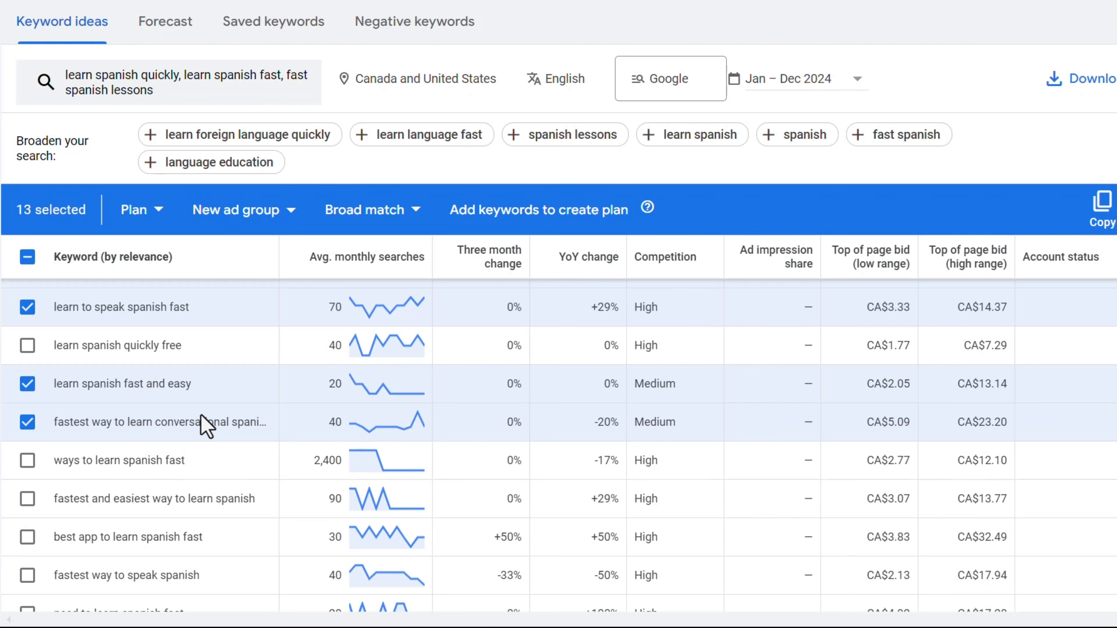
{"action": "scroll", "coordinate": [202, 422], "scroll_direction": "down", "scroll_amount": 2}
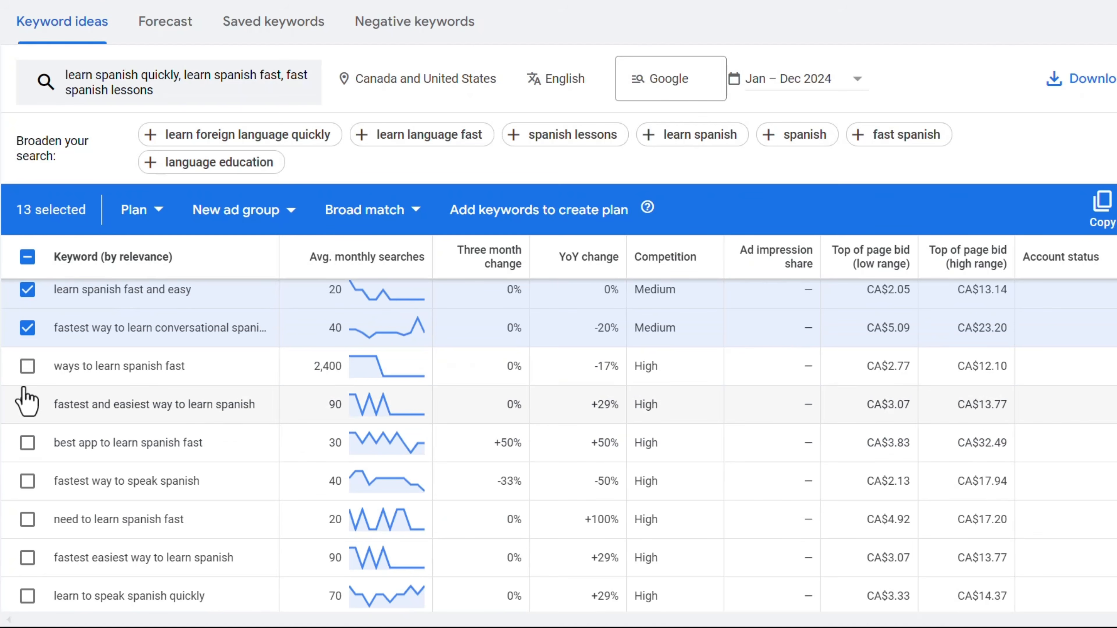
{"action": "left_click", "coordinate": [25, 367]}
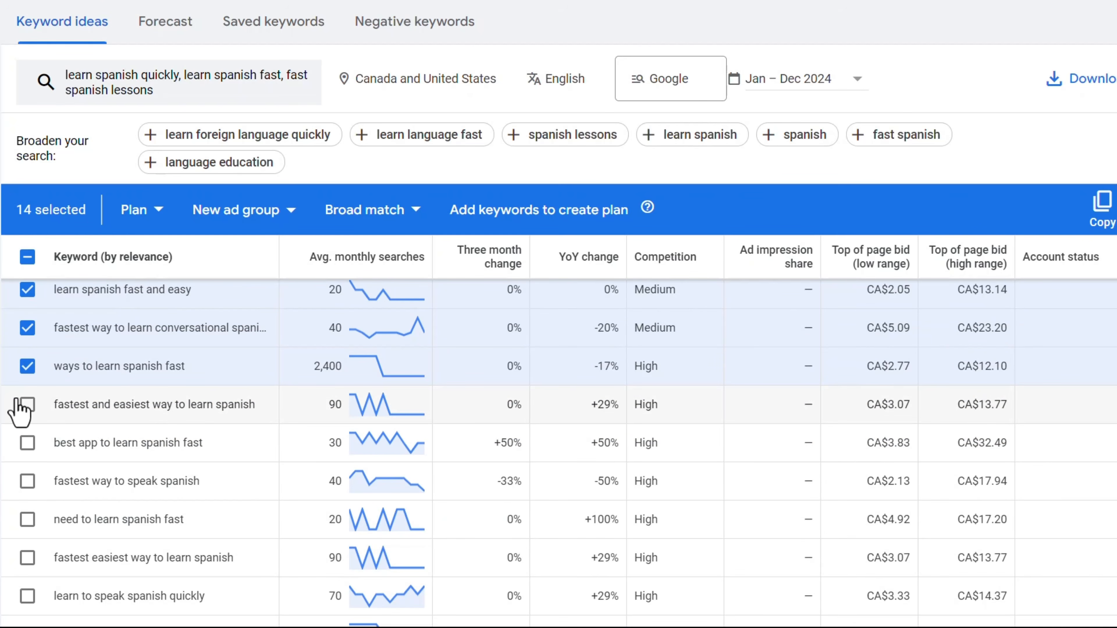
{"action": "left_click", "coordinate": [26, 406]}
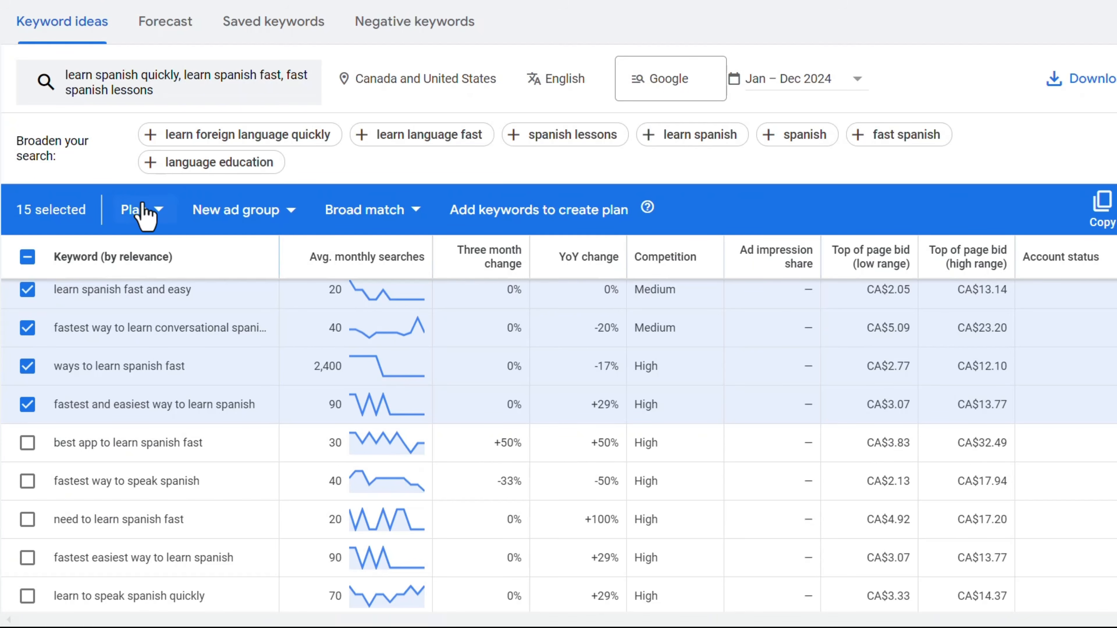
Create a new ad group named "Learn Spanish Fast" in the plan and add the selected keywords to it as broad match.
{"action": "left_click", "coordinate": [150, 211]}
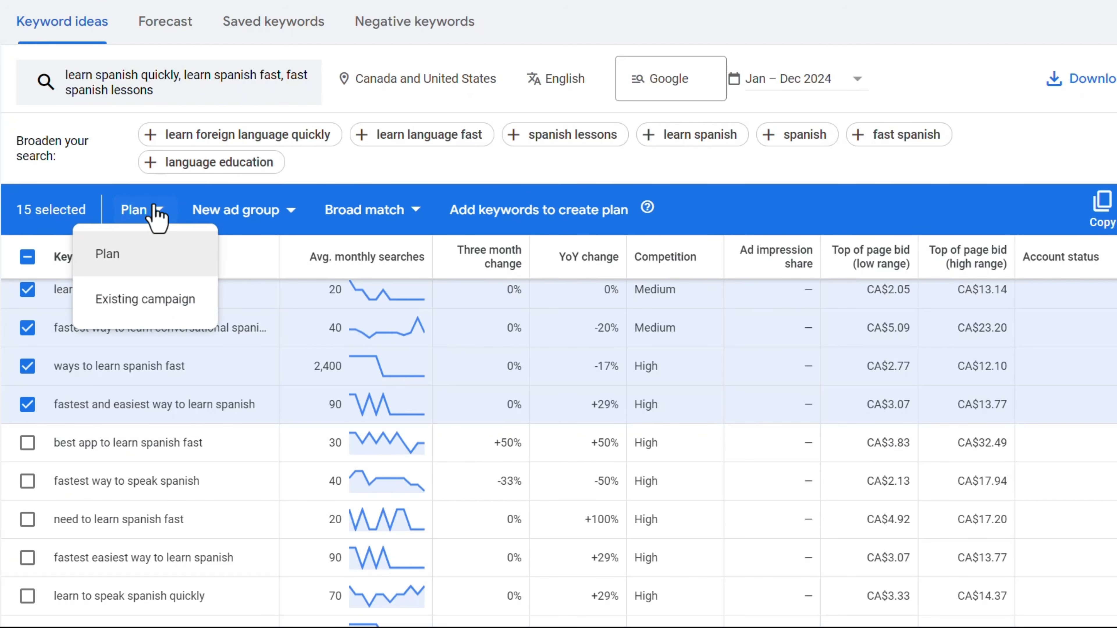
{"action": "left_click", "coordinate": [118, 260]}
{"action": "left_click", "coordinate": [248, 211]}
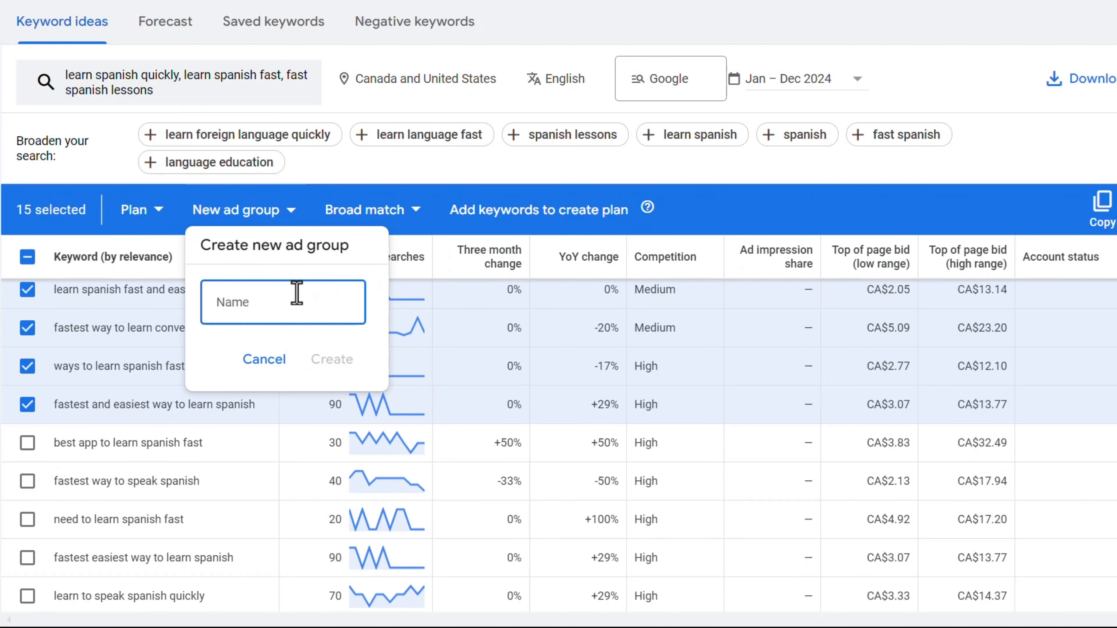
{"action": "type", "text": "Learn Spanis"}
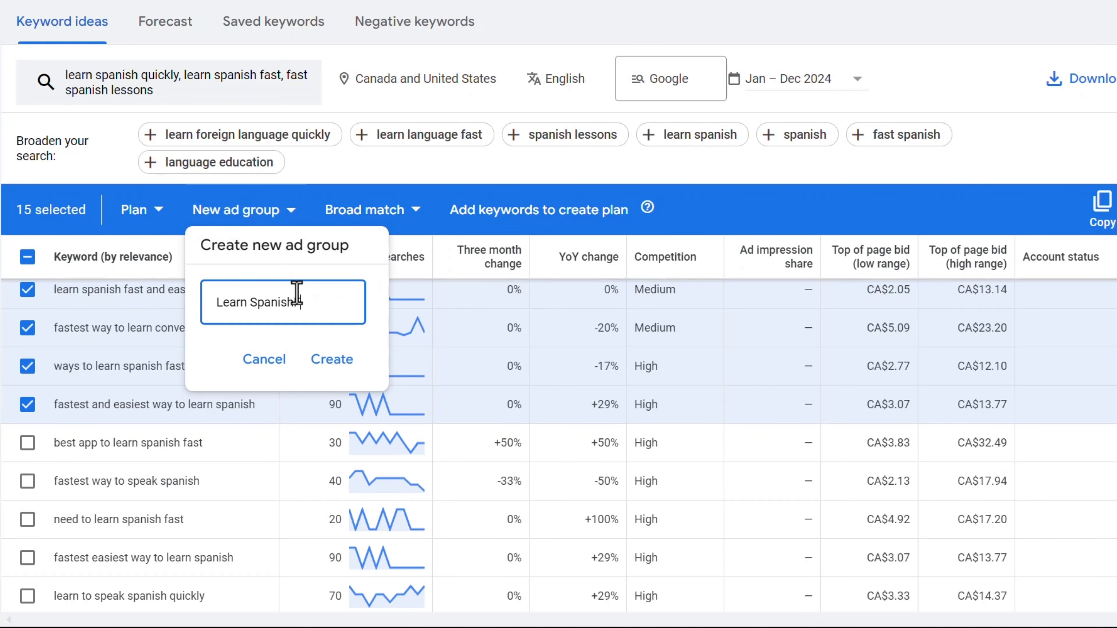
{"action": "type", "text": "h Fast"}
{"action": "left_click", "coordinate": [314, 371]}
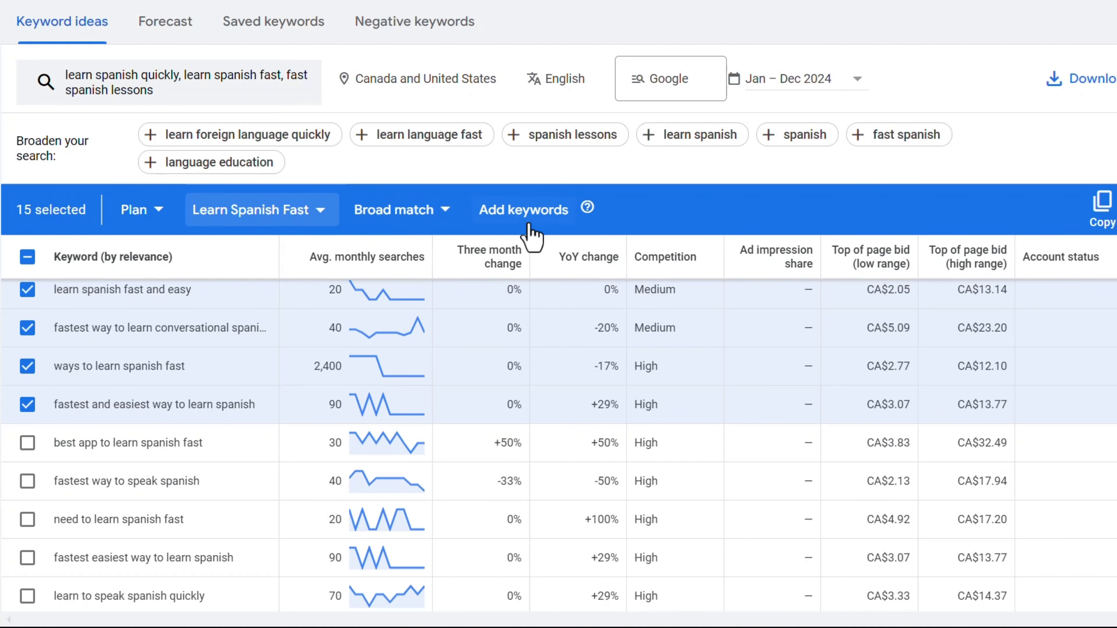
{"action": "left_click", "coordinate": [513, 219]}
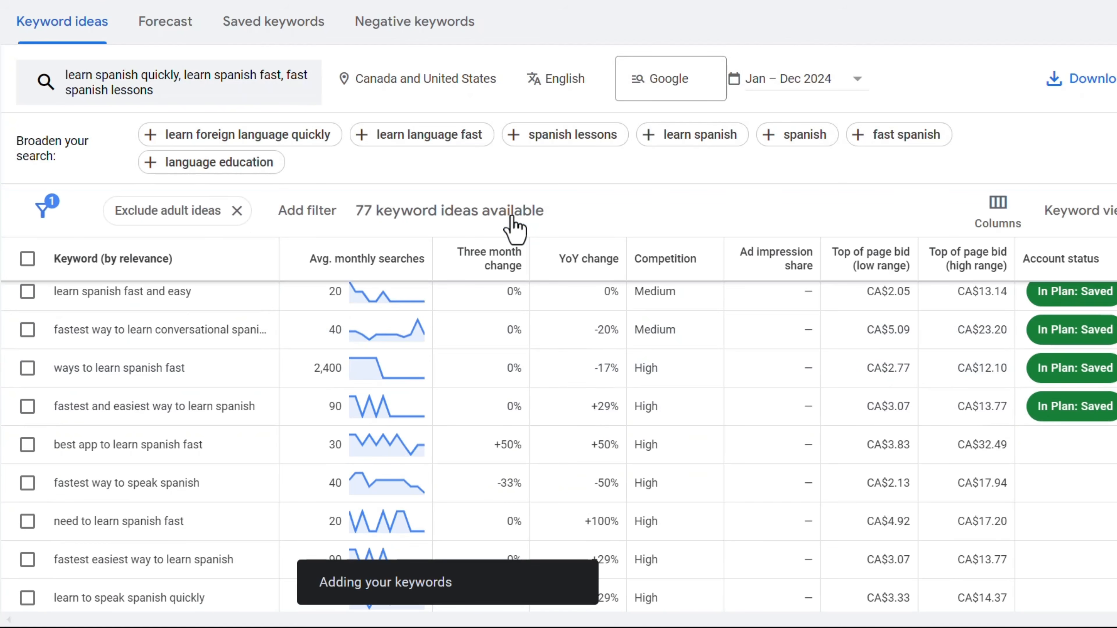
Review the plan's saved keywords and rename the plan "Learn Spanish Quickly".
{"action": "scroll", "coordinate": [576, 402], "scroll_direction": "up", "scroll_amount": 3}
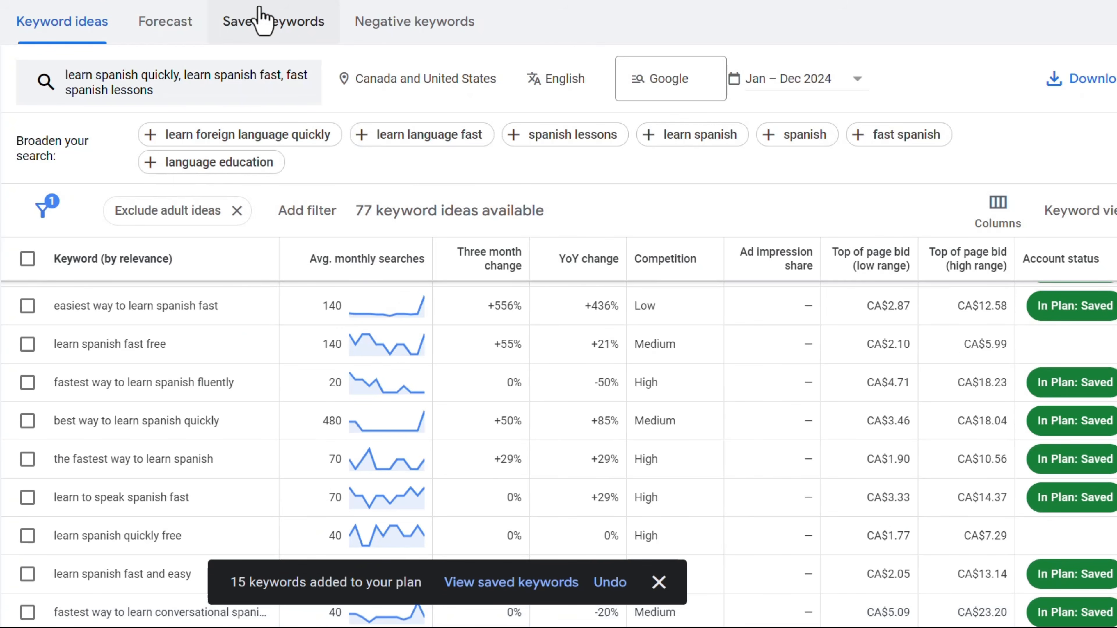
{"action": "left_click", "coordinate": [277, 38]}
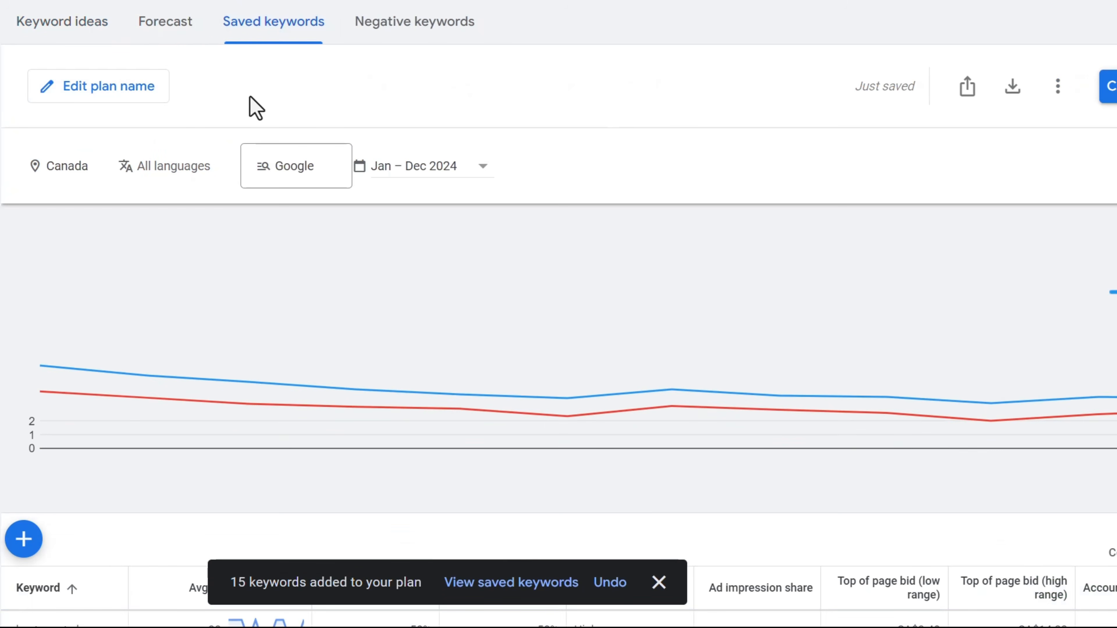
{"action": "scroll", "coordinate": [307, 317], "scroll_direction": "down", "scroll_amount": 10}
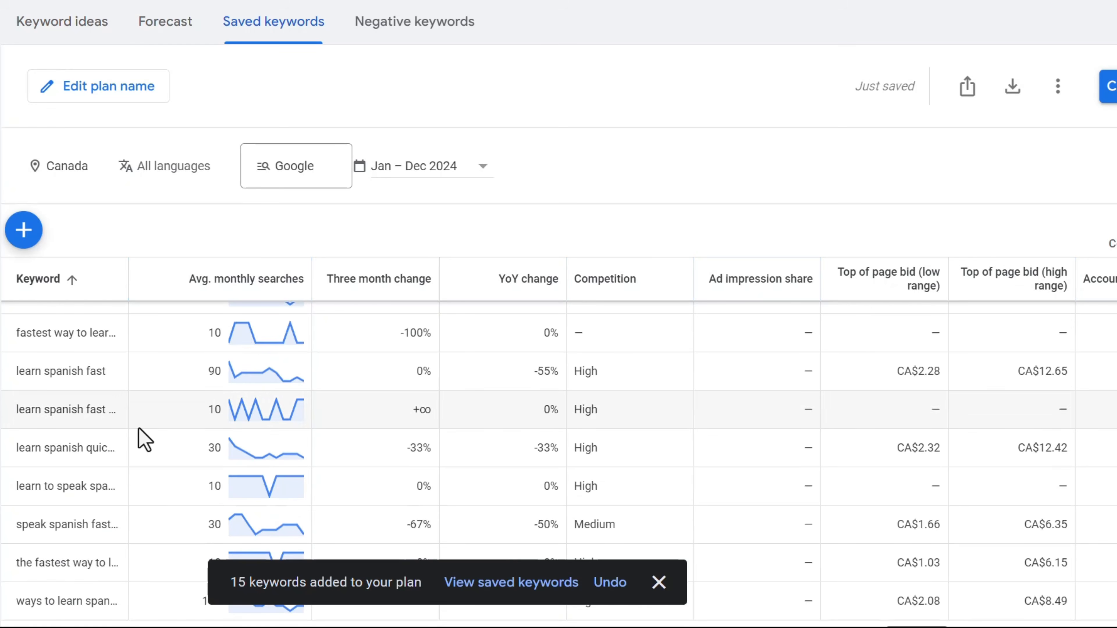
{"action": "scroll", "coordinate": [151, 449], "scroll_direction": "up", "scroll_amount": 13}
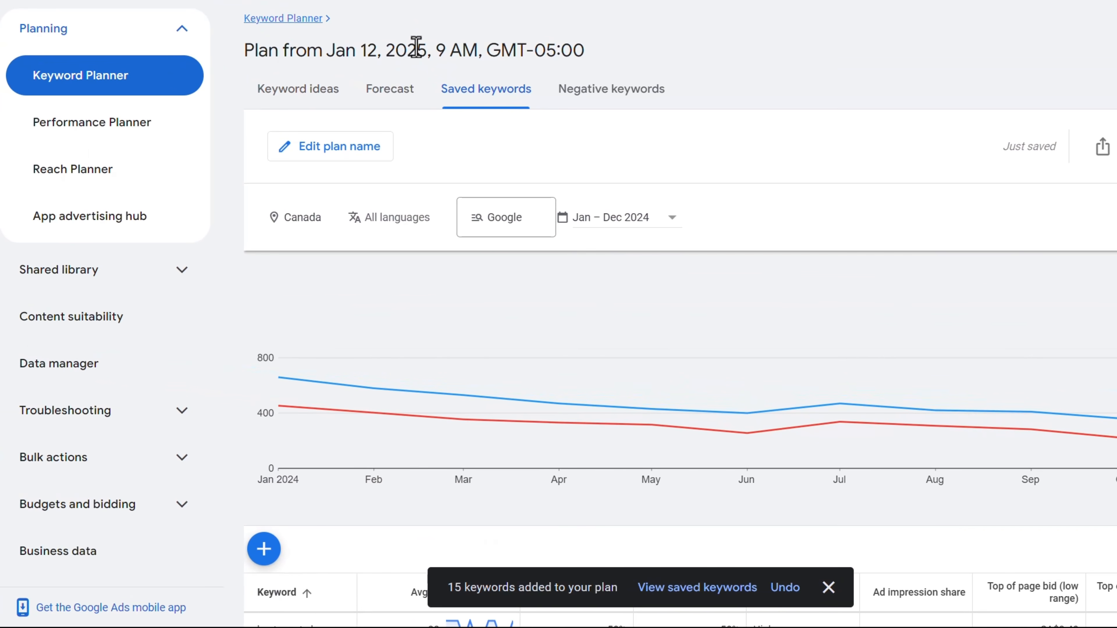
{"action": "left_click", "coordinate": [354, 147]}
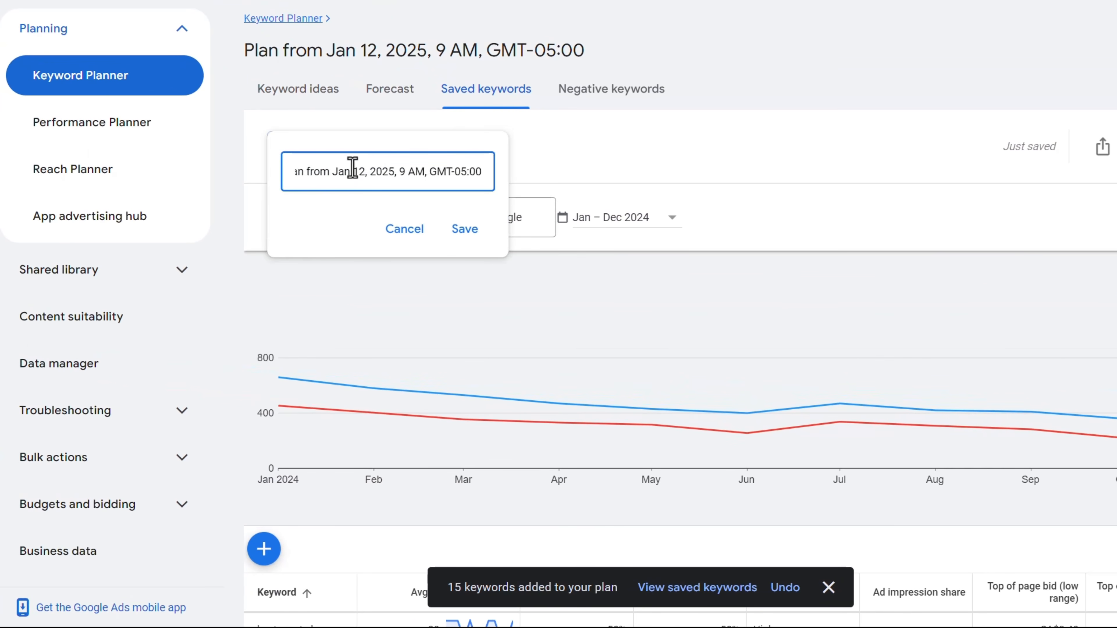
{"action": "triple_click", "coordinate": [356, 170]}
{"action": "type", "text": "Learn"}
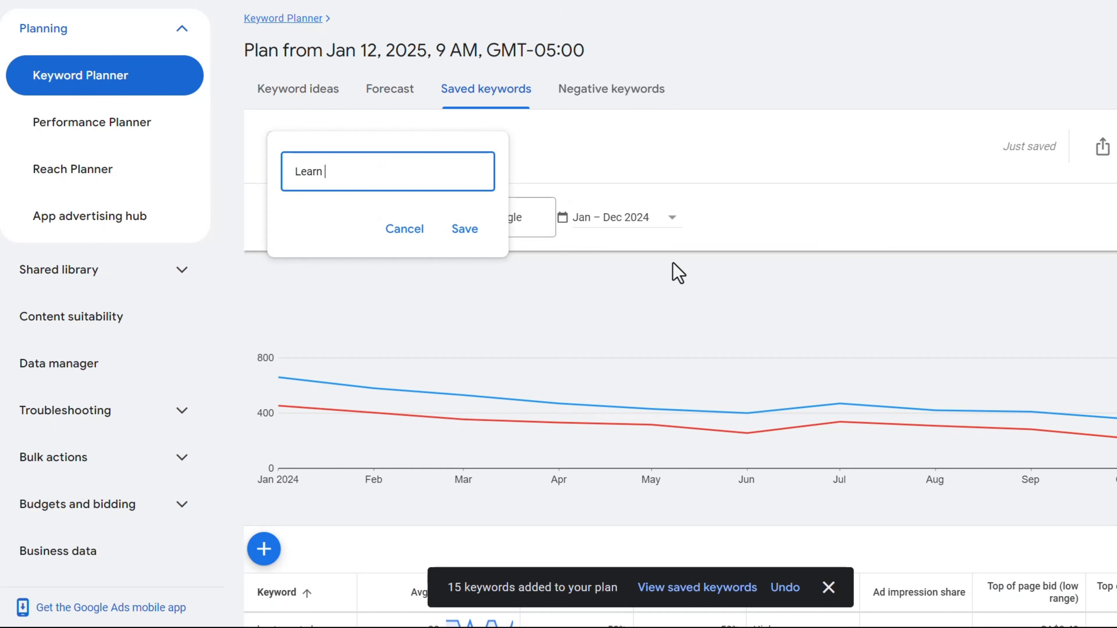
{"action": "type", "text": " SP"}
{"action": "key", "text": "BackSpace"}
{"action": "type", "text": "panish Quickly"}
{"action": "key", "text": "Return"}
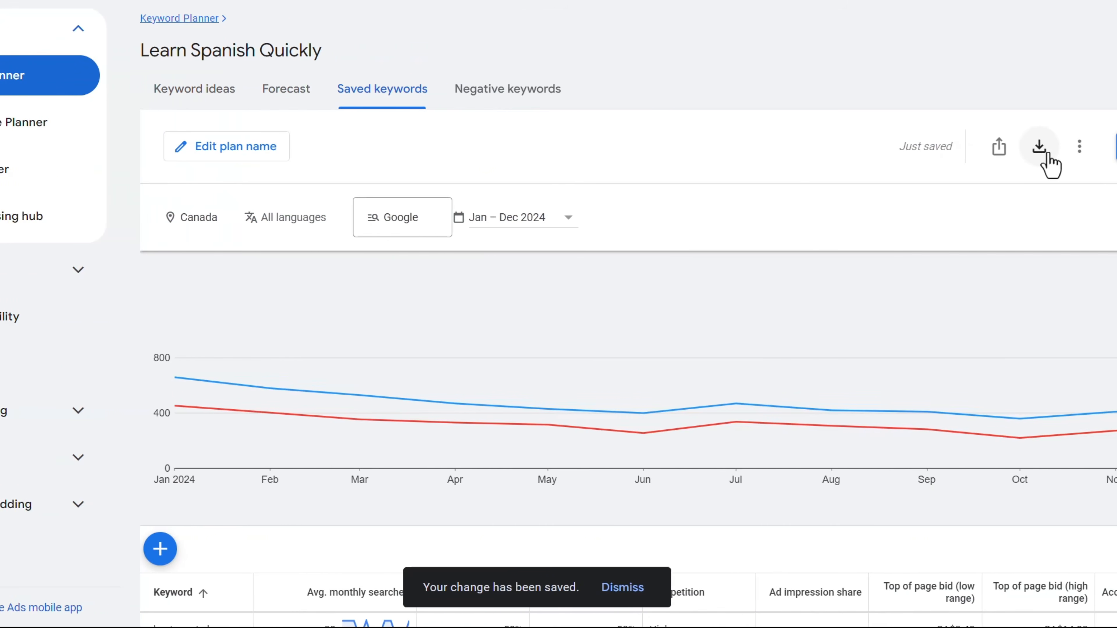
Download the plan's historical metrics as .csv and go back to the list of plans in Keyword Planner.
{"action": "left_click", "coordinate": [1048, 155]}
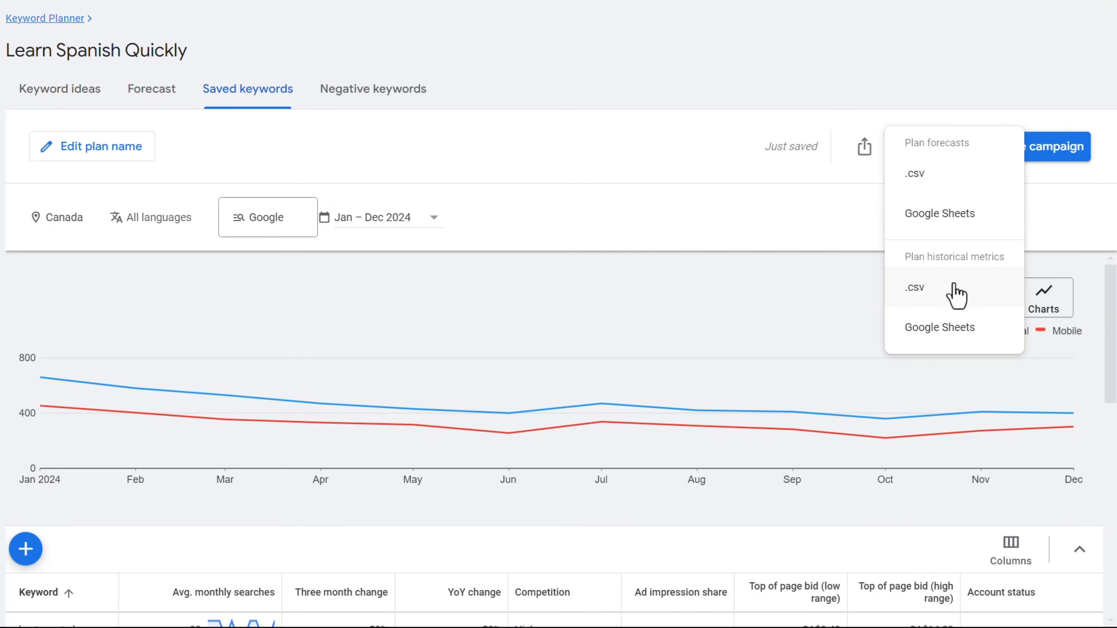
{"action": "left_click", "coordinate": [955, 296]}
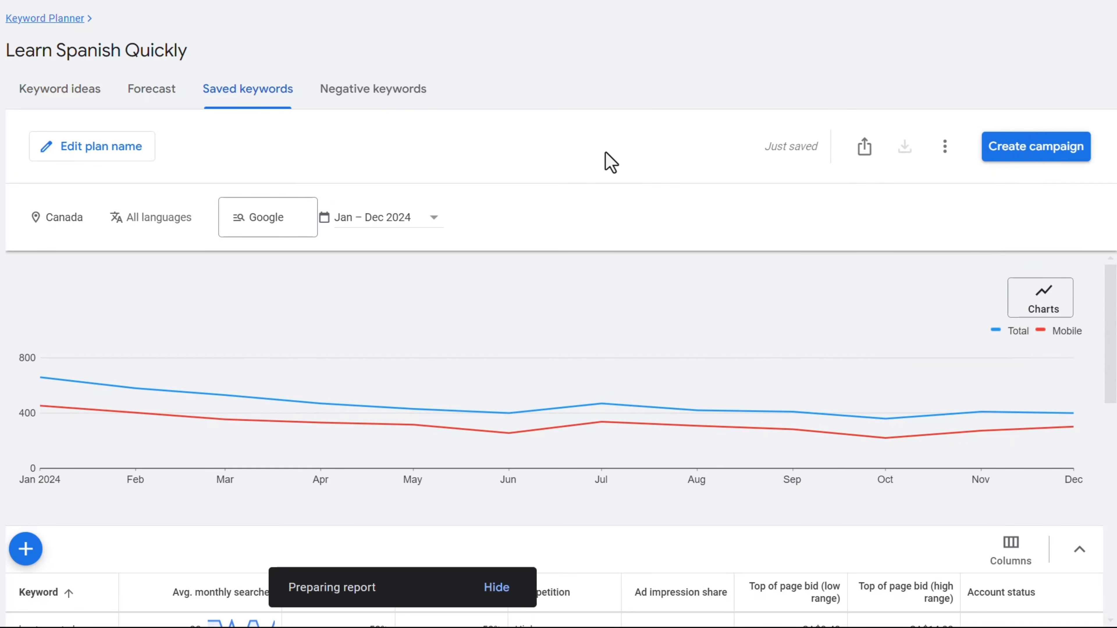
{"action": "left_click", "coordinate": [45, 20]}
{"action": "scroll", "coordinate": [641, 206], "scroll_direction": "down", "scroll_amount": 3}
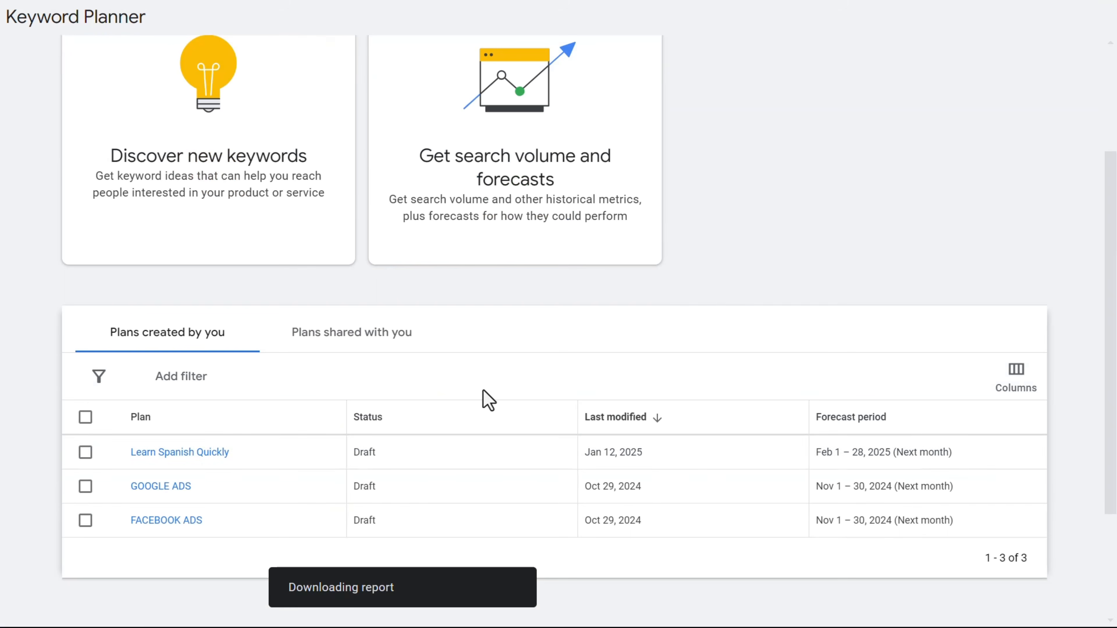
Reopen the "Learn Spanish Quickly" plan, view its keyword ideas page, and return to the Keyword Planner start page.
{"action": "left_click", "coordinate": [216, 457]}
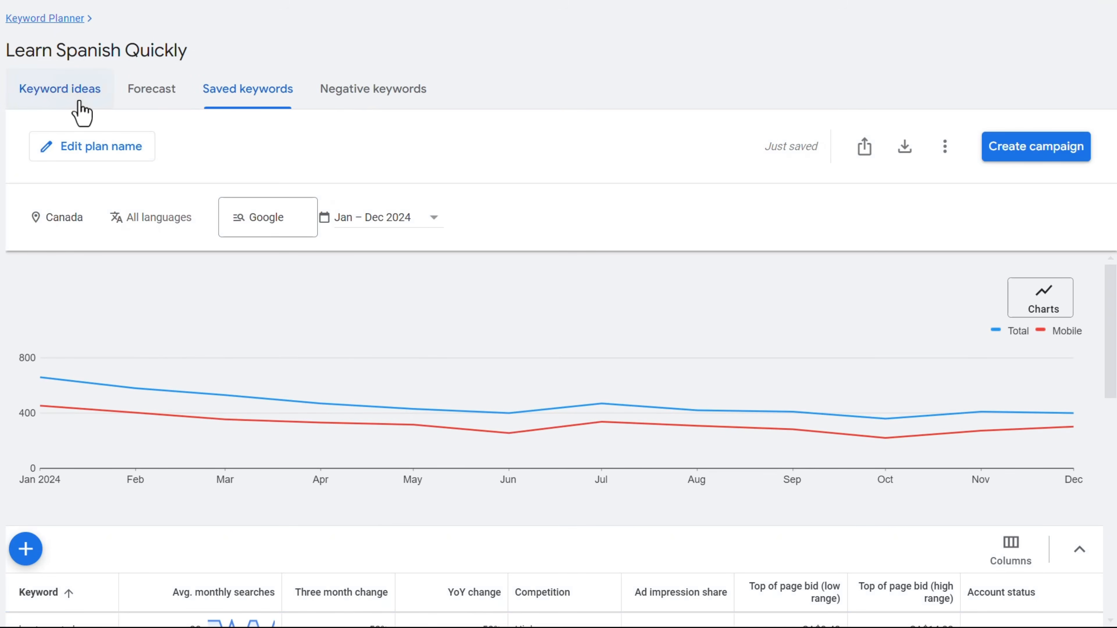
{"action": "left_click", "coordinate": [73, 101]}
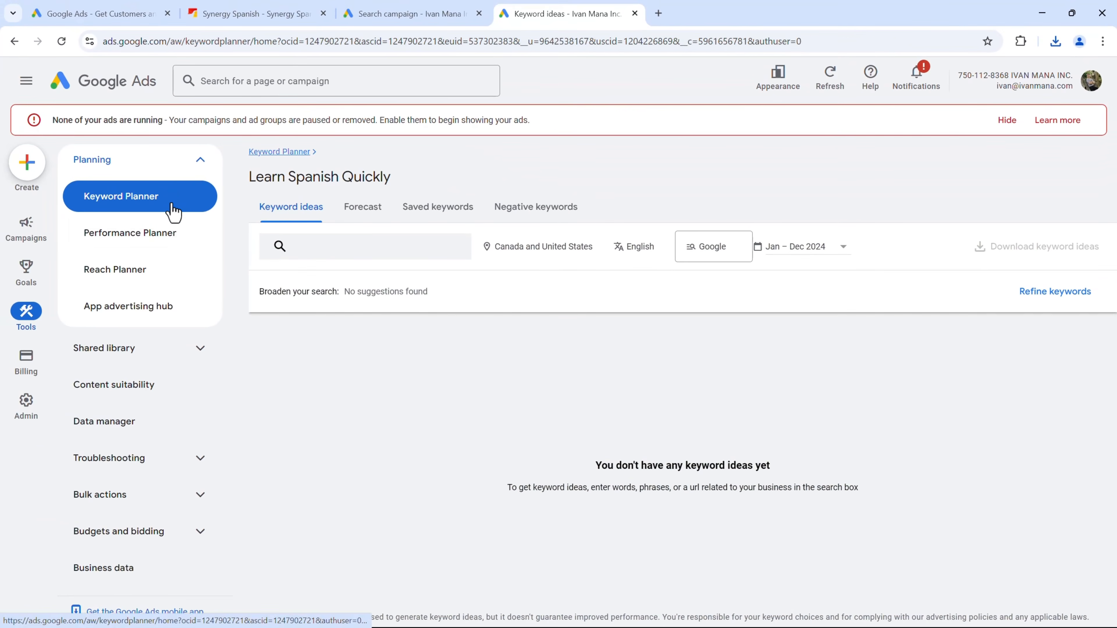
{"action": "left_click", "coordinate": [168, 201]}
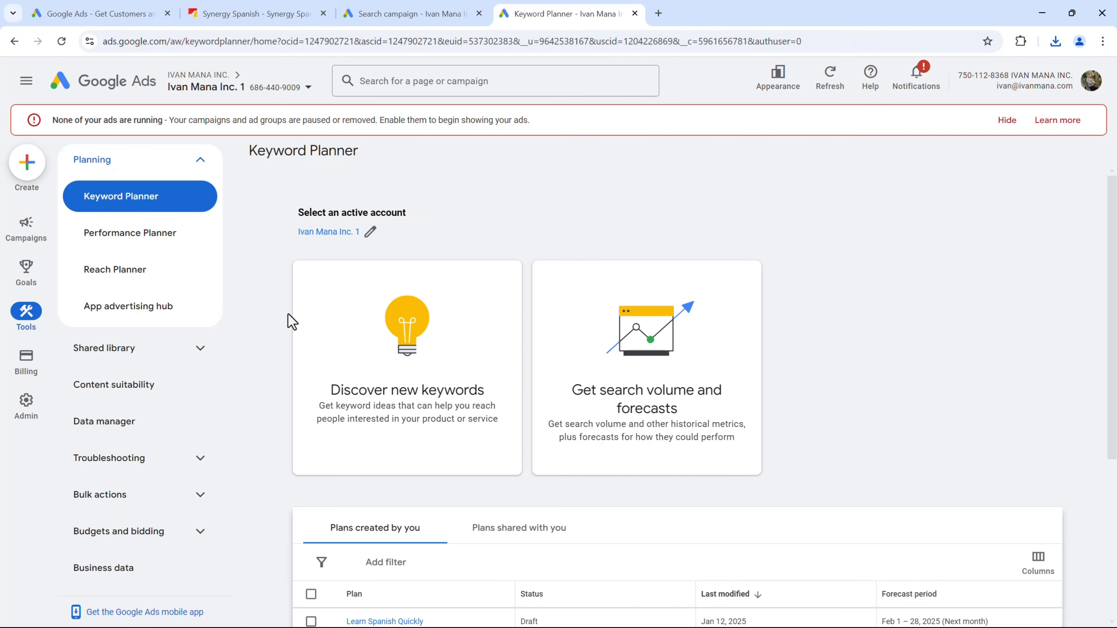
{"action": "scroll", "coordinate": [288, 314], "scroll_direction": "down", "scroll_amount": 1}
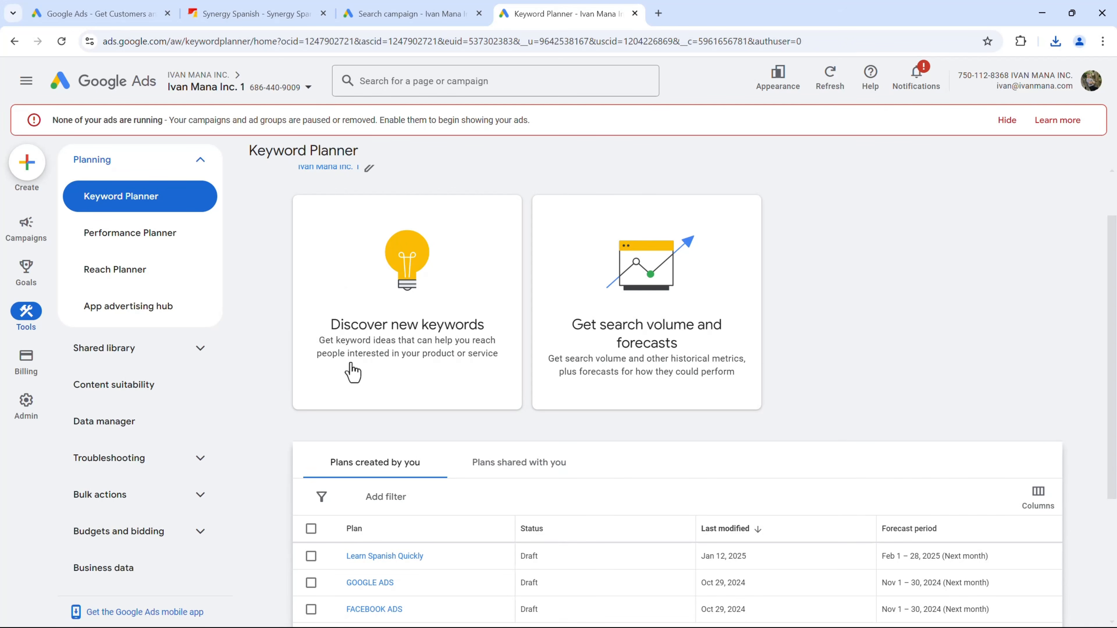
Open the downloaded Keyword Stats .csv in Excel, widen column A, and copy the keywords in A6:A20.
{"action": "left_click", "coordinate": [400, 13]}
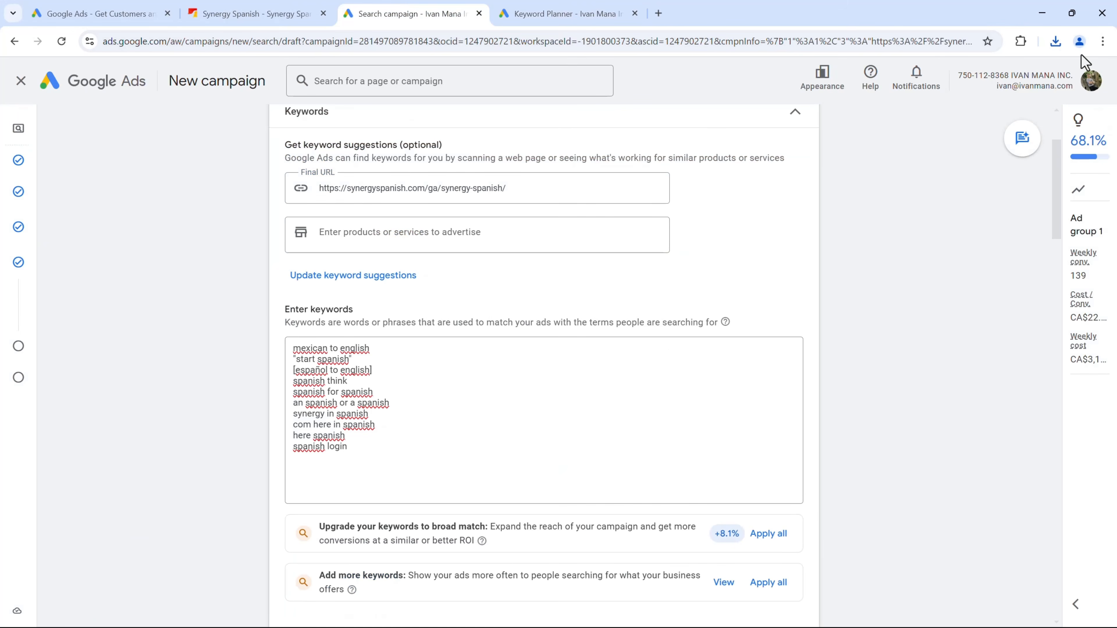
{"action": "left_click", "coordinate": [1052, 43]}
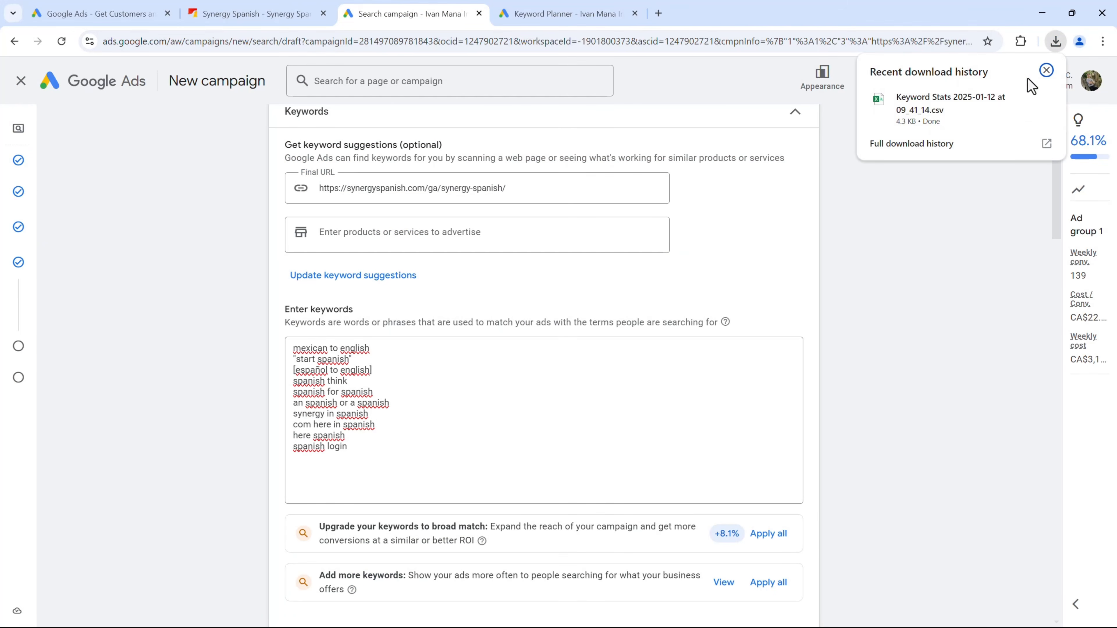
{"action": "left_click", "coordinate": [960, 104]}
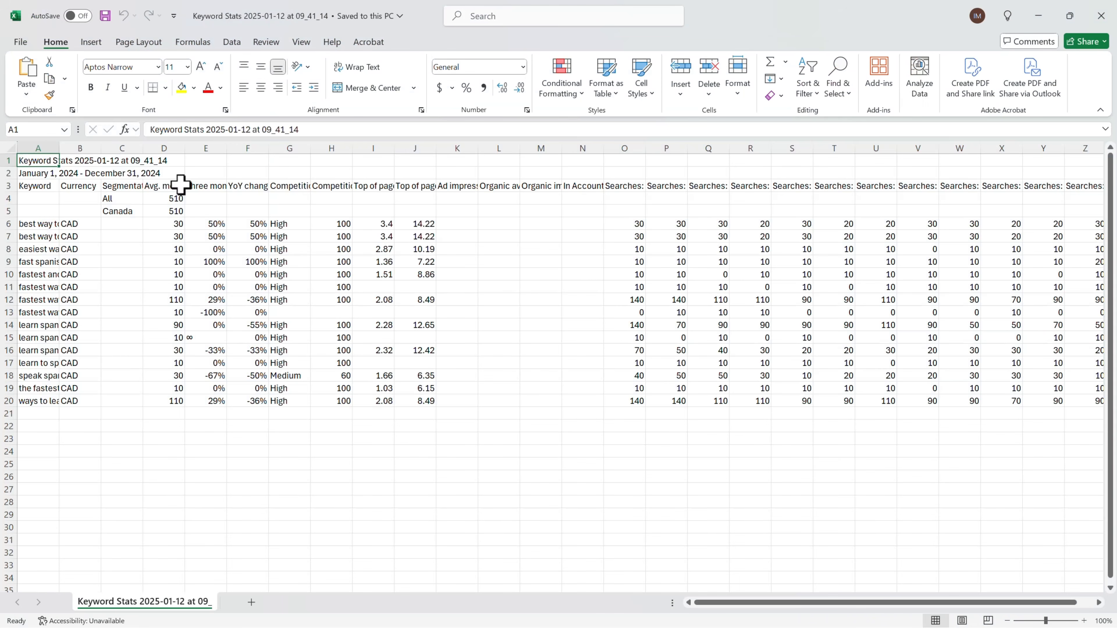
{"action": "double_click", "coordinate": [59, 148]}
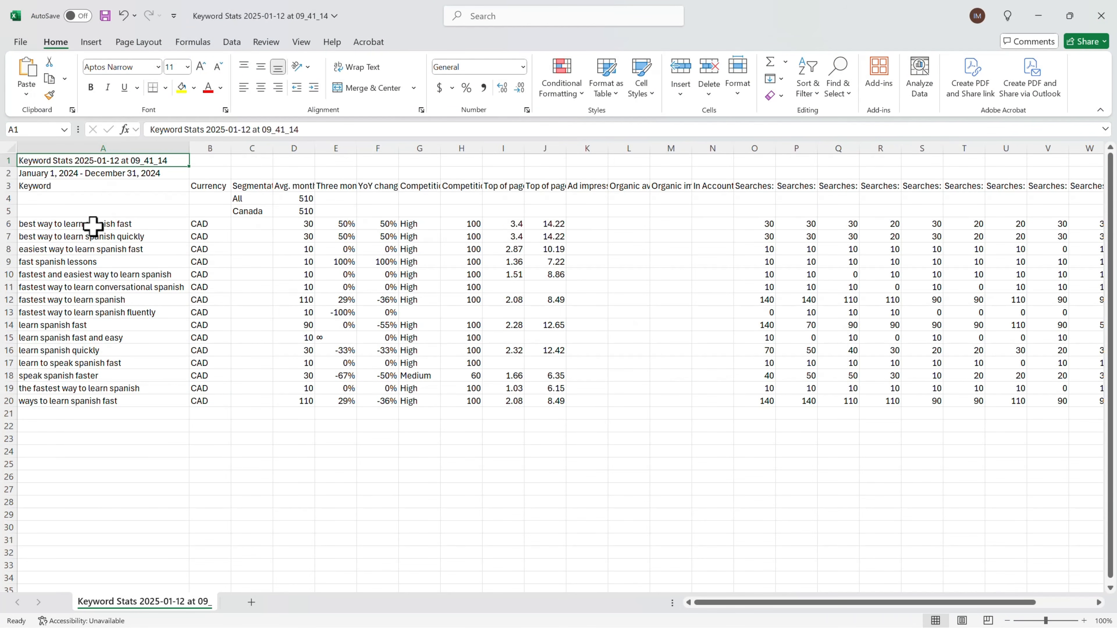
{"action": "left_click_drag", "start_coordinate": [93, 226], "coordinate": [119, 401]}
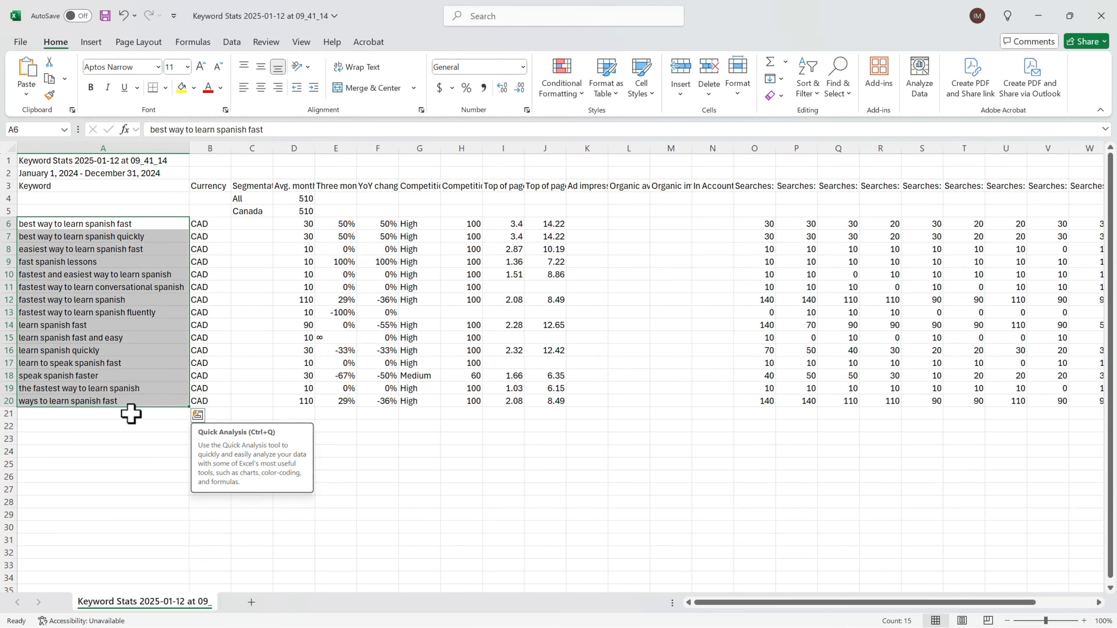
{"action": "key", "text": "ctrl+c"}
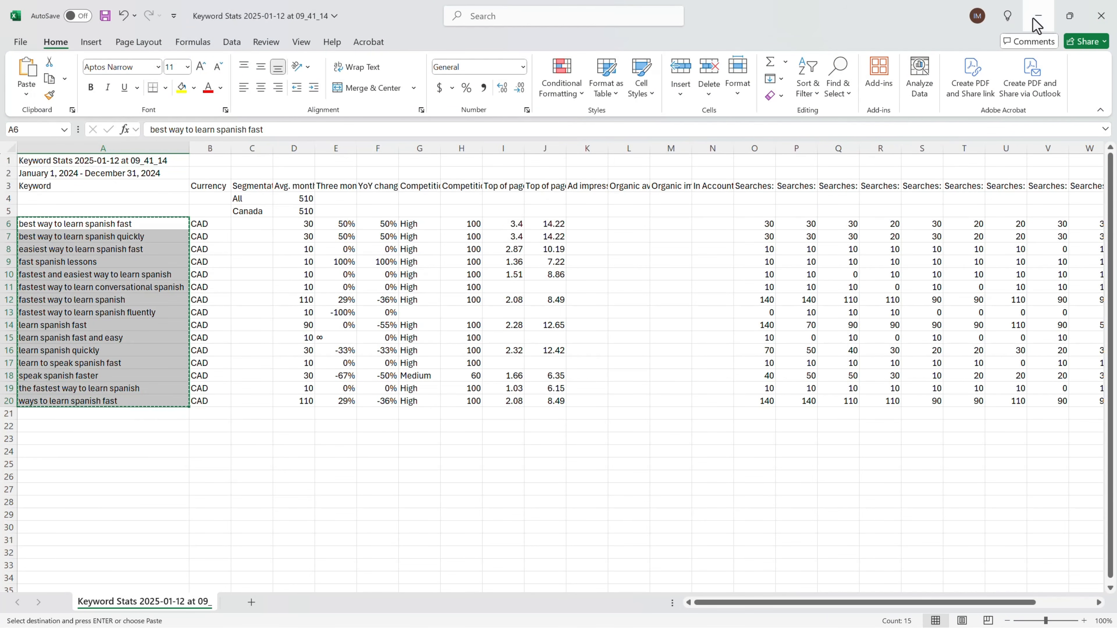
Return to the campaign draft in the browser and replace the ad group's suggested keywords with the copied list.
{"action": "left_click", "coordinate": [1033, 19]}
{"action": "left_click_drag", "start_coordinate": [385, 454], "coordinate": [258, 315]}
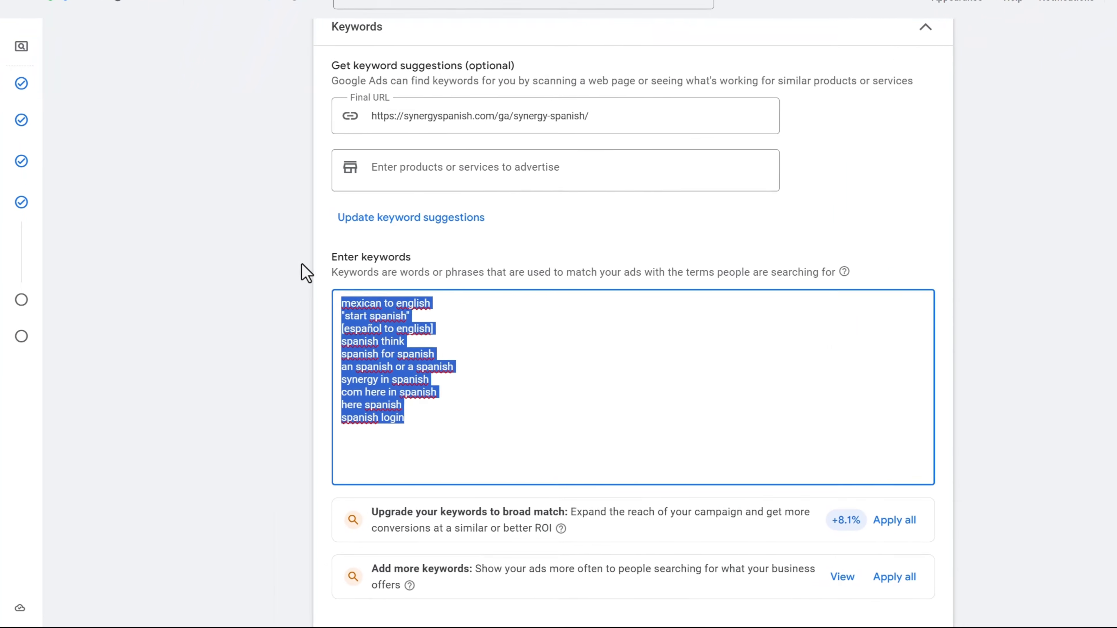
{"action": "key", "text": "ctrl+v"}
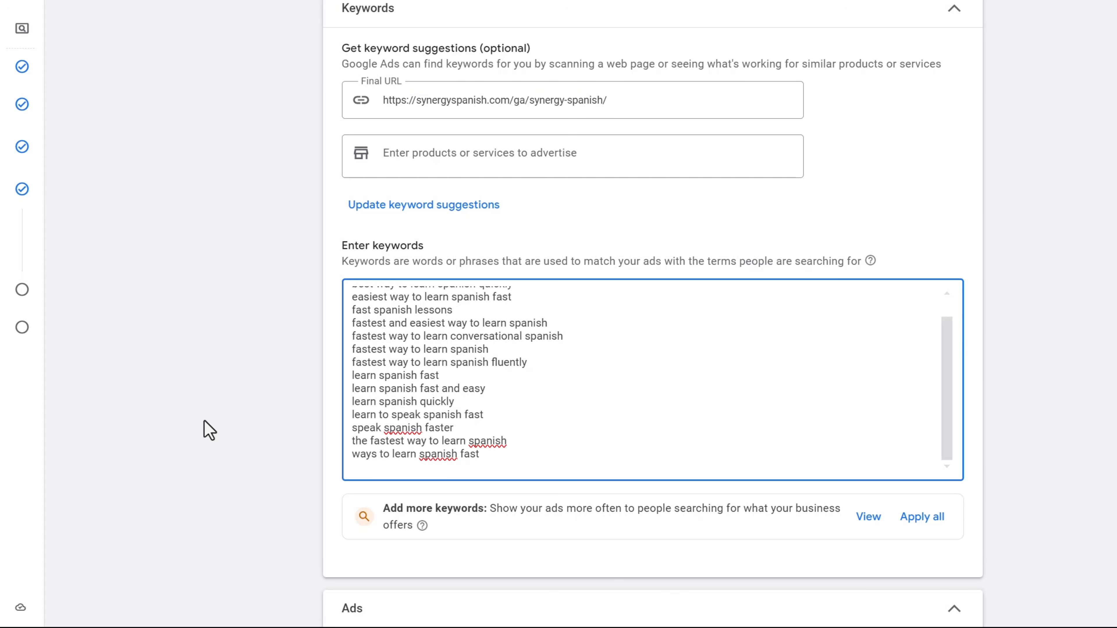
Check the ad's final URL and set the first display path field to "learnspanish".
{"action": "scroll", "coordinate": [209, 430], "scroll_direction": "down", "scroll_amount": 10}
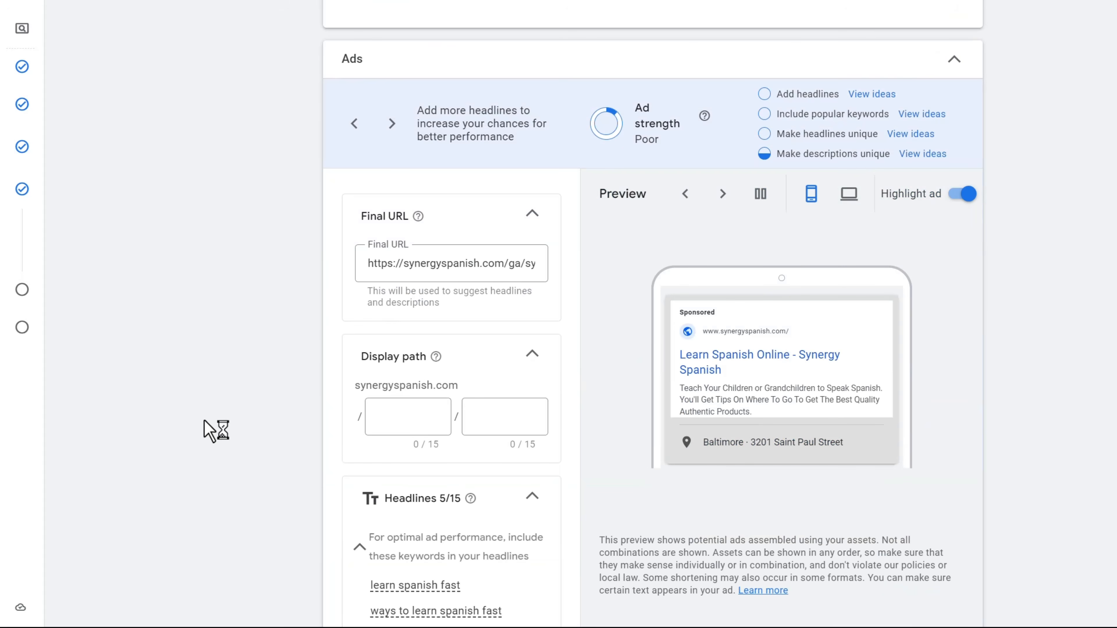
{"action": "scroll", "coordinate": [205, 422], "scroll_direction": "down", "scroll_amount": 1}
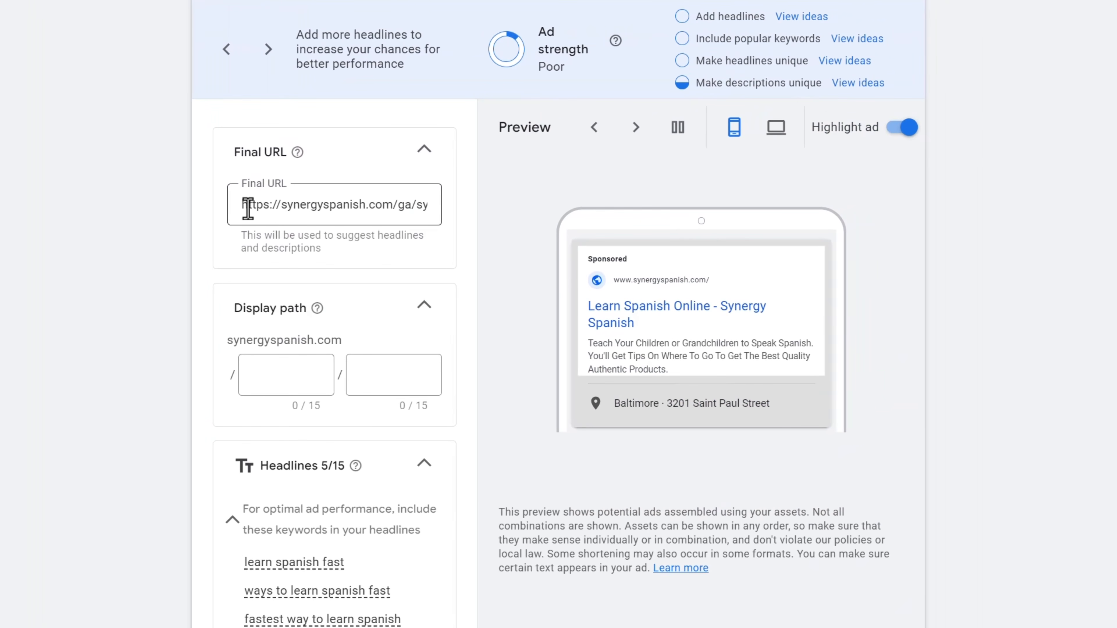
{"action": "left_click_drag", "start_coordinate": [248, 208], "coordinate": [518, 230]}
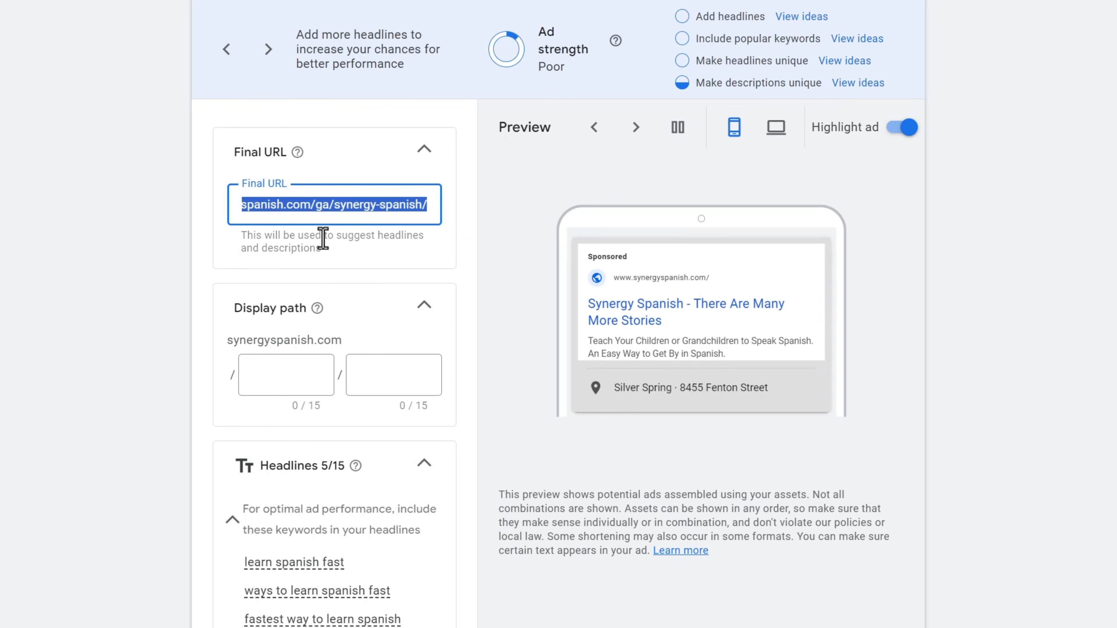
{"action": "left_click", "coordinate": [165, 305]}
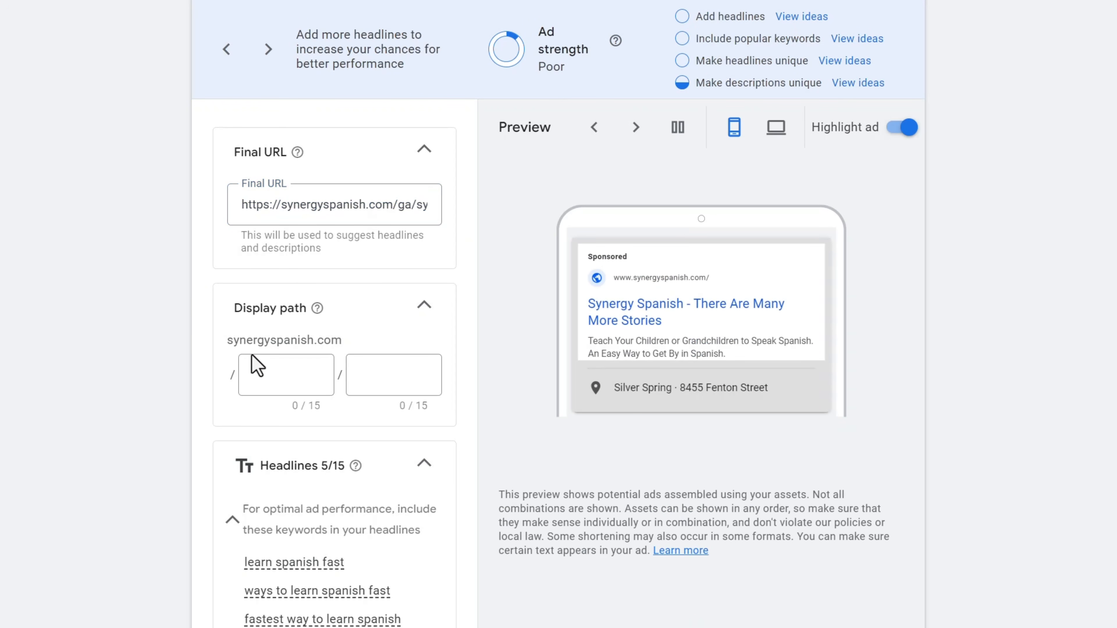
{"action": "left_click", "coordinate": [260, 375]}
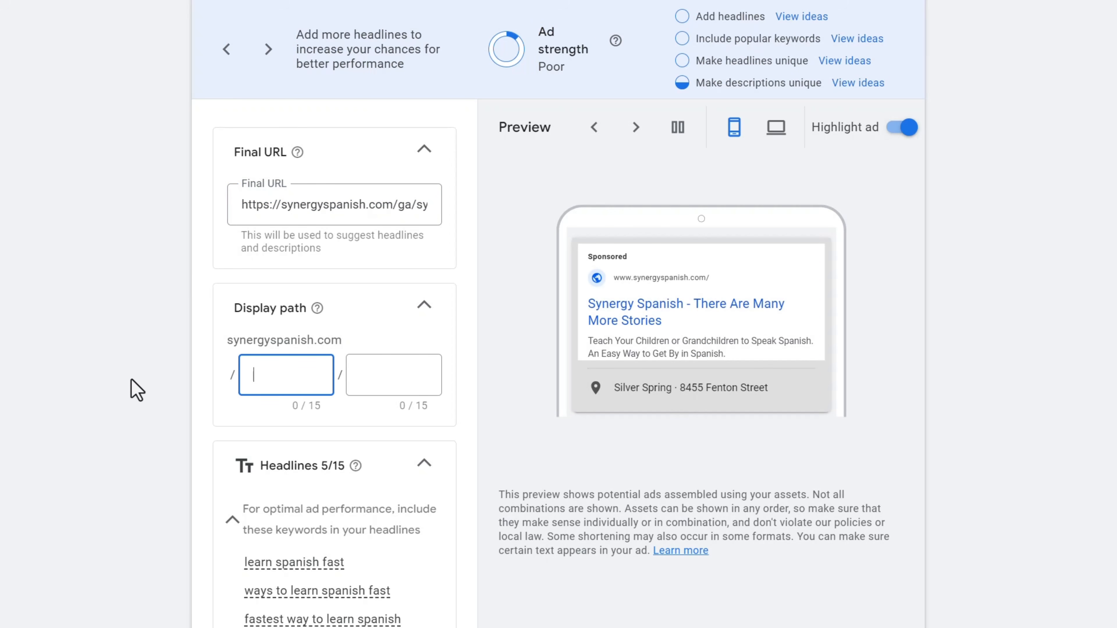
{"action": "type", "text": "learnspanish"}
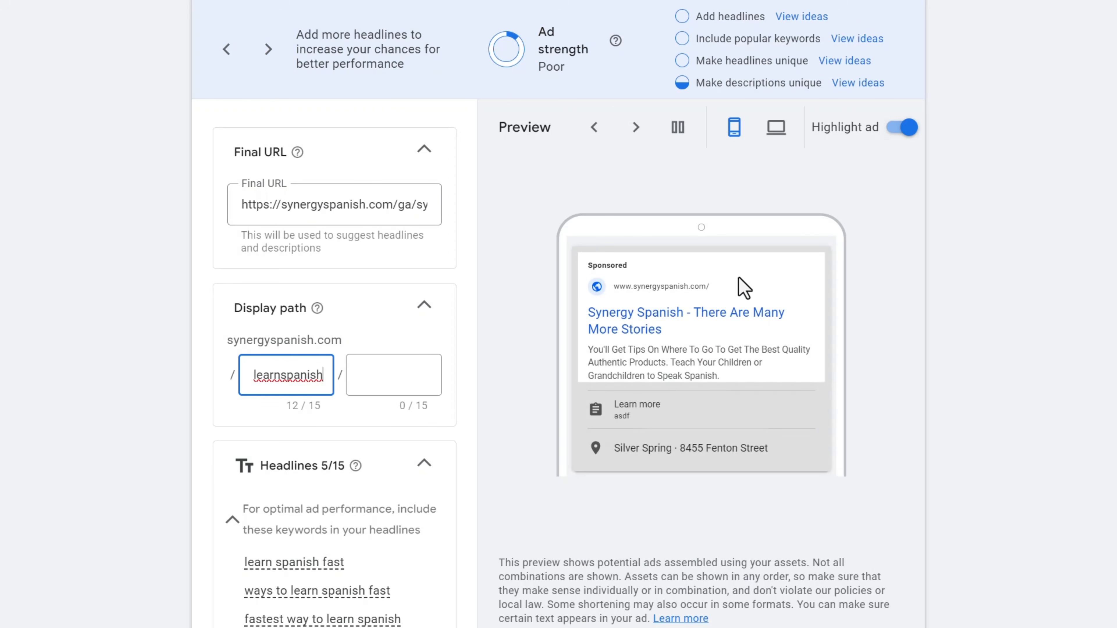
{"action": "left_click", "coordinate": [122, 345]}
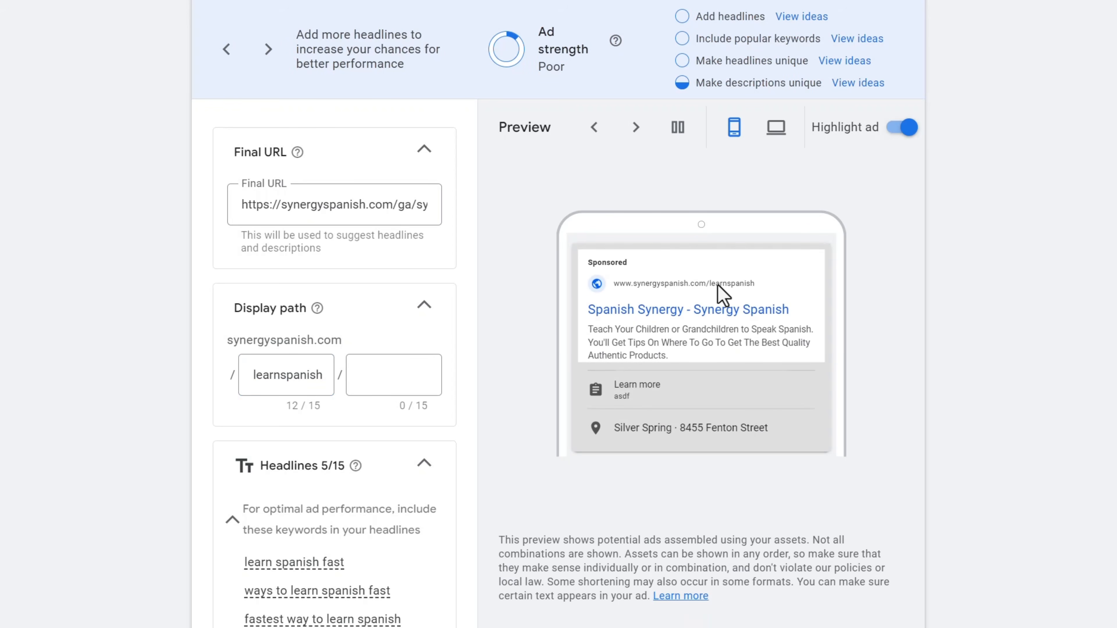
Review the ad's suggested headlines and descriptions, the keyword ideas for headlines, and the ad group's keyword list.
{"action": "scroll", "coordinate": [30, 391], "scroll_direction": "down", "scroll_amount": 8}
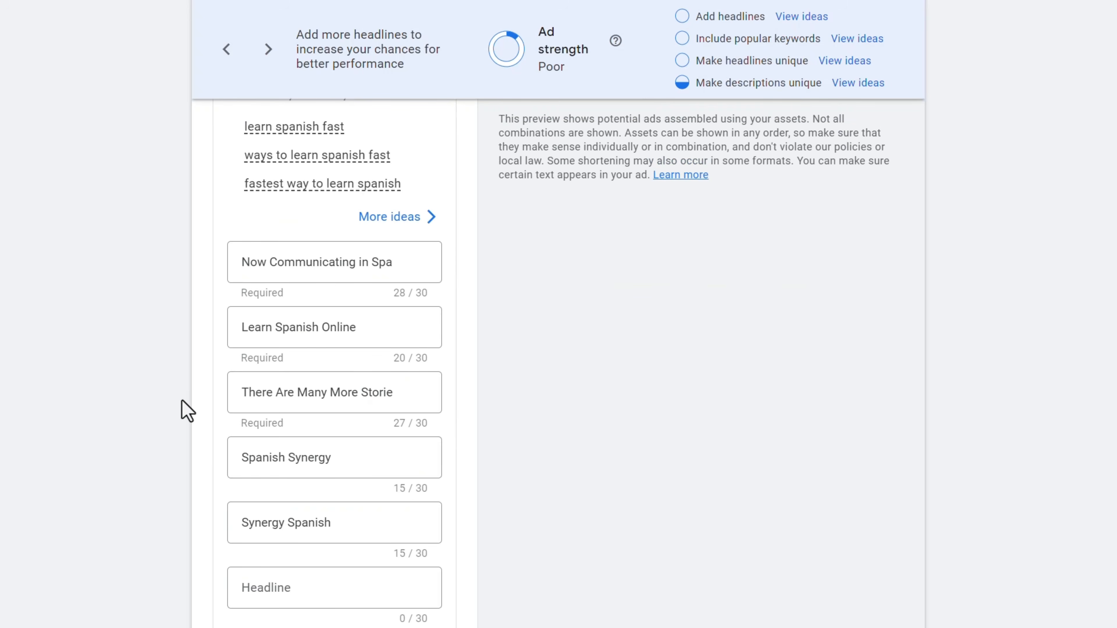
{"action": "scroll", "coordinate": [277, 449], "scroll_direction": "down", "scroll_amount": 8}
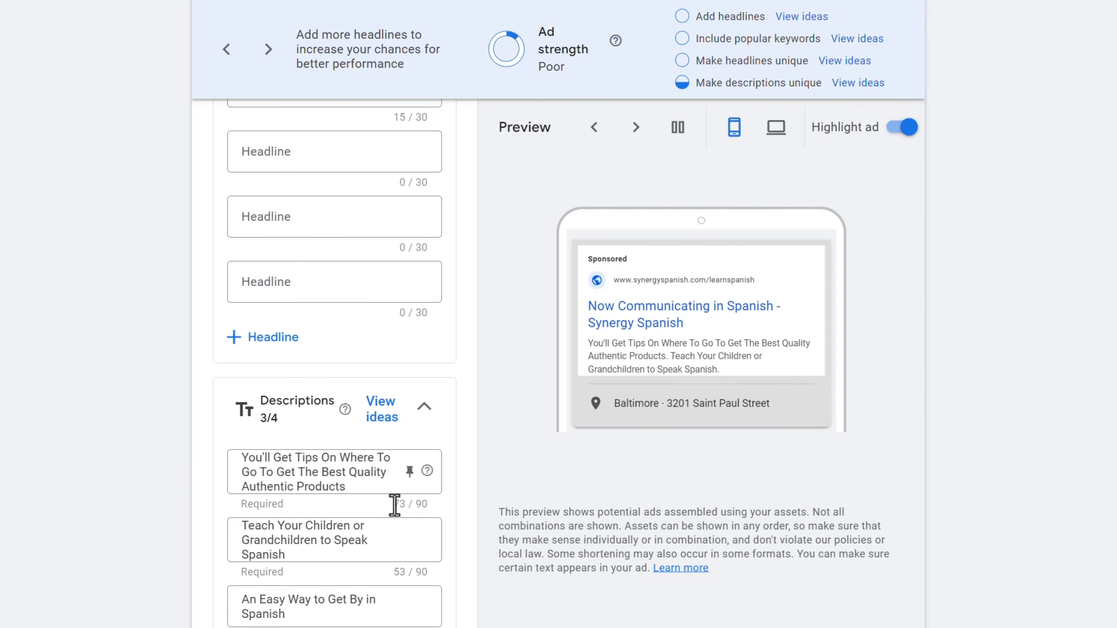
{"action": "left_click", "coordinate": [396, 489]}
{"action": "scroll", "coordinate": [145, 519], "scroll_direction": "up", "scroll_amount": 7}
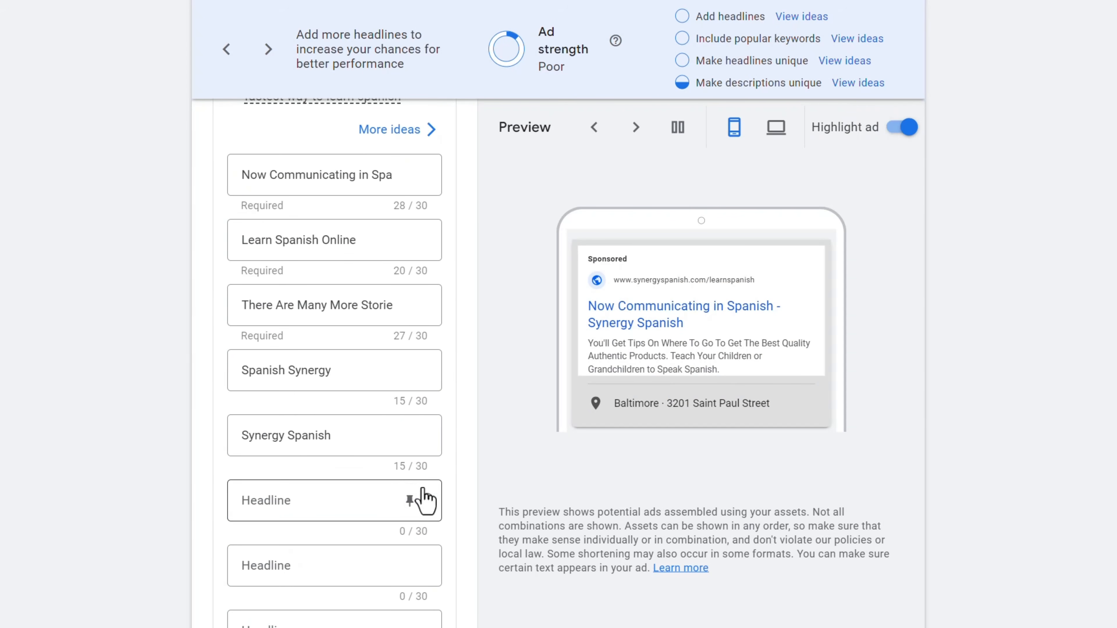
{"action": "scroll", "coordinate": [387, 436], "scroll_direction": "up", "scroll_amount": 2}
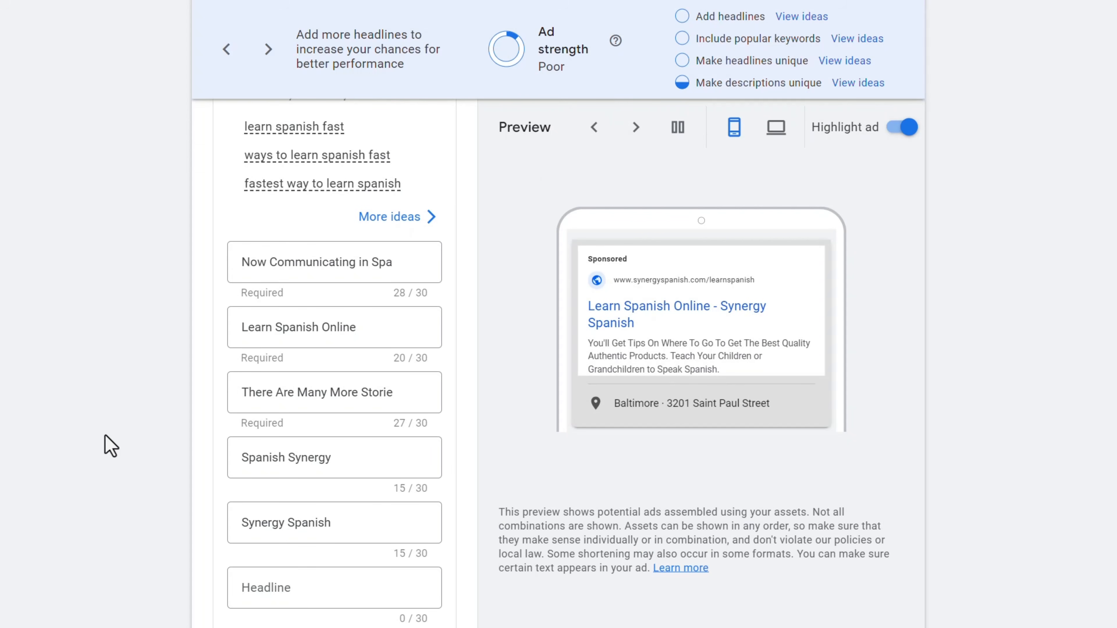
{"action": "scroll", "coordinate": [94, 396], "scroll_direction": "up", "scroll_amount": 4}
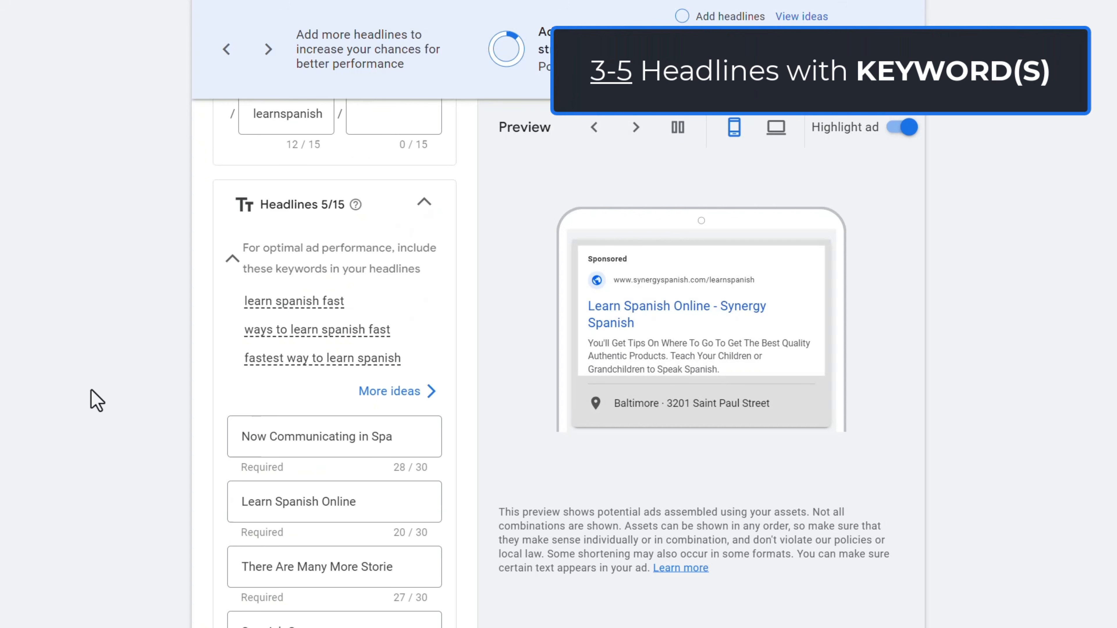
{"action": "scroll", "coordinate": [95, 398], "scroll_direction": "down", "scroll_amount": 2}
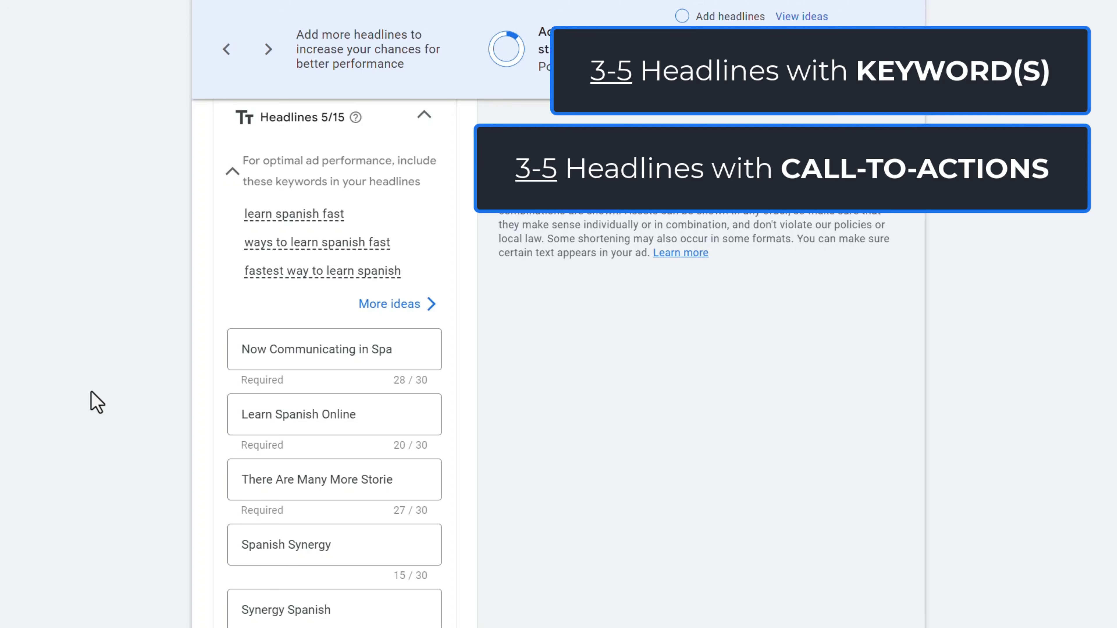
{"action": "scroll", "coordinate": [97, 401], "scroll_direction": "up", "scroll_amount": 10}
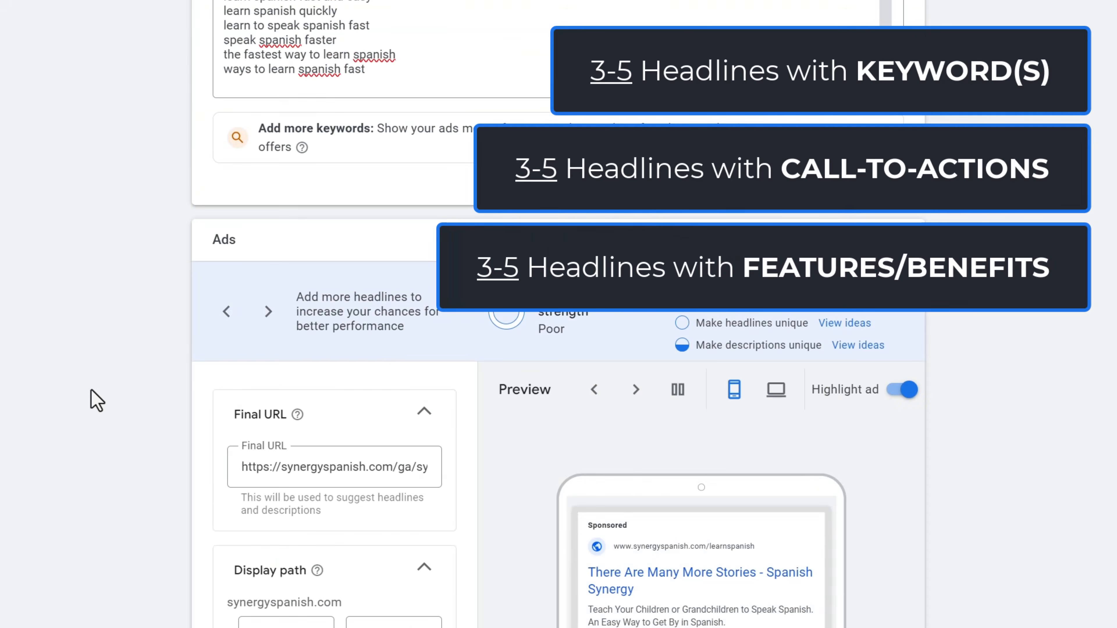
{"action": "scroll", "coordinate": [97, 401], "scroll_direction": "up", "scroll_amount": 6}
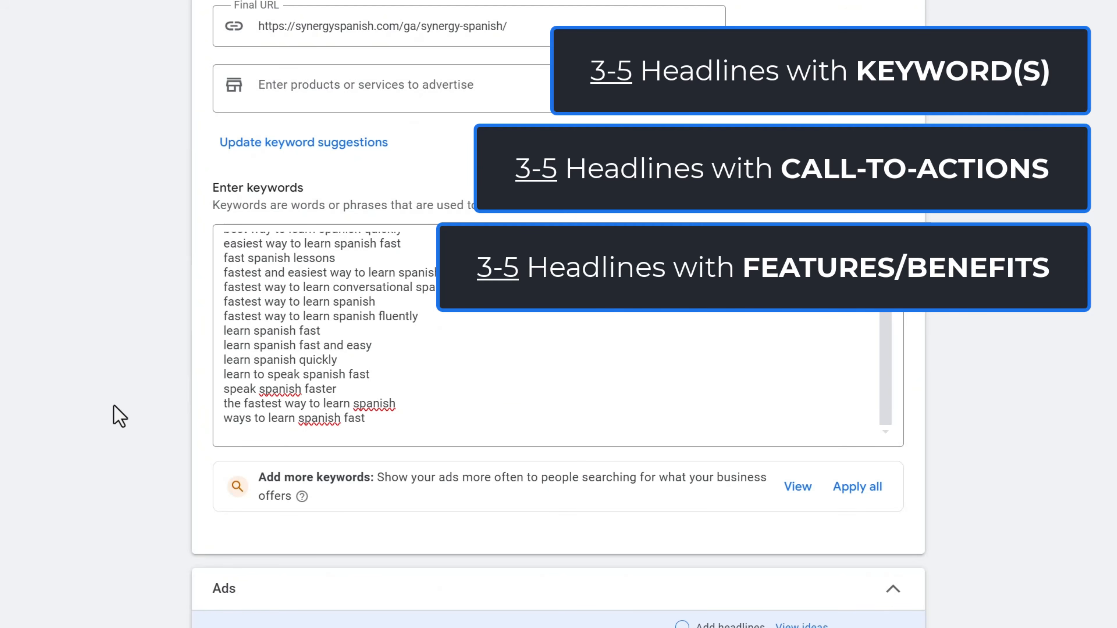
Replace the first three headlines with "Learn Spanish Quickly", "Learn All-You-Need Spanish" and "Easy Spanish In Only 138 Words".
{"action": "scroll", "coordinate": [114, 406], "scroll_direction": "down", "scroll_amount": 10}
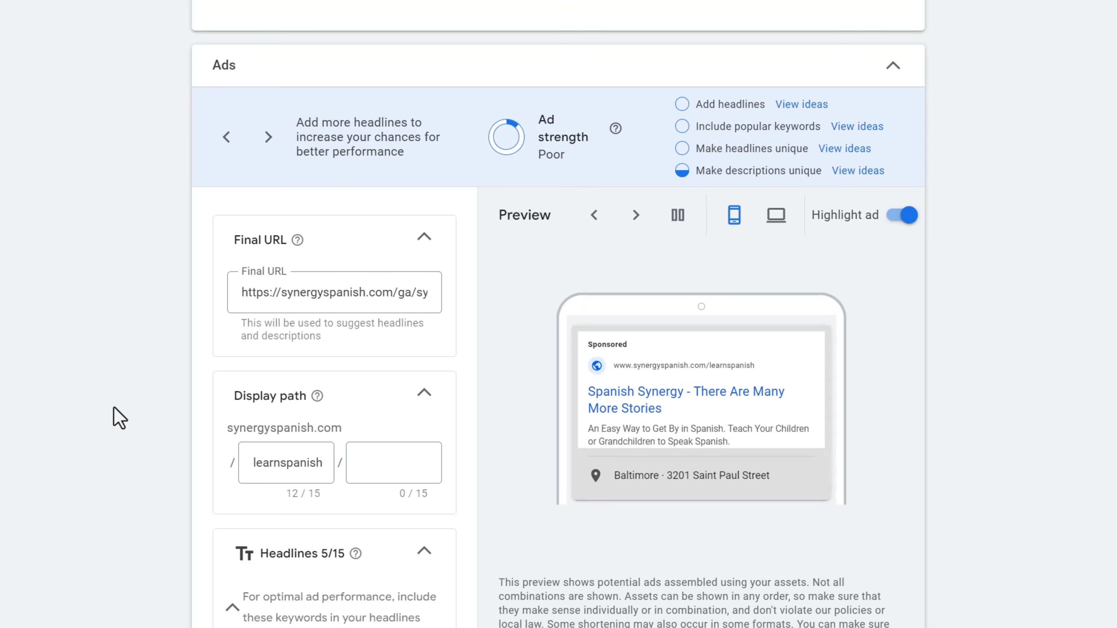
{"action": "scroll", "coordinate": [118, 418], "scroll_direction": "down", "scroll_amount": 10}
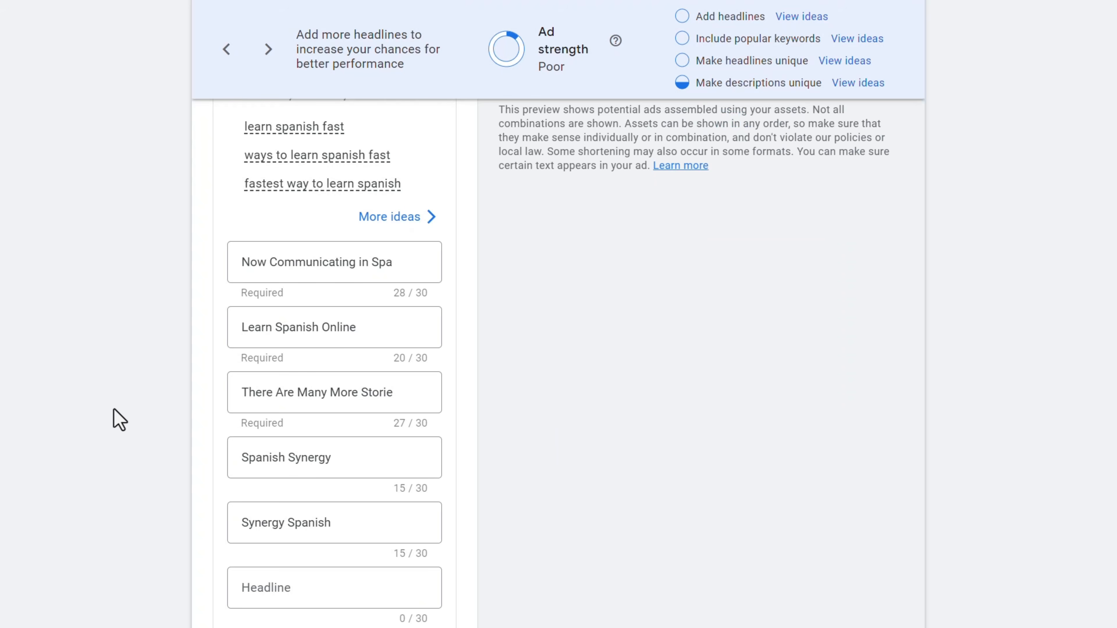
{"action": "triple_click", "coordinate": [282, 266]}
{"action": "type", "text": "Learn Spanish Quickly"}
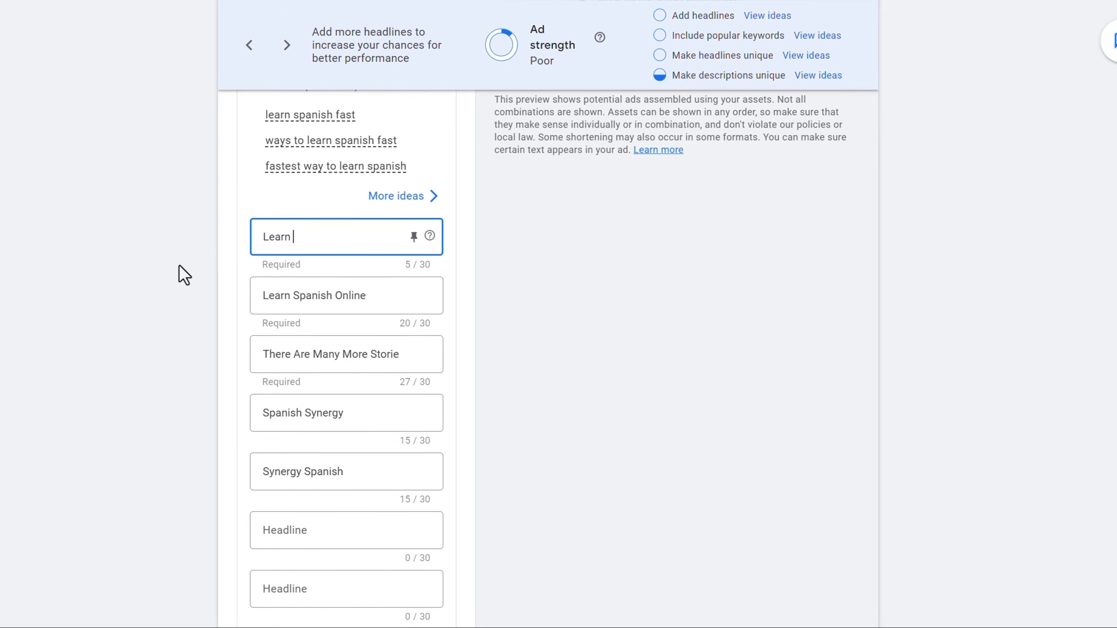
{"action": "key", "text": "Tab"}
{"action": "type", "text": "Learn All-You-Need Spanish"}
{"action": "key", "text": "Tab"}
{"action": "type", "text": "Easy Spanish In Only 138 Words"}
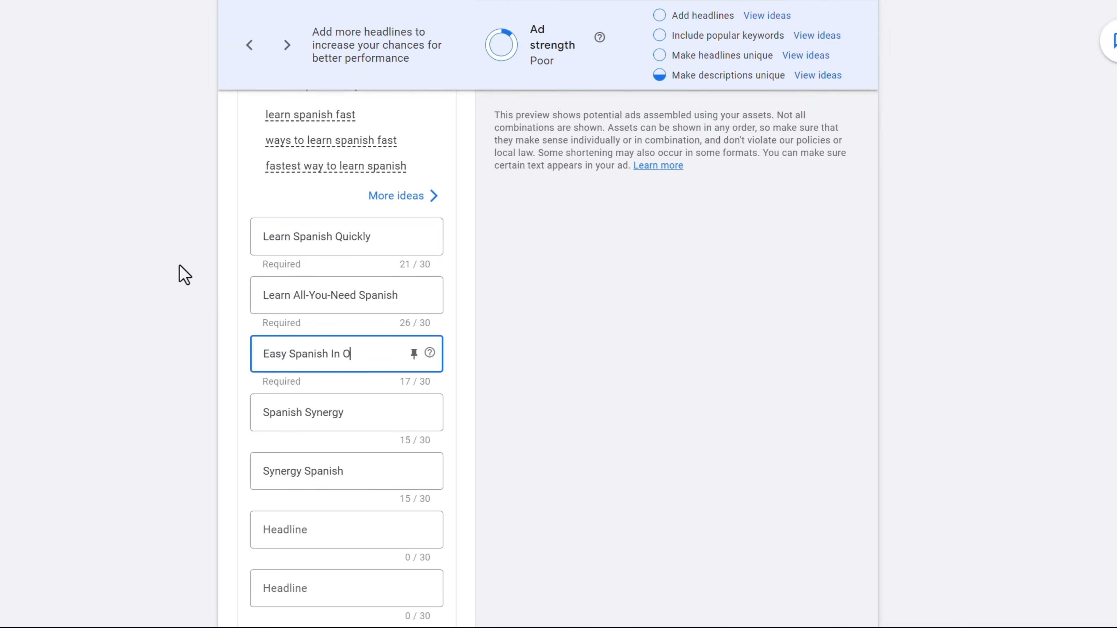
Replace the fourth and fifth headlines with "Real-Life Spanish In 138 Words" and "Synergy Spanish Online Lessons".
{"action": "key", "text": "Tab"}
{"action": "type", "text": "Real-Life Spanish In 138 Words"}
{"action": "key", "text": "Tab"}
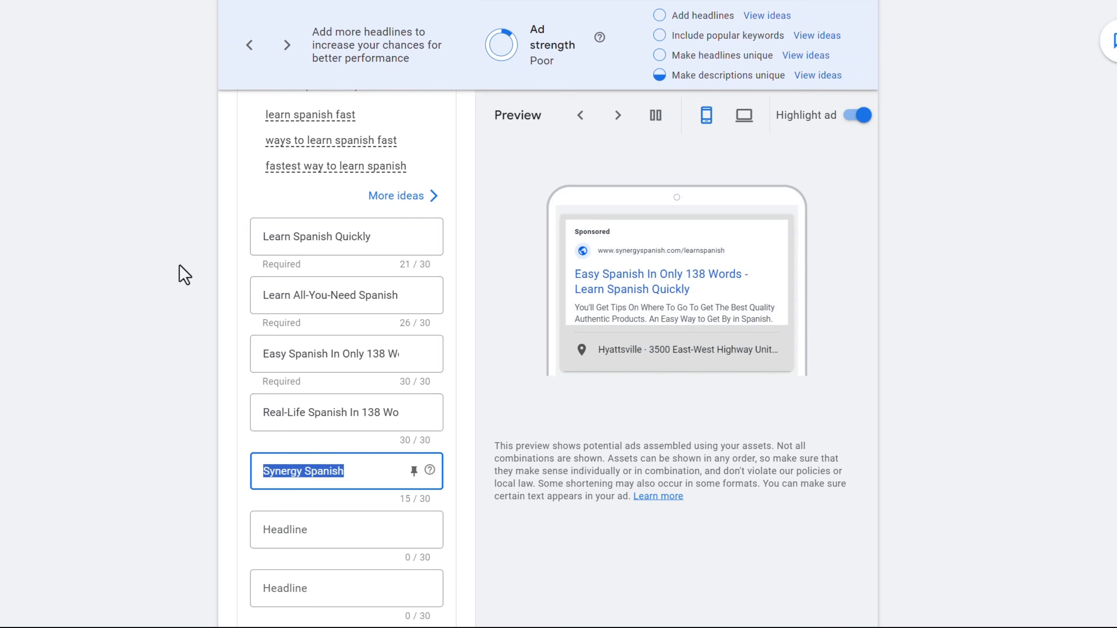
{"action": "type", "text": "Synergy Spanish Online Less"}
{"action": "type", "text": "ons"}
Add the call-to-action headlines "Choose Your Package Now", "Get Instant Access" and "Get Lifetime Access Now".
{"action": "key", "text": "Tab"}
{"action": "type", "text": "Choose Your Package Now"}
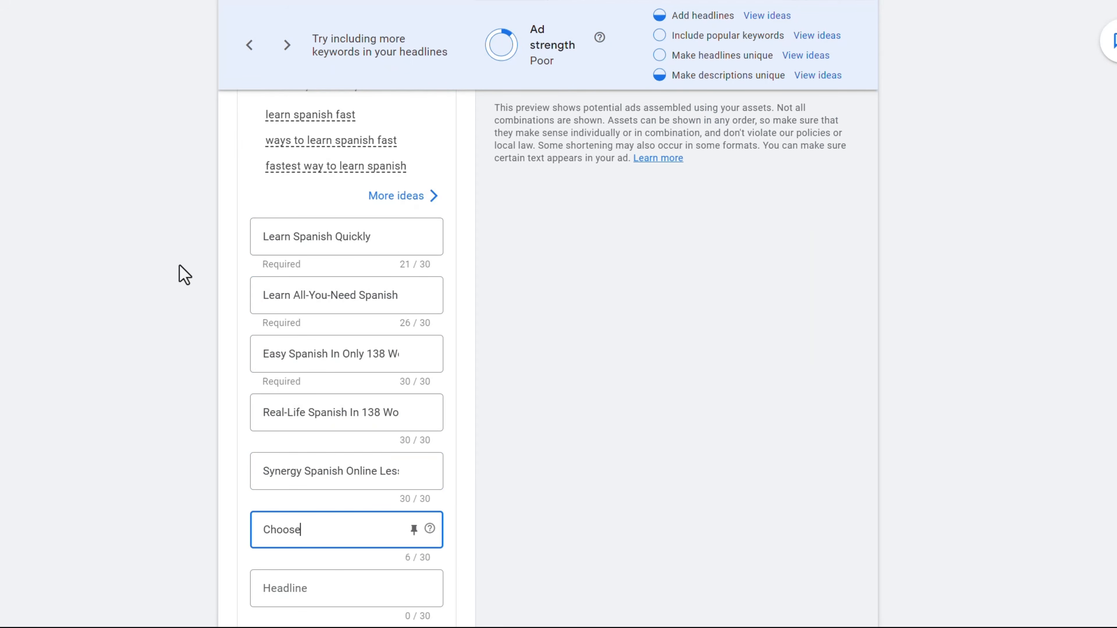
{"action": "key", "text": "Tab"}
{"action": "scroll", "coordinate": [185, 275], "scroll_direction": "down", "scroll_amount": 5}
{"action": "type", "text": "Get Instant Access"}
{"action": "key", "text": "Tab"}
{"action": "type", "text": "Get Lifetime Access Now"}
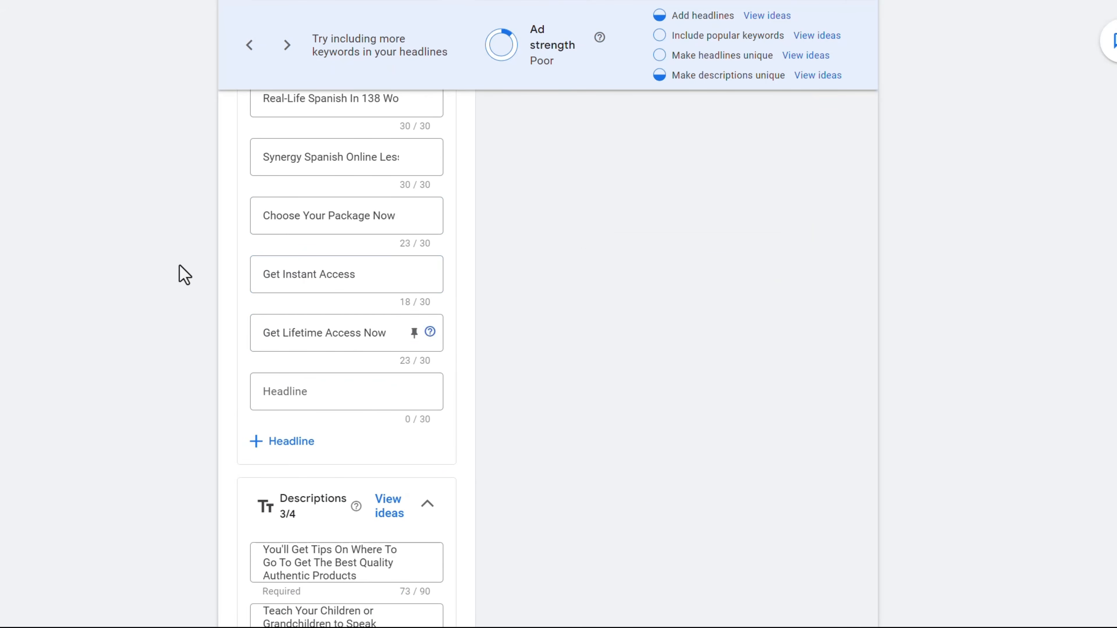
Add two more call-to-action headlines, "Get Started Now" and "Start Learning Right Away".
{"action": "key", "text": "Tab"}
{"action": "type", "text": "Get Started Now"}
{"action": "key", "text": "Tab"}
{"action": "type", "text": "Start Learning Right Away"}
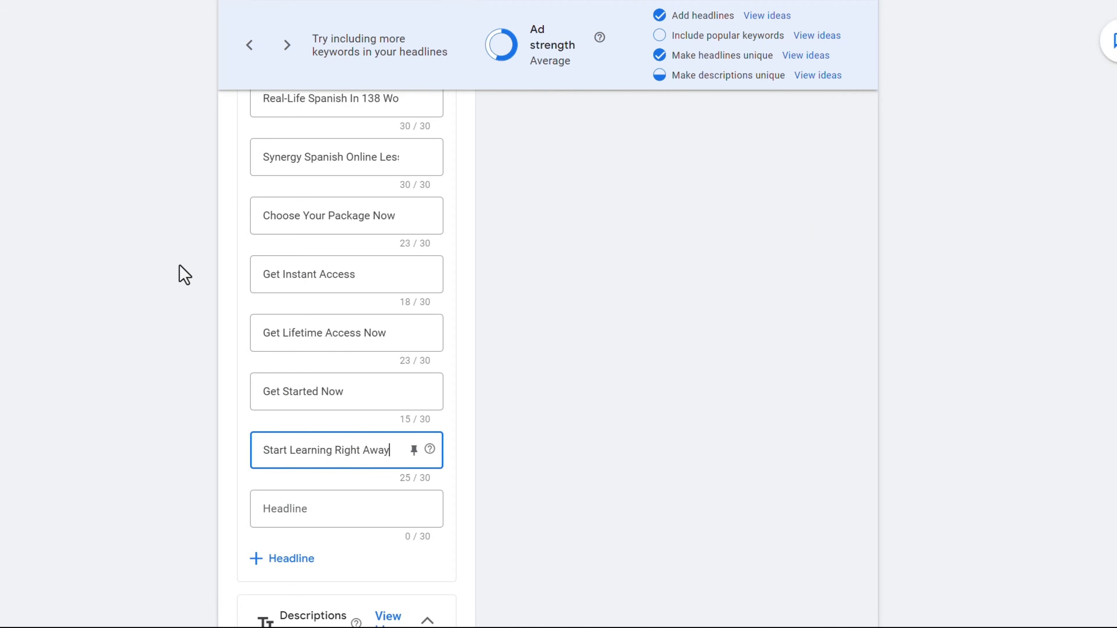
Add the feature headlines "68 Online Audio Lessons" and "90-Day Email 1-on-1 Coaching".
{"action": "key", "text": "Tab"}
{"action": "scroll", "coordinate": [132, 308], "scroll_direction": "down", "scroll_amount": 3}
{"action": "type", "text": "68 Online Audio Lessons"}
{"action": "key", "text": "Tab"}
{"action": "type", "text": "90-Day Email 1-on-1 Coaching"}
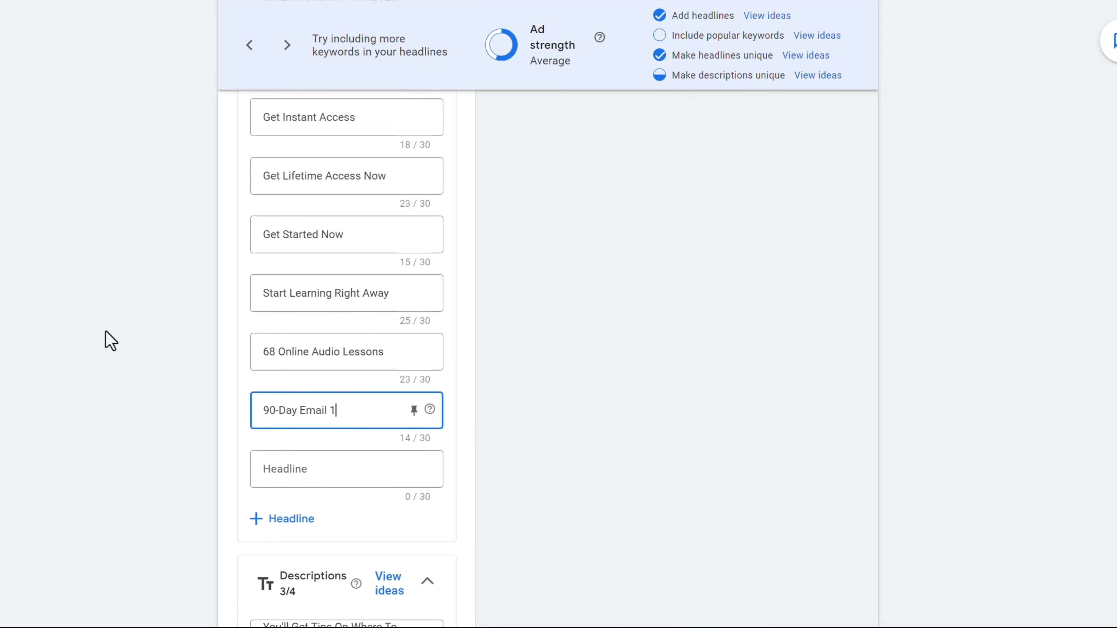
Fill the last three headlines with "60-Day Money-Back Guarantee", "Compatible on All Devices" and "Full Downloadable Lessons".
{"action": "key", "text": "Tab"}
{"action": "type", "text": "60-Day Money-Back Guarantee"}
{"action": "key", "text": "Tab"}
{"action": "type", "text": "Compatible on All Phones"}
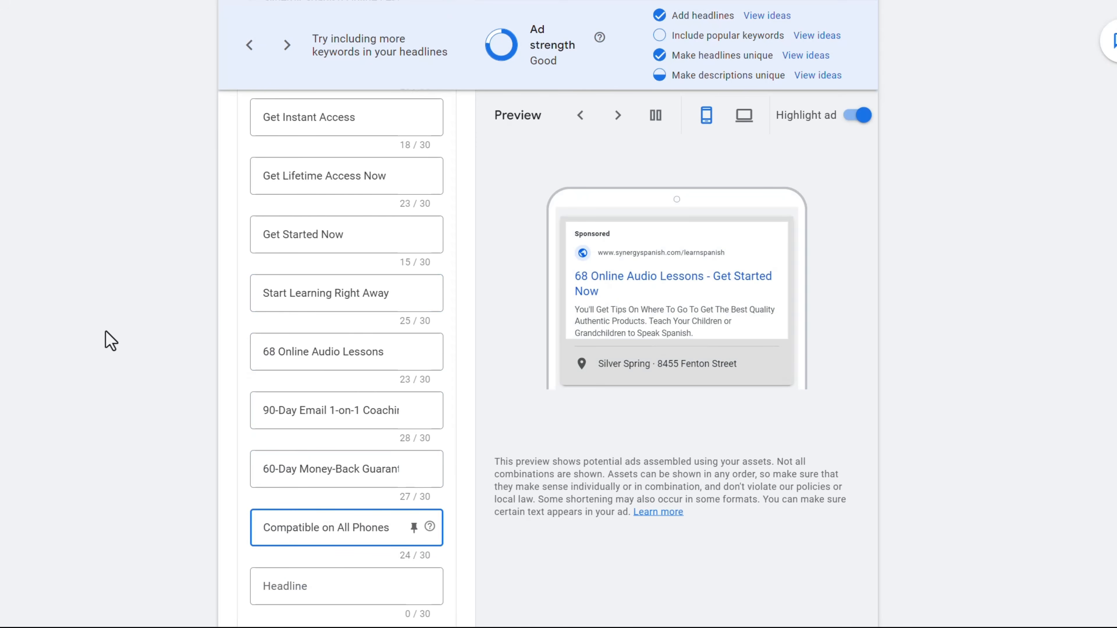
{"action": "key", "text": "Tab"}
{"action": "type", "text": "Full Downloadable Lessons"}
{"action": "scroll", "coordinate": [20, 332], "scroll_direction": "down", "scroll_amount": 1}
{"action": "double_click", "coordinate": [370, 449]}
{"action": "type", "text": "Devices"}
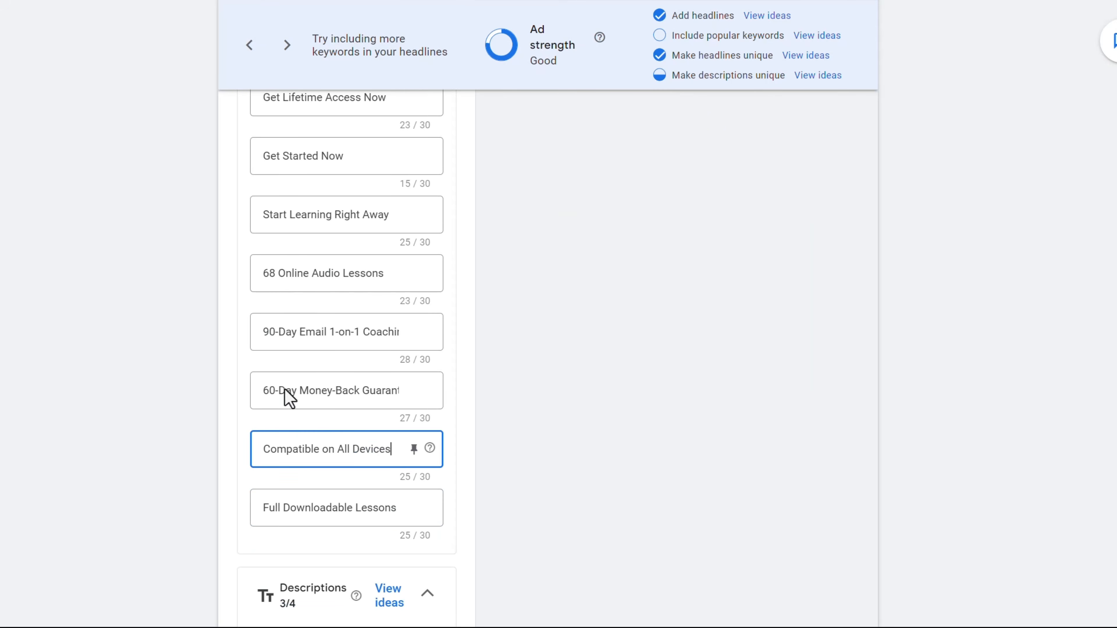
Replace the first description with "Easy Step-by-Step System That Gets You Speaking Spanish Like a Pro With Just 138 Words".
{"action": "scroll", "coordinate": [283, 389], "scroll_direction": "down", "scroll_amount": 3}
{"action": "left_click_drag", "start_coordinate": [361, 432], "coordinate": [113, 401]}
{"action": "type", "text": "Easy Step-by-Step System That Gets You Speaking Spanish Like a Pro In Just 18"}
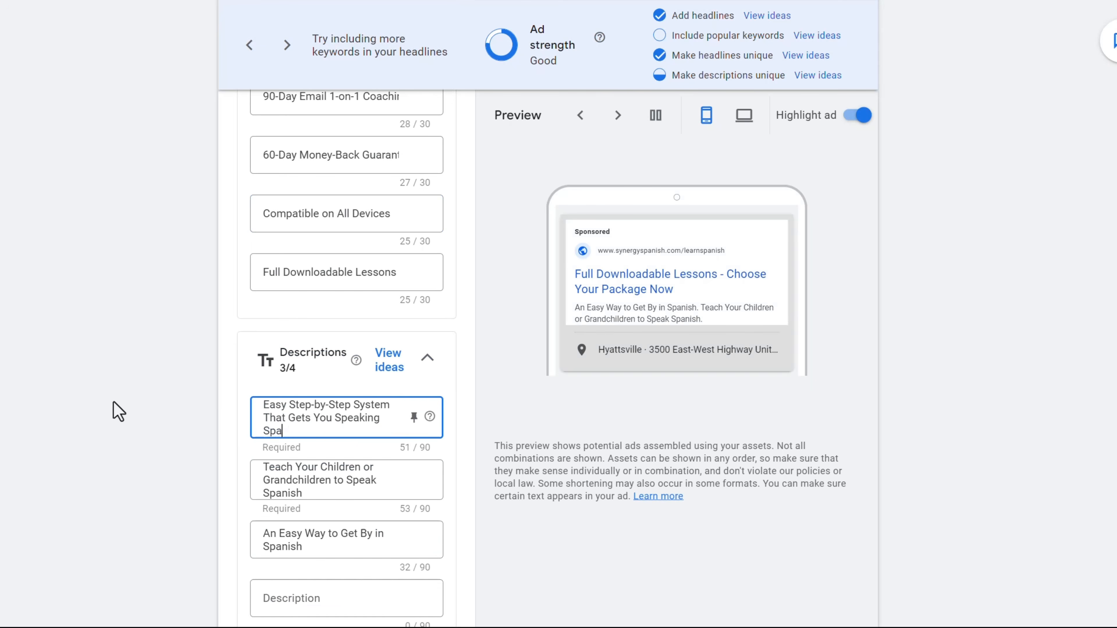
{"action": "key", "text": "BackSpace"}
{"action": "type", "text": "38 Words"}
{"action": "double_click", "coordinate": [361, 431]}
{"action": "type", "text": "With"}
{"action": "scroll", "coordinate": [180, 374], "scroll_direction": "down", "scroll_amount": 2}
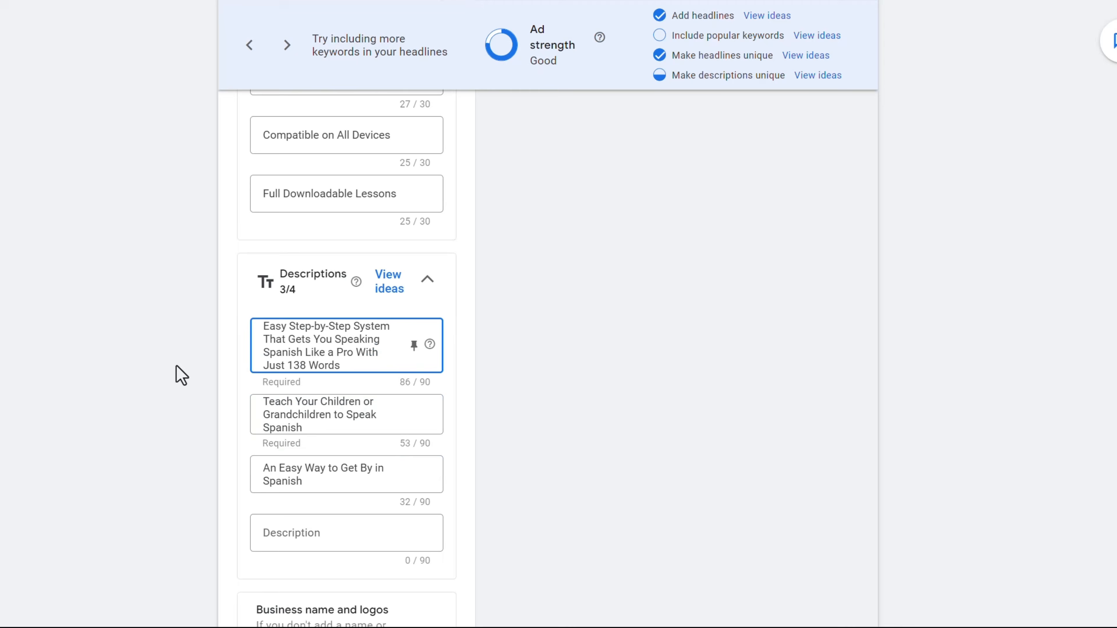
Replace the second description with "Personalized 1-on-1 Coaching to Help You Learn Spanish w/o Boring Teachers or Textbooks" and clear the third.
{"action": "triple_click", "coordinate": [286, 410]}
{"action": "type", "text": "Personalized 1-on-1 Coaching to Help You Learn Spanish Without Boring Teachers or Textbooks"}
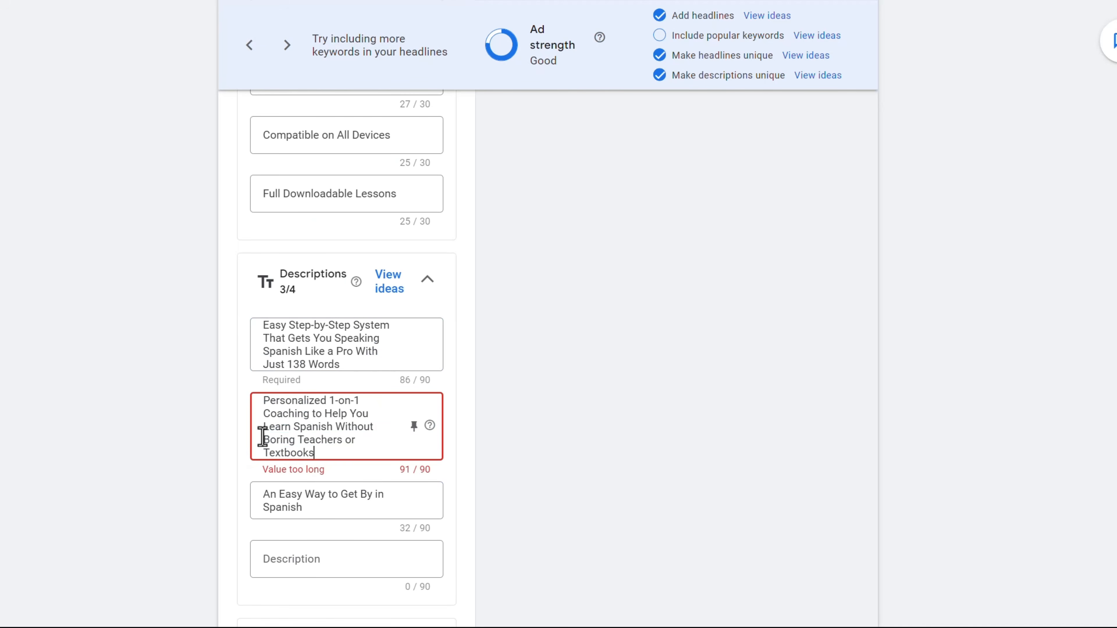
{"action": "triple_click", "coordinate": [301, 493]}
{"action": "key", "text": "BackSpace"}
{"action": "double_click", "coordinate": [318, 426]}
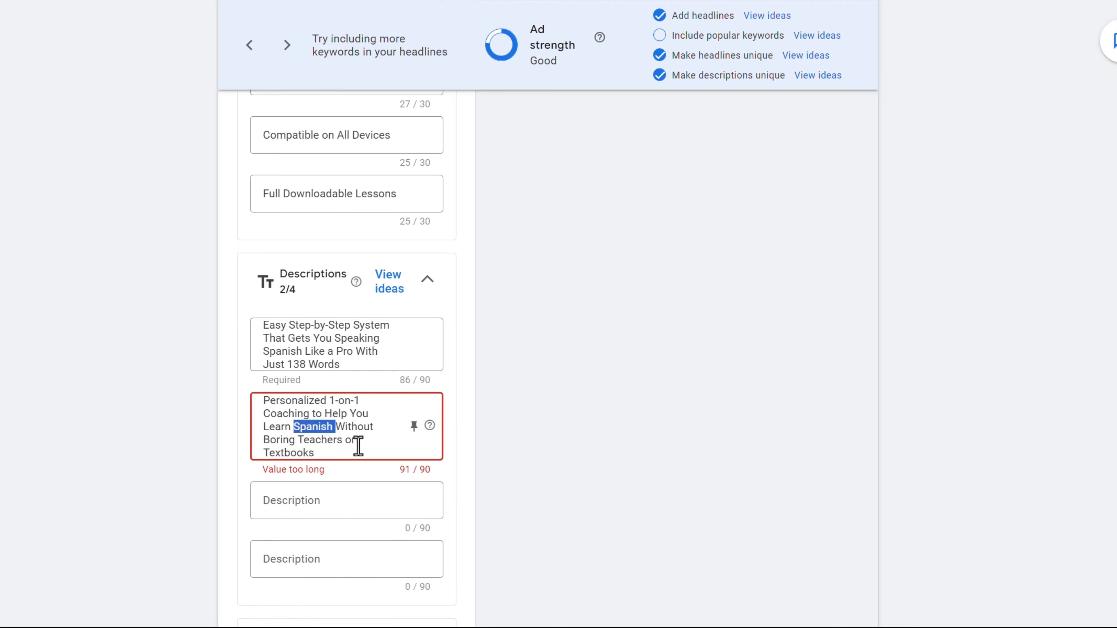
{"action": "double_click", "coordinate": [362, 431]}
{"action": "type", "text": "w/o"}
{"action": "left_click", "coordinate": [191, 435]}
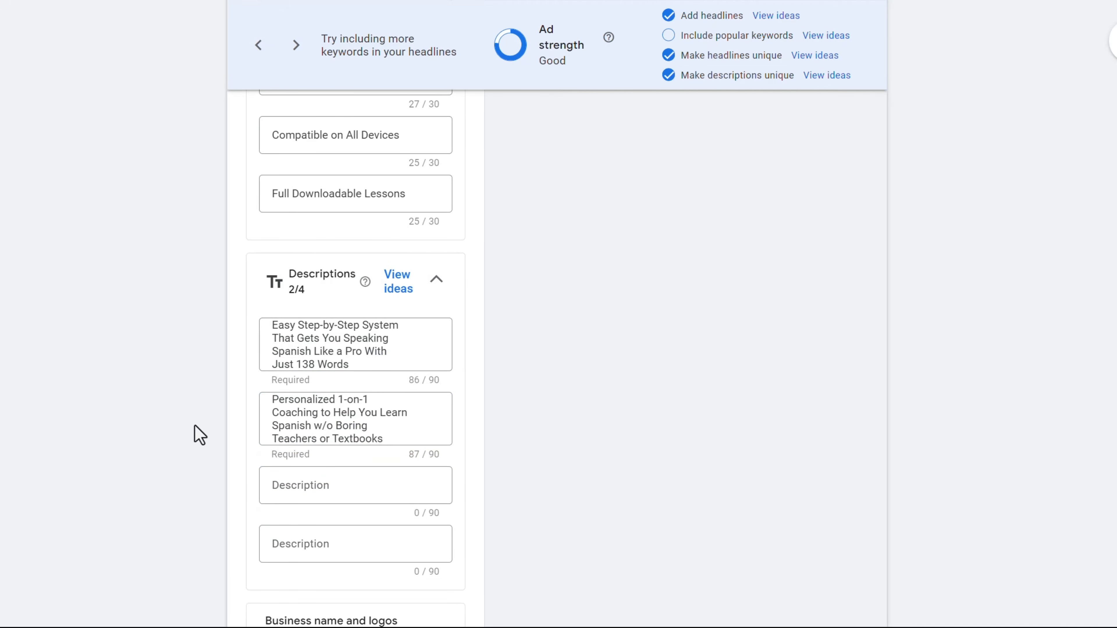
Review the wording of the first five headlines, from "Learn Spanish Quickly" through the Synergy Spanish online lessons headline.
{"action": "scroll", "coordinate": [199, 436], "scroll_direction": "up", "scroll_amount": 3}
{"action": "scroll", "coordinate": [199, 435], "scroll_direction": "up", "scroll_amount": 12}
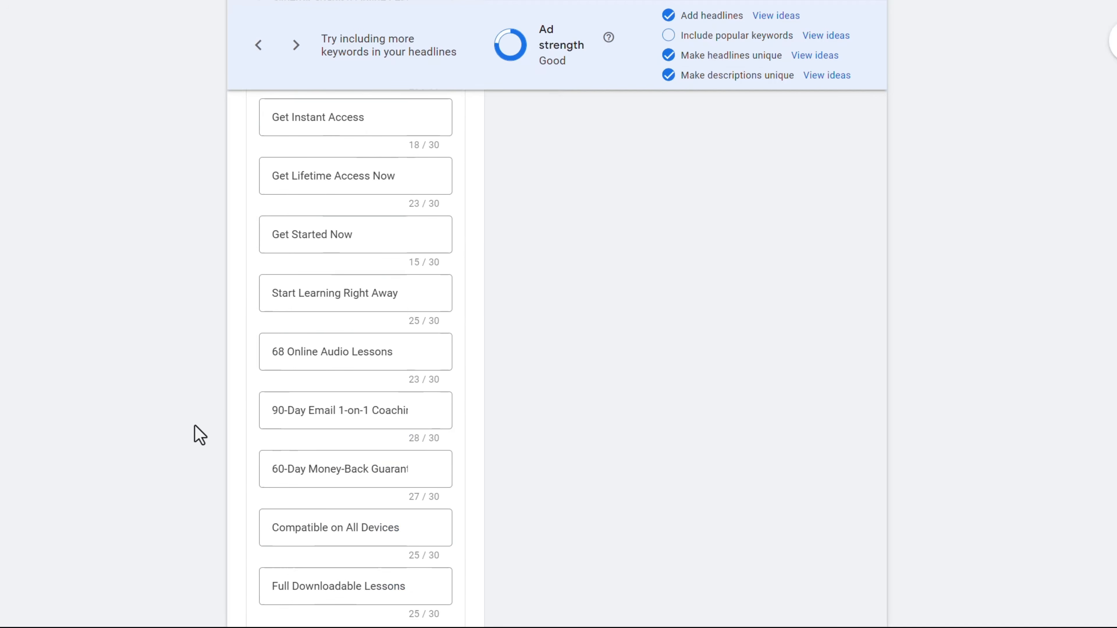
{"action": "scroll", "coordinate": [199, 435], "scroll_direction": "up", "scroll_amount": 2}
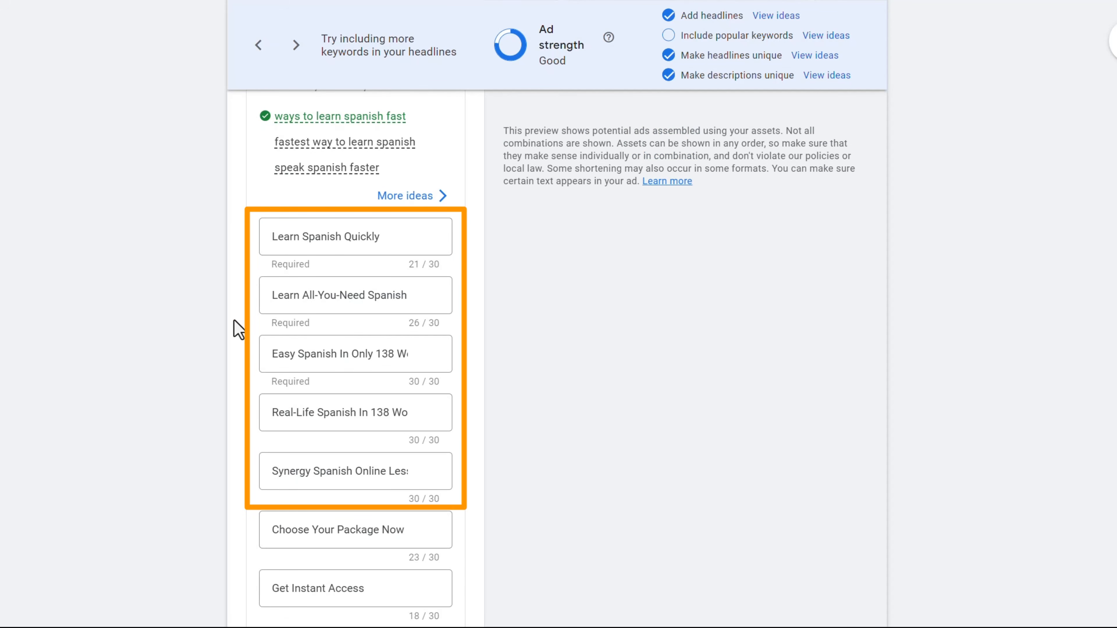
{"action": "left_click_drag", "start_coordinate": [296, 354], "coordinate": [451, 389]}
{"action": "left_click_drag", "start_coordinate": [275, 417], "coordinate": [471, 431]}
{"action": "left_click_drag", "start_coordinate": [300, 295], "coordinate": [431, 319]}
{"action": "left_click_drag", "start_coordinate": [294, 236], "coordinate": [389, 254]}
{"action": "left_click", "coordinate": [296, 470]}
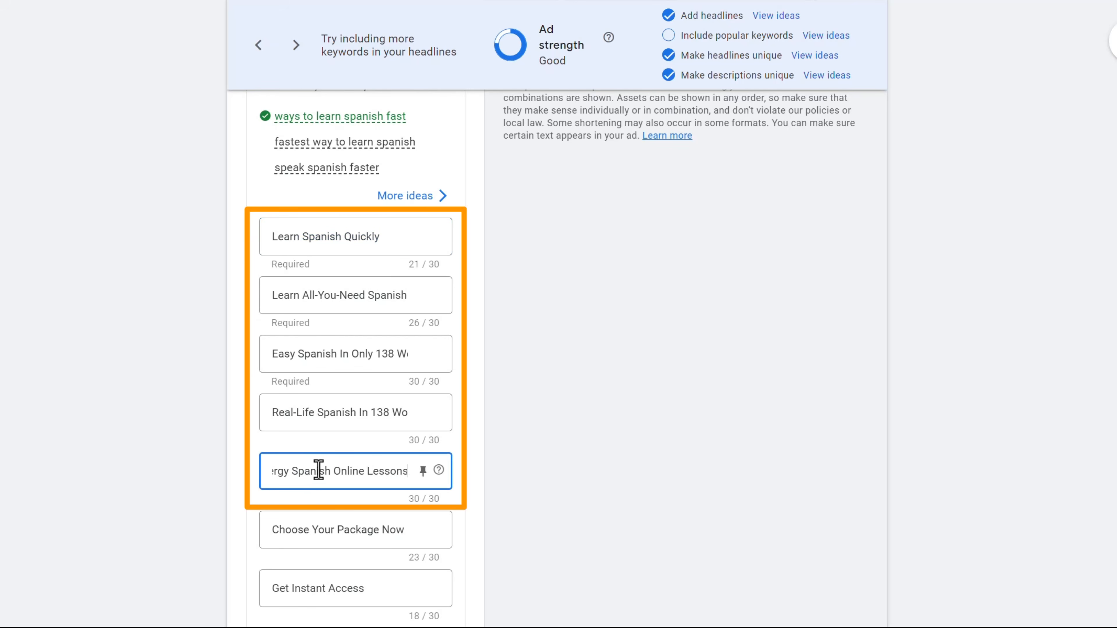
{"action": "triple_click", "coordinate": [306, 470]}
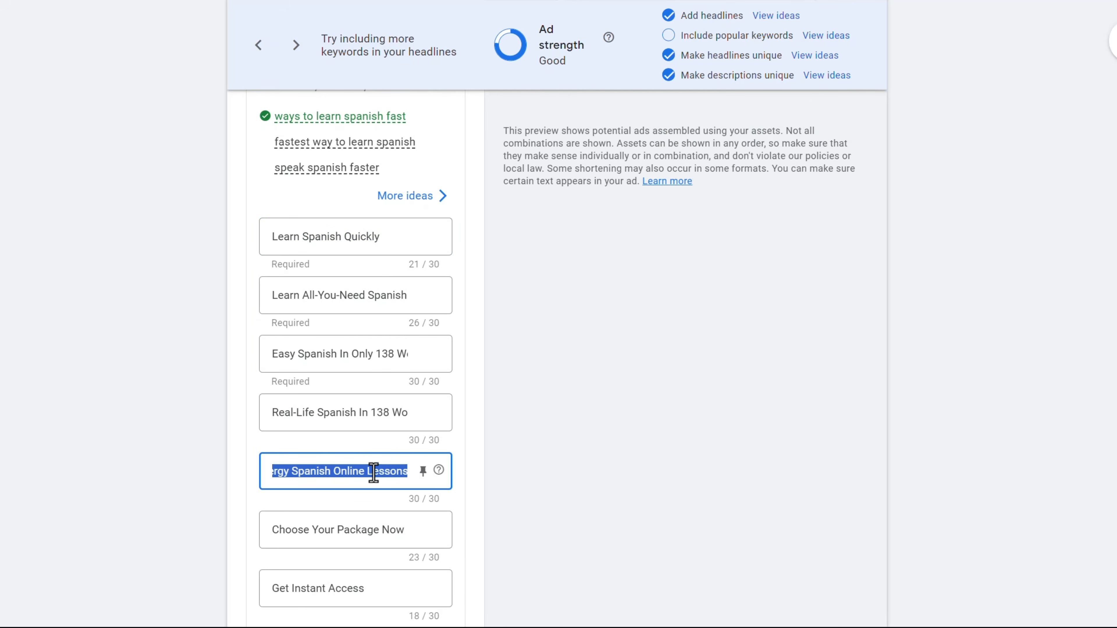
{"action": "left_click", "coordinate": [330, 412]}
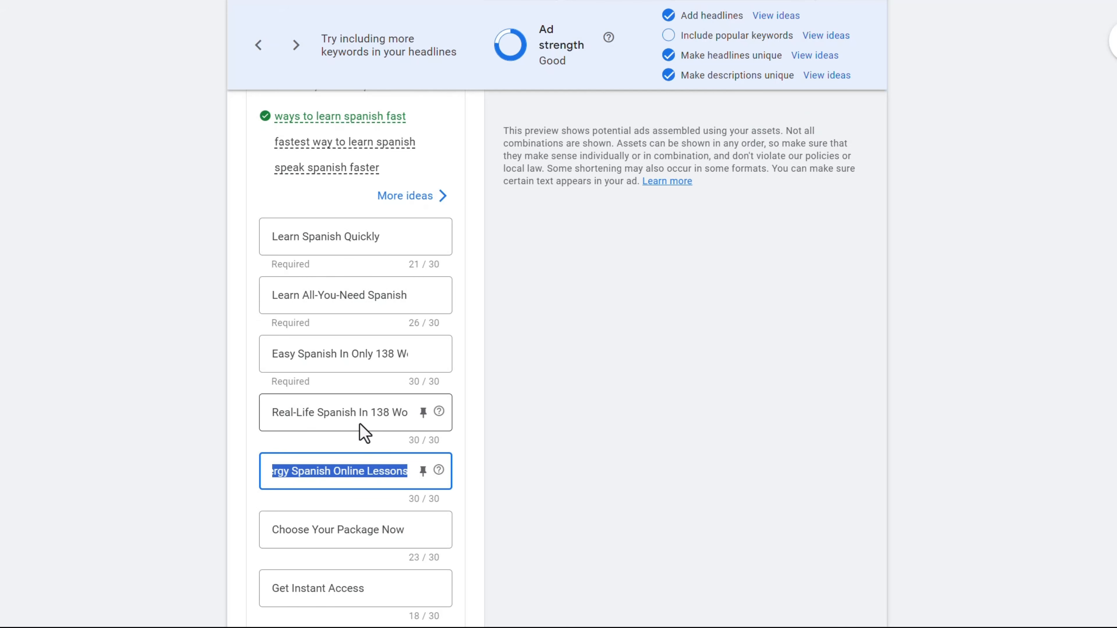
{"action": "triple_click", "coordinate": [381, 418]}
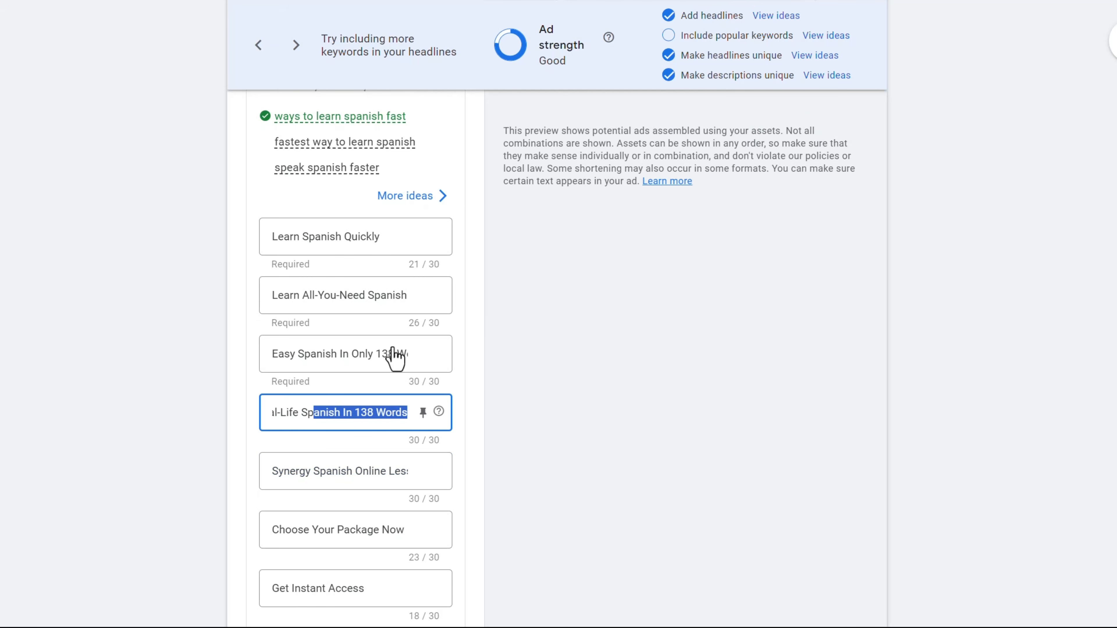
{"action": "double_click", "coordinate": [275, 353]}
{"action": "left_click_drag", "start_coordinate": [331, 301], "coordinate": [433, 308]}
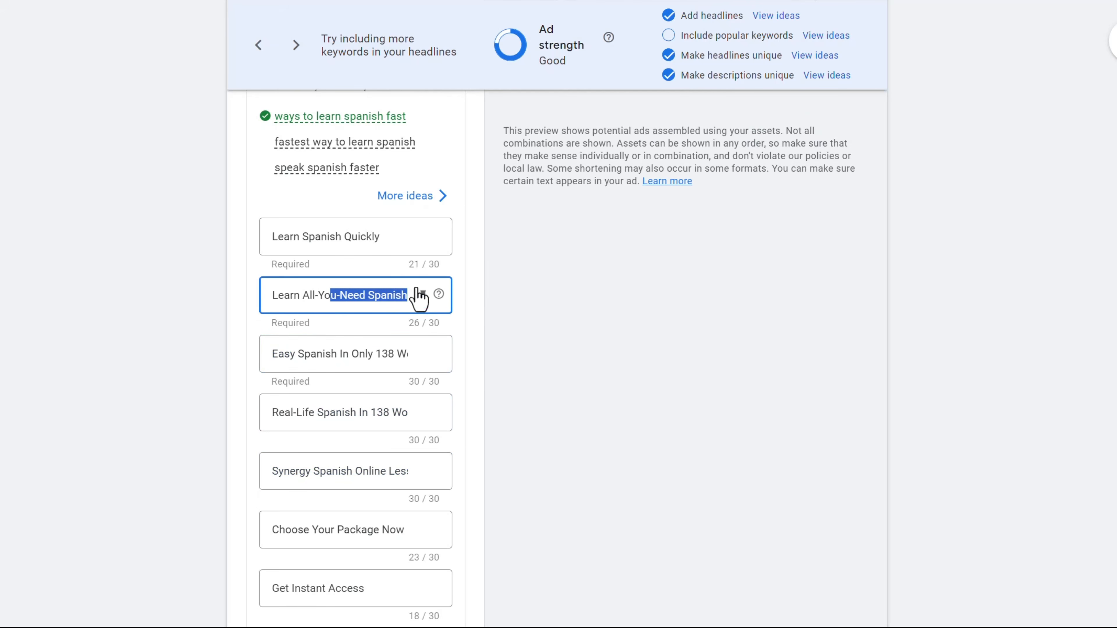
{"action": "left_click_drag", "start_coordinate": [290, 238], "coordinate": [382, 242]}
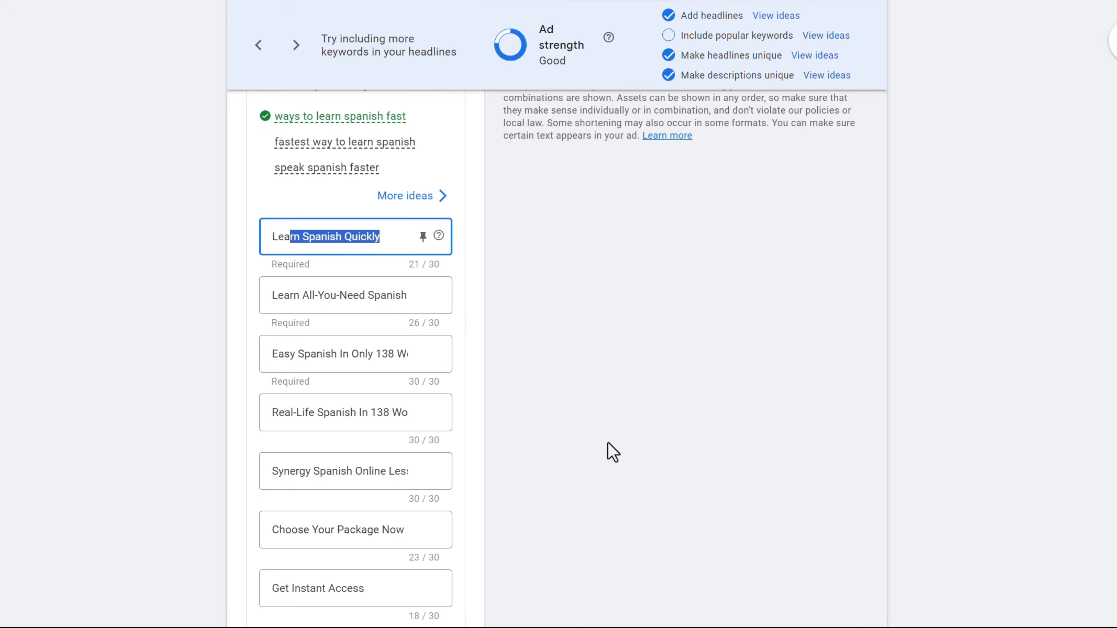
{"action": "left_click", "coordinate": [608, 452]}
Review the call-to-action headlines and the feature headlines on lessons, coaching, the money-back guarantee and device compatibility.
{"action": "scroll", "coordinate": [592, 381], "scroll_direction": "down", "scroll_amount": 2}
{"action": "scroll", "coordinate": [591, 381], "scroll_direction": "down", "scroll_amount": 4}
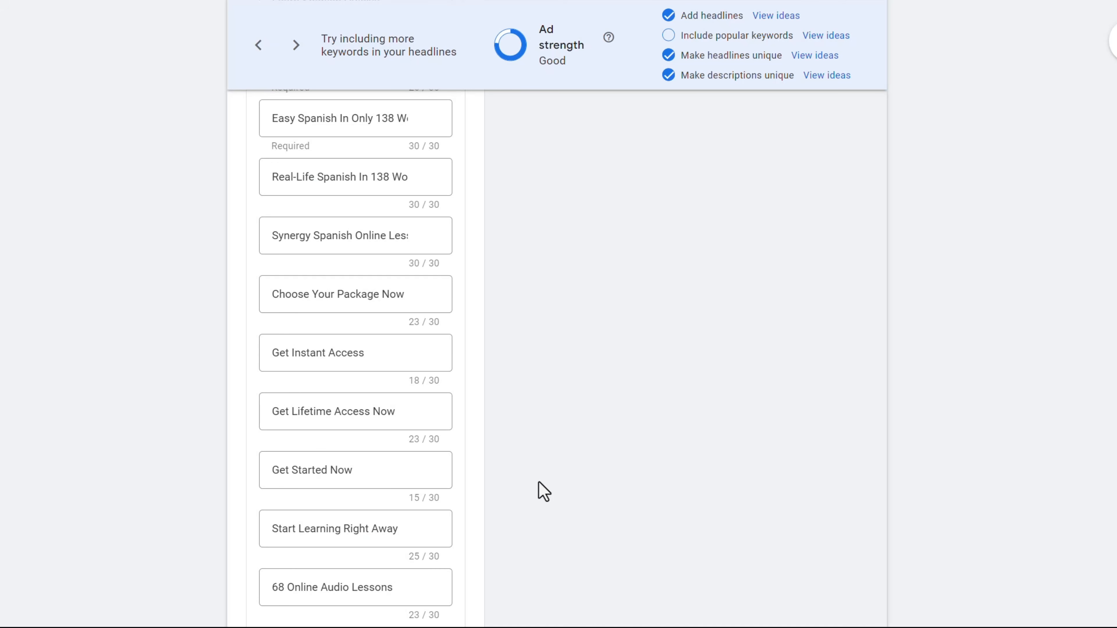
{"action": "scroll", "coordinate": [541, 491], "scroll_direction": "down", "scroll_amount": 5}
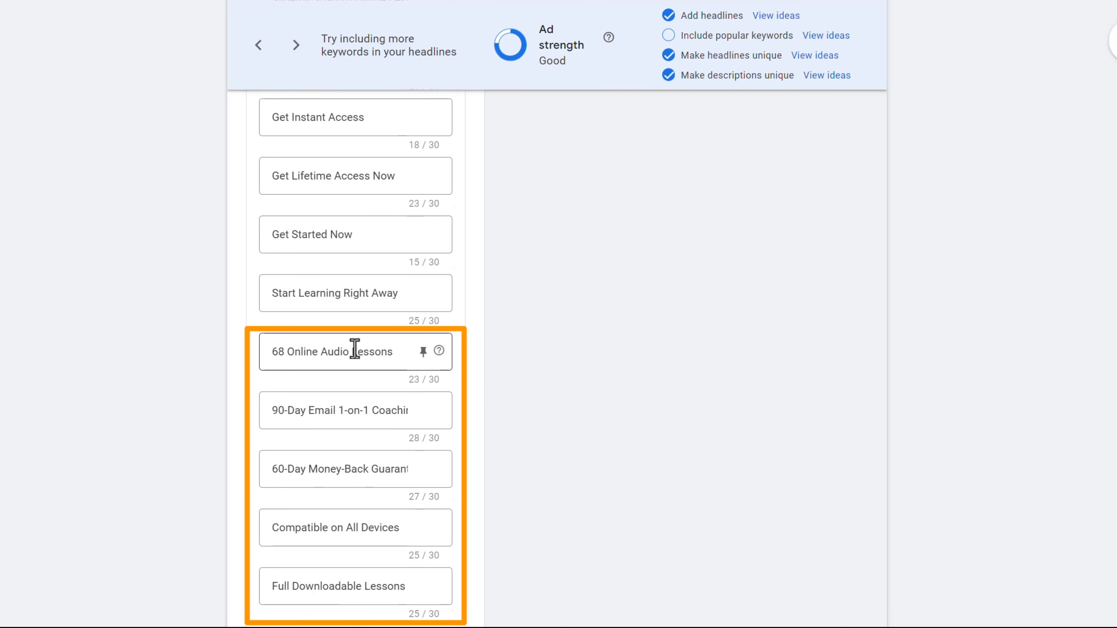
{"action": "left_click_drag", "start_coordinate": [293, 411], "coordinate": [446, 418]}
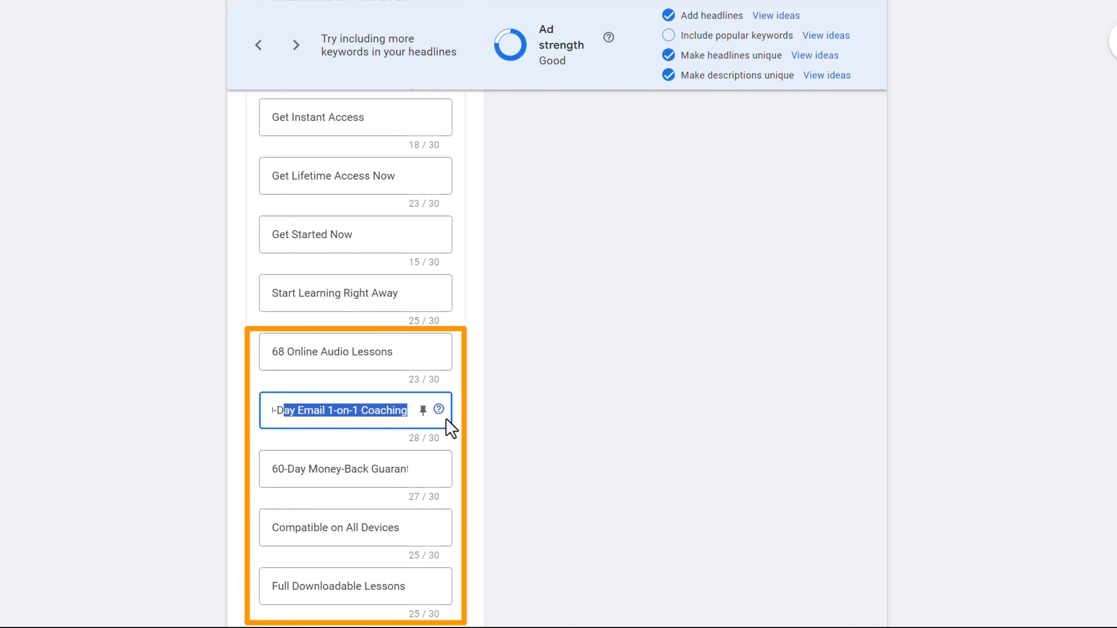
{"action": "left_click", "coordinate": [547, 441]}
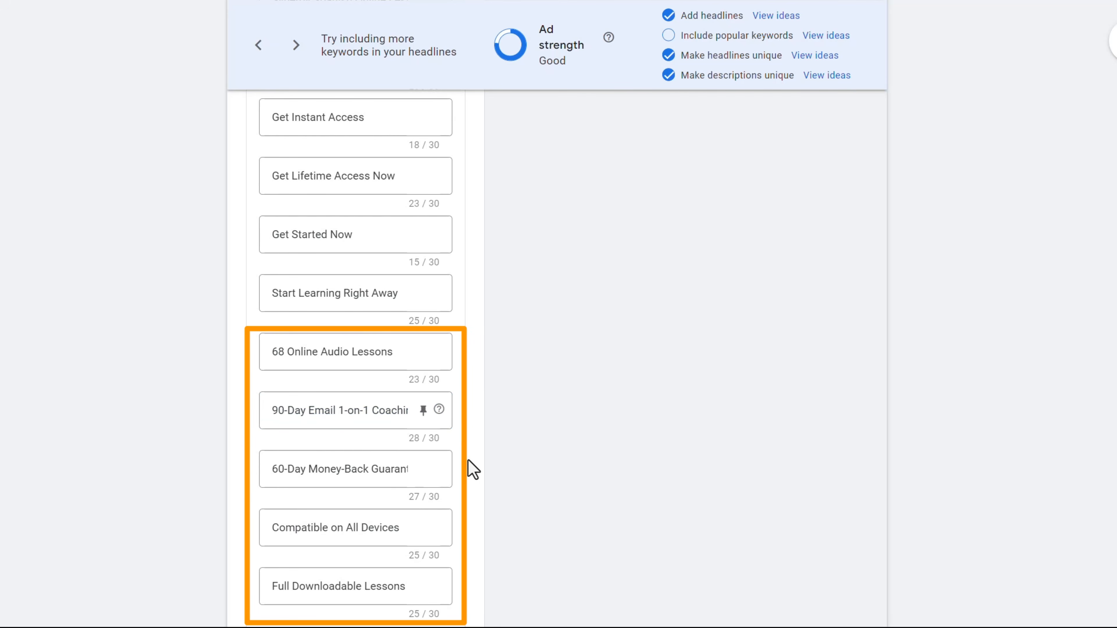
{"action": "scroll", "coordinate": [354, 401], "scroll_direction": "down", "scroll_amount": 1}
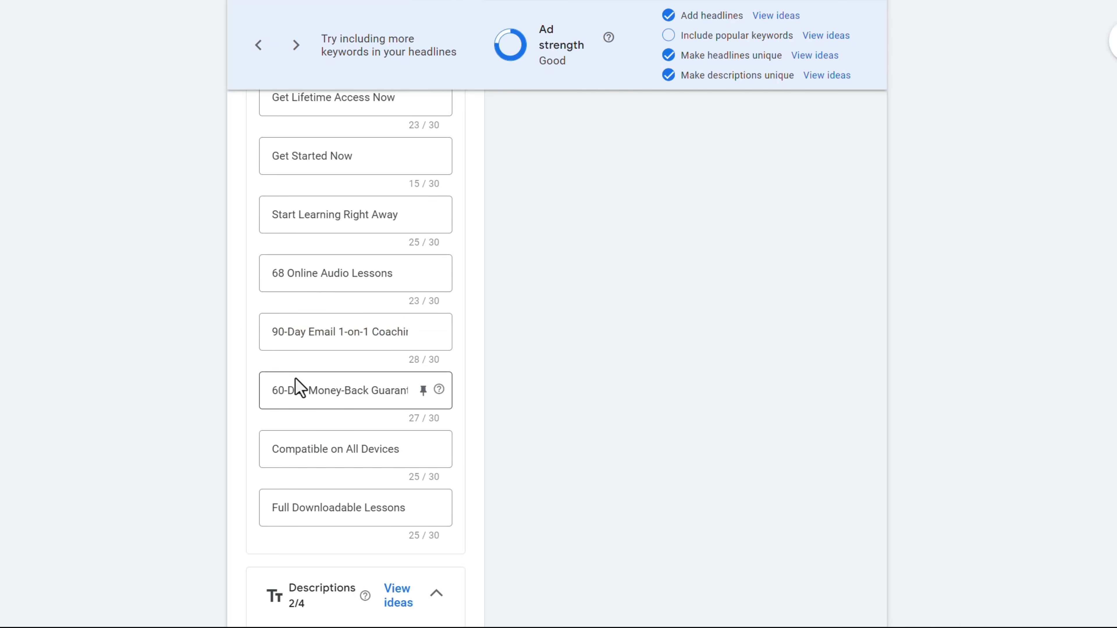
{"action": "left_click_drag", "start_coordinate": [301, 391], "coordinate": [262, 390]}
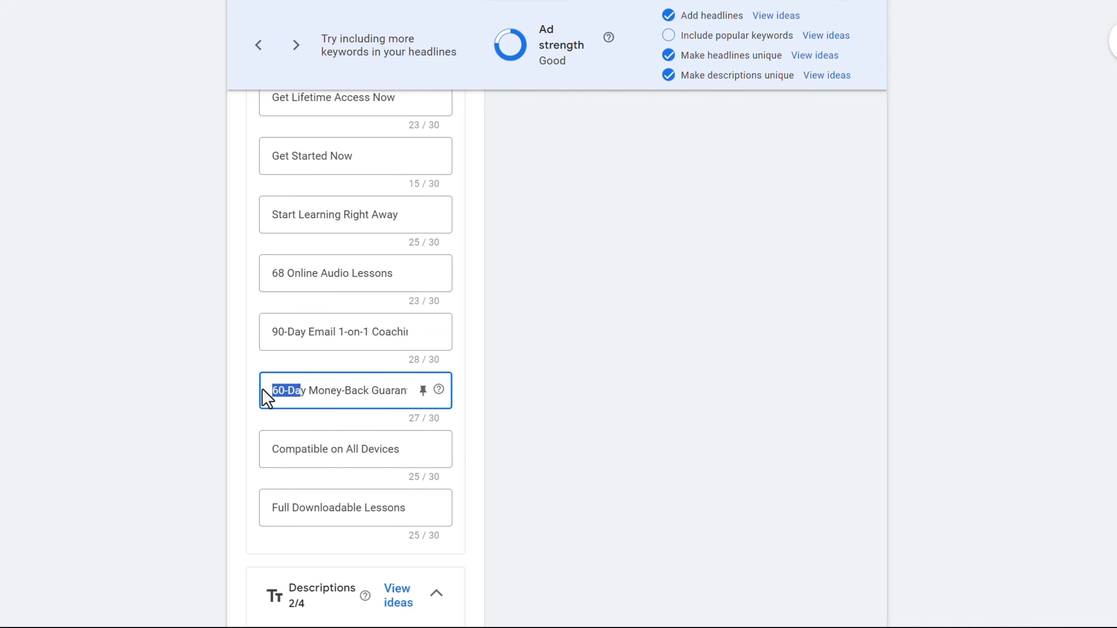
{"action": "left_click", "coordinate": [343, 452]}
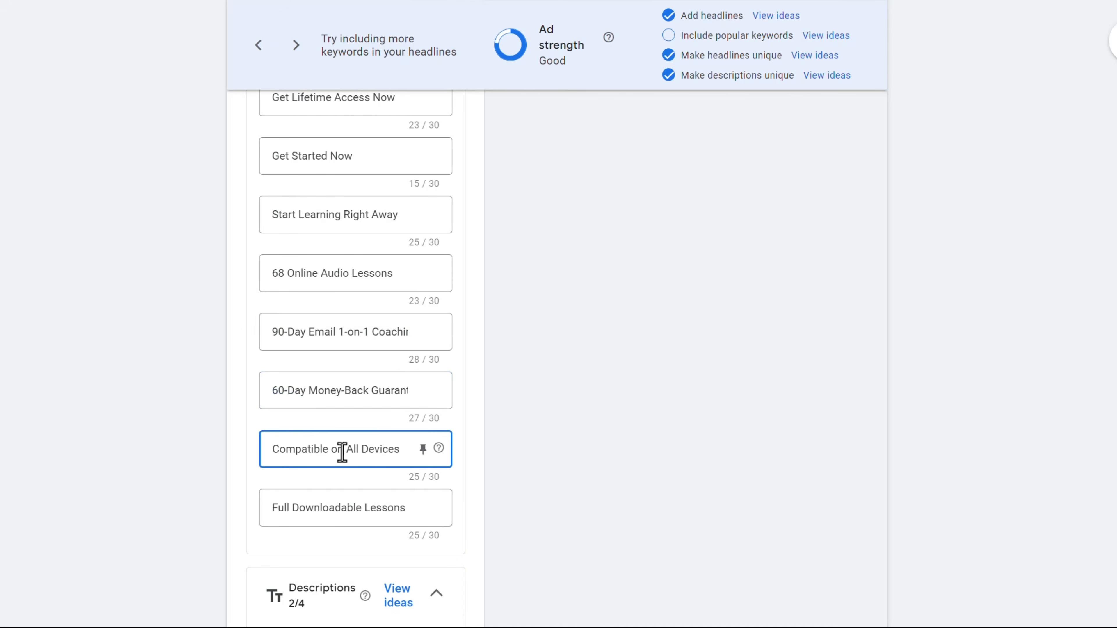
{"action": "triple_click", "coordinate": [342, 452]}
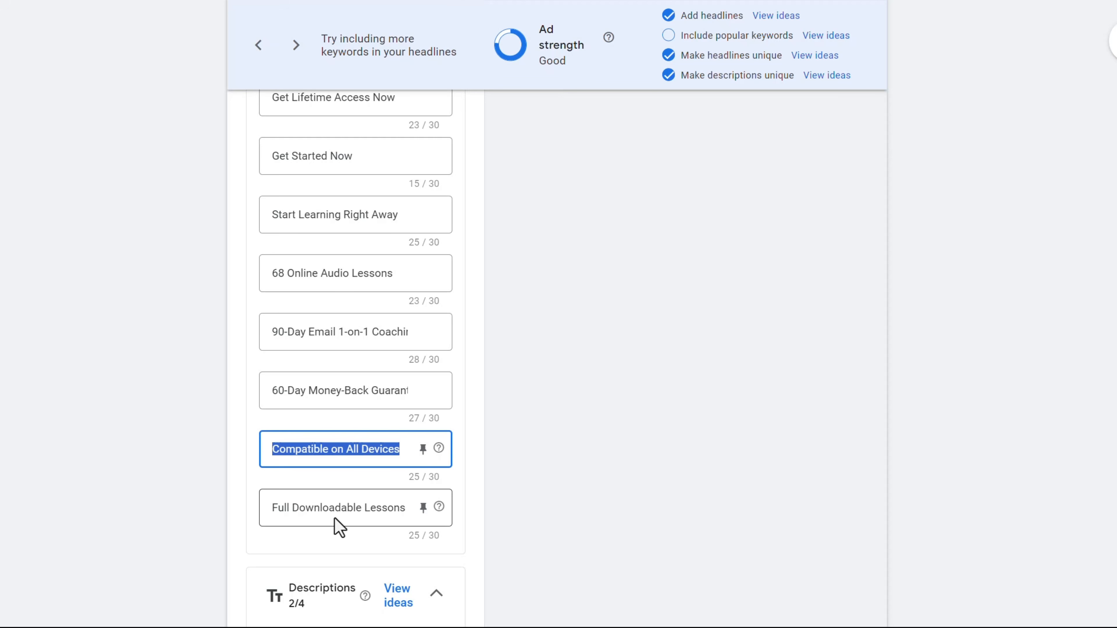
{"action": "left_click", "coordinate": [486, 492]}
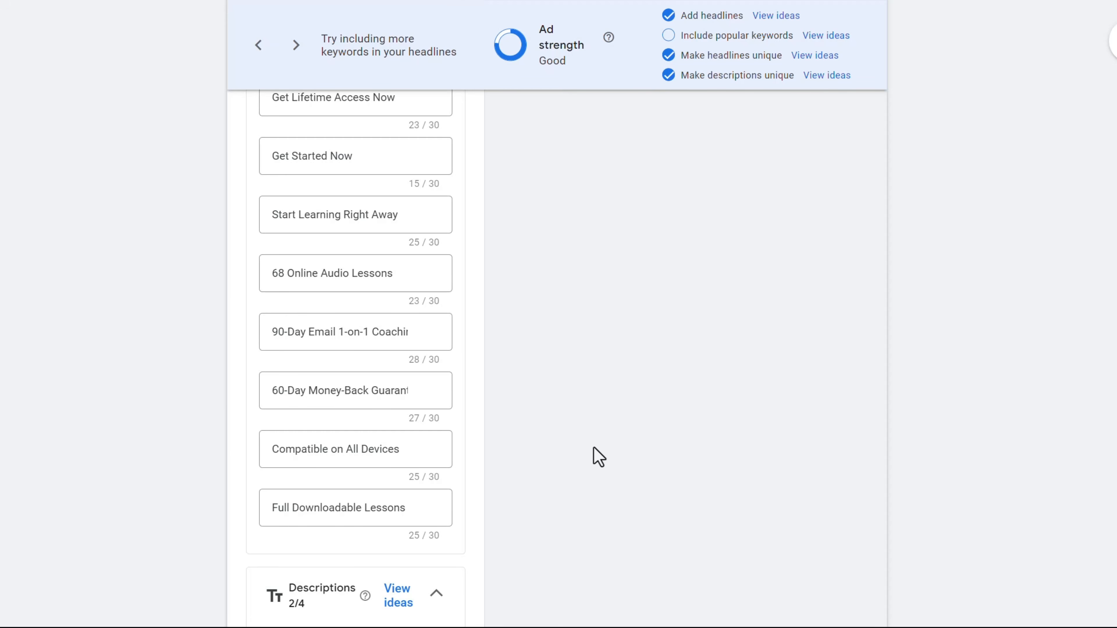
Pin the headline "Learn Spanish Quickly" to show only in position 1 and check the ad preview.
{"action": "scroll", "coordinate": [565, 435], "scroll_direction": "up", "scroll_amount": 8}
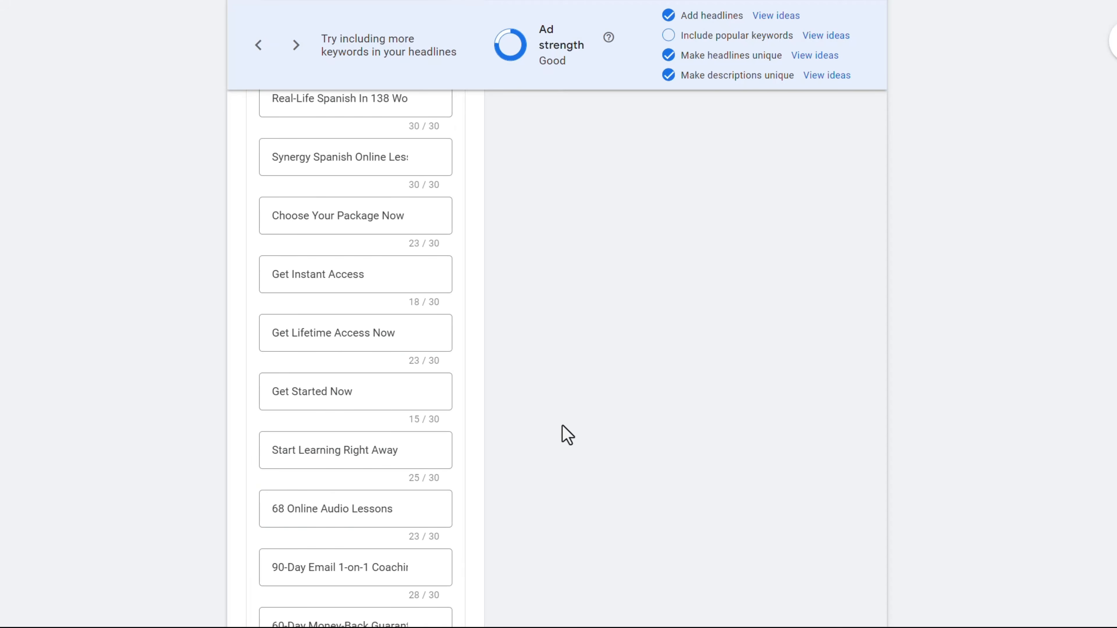
{"action": "scroll", "coordinate": [567, 434], "scroll_direction": "up", "scroll_amount": 3}
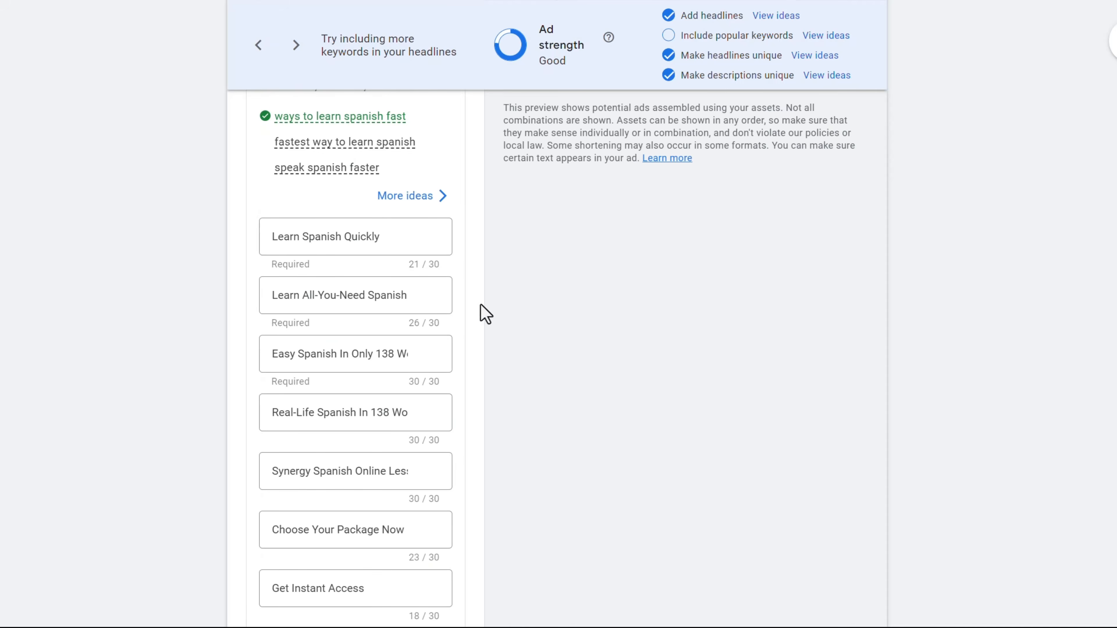
{"action": "left_click", "coordinate": [423, 238]}
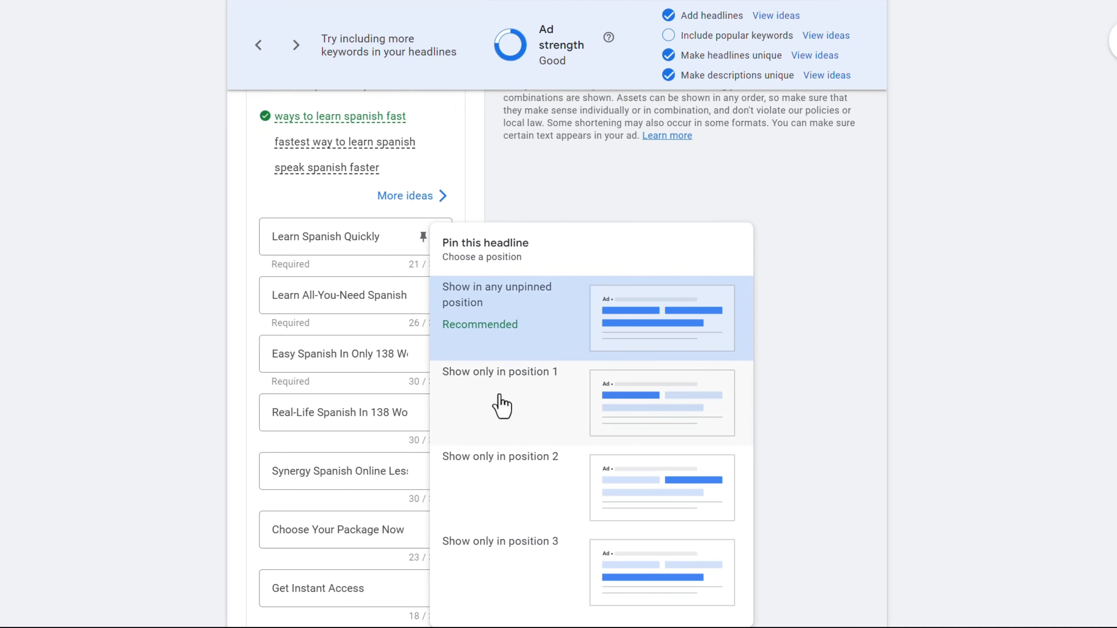
{"action": "left_click", "coordinate": [613, 405]}
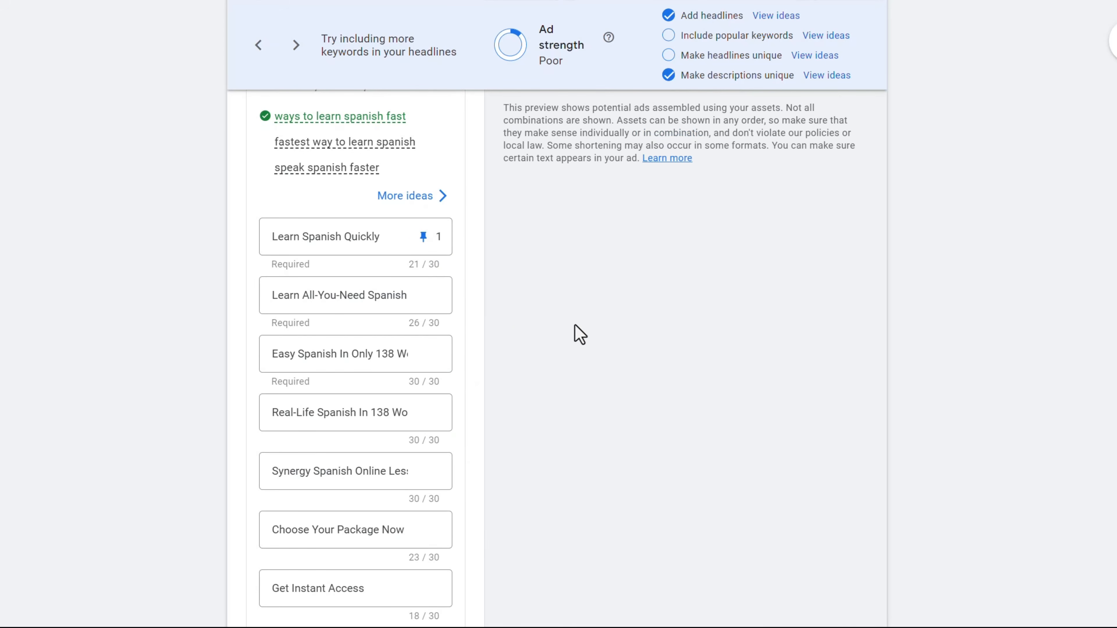
{"action": "scroll", "coordinate": [574, 325], "scroll_direction": "up", "scroll_amount": 7}
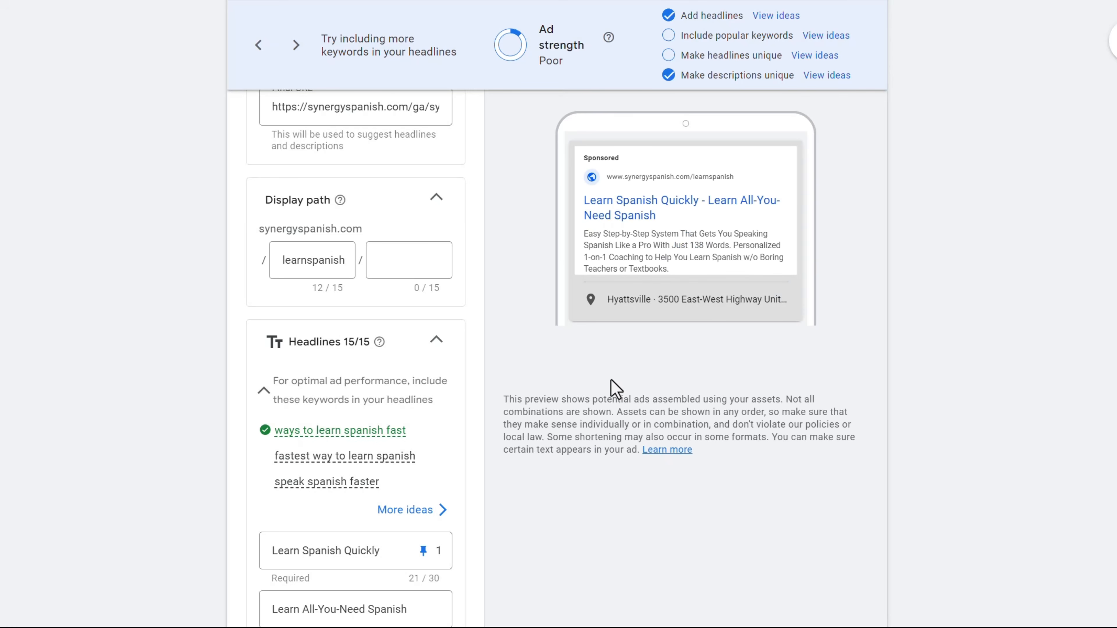
{"action": "scroll", "coordinate": [616, 390], "scroll_direction": "down", "scroll_amount": 2}
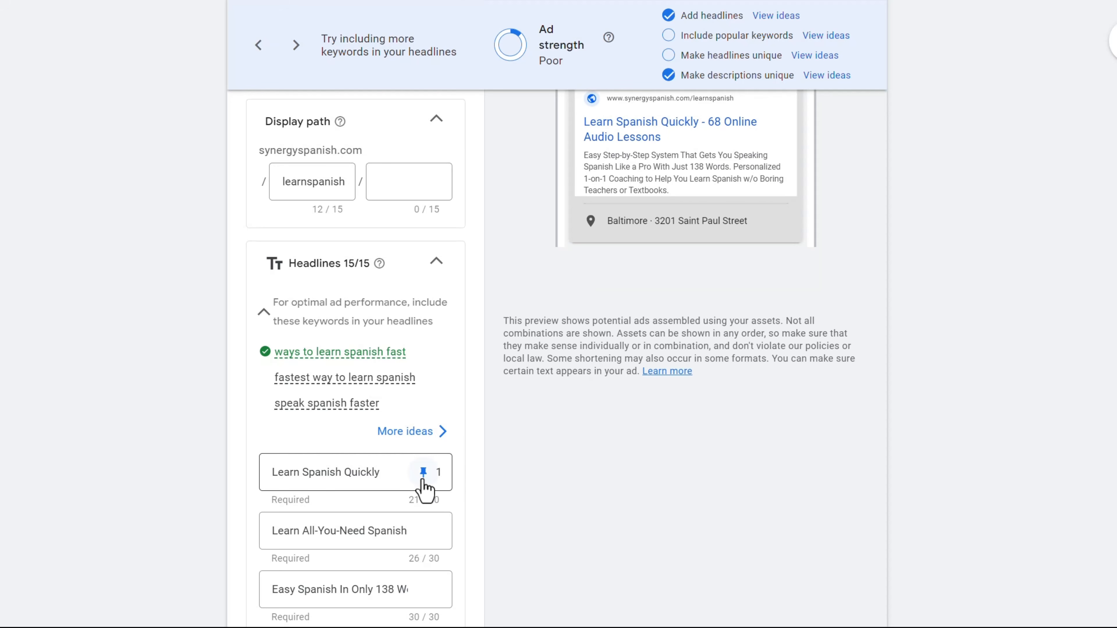
Set the headline "Learn Spanish Quickly" back to show in any unpinned position.
{"action": "scroll", "coordinate": [502, 493], "scroll_direction": "down", "scroll_amount": 3}
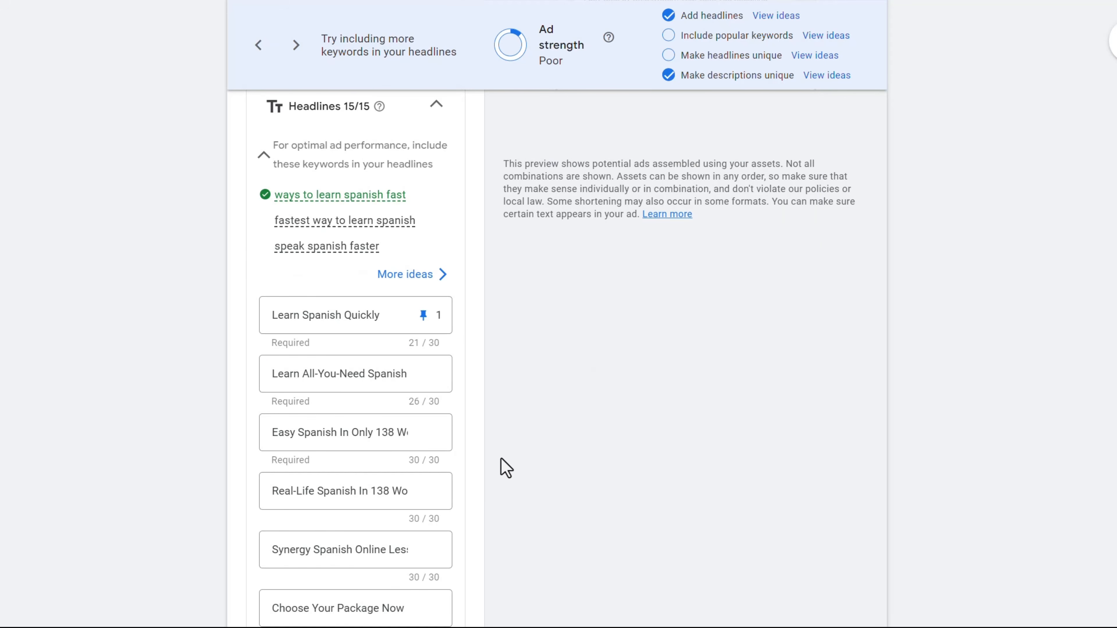
{"action": "scroll", "coordinate": [501, 459], "scroll_direction": "down", "scroll_amount": 3}
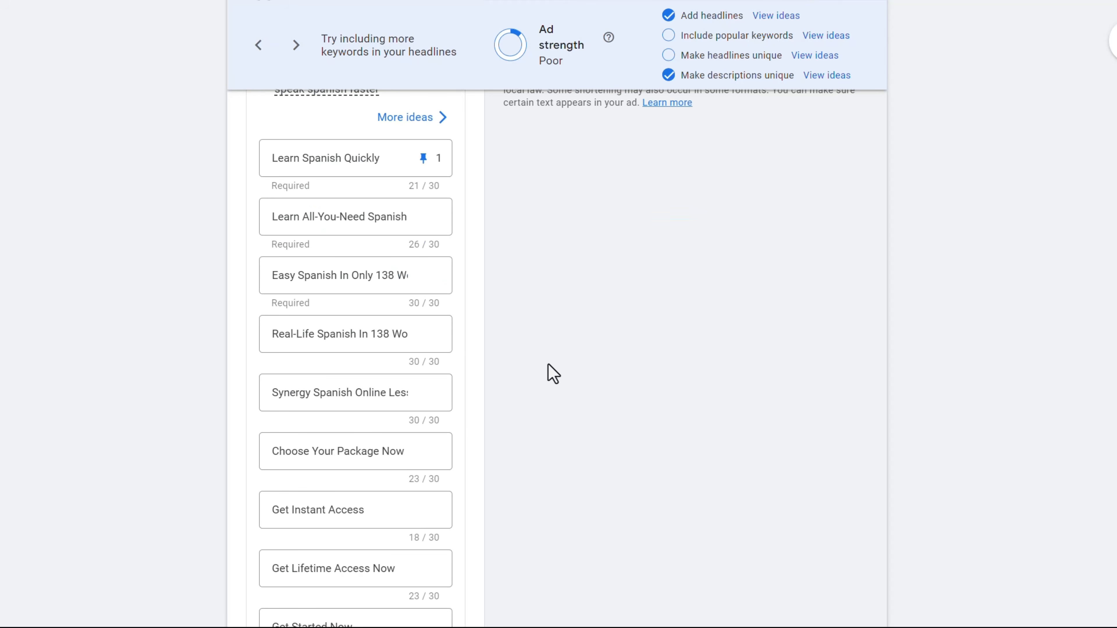
{"action": "scroll", "coordinate": [550, 373], "scroll_direction": "up", "scroll_amount": 3}
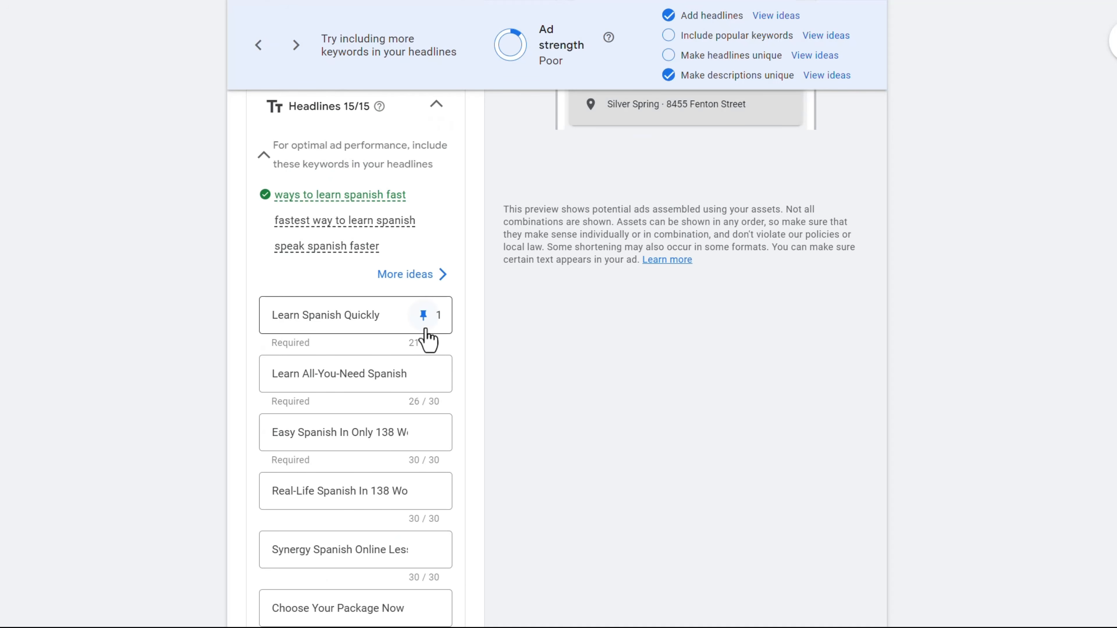
{"action": "left_click", "coordinate": [424, 329]}
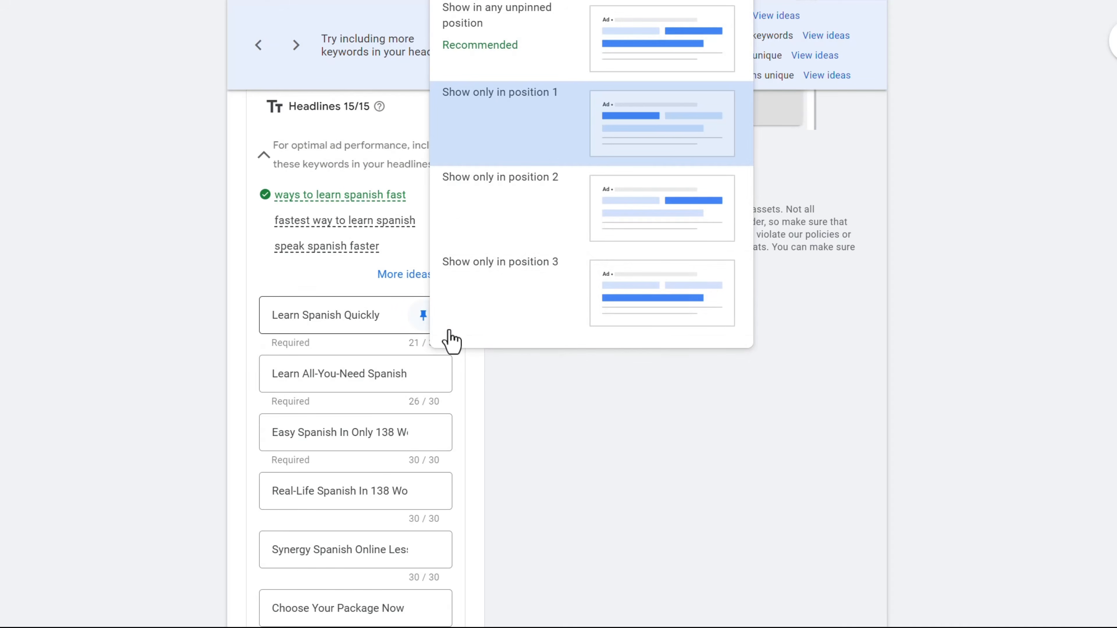
{"action": "left_click", "coordinate": [506, 62]}
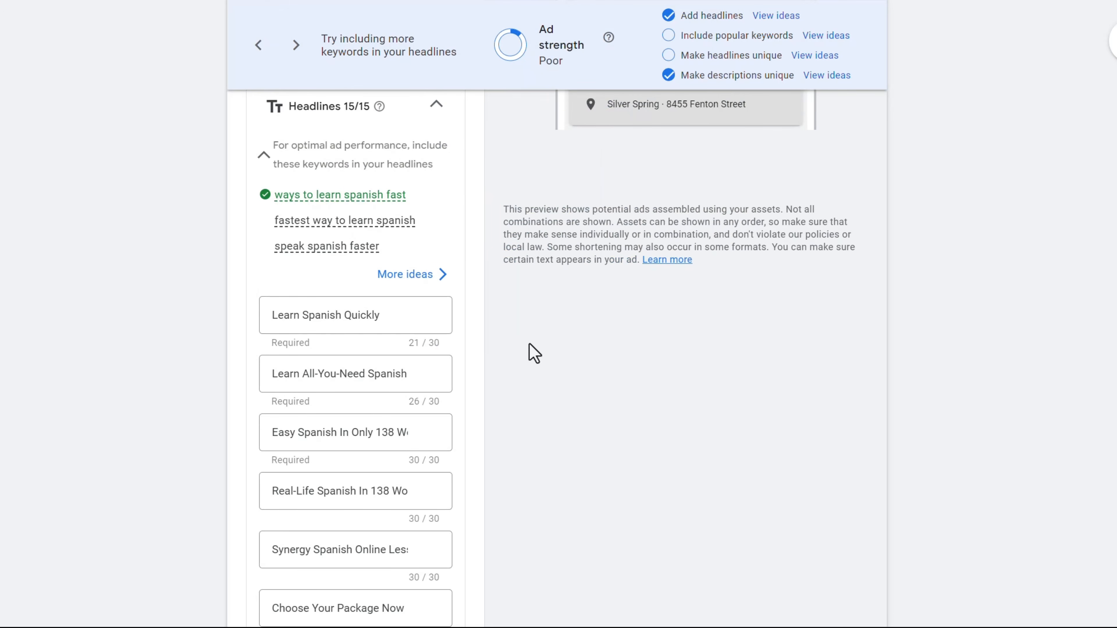
{"action": "scroll", "coordinate": [528, 354], "scroll_direction": "down", "scroll_amount": 6}
{"action": "scroll", "coordinate": [533, 354], "scroll_direction": "down", "scroll_amount": 12}
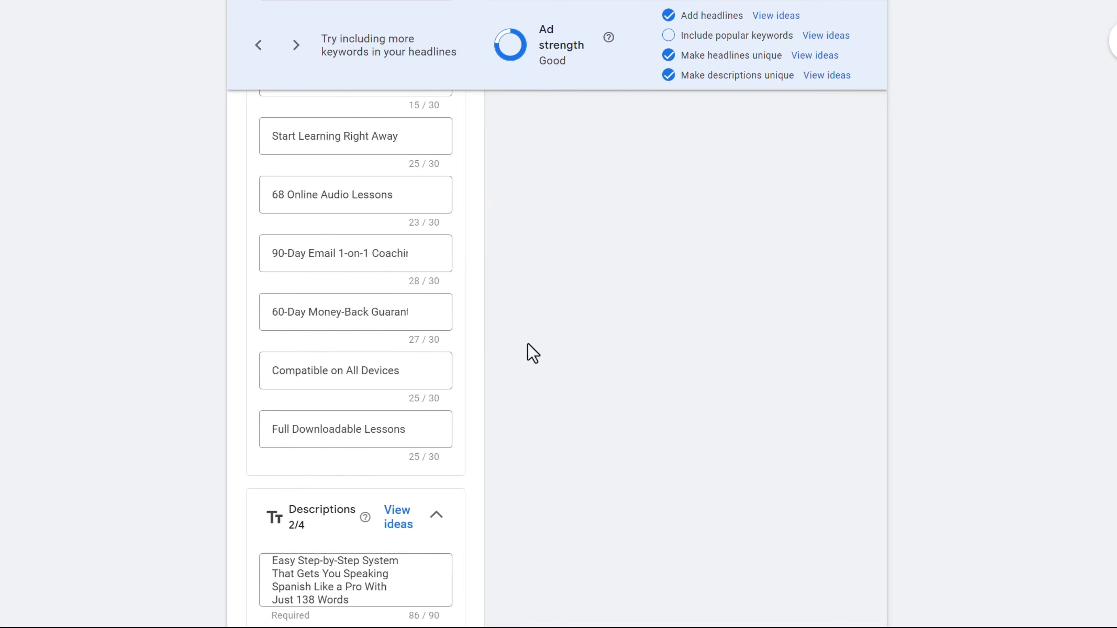
{"action": "mouse_move", "coordinate": [353, 334]}
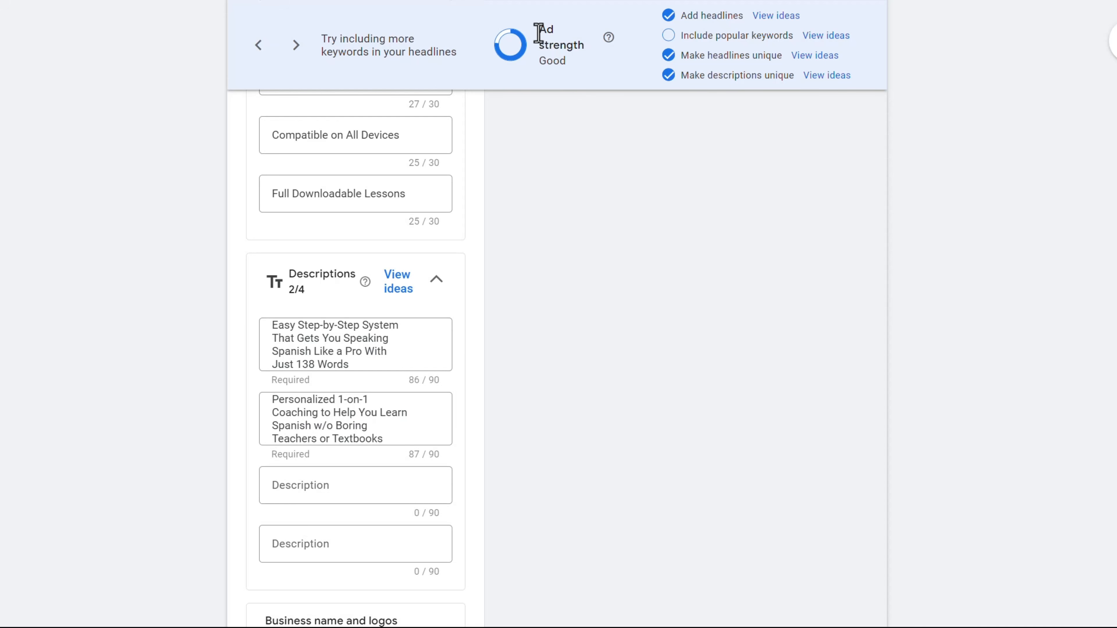
Check the ad strength rating and look through the mobile previews of different headline and description combinations.
{"action": "left_click_drag", "start_coordinate": [535, 24], "coordinate": [577, 86]}
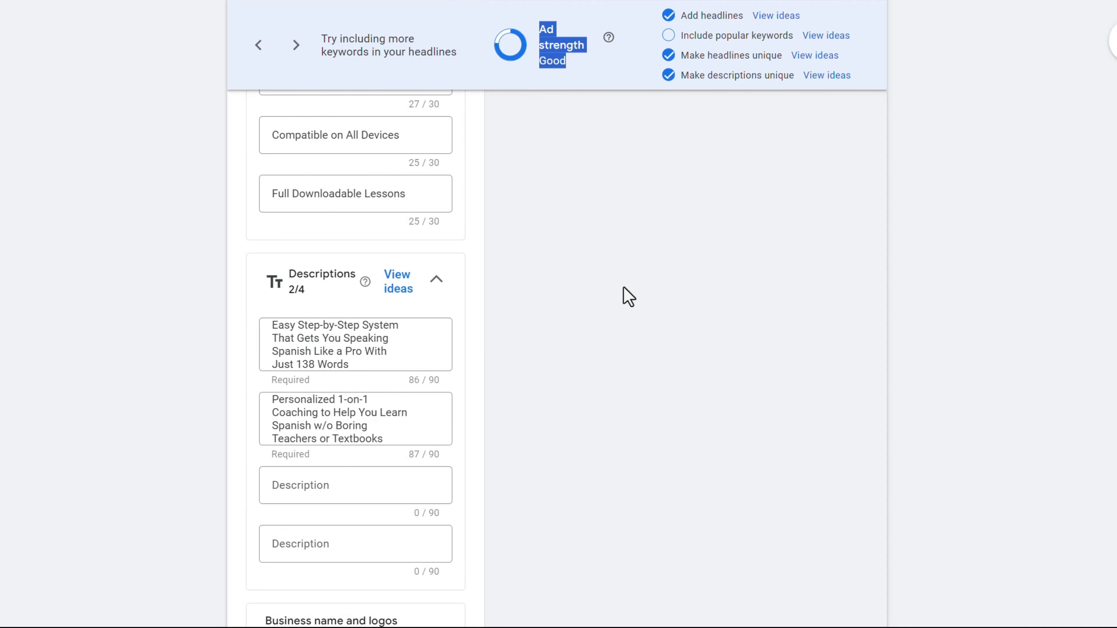
{"action": "scroll", "coordinate": [629, 297], "scroll_direction": "up", "scroll_amount": 20}
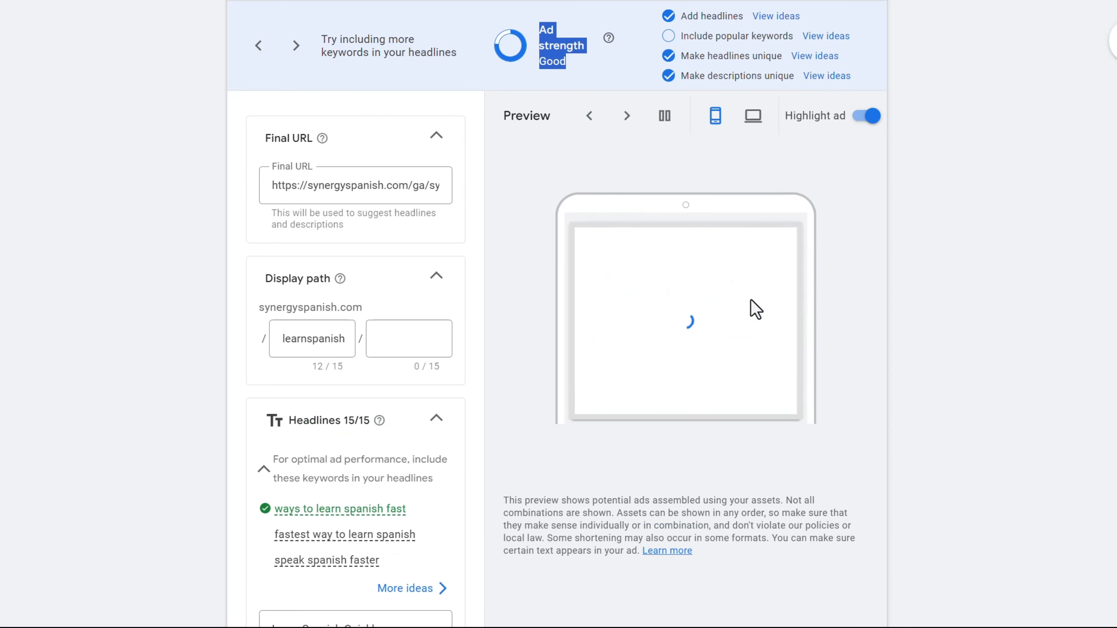
{"action": "key", "text": "ctrl+plus"}
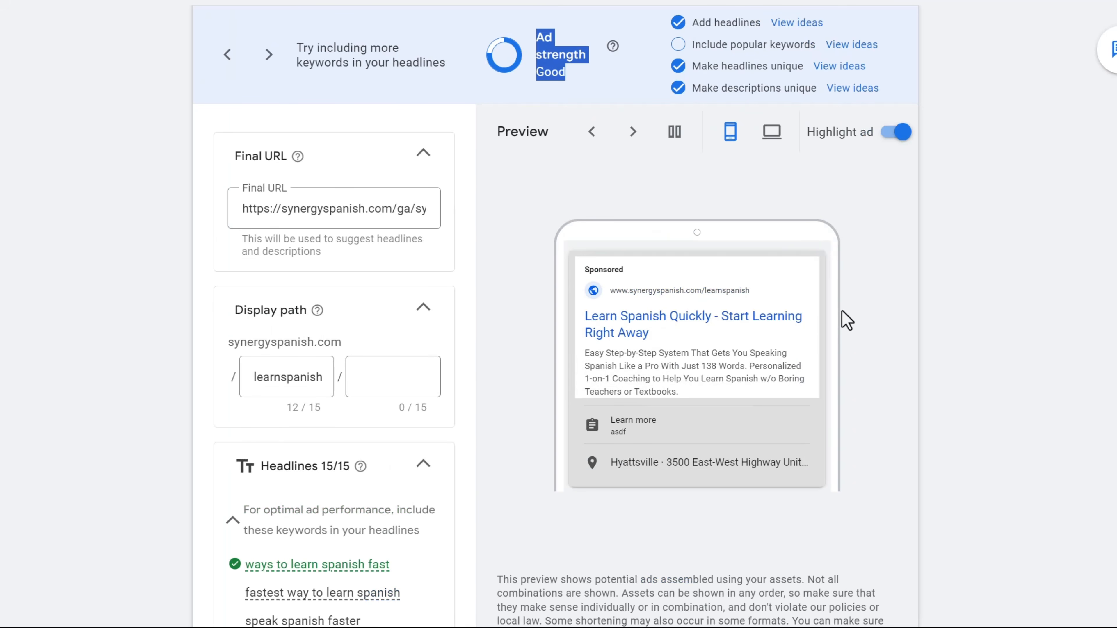
{"action": "scroll", "coordinate": [767, 176], "scroll_direction": "down", "scroll_amount": 3}
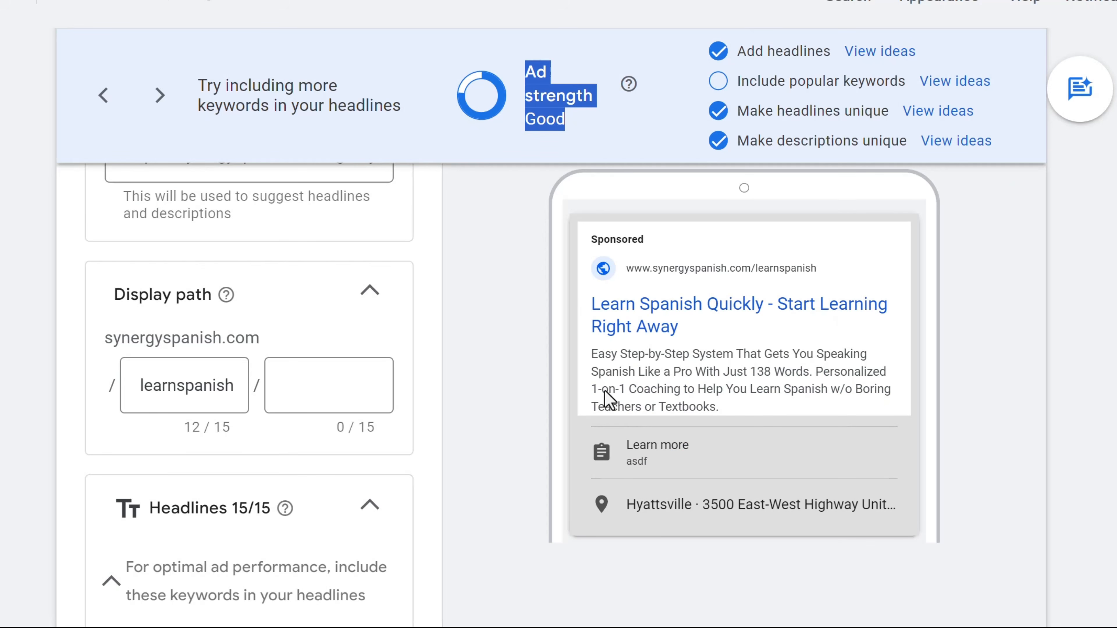
{"action": "scroll", "coordinate": [656, 444], "scroll_direction": "up", "scroll_amount": 5}
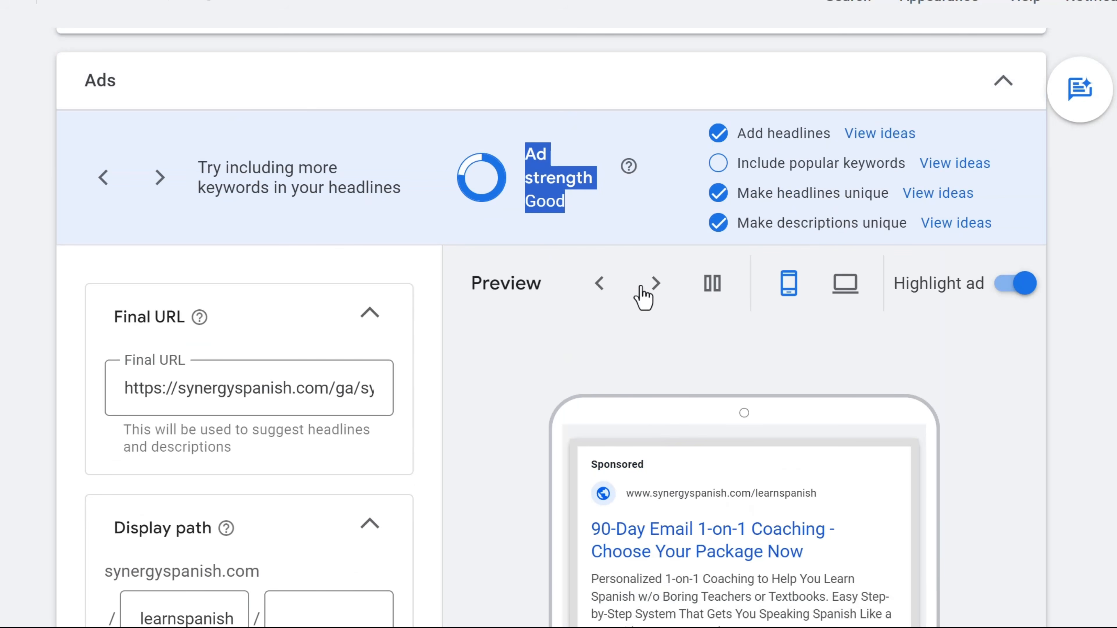
{"action": "left_click", "coordinate": [654, 286]}
{"action": "scroll", "coordinate": [571, 361], "scroll_direction": "down", "scroll_amount": 3}
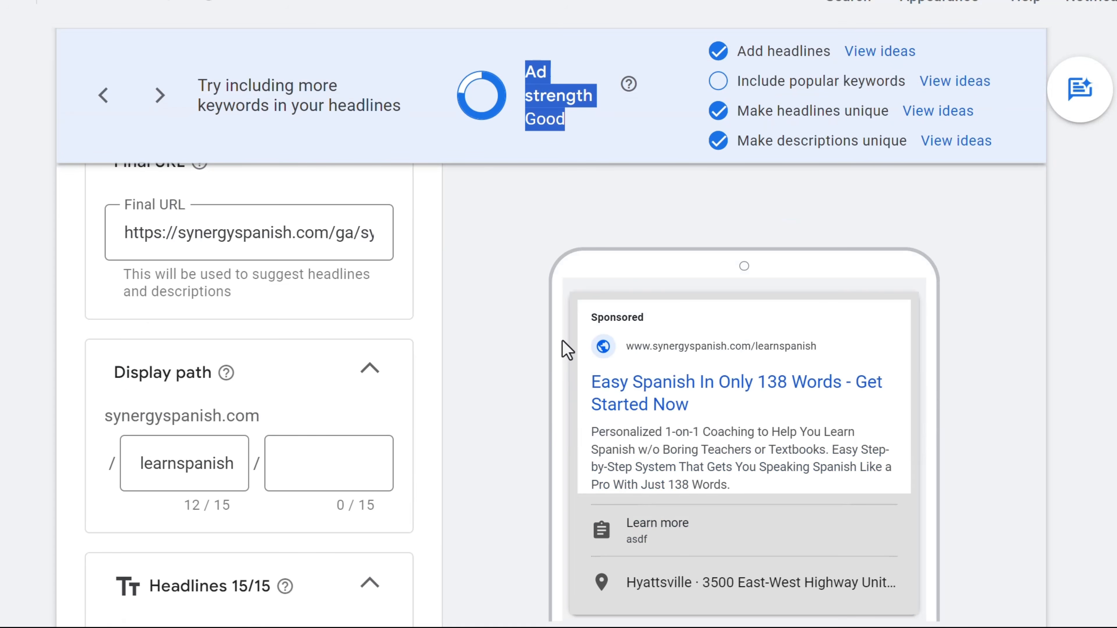
{"action": "key", "text": "ctrl+minus"}
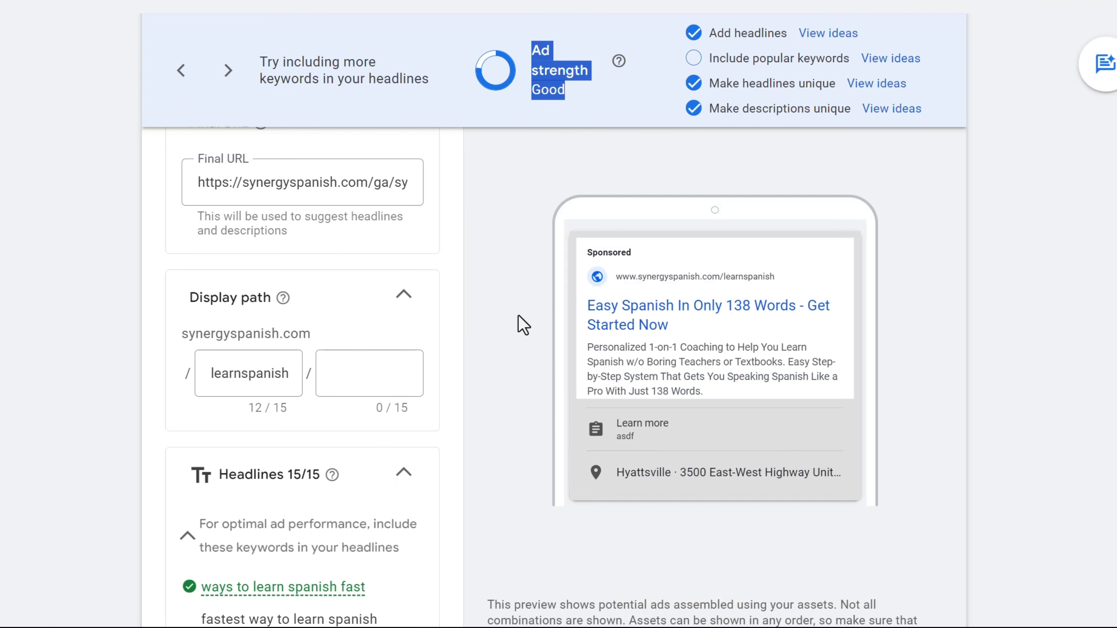
{"action": "scroll", "coordinate": [522, 324], "scroll_direction": "up", "scroll_amount": 2}
{"action": "left_click", "coordinate": [641, 178]}
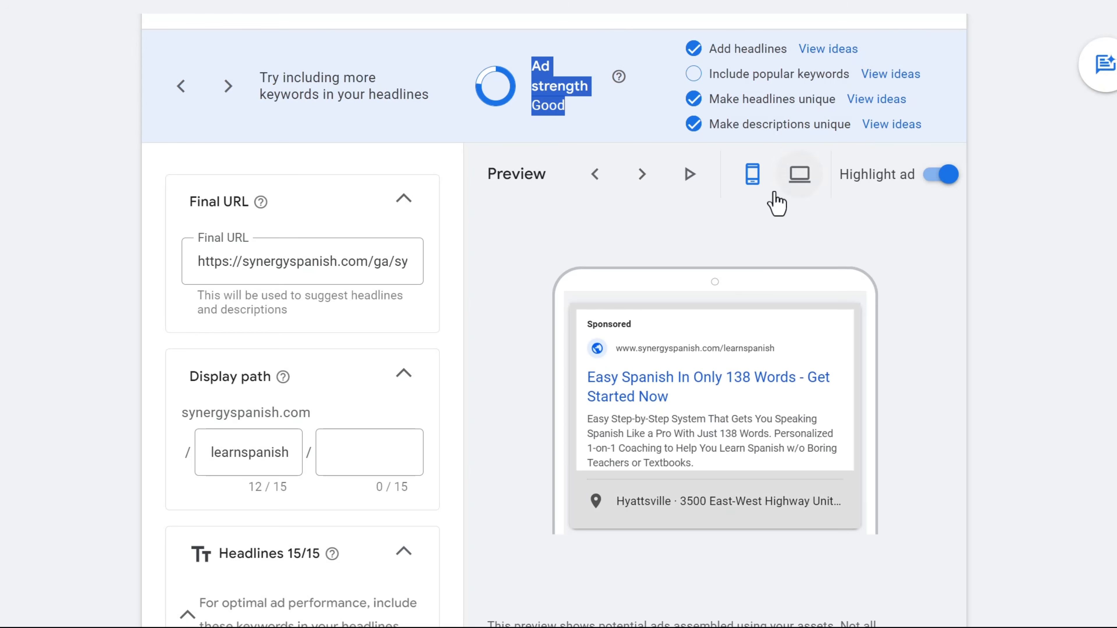
Switch the ad preview to desktop and look through several headline and description combinations.
{"action": "left_click", "coordinate": [799, 179]}
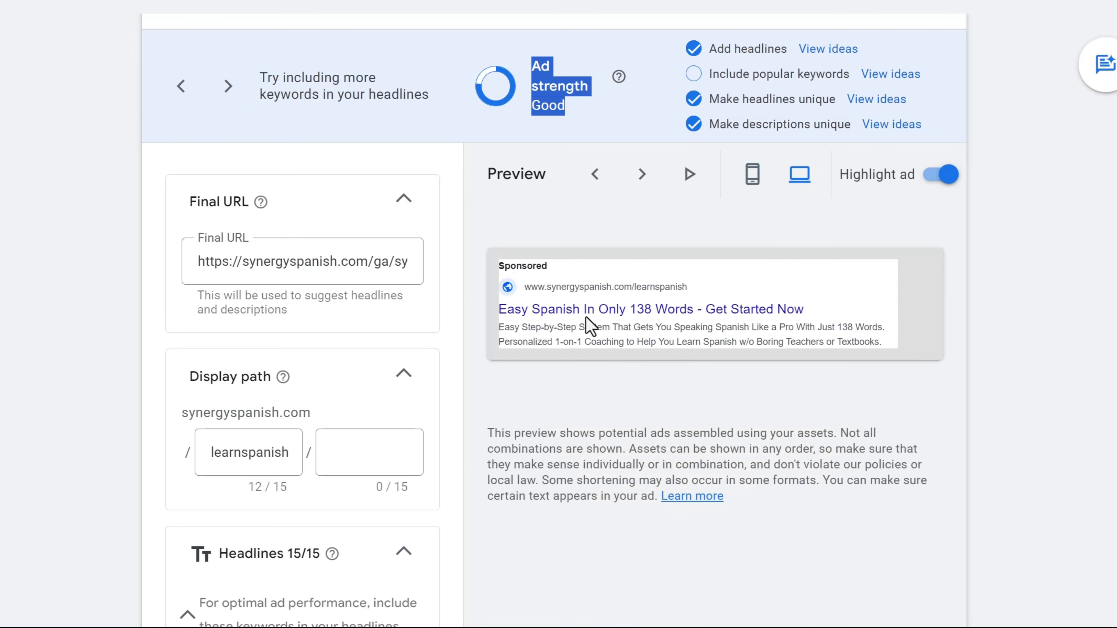
{"action": "left_click", "coordinate": [650, 189]}
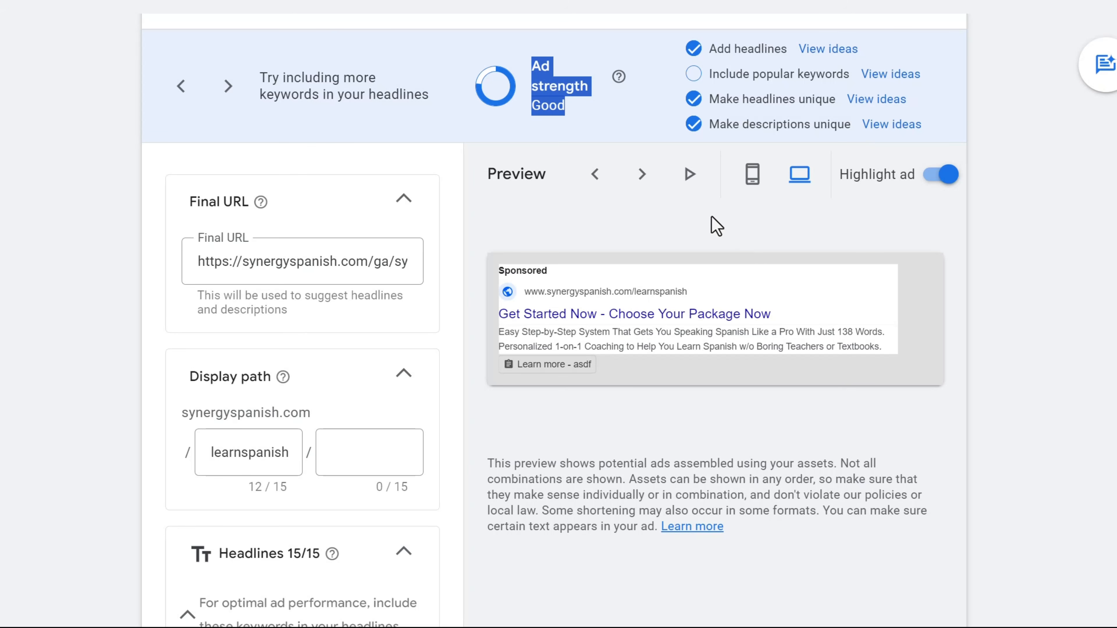
{"action": "left_click", "coordinate": [655, 178]}
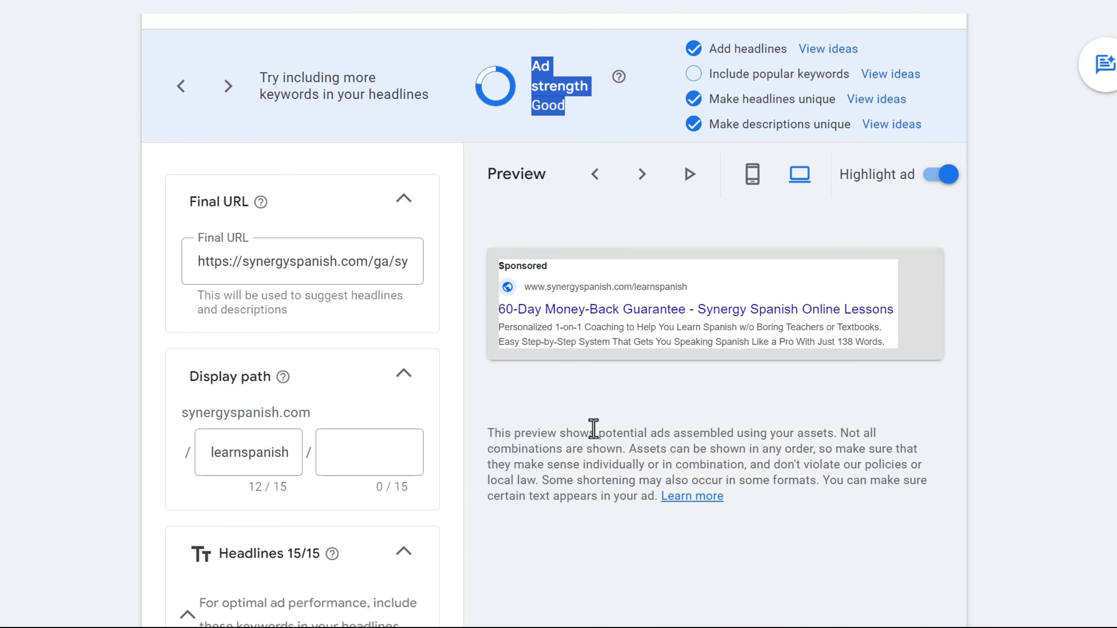
{"action": "scroll", "coordinate": [578, 402], "scroll_direction": "down", "scroll_amount": 5}
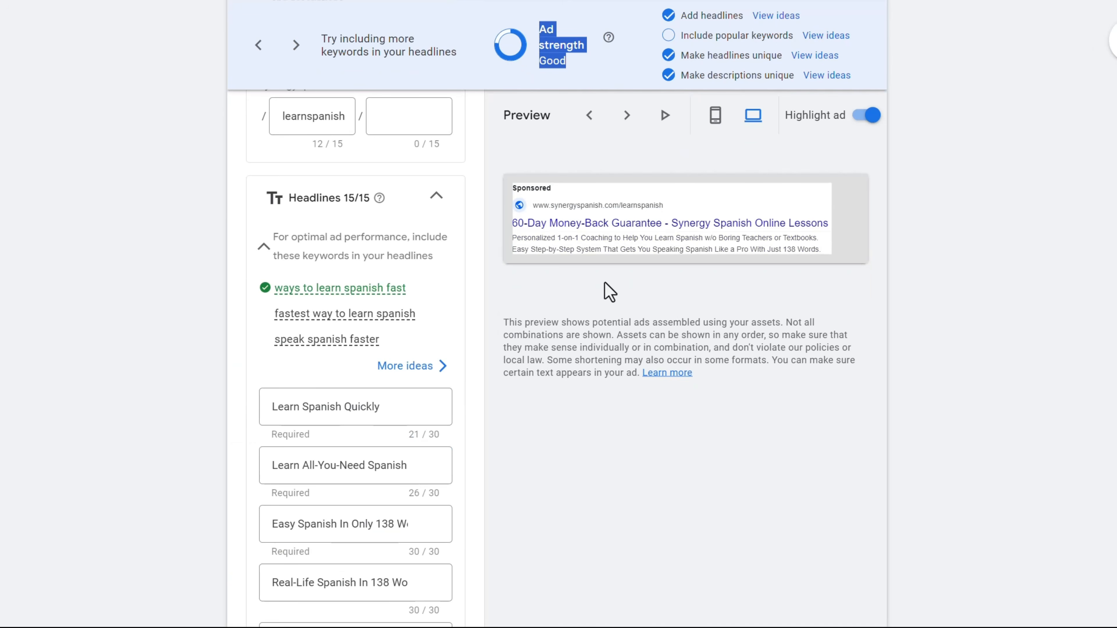
Return the ad preview to mobile and examine the location line shown beneath the ad text.
{"action": "left_click", "coordinate": [716, 117]}
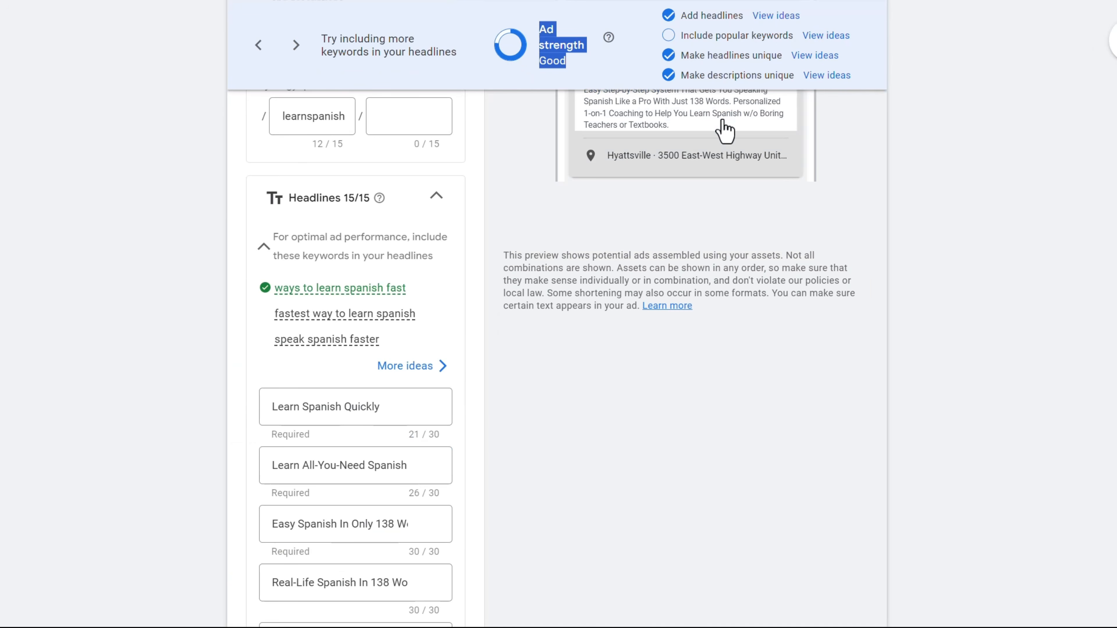
{"action": "scroll", "coordinate": [704, 246], "scroll_direction": "up", "scroll_amount": 2}
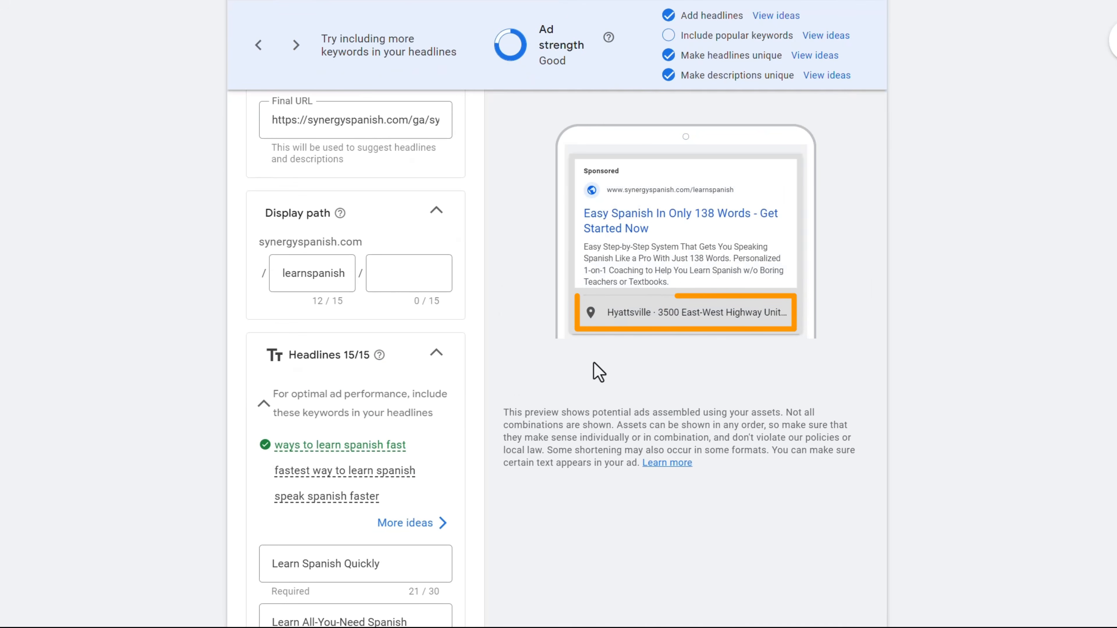
{"action": "scroll", "coordinate": [599, 372], "scroll_direction": "down", "scroll_amount": 5}
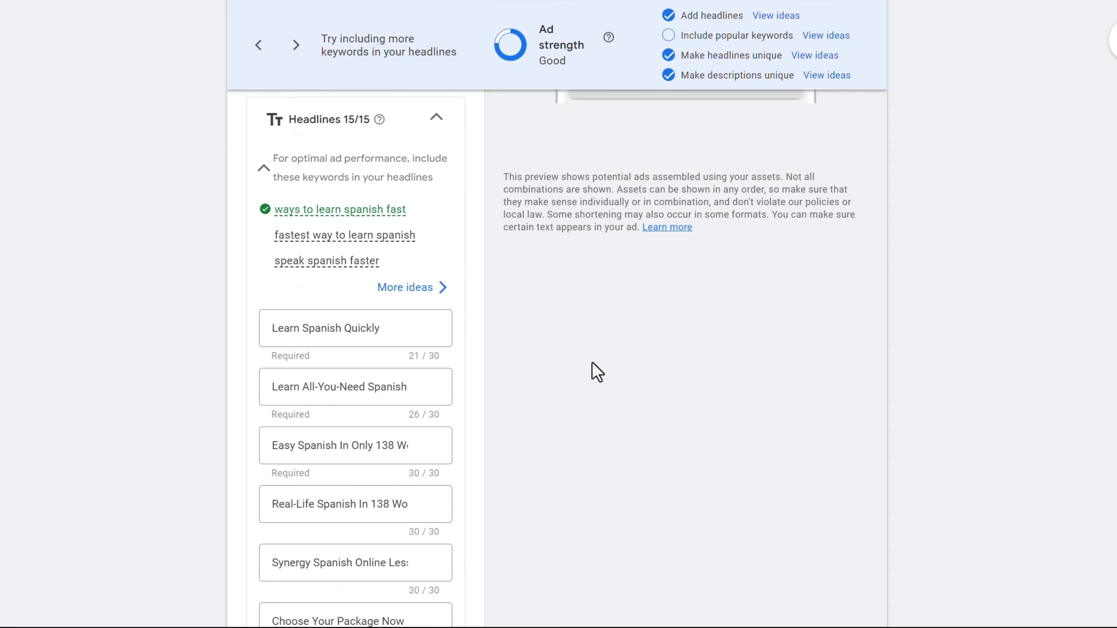
{"action": "scroll", "coordinate": [596, 371], "scroll_direction": "up", "scroll_amount": 5}
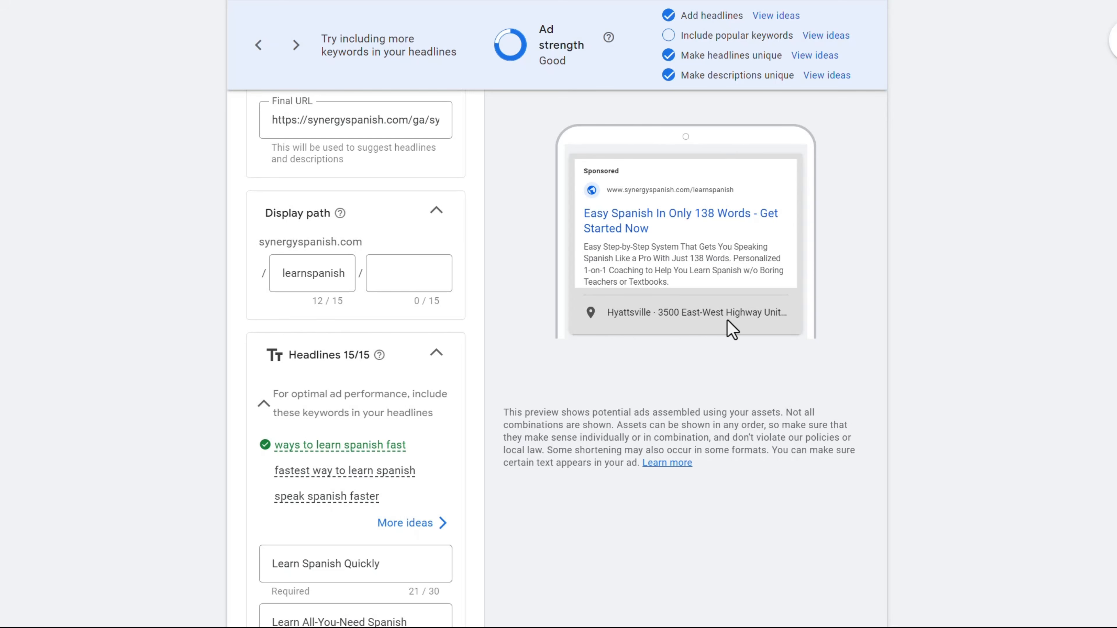
{"action": "scroll", "coordinate": [581, 401], "scroll_direction": "down", "scroll_amount": 5}
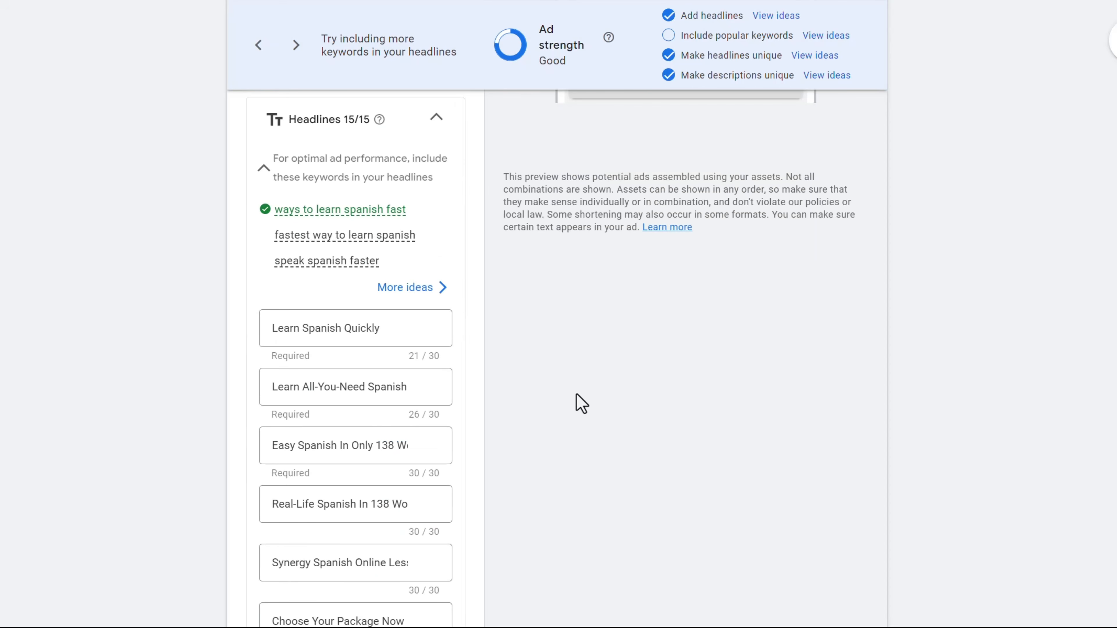
Finish the ad with its current headlines and descriptions, leaving the business name, sitelinks and callouts empty.
{"action": "scroll", "coordinate": [581, 401], "scroll_direction": "down", "scroll_amount": 7}
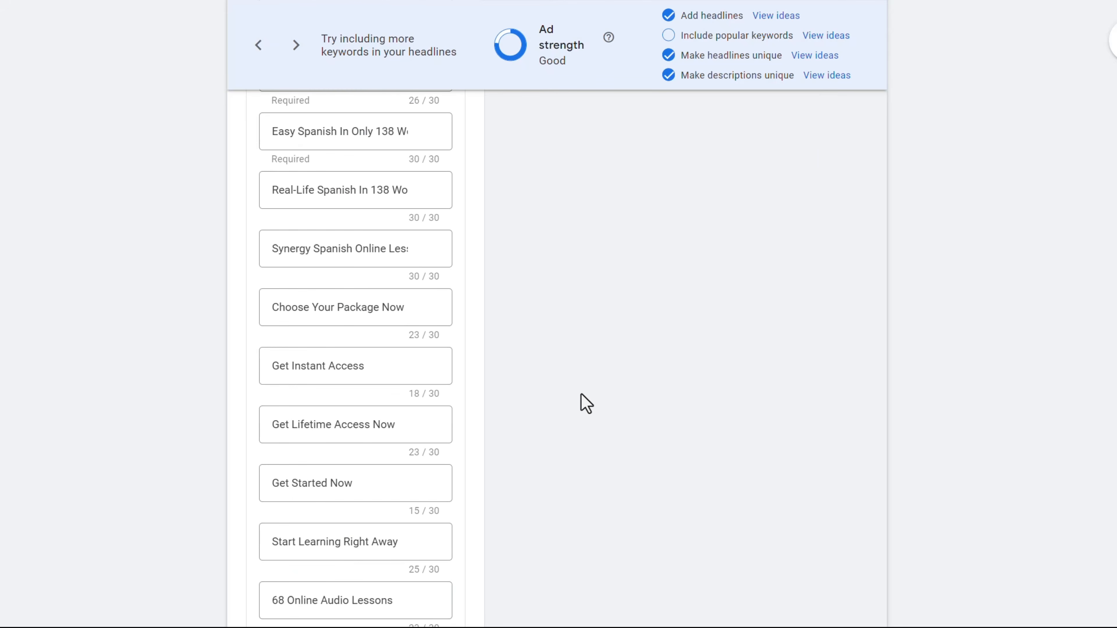
{"action": "scroll", "coordinate": [610, 378], "scroll_direction": "down", "scroll_amount": 3}
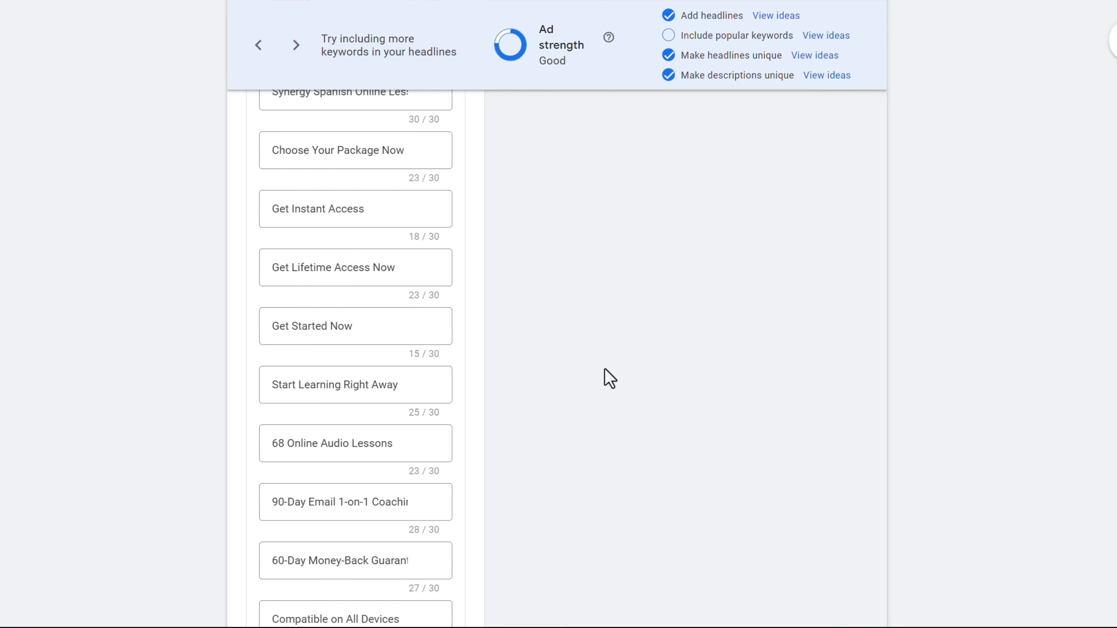
{"action": "scroll", "coordinate": [609, 378], "scroll_direction": "down", "scroll_amount": 3}
{"action": "scroll", "coordinate": [610, 379], "scroll_direction": "down", "scroll_amount": 3}
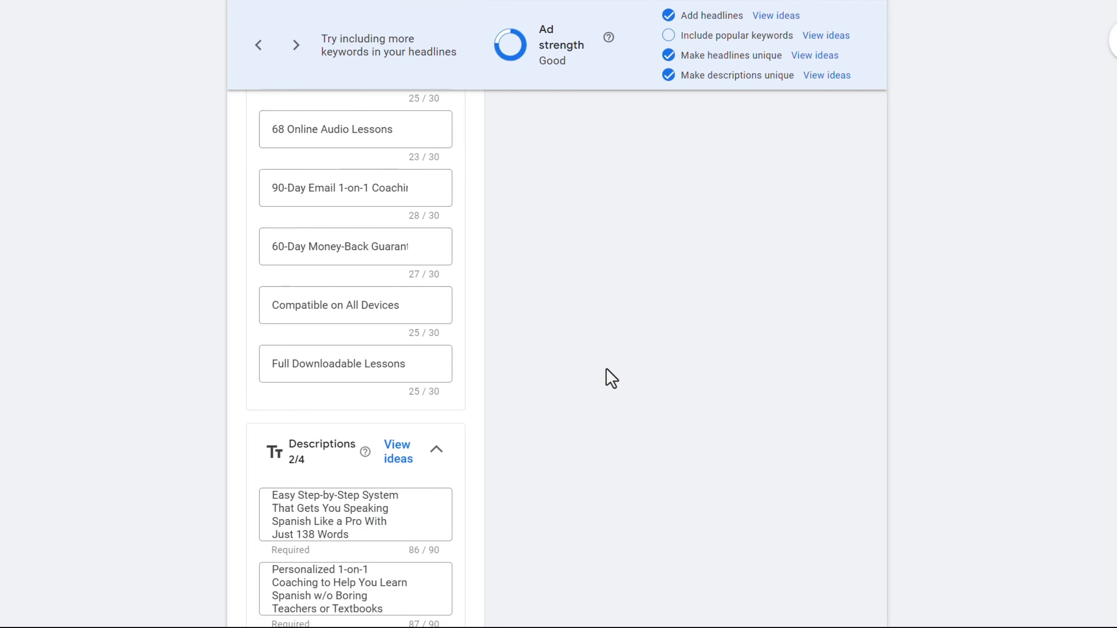
{"action": "scroll", "coordinate": [611, 378], "scroll_direction": "down", "scroll_amount": 13}
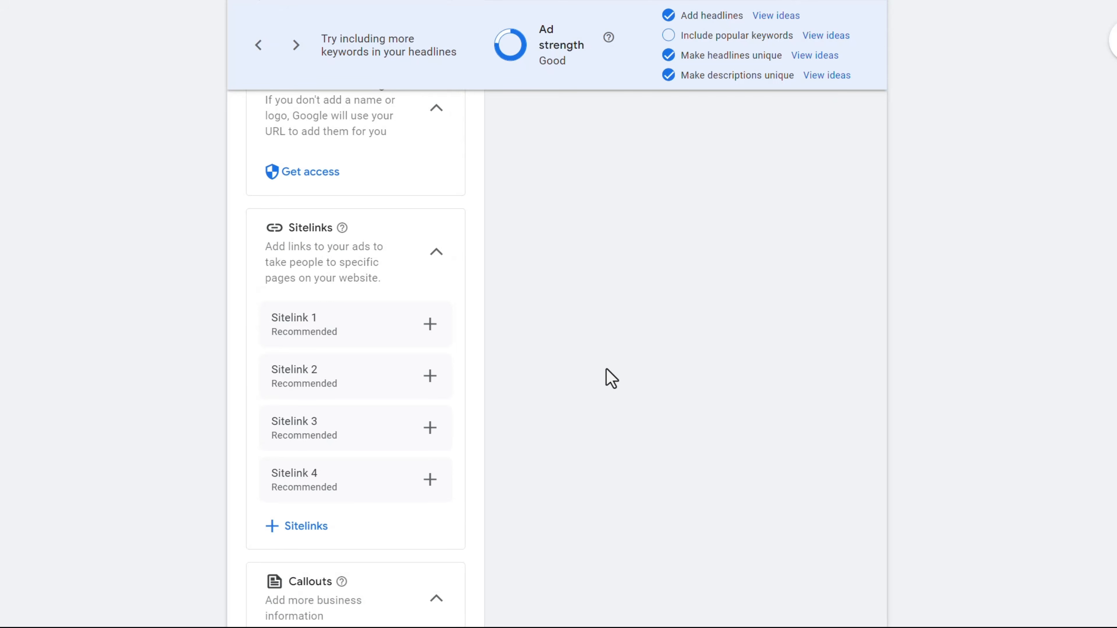
{"action": "scroll", "coordinate": [611, 379], "scroll_direction": "down", "scroll_amount": 2}
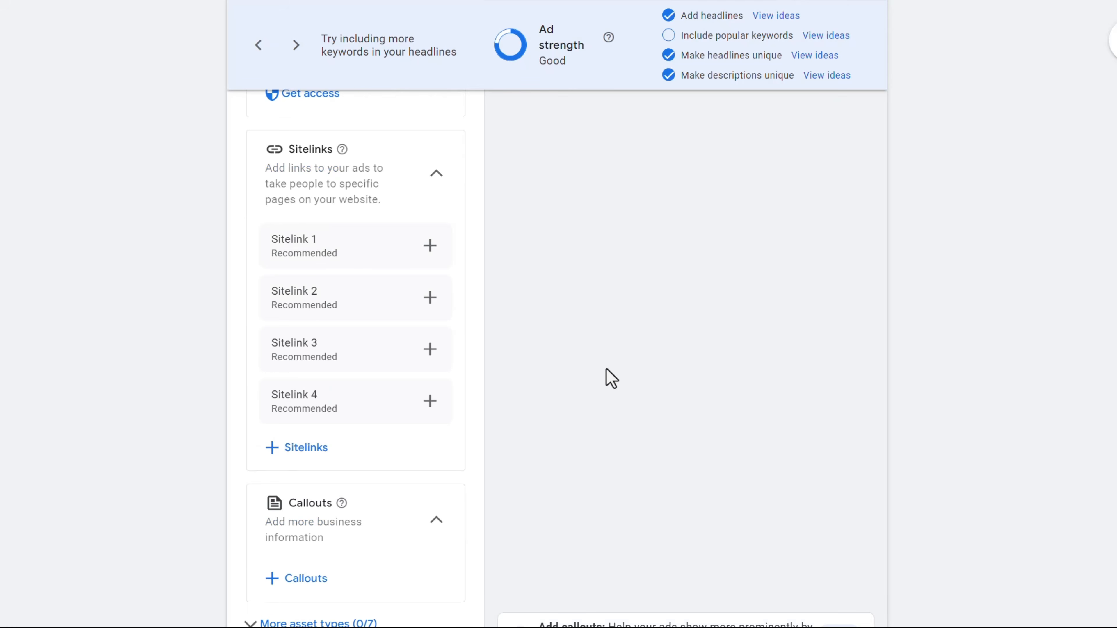
{"action": "scroll", "coordinate": [611, 378], "scroll_direction": "down", "scroll_amount": 4}
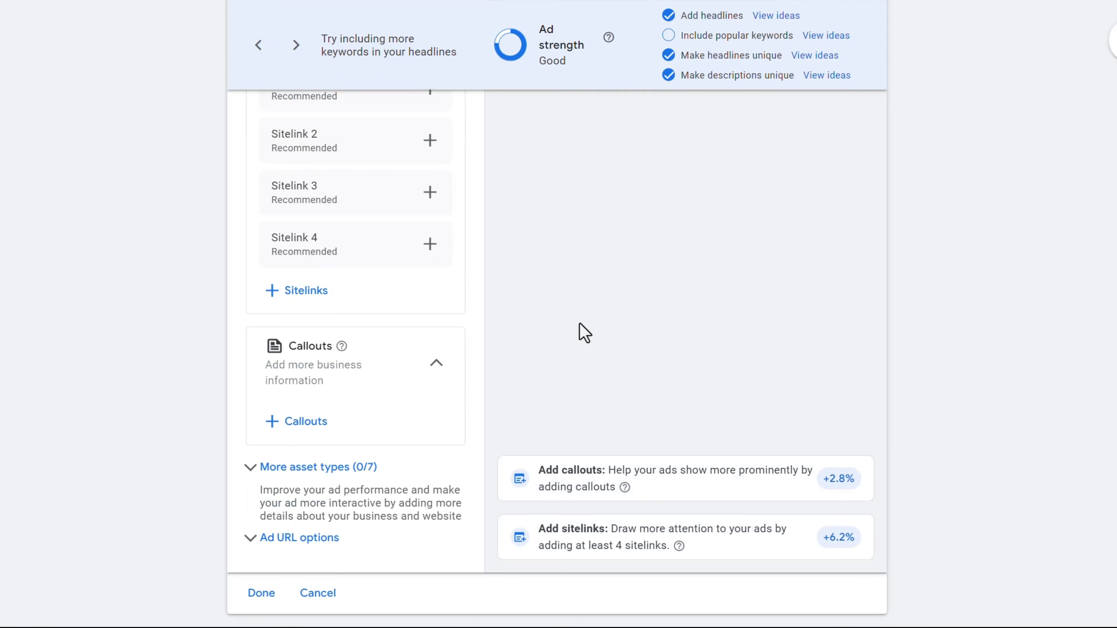
{"action": "scroll", "coordinate": [580, 325], "scroll_direction": "down", "scroll_amount": 2}
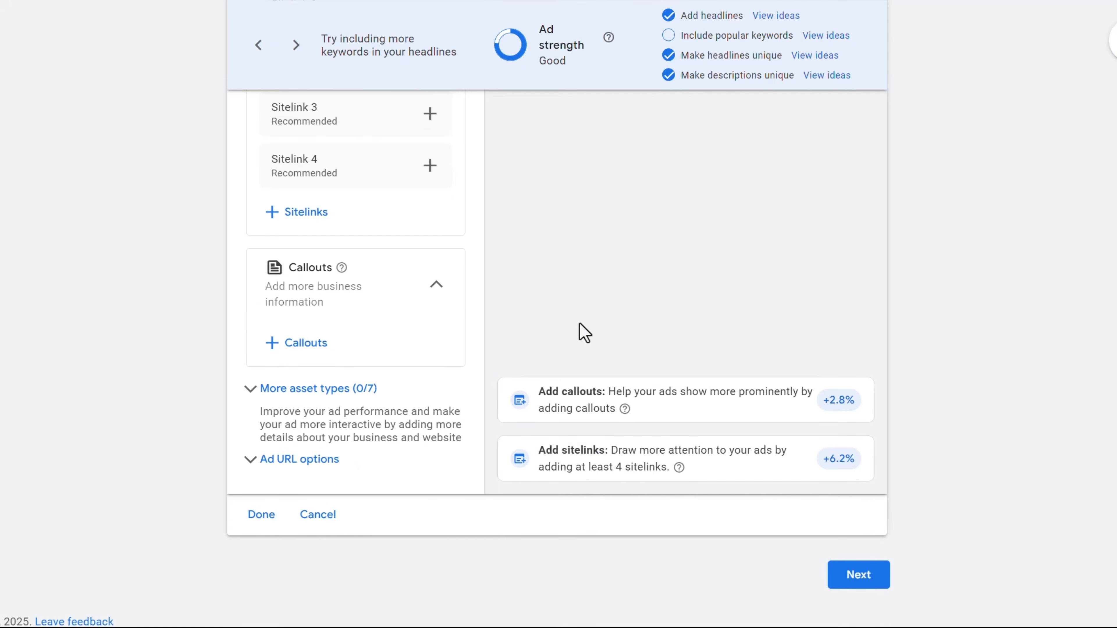
{"action": "left_click", "coordinate": [243, 526]}
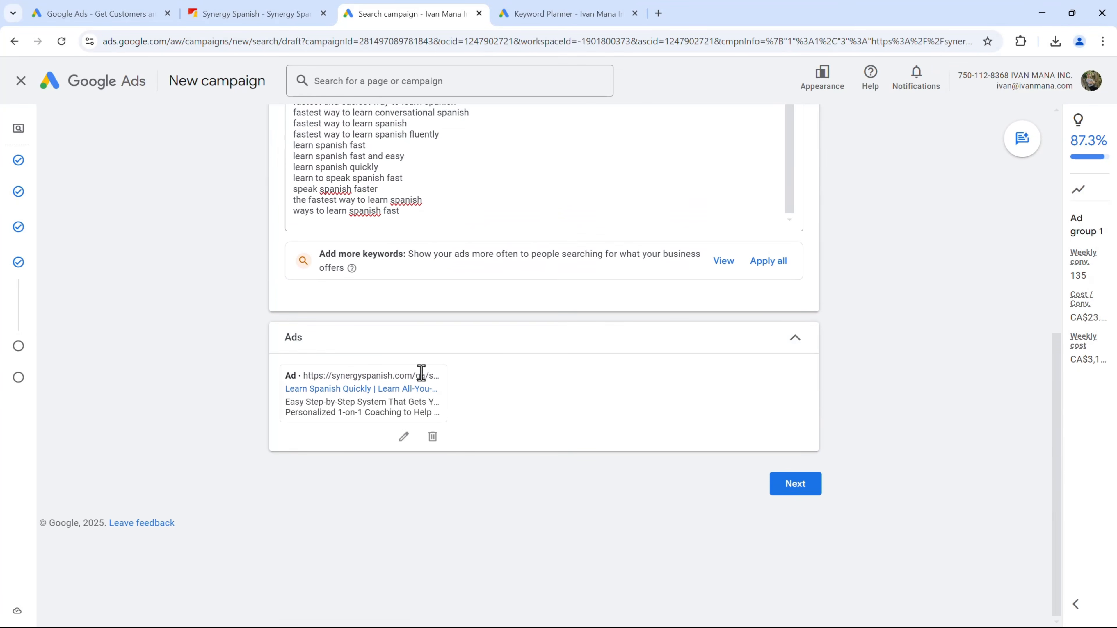
Rename the ad group as "Learn Spanish Fast".
{"action": "scroll", "coordinate": [421, 373], "scroll_direction": "up", "scroll_amount": 5}
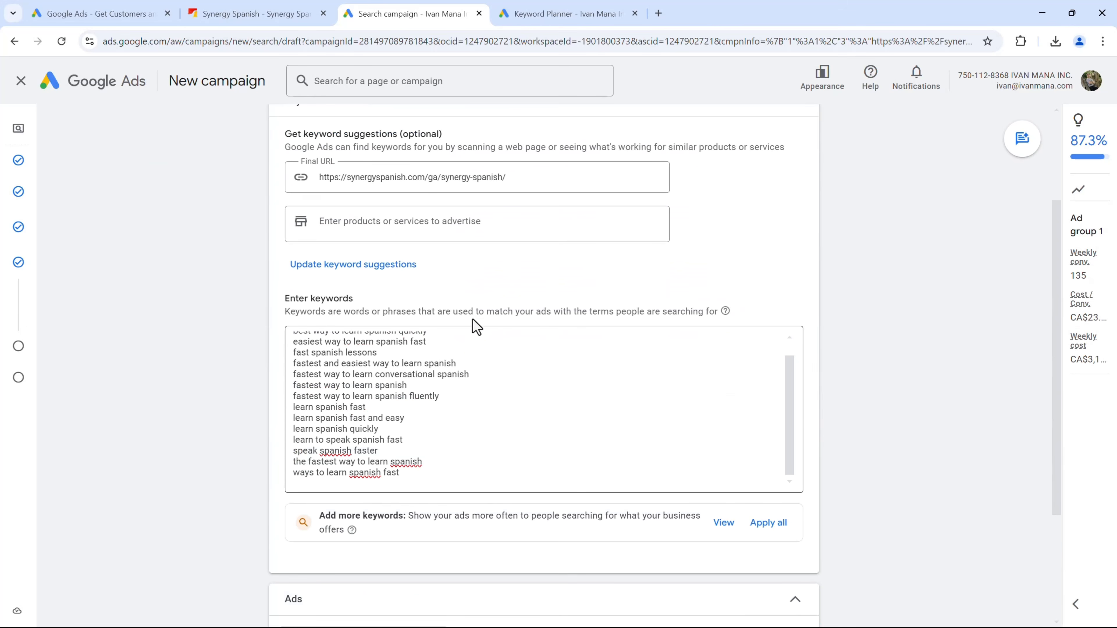
{"action": "scroll", "coordinate": [187, 469], "scroll_direction": "up", "scroll_amount": 3}
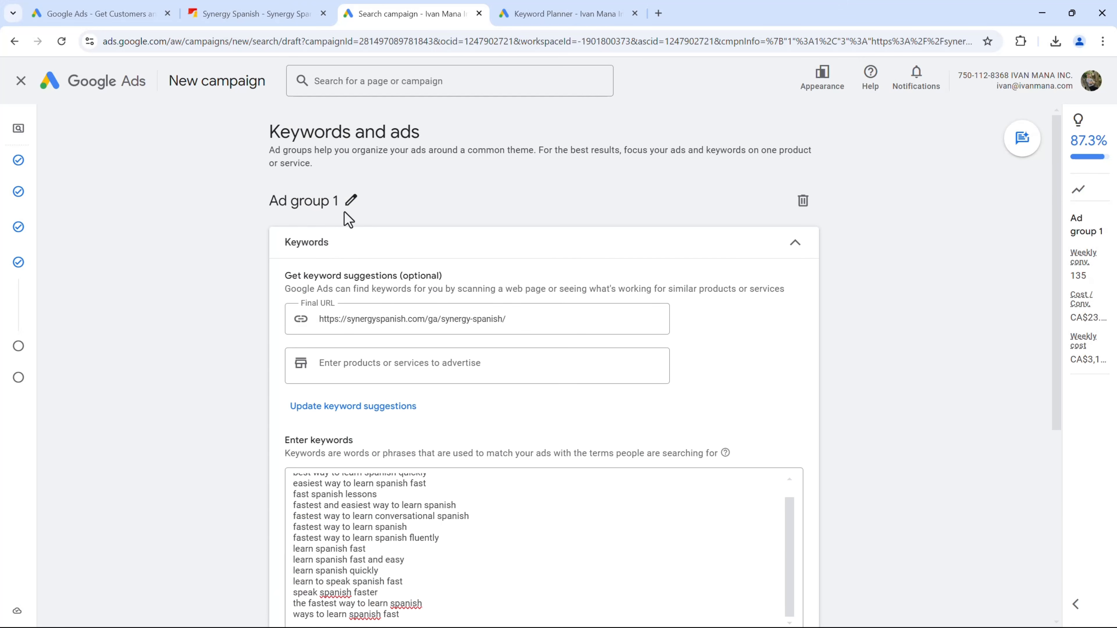
{"action": "left_click", "coordinate": [351, 201]}
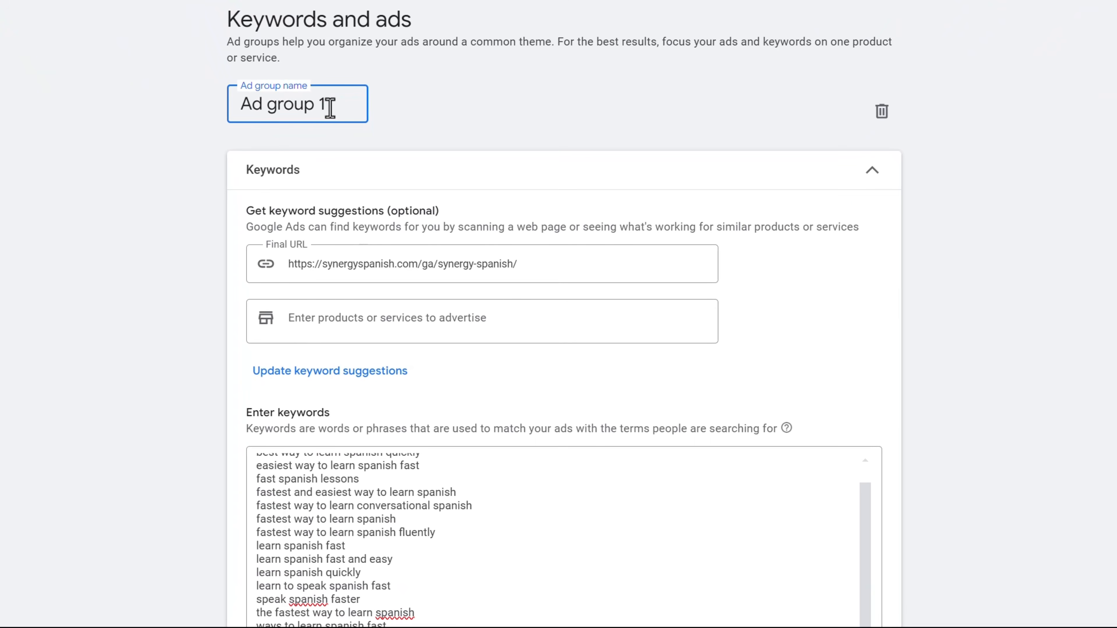
{"action": "triple_click", "coordinate": [330, 107]}
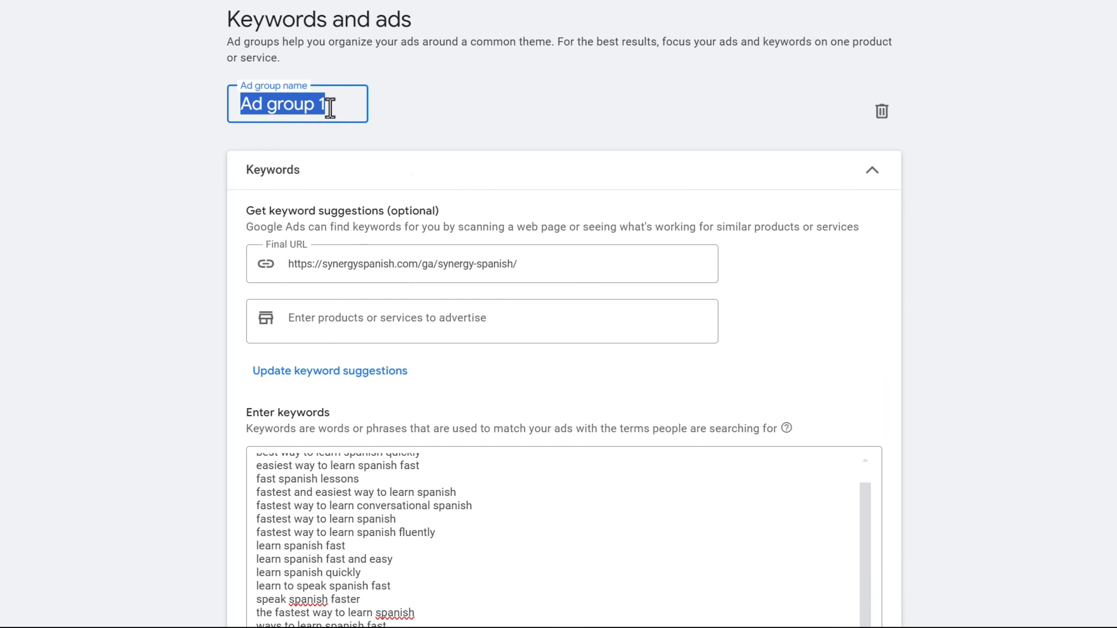
{"action": "type", "text": "Learn SpanishF"}
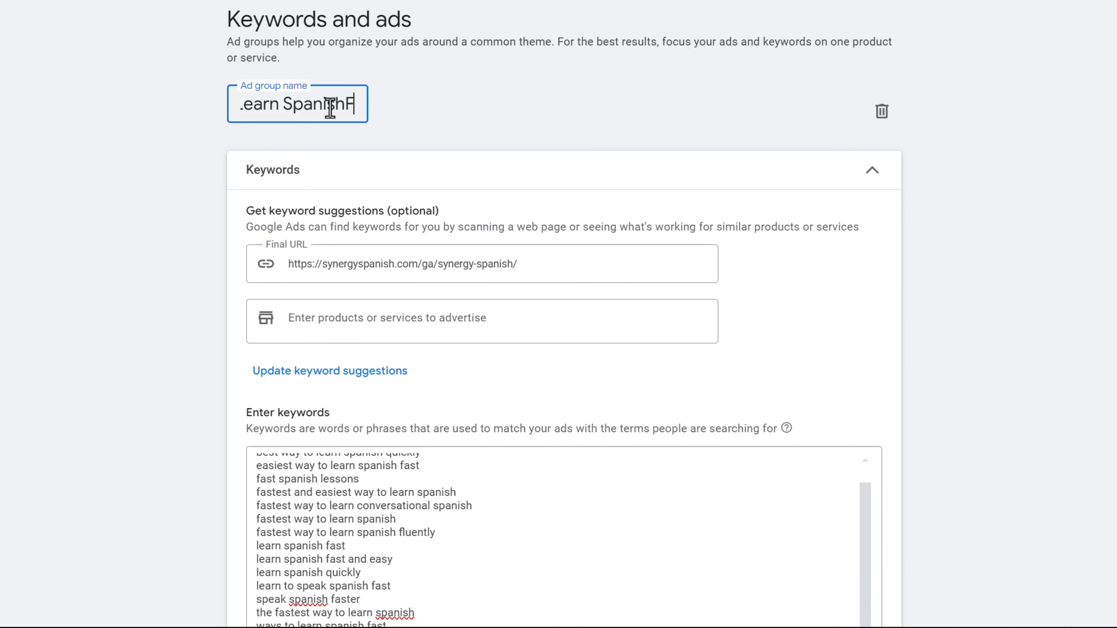
{"action": "key", "text": "BackSpace"}
{"action": "type", "text": "Fast"}
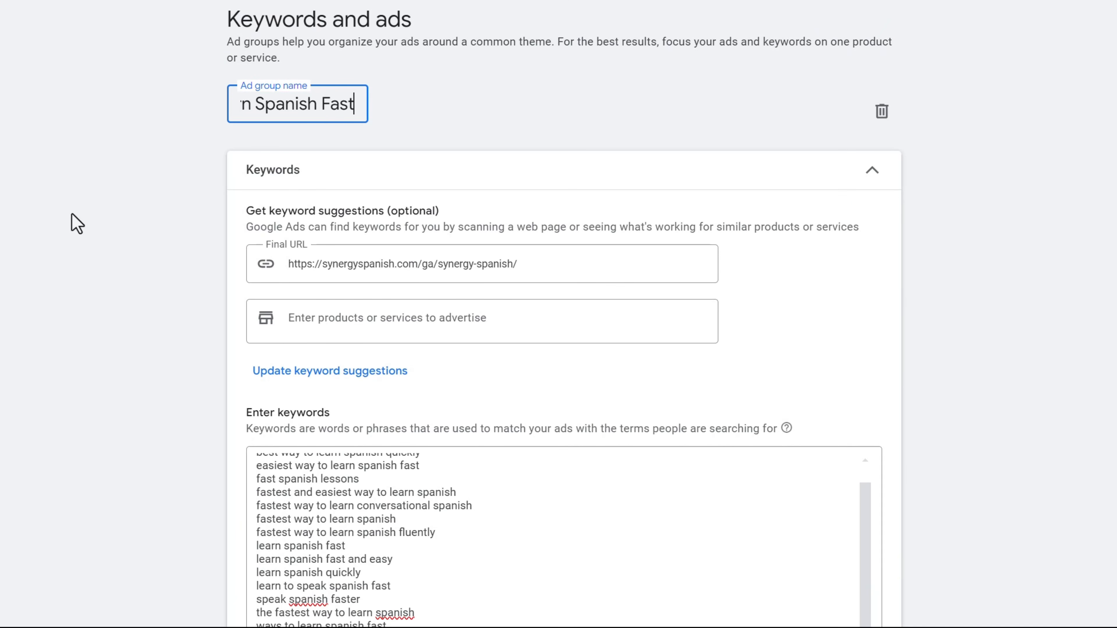
{"action": "left_click", "coordinate": [18, 204]}
Continue to the budget stage, keep the recommended CA$450.00 average daily budget and proceed to the campaign review.
{"action": "scroll", "coordinate": [122, 257], "scroll_direction": "down", "scroll_amount": 5}
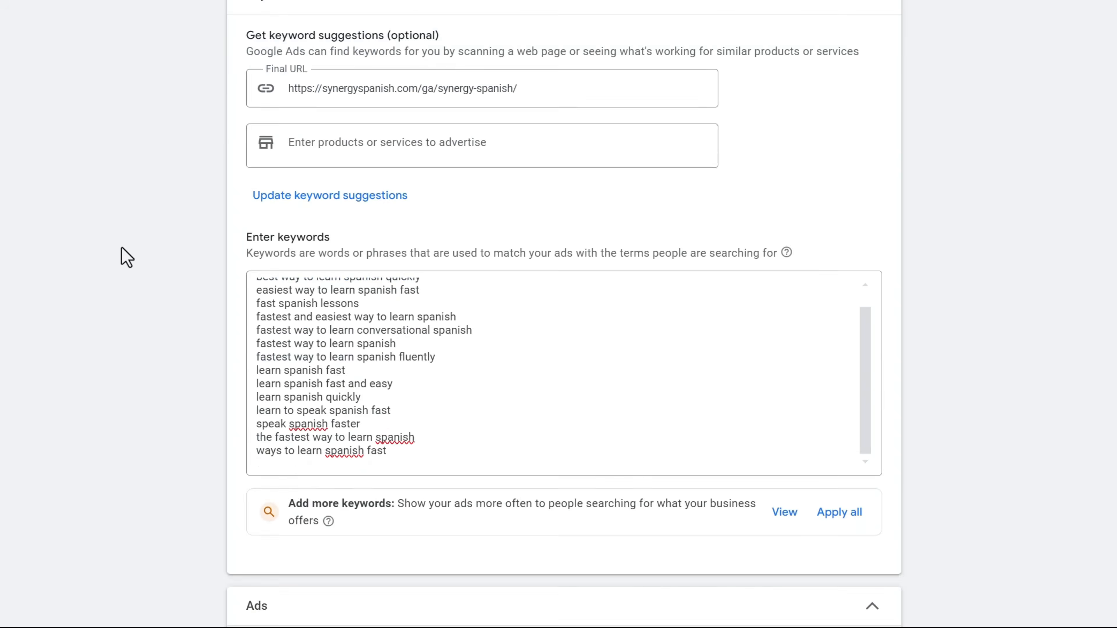
{"action": "left_click", "coordinate": [863, 565]}
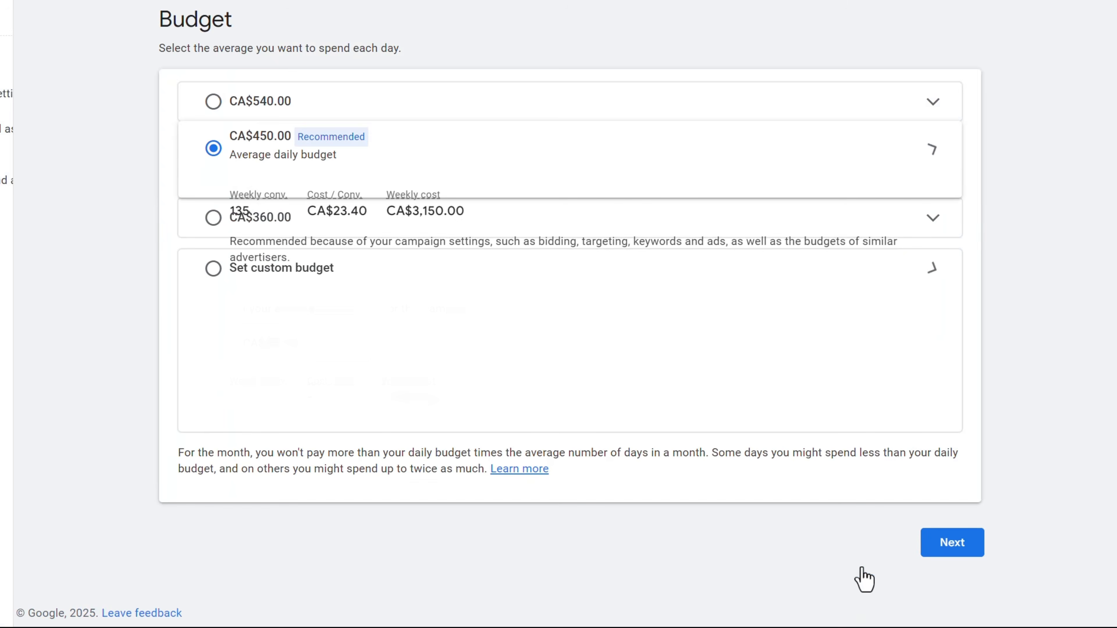
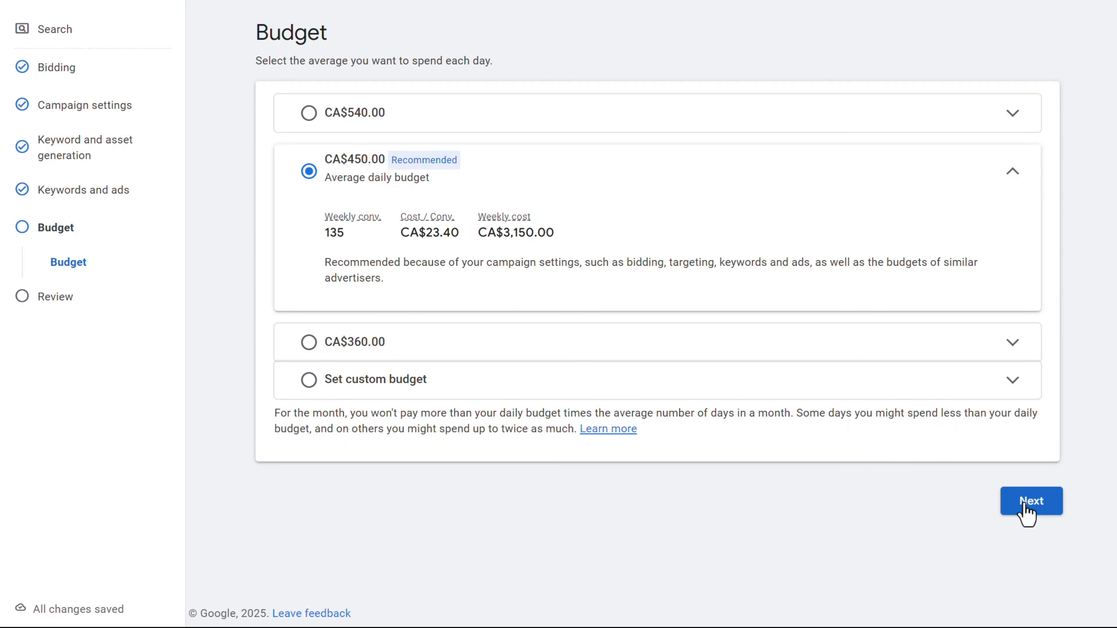
{"action": "left_click", "coordinate": [1026, 515]}
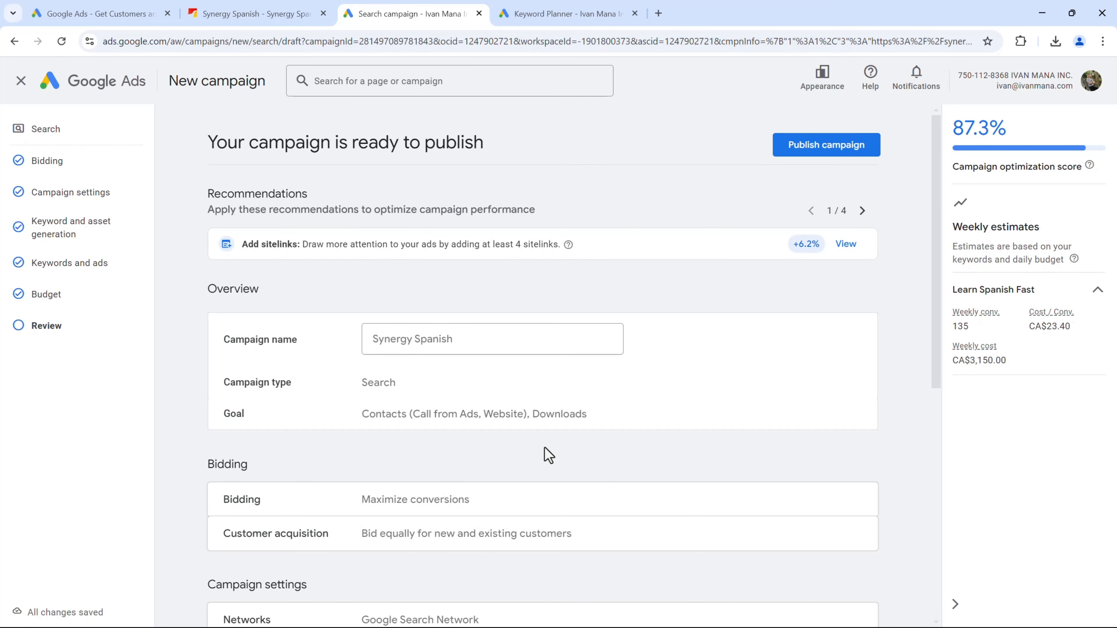
Check the campaign summary from overview to budget and publish the Synergy Spanish campaign without applying the recommendations.
{"action": "scroll", "coordinate": [545, 447], "scroll_direction": "down", "scroll_amount": 1}
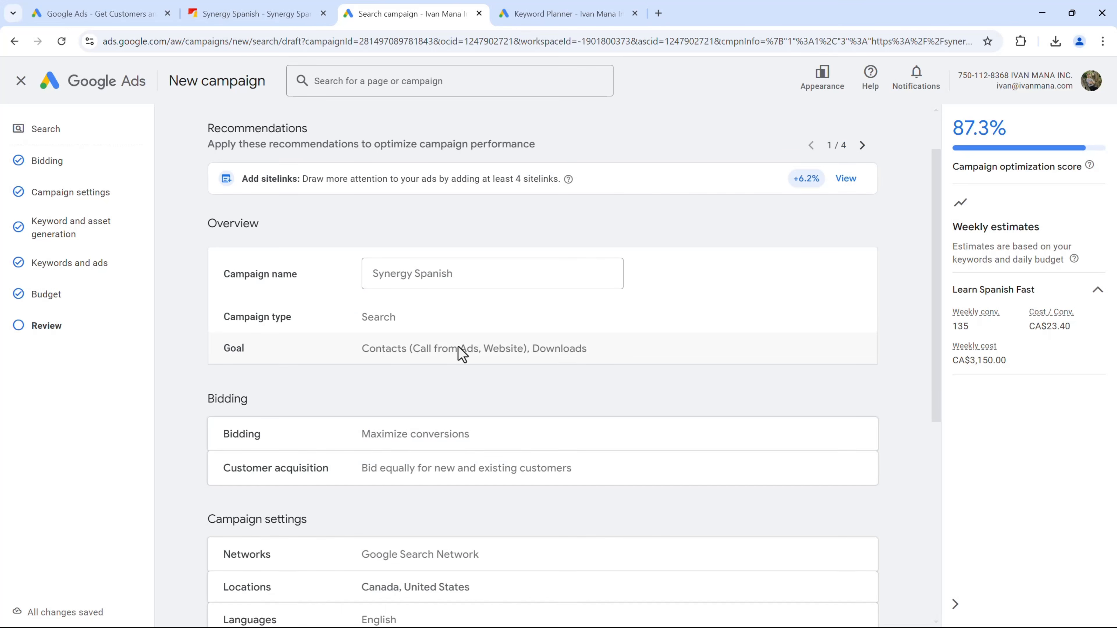
{"action": "scroll", "coordinate": [512, 422], "scroll_direction": "down", "scroll_amount": 2}
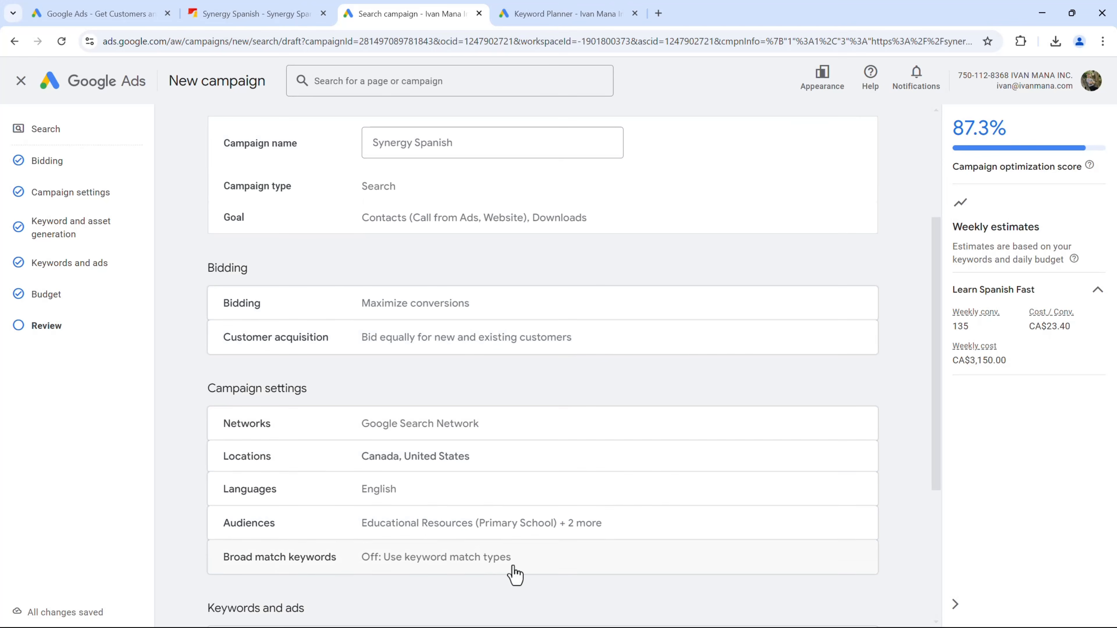
{"action": "scroll", "coordinate": [511, 571], "scroll_direction": "down", "scroll_amount": 2}
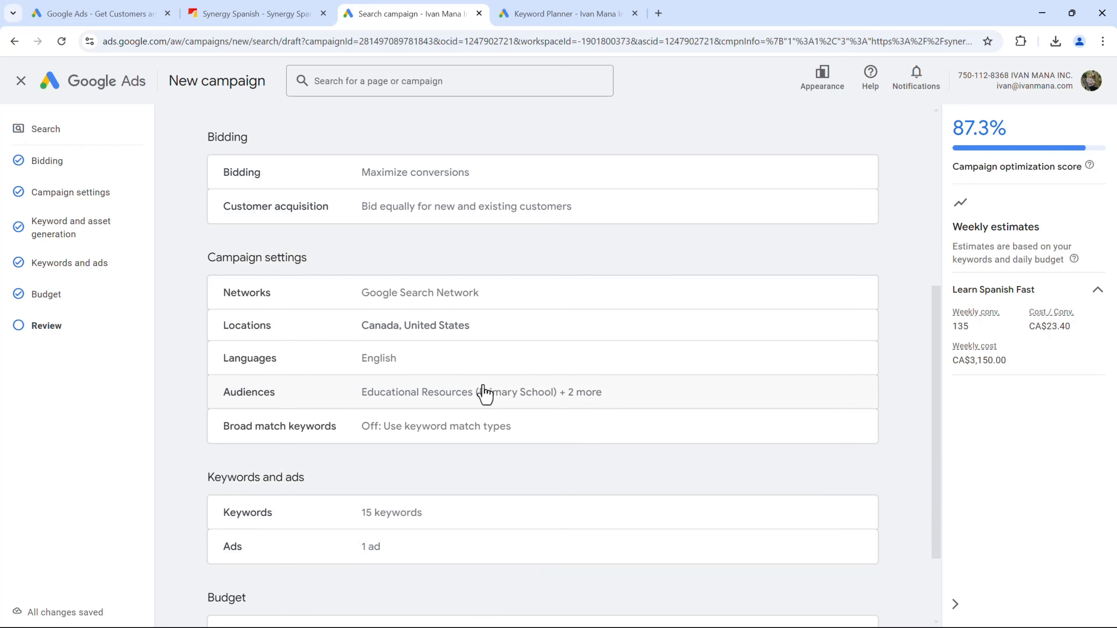
{"action": "scroll", "coordinate": [488, 462], "scroll_direction": "down", "scroll_amount": 2}
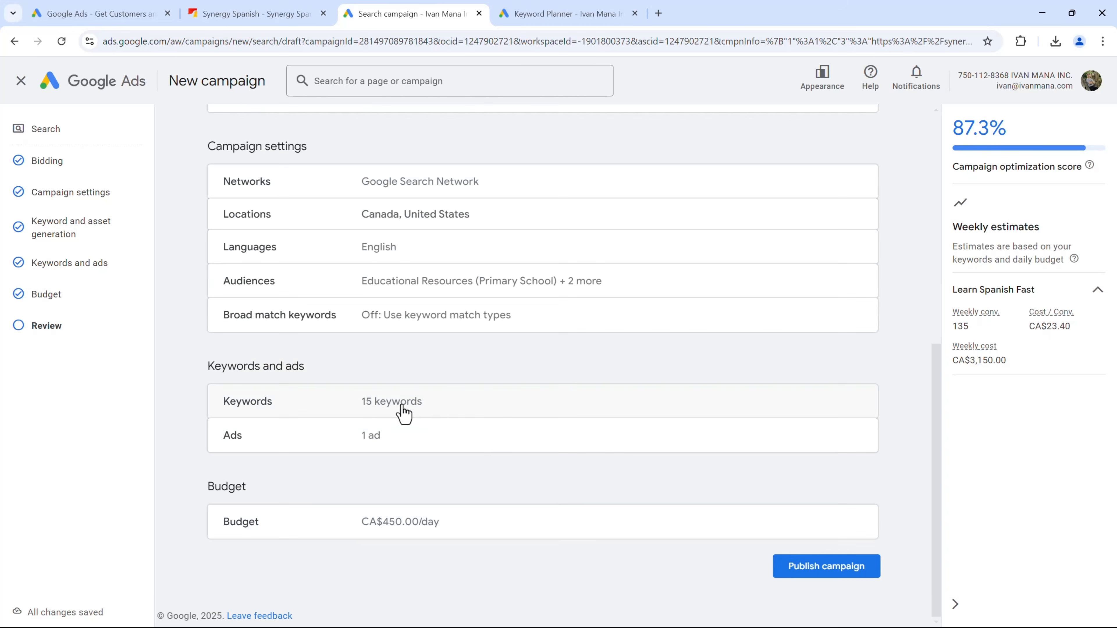
{"action": "scroll", "coordinate": [417, 544], "scroll_direction": "up", "scroll_amount": 7}
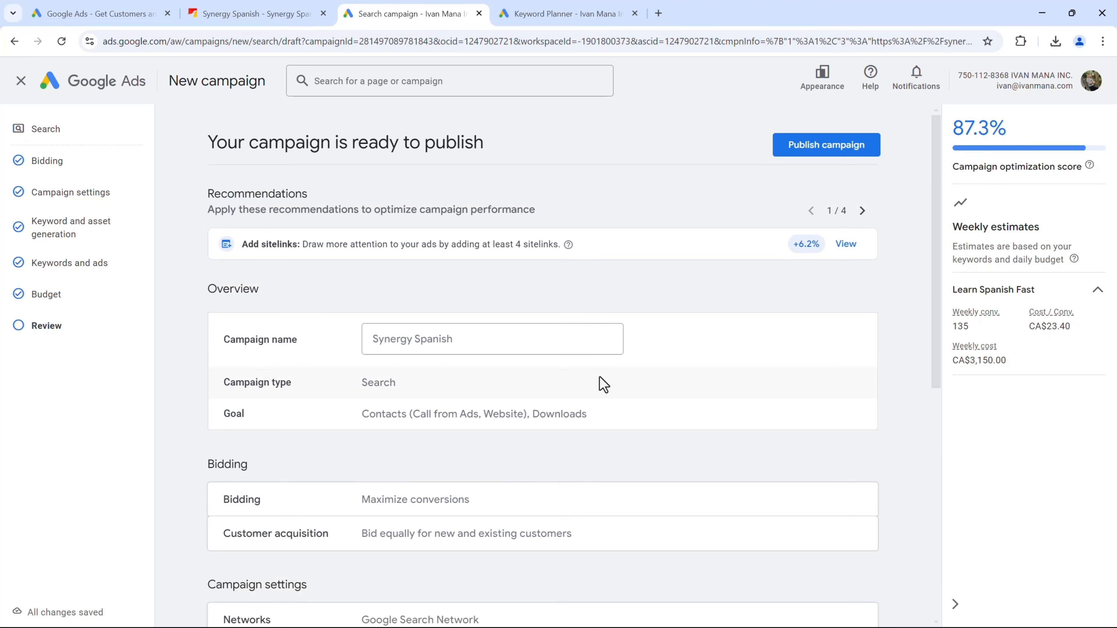
{"action": "left_click", "coordinate": [804, 146]}
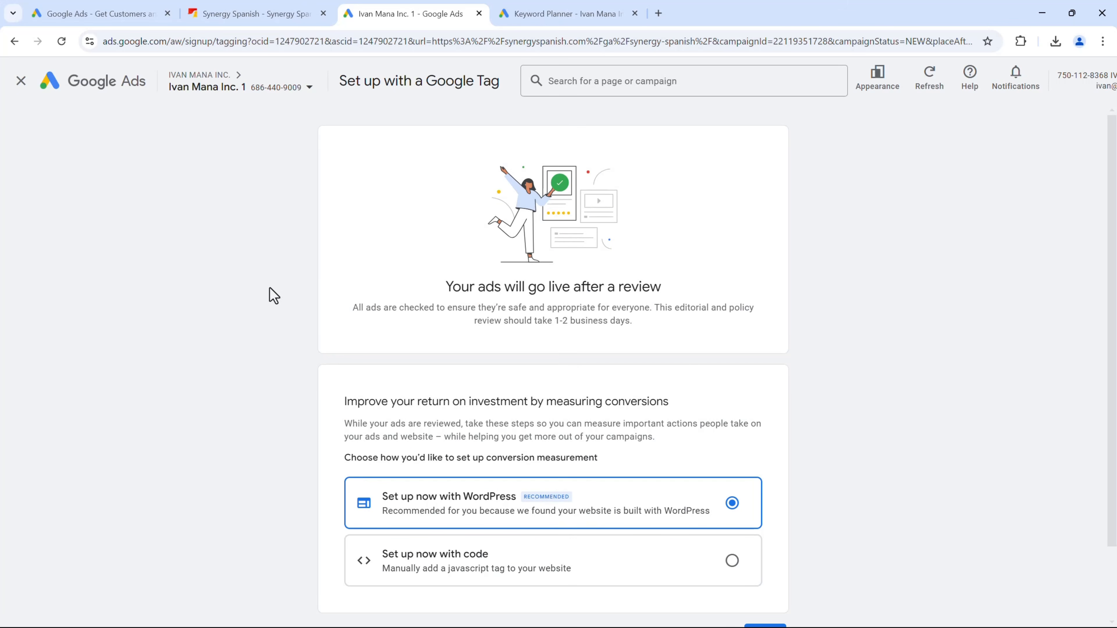
Read the WordPress instructions for installing the Google tag, test the tag connection and leave the tag setup.
{"action": "scroll", "coordinate": [271, 295], "scroll_direction": "down", "scroll_amount": 2}
{"action": "left_click", "coordinate": [764, 550]}
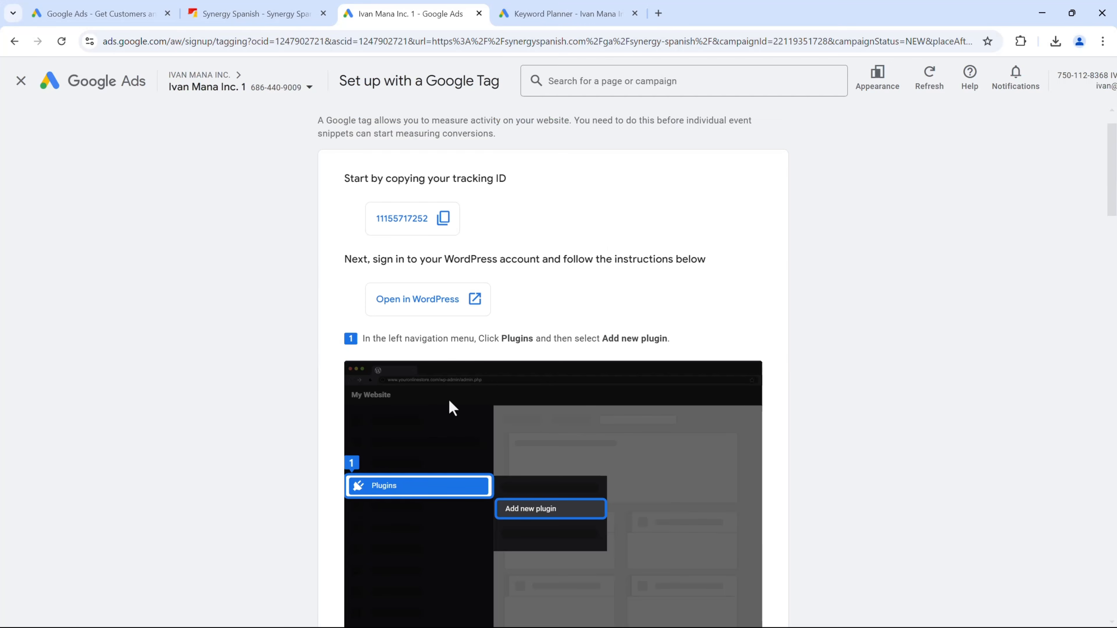
{"action": "scroll", "coordinate": [220, 330], "scroll_direction": "up", "scroll_amount": 1}
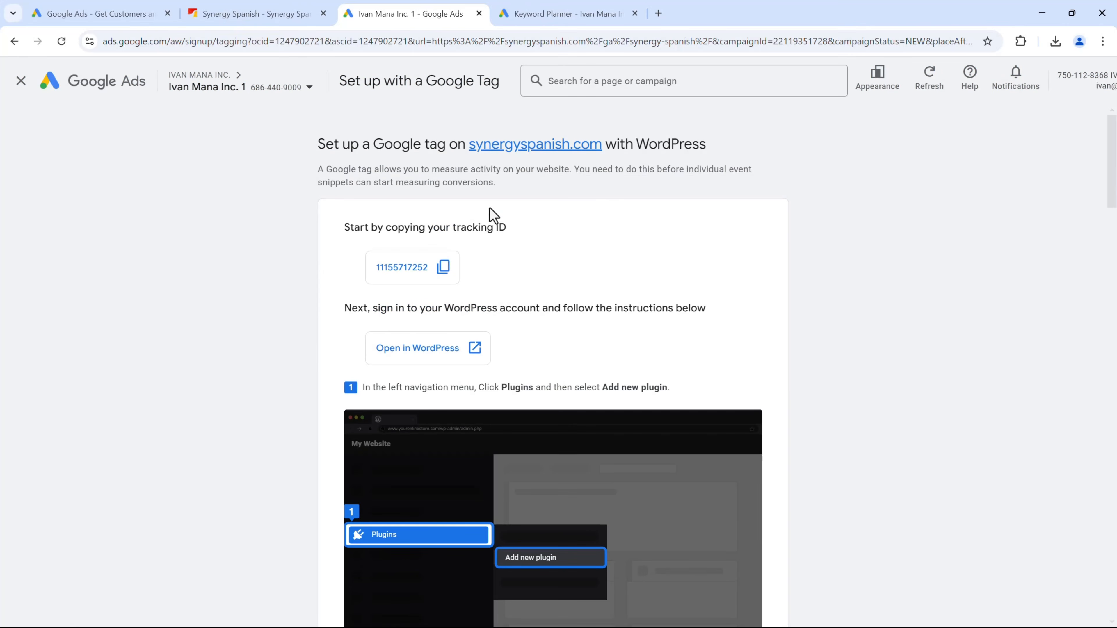
{"action": "scroll", "coordinate": [225, 317], "scroll_direction": "down", "scroll_amount": 13}
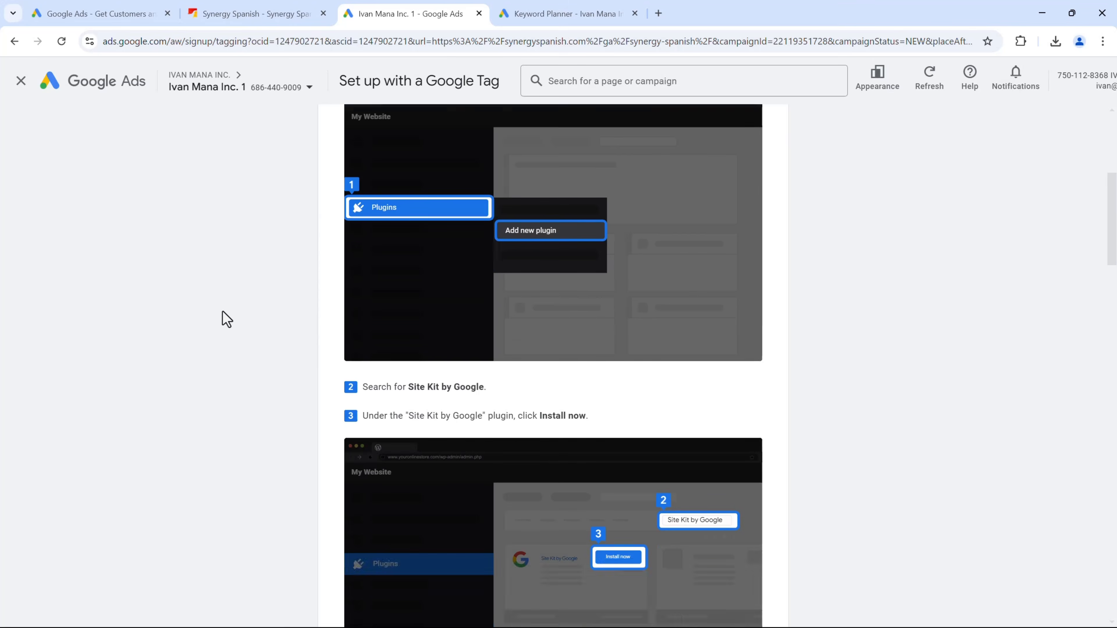
{"action": "scroll", "coordinate": [227, 319], "scroll_direction": "down", "scroll_amount": 20}
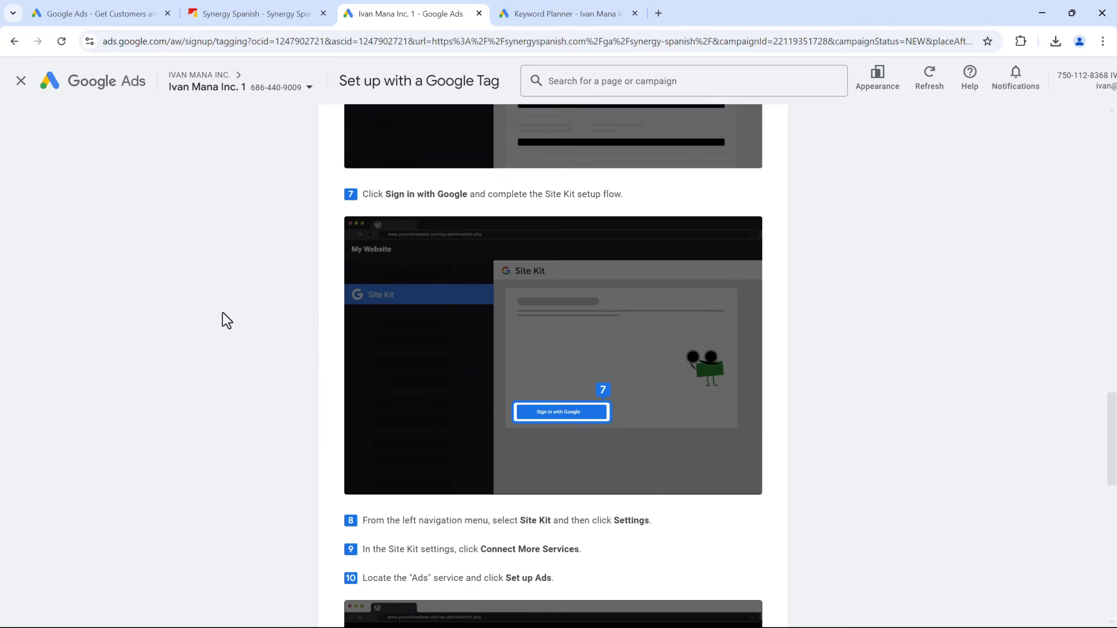
{"action": "scroll", "coordinate": [222, 319], "scroll_direction": "down", "scroll_amount": 6}
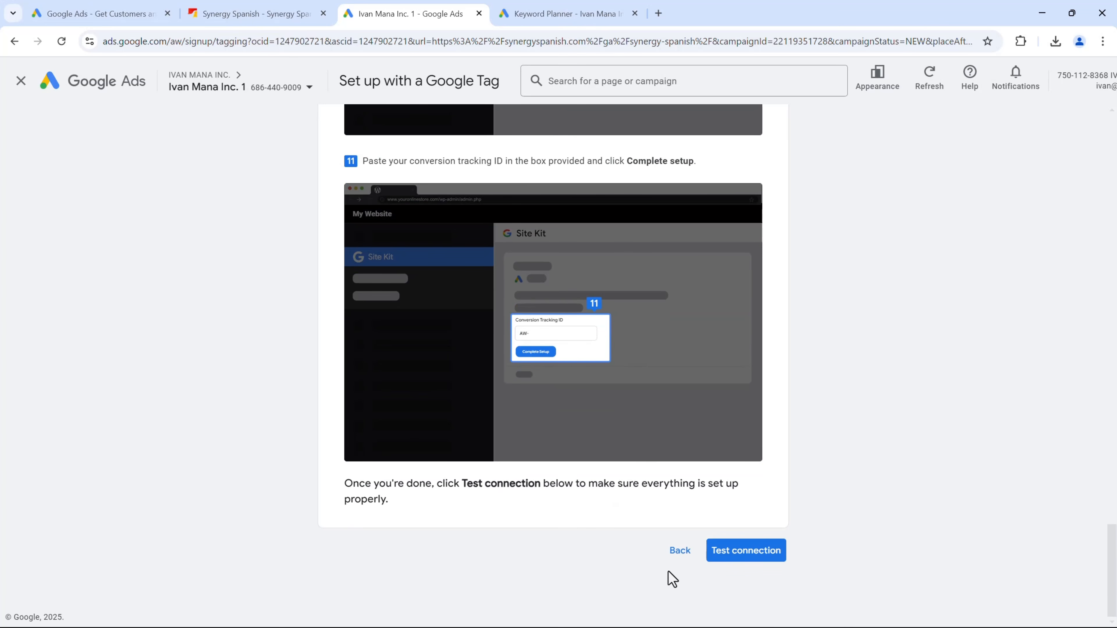
{"action": "left_click", "coordinate": [756, 549]}
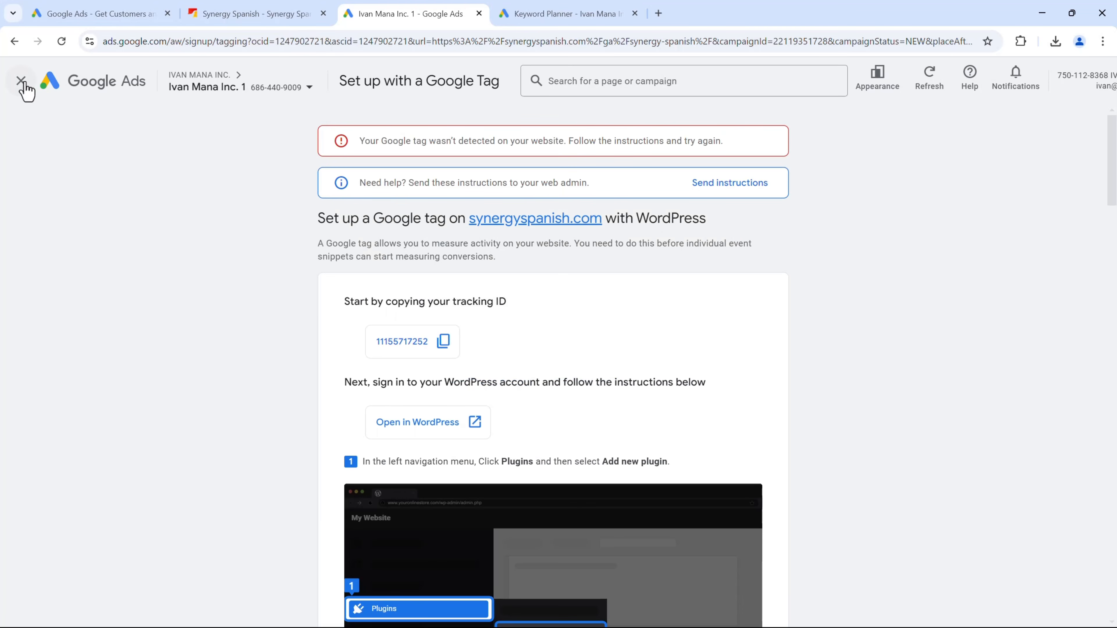
{"action": "left_click", "coordinate": [21, 81]}
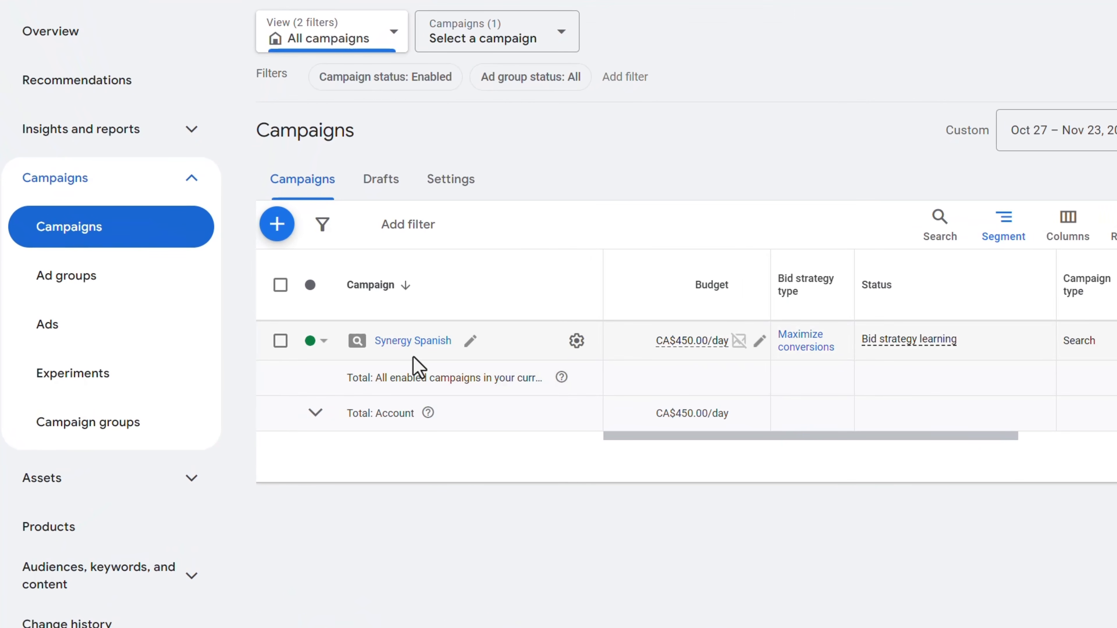
Permanently remove Ad group 1 from the Synergy Spanish campaign.
{"action": "left_click", "coordinate": [428, 345]}
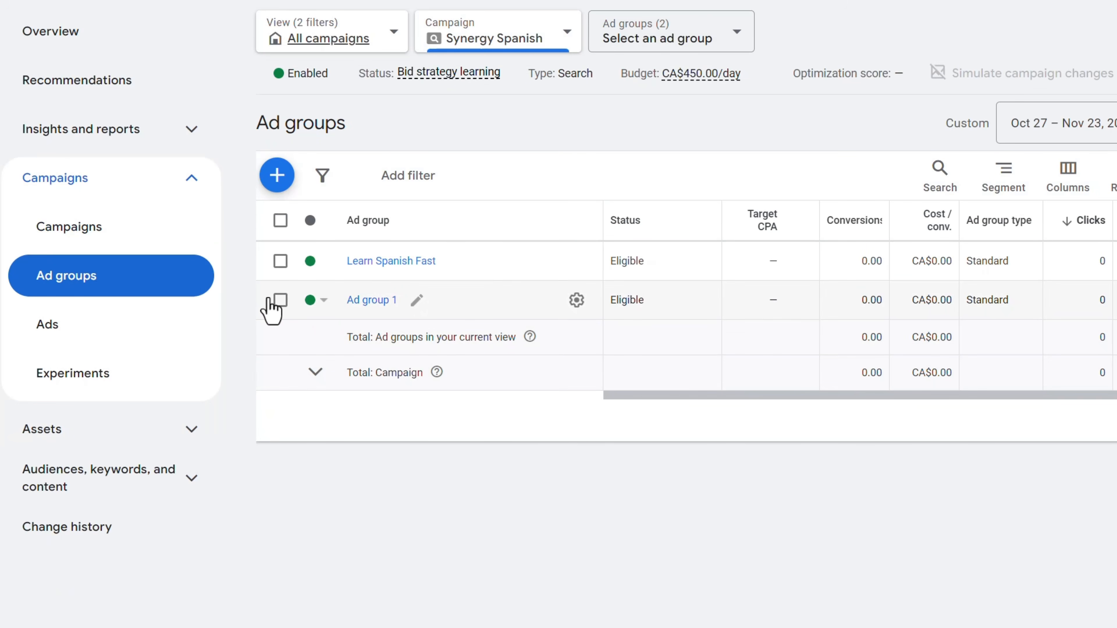
{"action": "left_click", "coordinate": [280, 304]}
{"action": "left_click", "coordinate": [389, 175]}
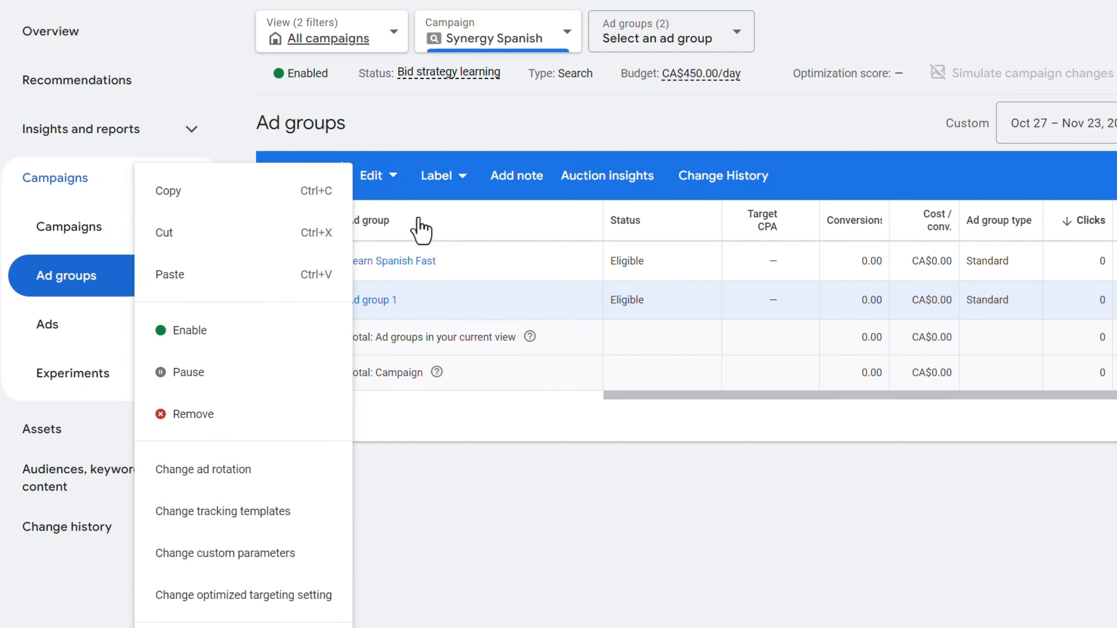
{"action": "left_click", "coordinate": [188, 423]}
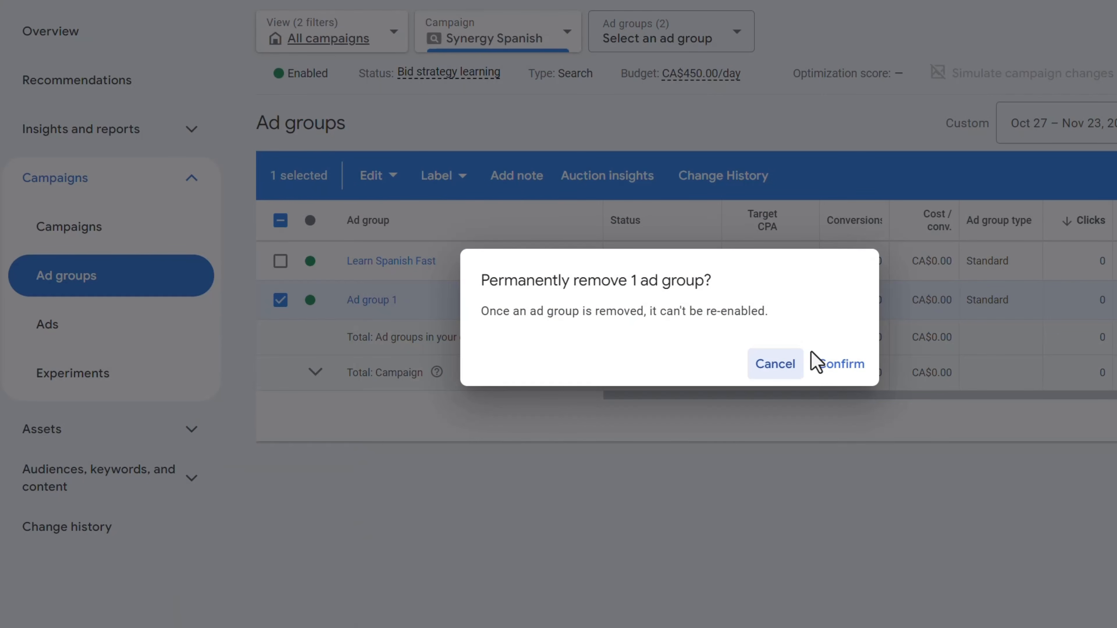
{"action": "left_click", "coordinate": [831, 363]}
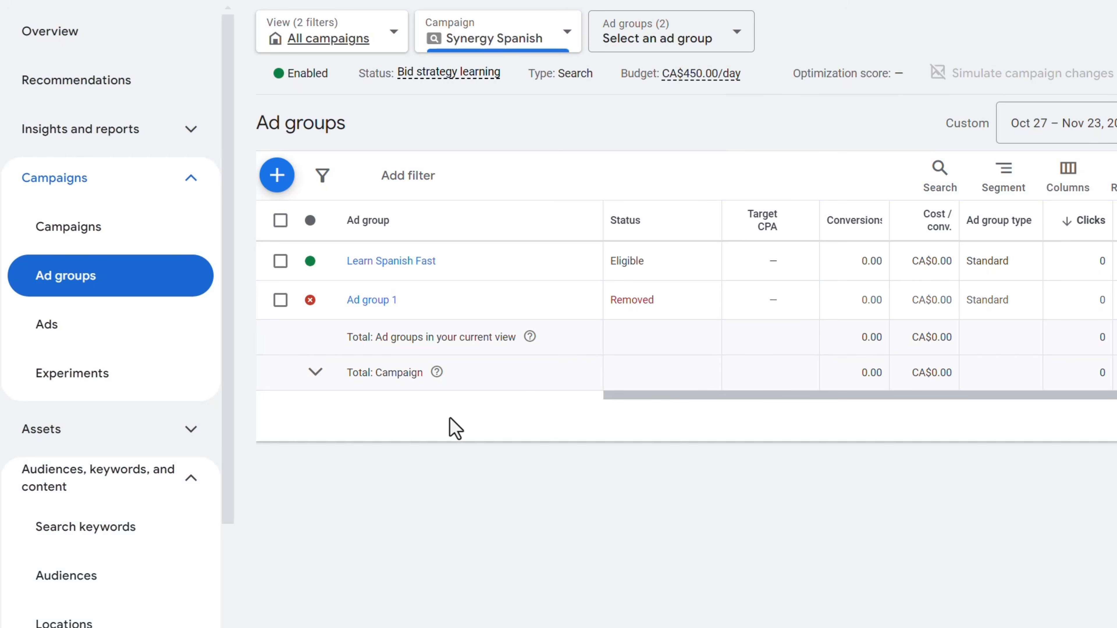
Filter the campaign's ad groups by status to show only Enabled ones.
{"action": "left_click", "coordinate": [700, 46]}
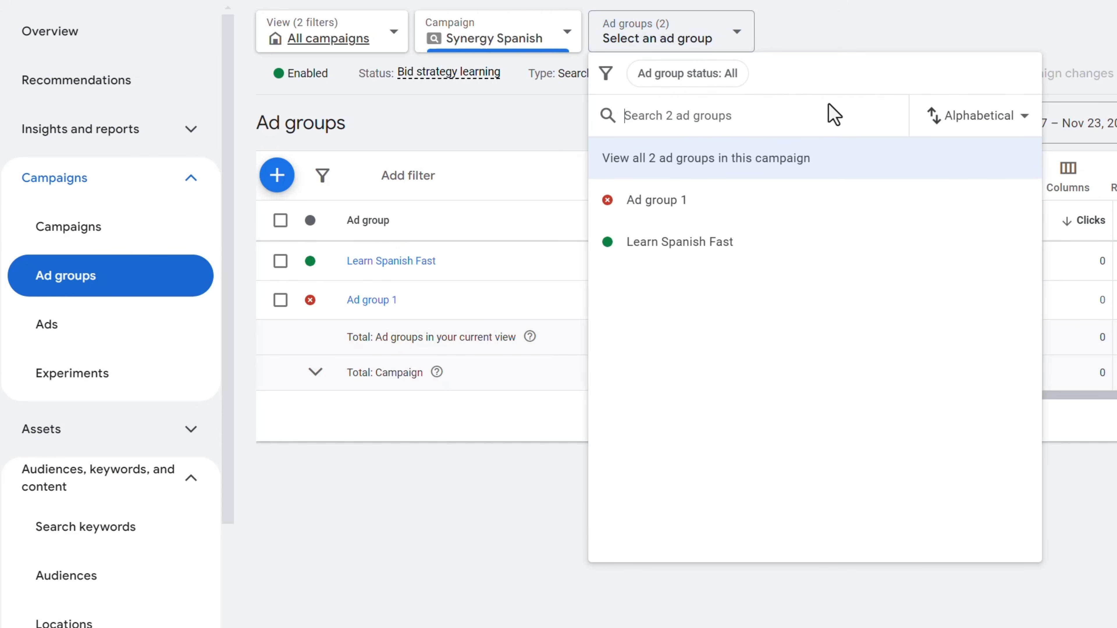
{"action": "left_click", "coordinate": [668, 76]}
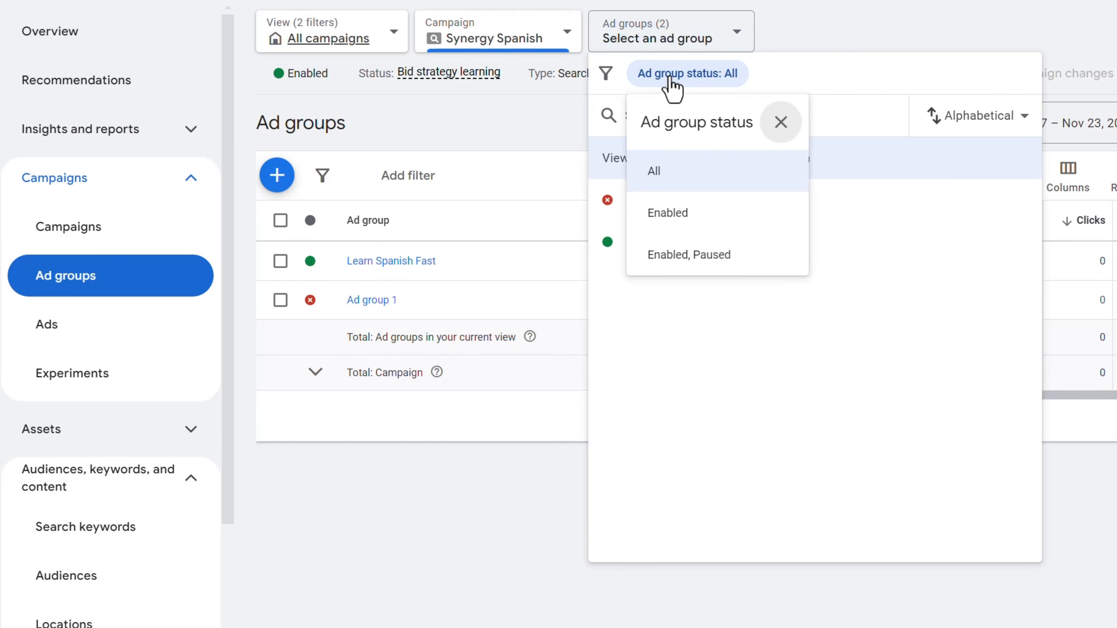
{"action": "left_click", "coordinate": [691, 219]}
{"action": "left_click", "coordinate": [506, 125]}
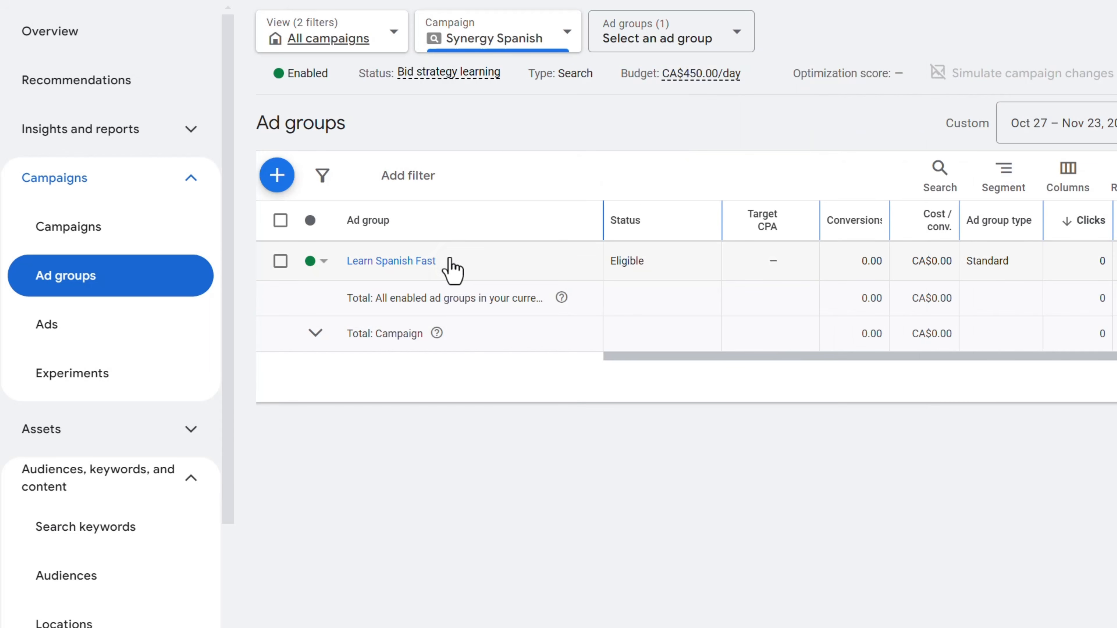
Change all 15 keywords in the Learn Spanish Fast ad group to Exact match, without keeping the originals as duplicates.
{"action": "left_click", "coordinate": [398, 263]}
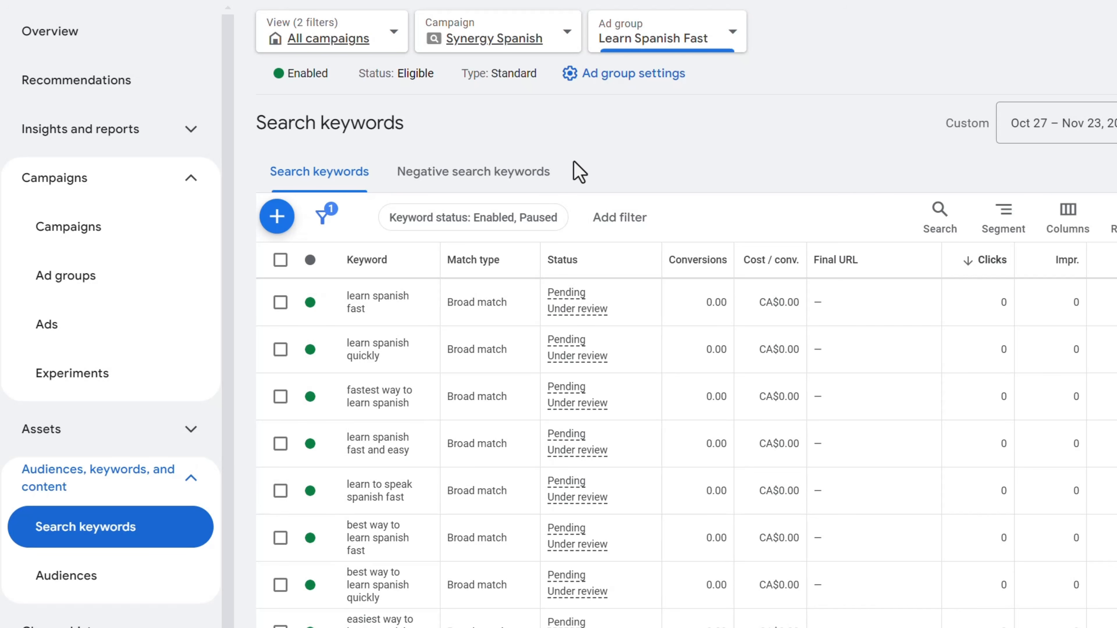
{"action": "left_click", "coordinate": [280, 264]}
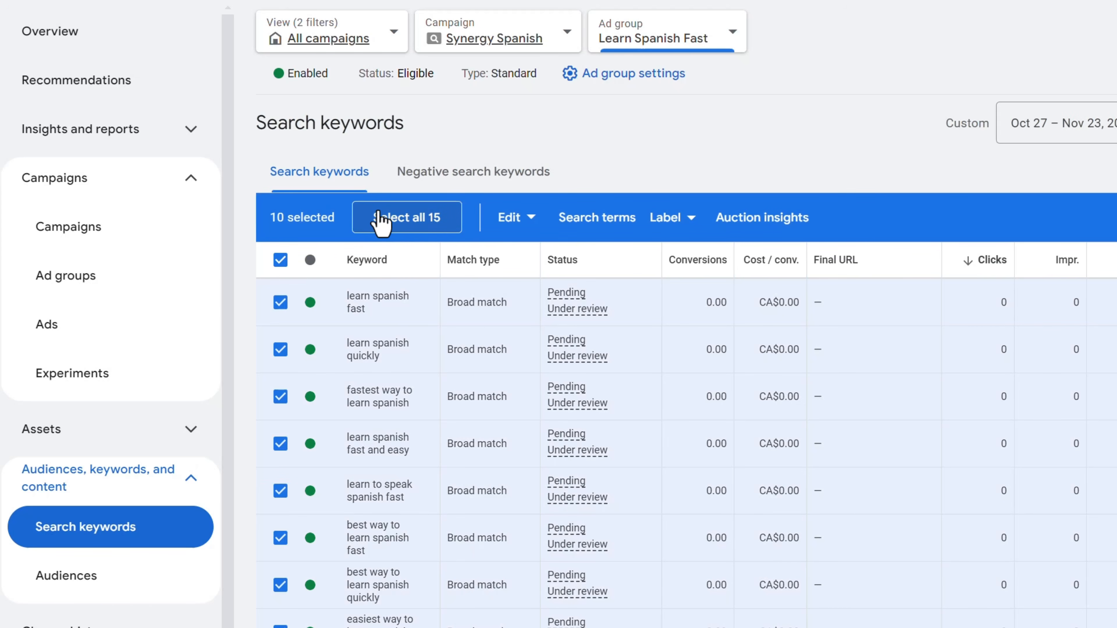
{"action": "left_click", "coordinate": [396, 226]}
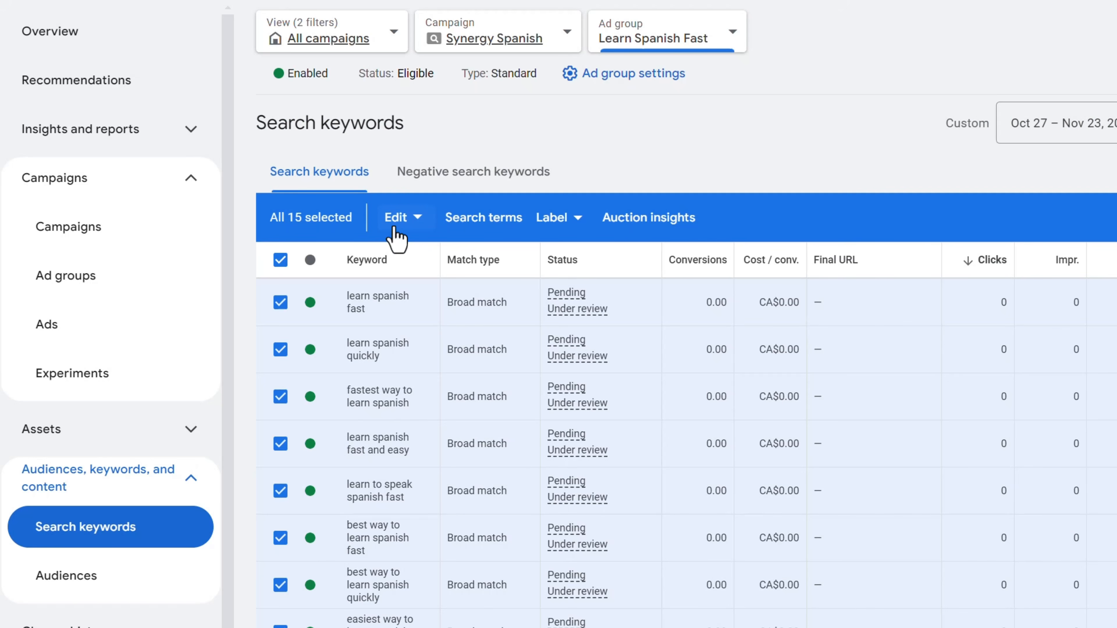
{"action": "left_click", "coordinate": [396, 219]}
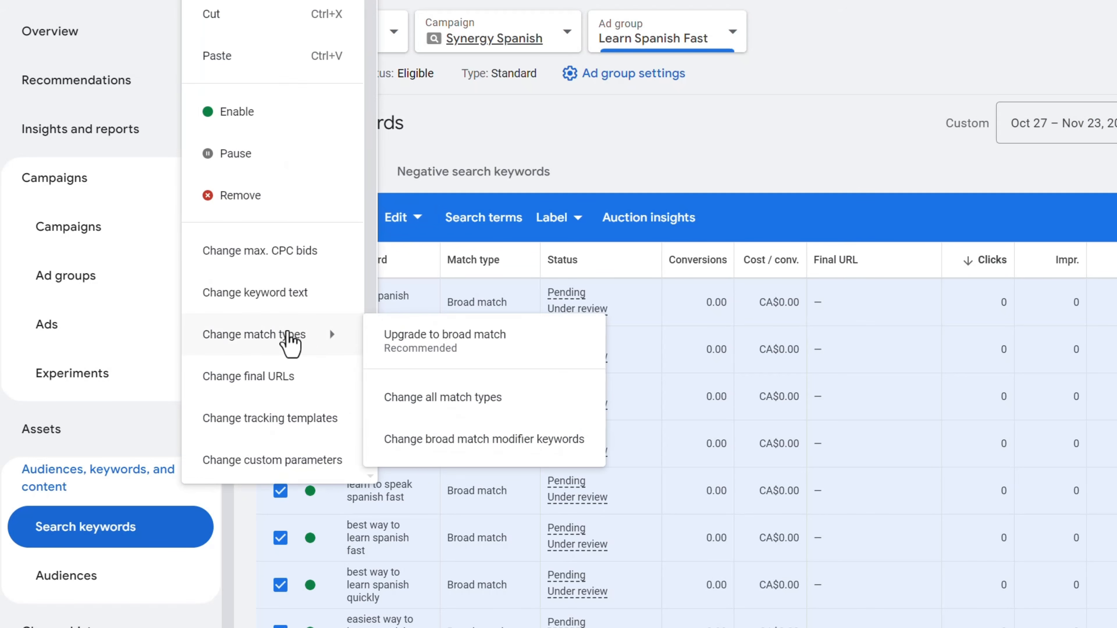
{"action": "left_click", "coordinate": [484, 398]}
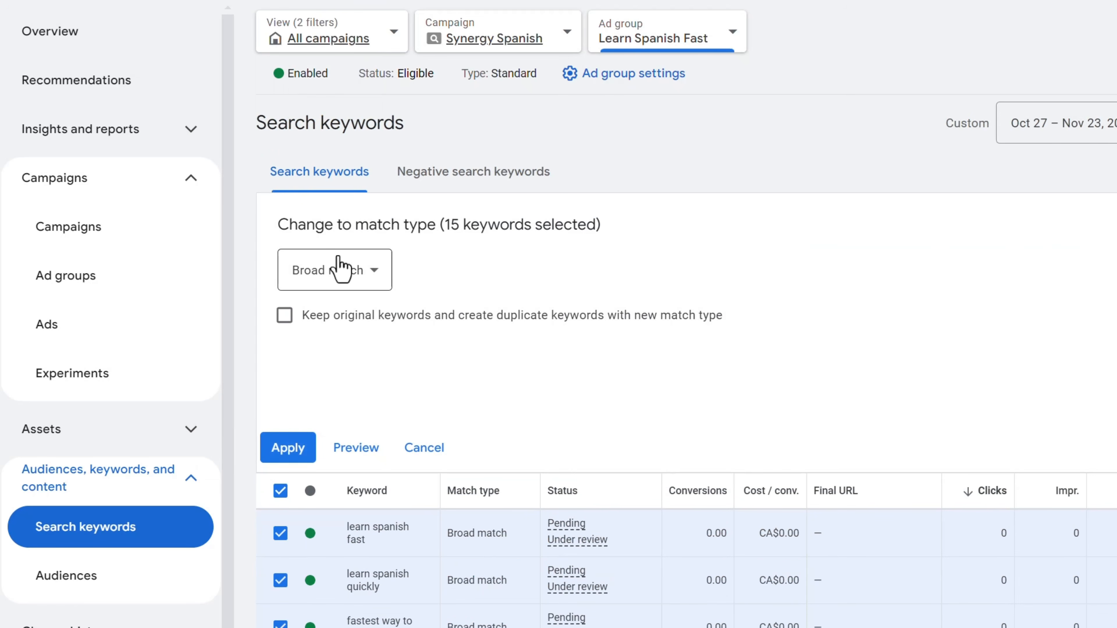
{"action": "left_click", "coordinate": [319, 282]}
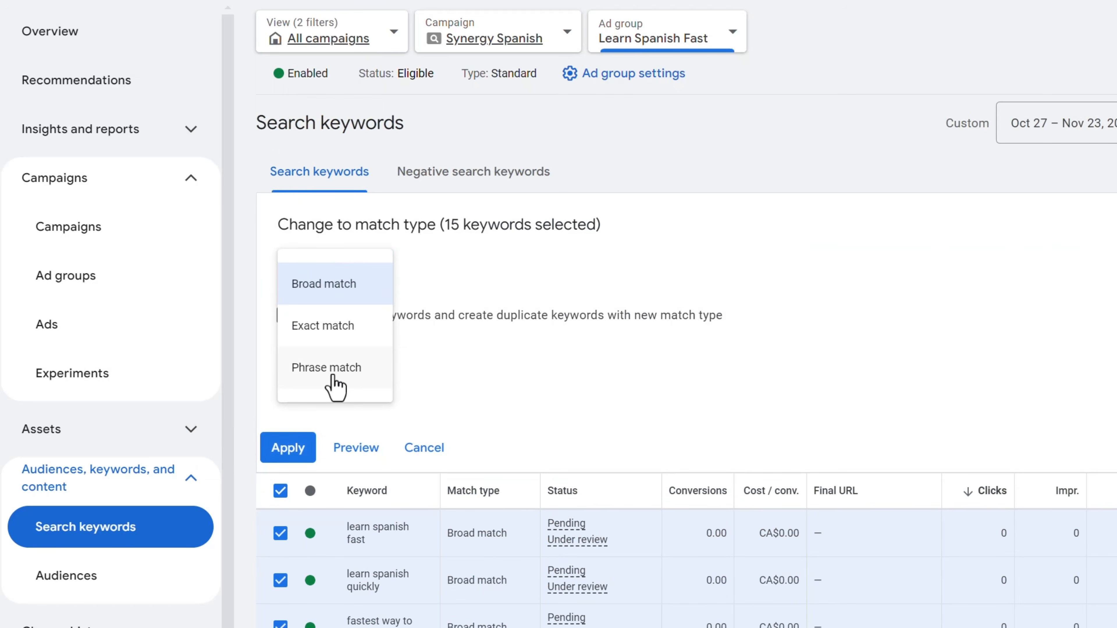
{"action": "left_click", "coordinate": [308, 326]}
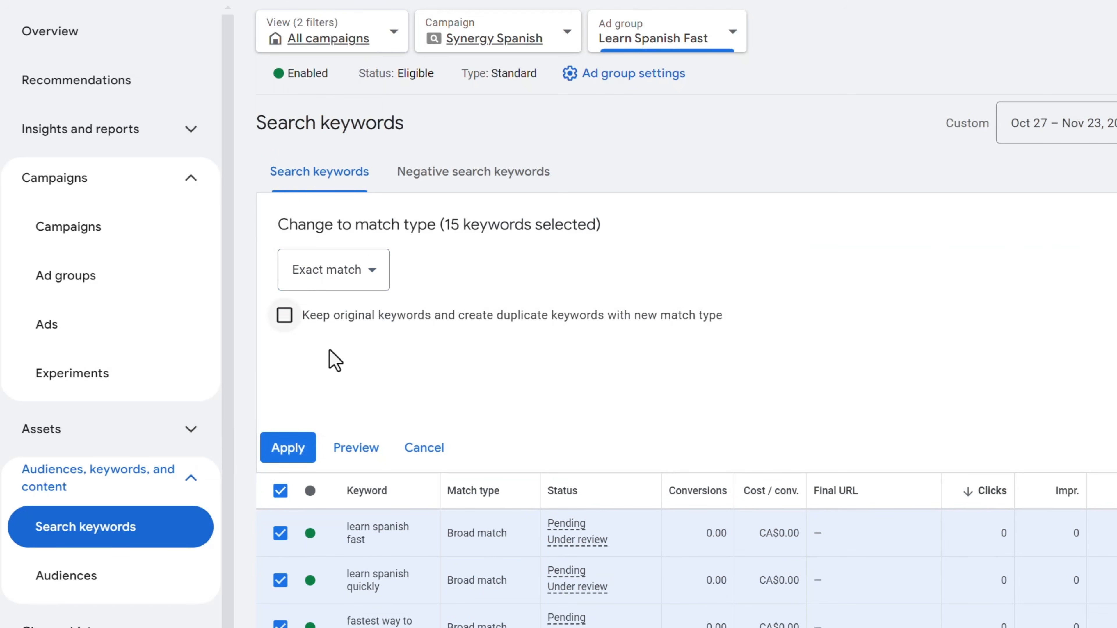
{"action": "left_click", "coordinate": [298, 436]}
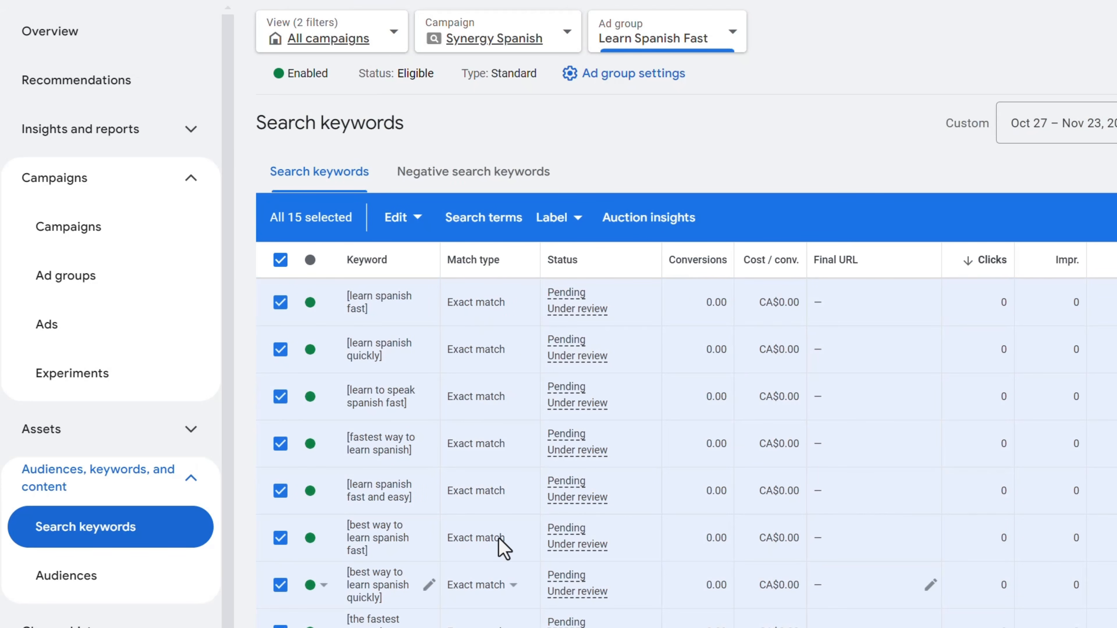
Raise the number of rows shown in the keyword table to the option between 100 and 500.
{"action": "scroll", "coordinate": [499, 542], "scroll_direction": "down", "scroll_amount": 4}
{"action": "scroll", "coordinate": [501, 550], "scroll_direction": "up", "scroll_amount": 4}
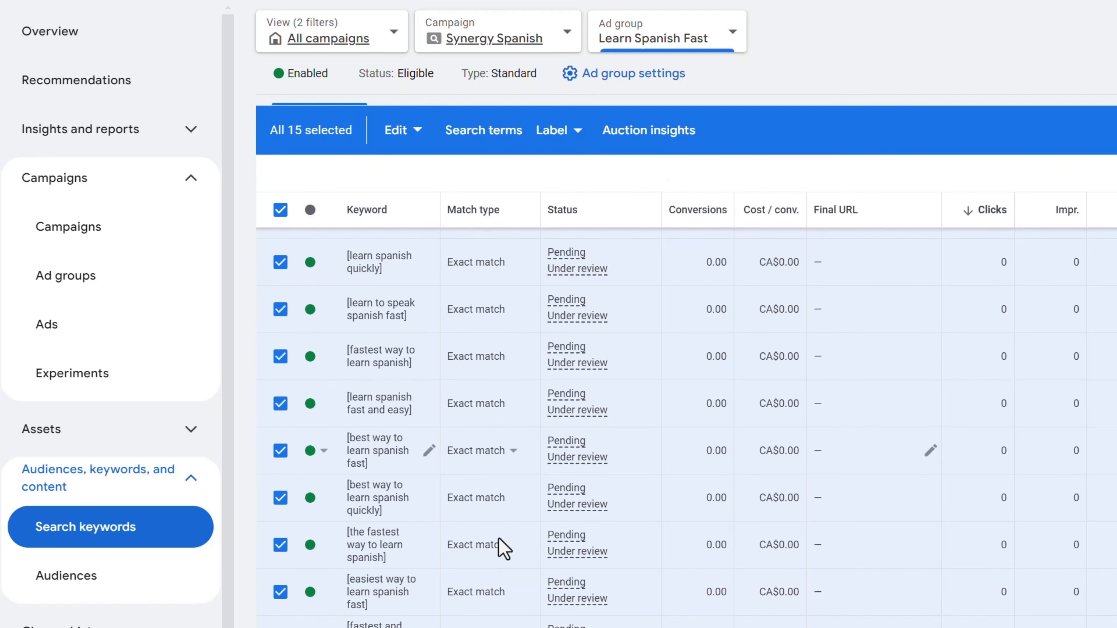
{"action": "scroll", "coordinate": [501, 550], "scroll_direction": "down", "scroll_amount": 5}
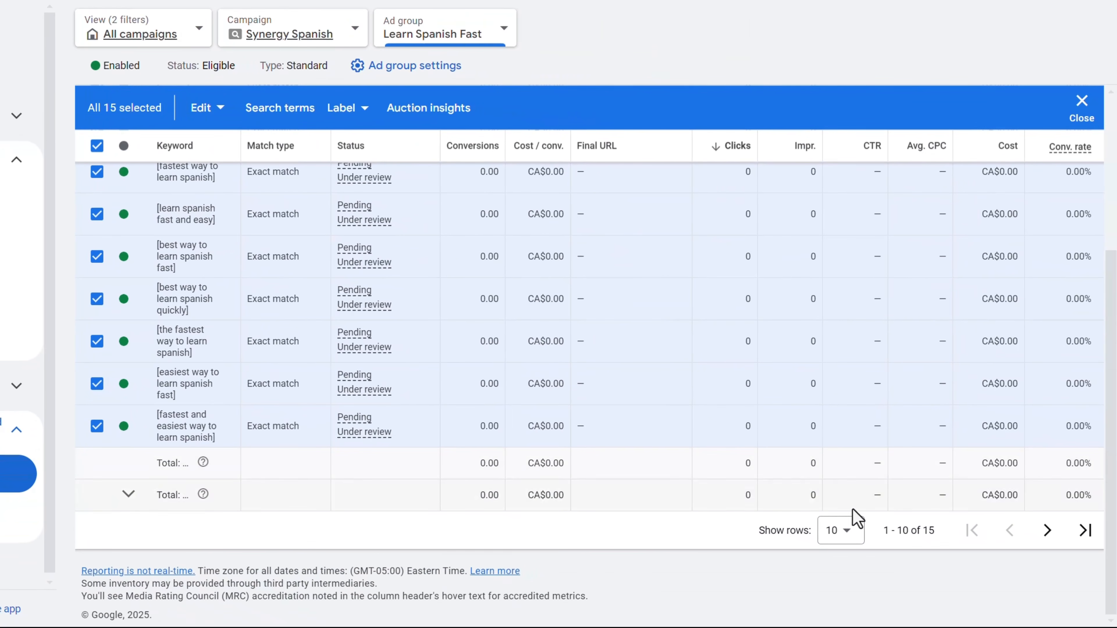
{"action": "left_click", "coordinate": [839, 531]}
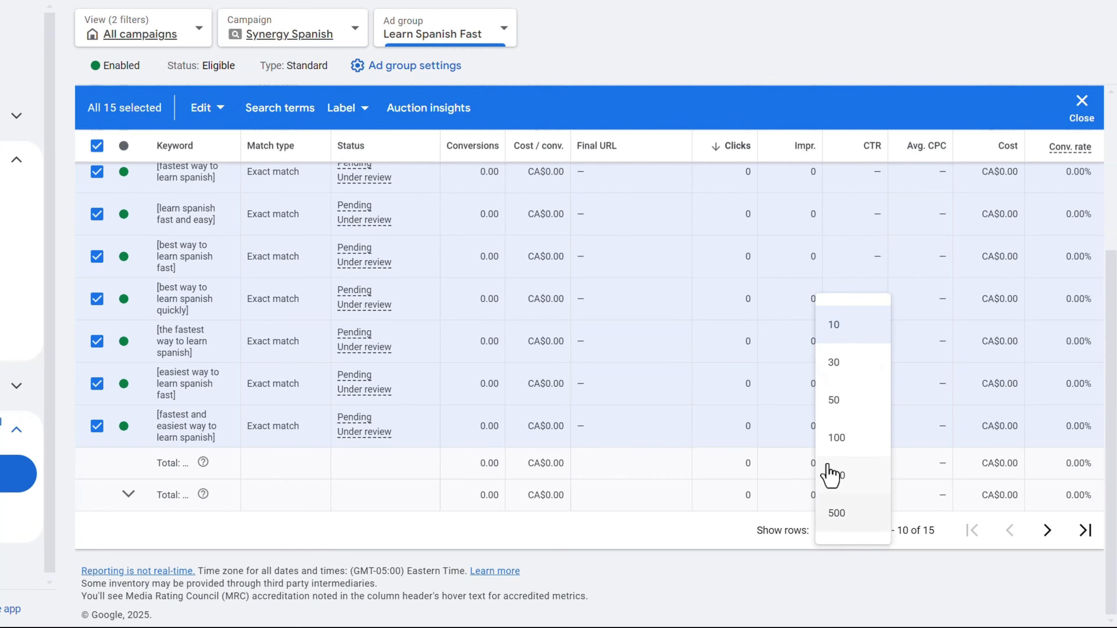
{"action": "left_click", "coordinate": [838, 479]}
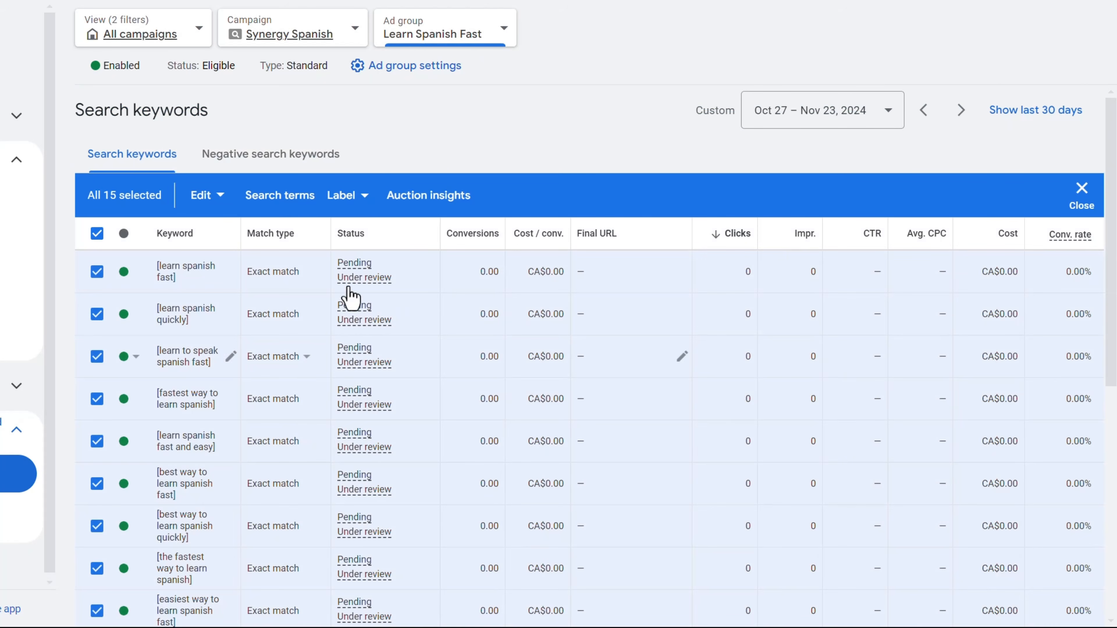
Clear the keyword selection and look through the full list of exact match keywords.
{"action": "left_click", "coordinate": [97, 233]}
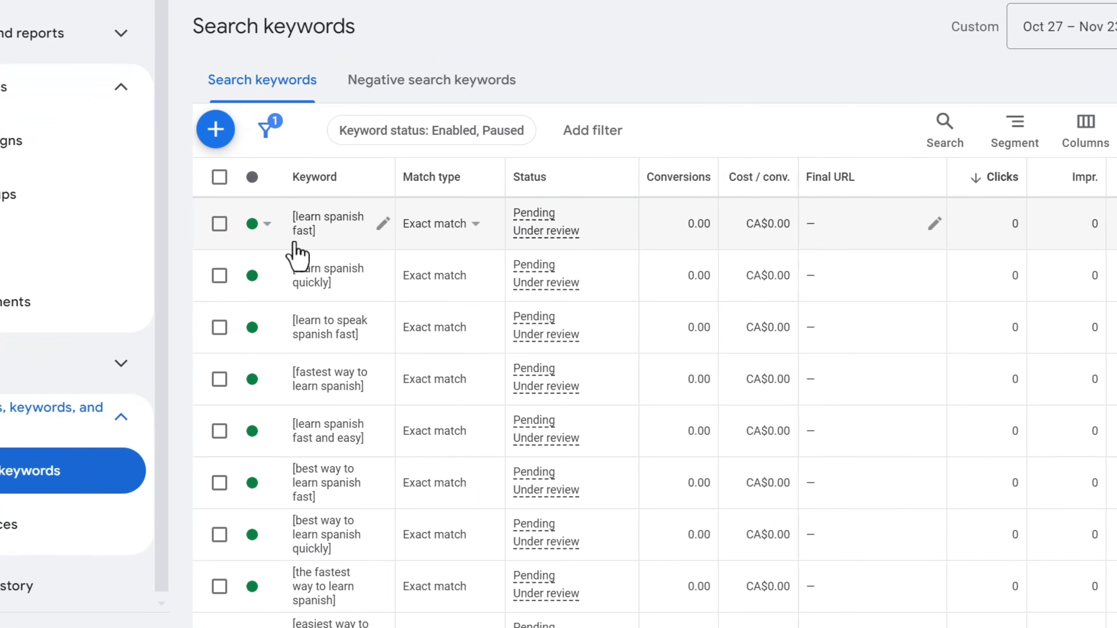
{"action": "scroll", "coordinate": [351, 325], "scroll_direction": "down", "scroll_amount": 4}
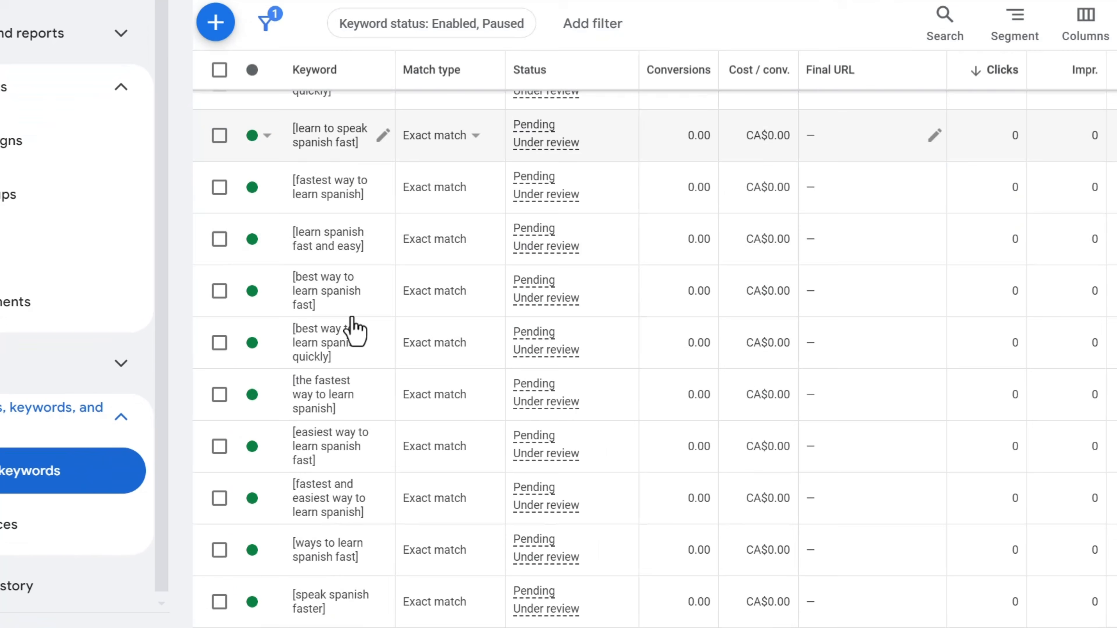
{"action": "scroll", "coordinate": [354, 330], "scroll_direction": "down", "scroll_amount": 2}
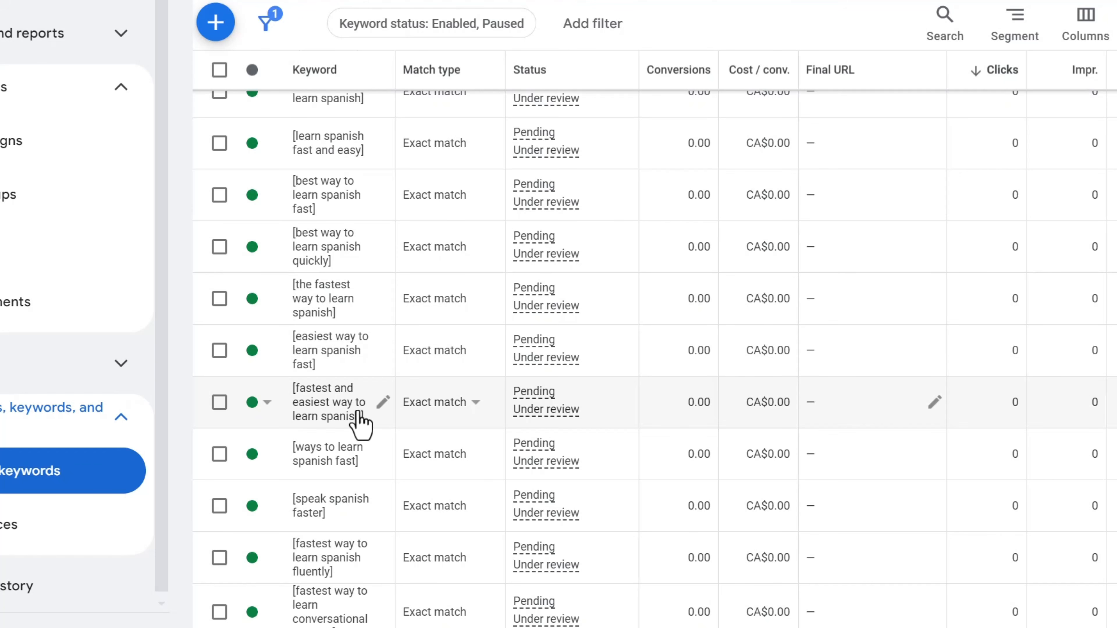
Change the keyword "fastest and easiest way to learn spanish" to Broad match.
{"action": "left_click", "coordinate": [447, 407]}
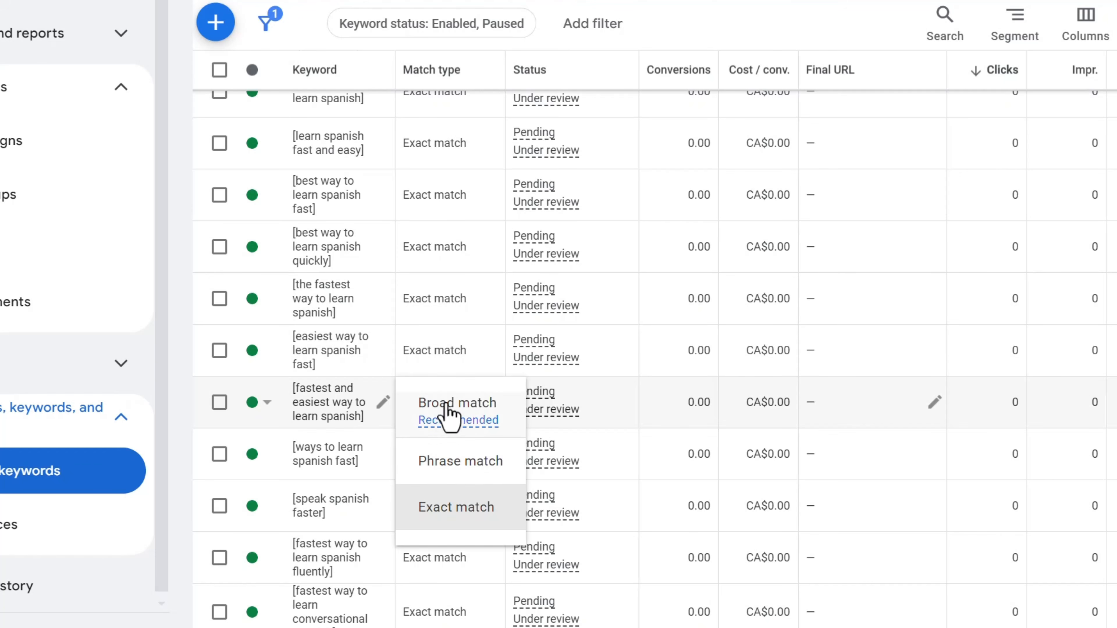
{"action": "left_click", "coordinate": [446, 406]}
{"action": "scroll", "coordinate": [433, 367], "scroll_direction": "down", "scroll_amount": 1}
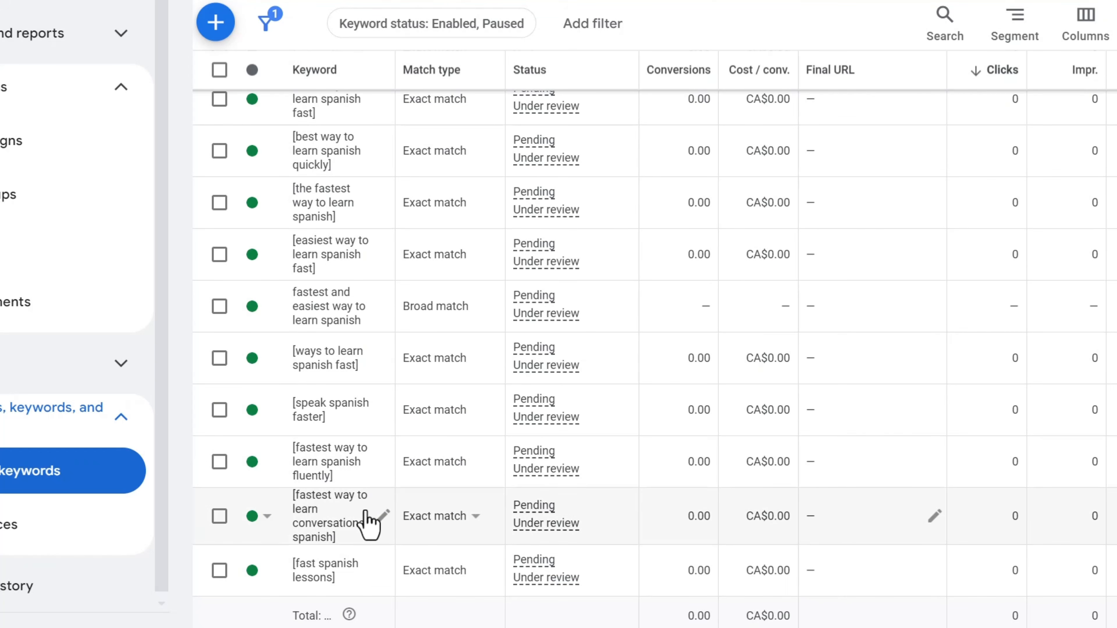
Change the keyword "fastest way to learn conversational spanish" to Broad match.
{"action": "scroll", "coordinate": [366, 531], "scroll_direction": "up", "scroll_amount": 2}
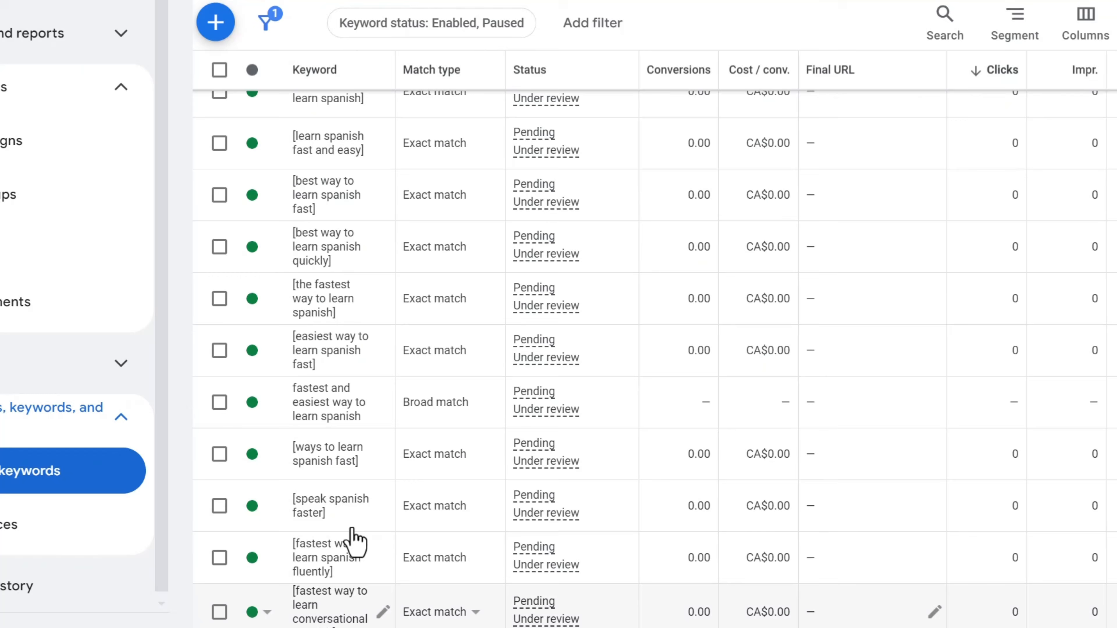
{"action": "scroll", "coordinate": [357, 505], "scroll_direction": "up", "scroll_amount": 5}
{"action": "scroll", "coordinate": [392, 462], "scroll_direction": "down", "scroll_amount": 7}
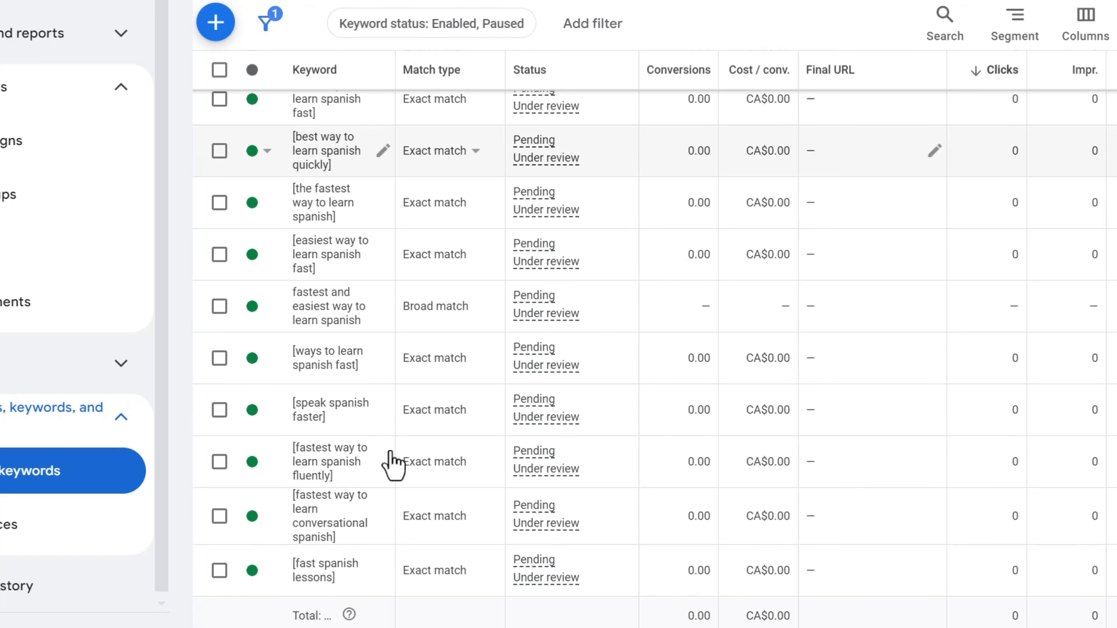
{"action": "left_click", "coordinate": [434, 525]}
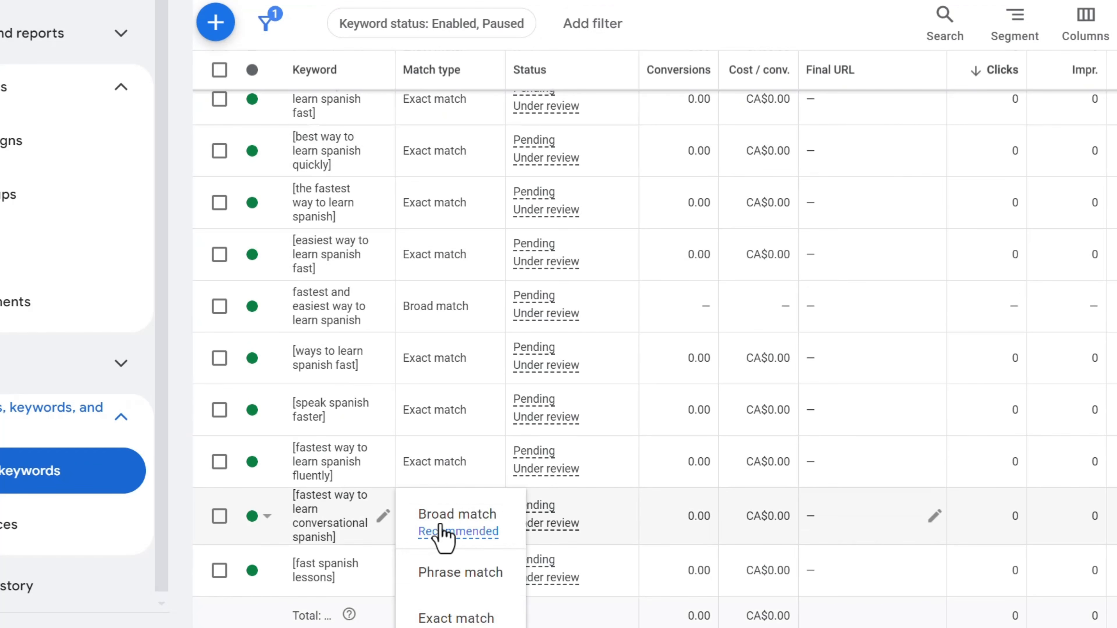
{"action": "left_click", "coordinate": [459, 524]}
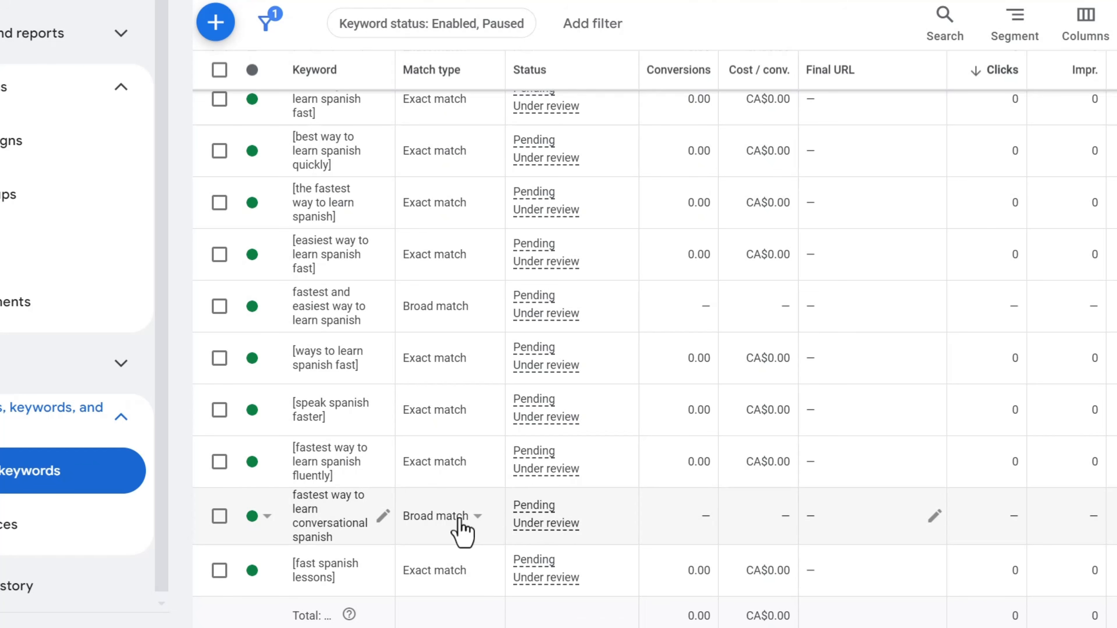
Start adding negative keywords and set them to apply to the Synergy Spanish campaign instead of the ad group.
{"action": "scroll", "coordinate": [461, 532], "scroll_direction": "up", "scroll_amount": 9}
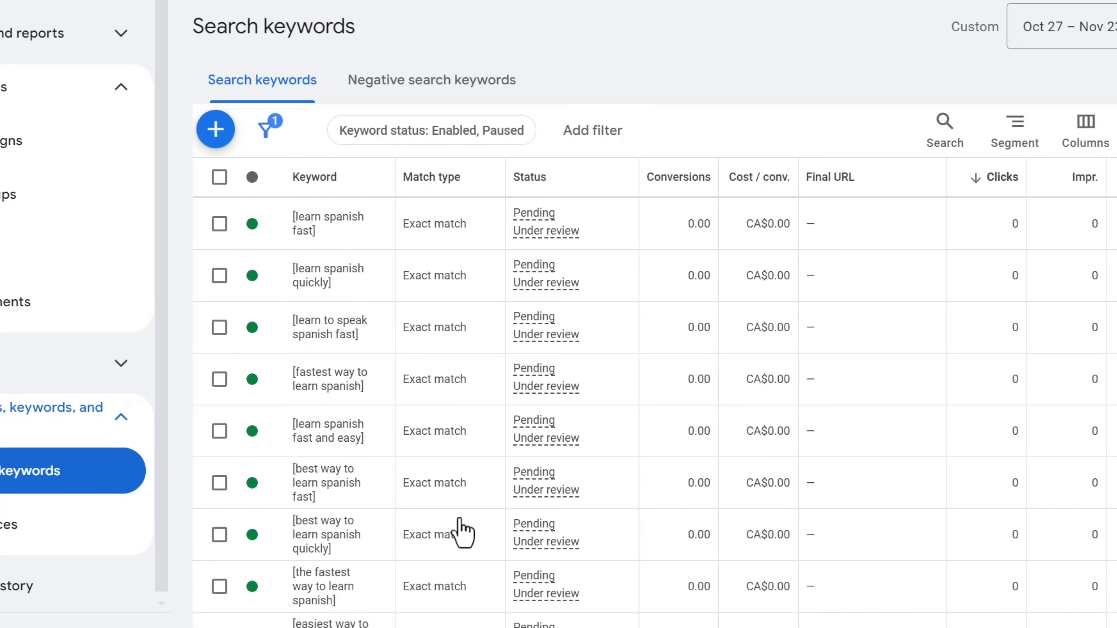
{"action": "left_click", "coordinate": [473, 85]}
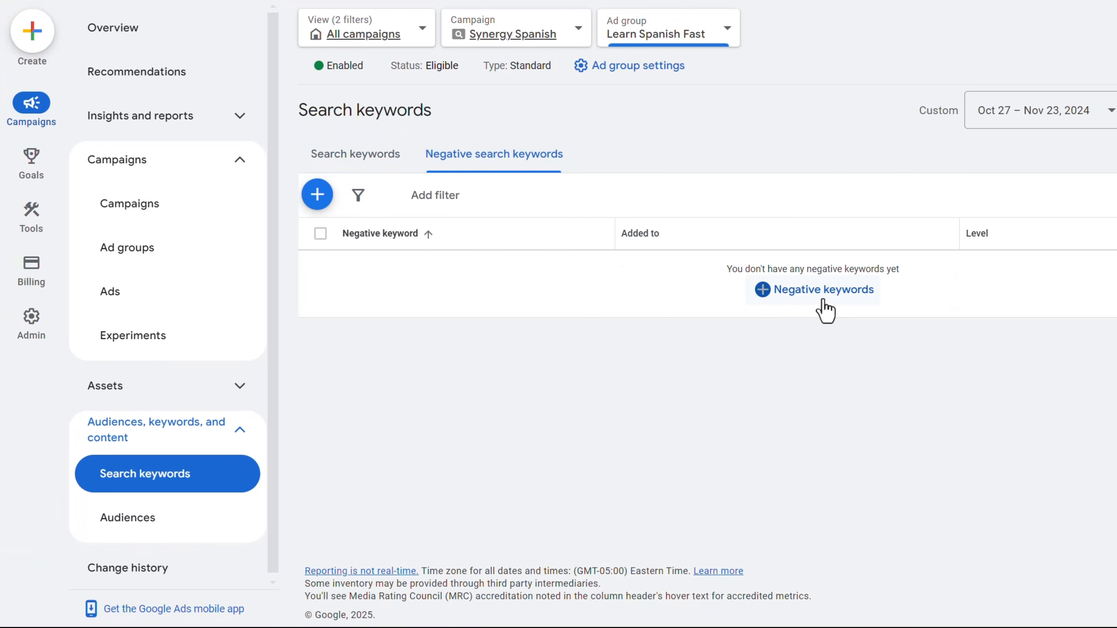
{"action": "left_click", "coordinate": [818, 289]}
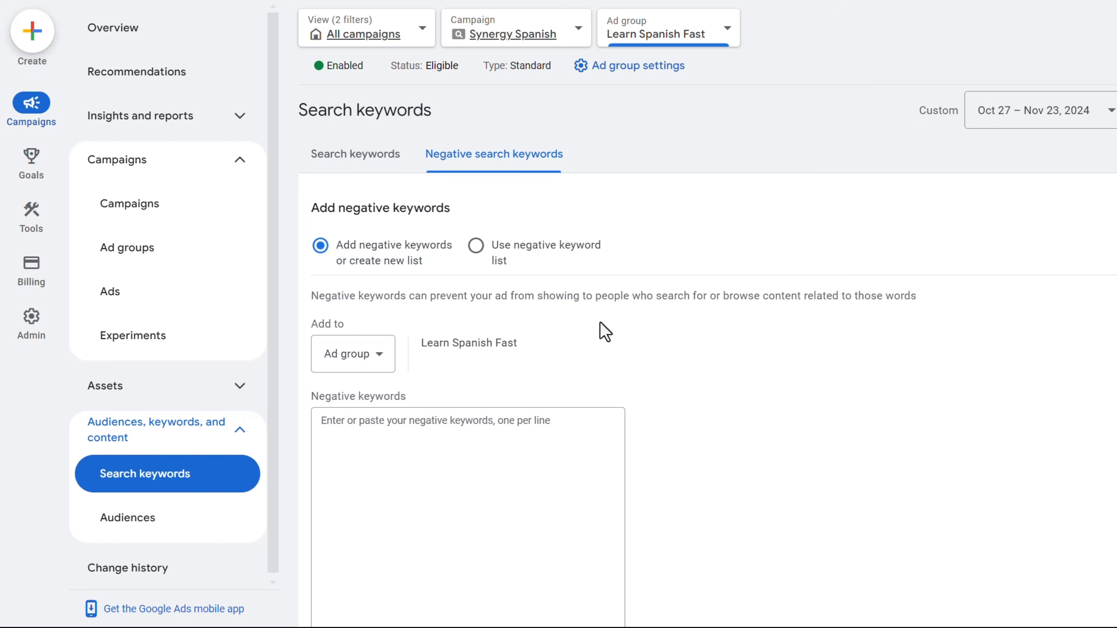
{"action": "scroll", "coordinate": [590, 346], "scroll_direction": "down", "scroll_amount": 2}
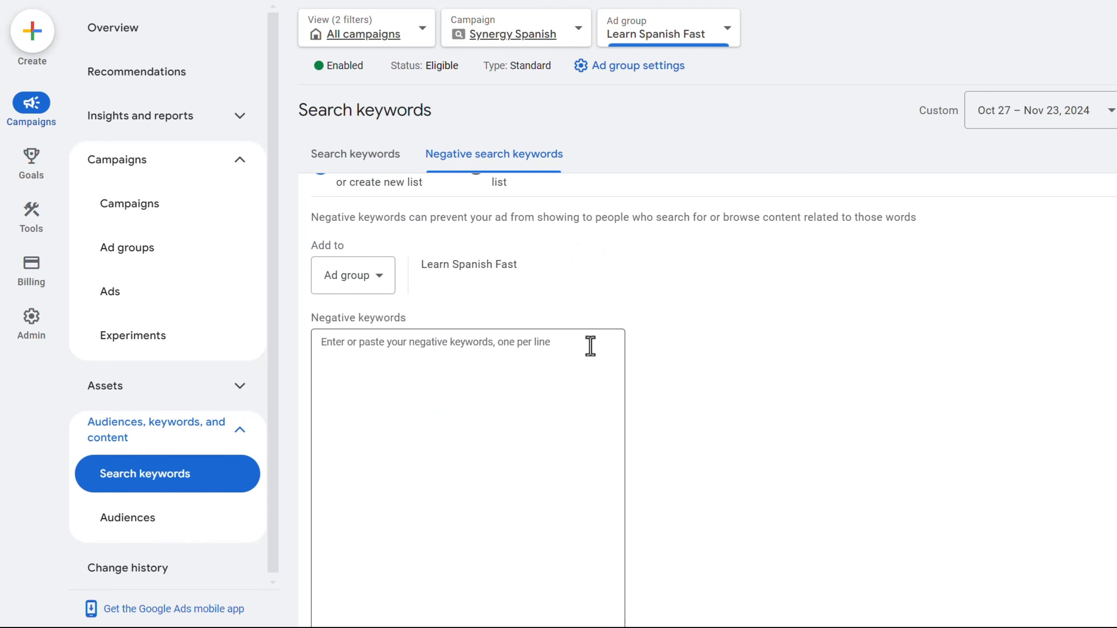
{"action": "left_click", "coordinate": [349, 287]}
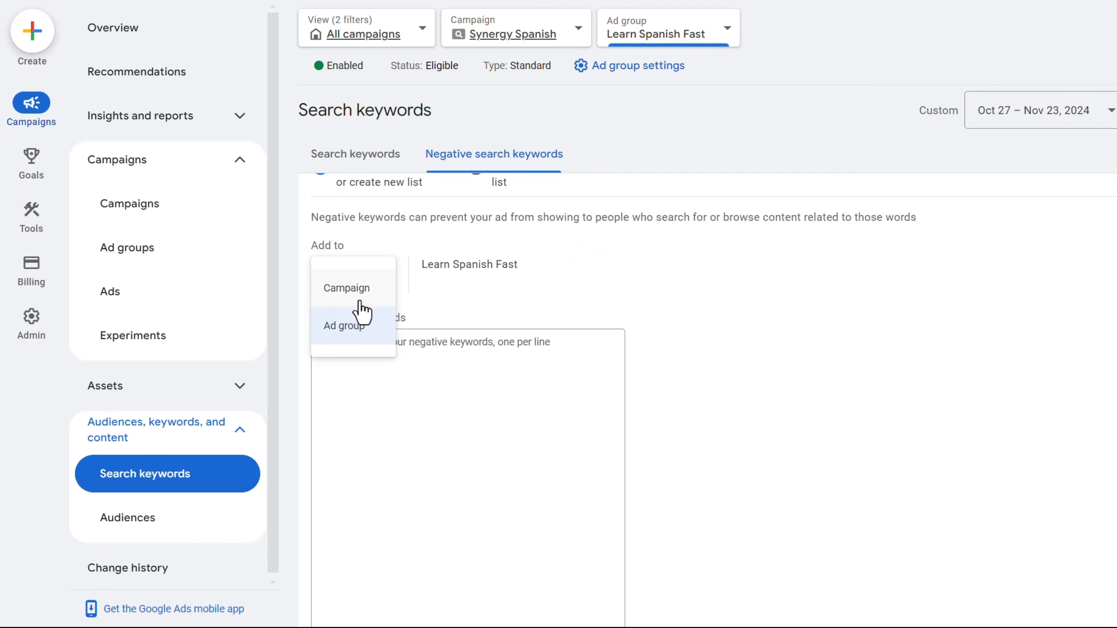
{"action": "left_click", "coordinate": [352, 290]}
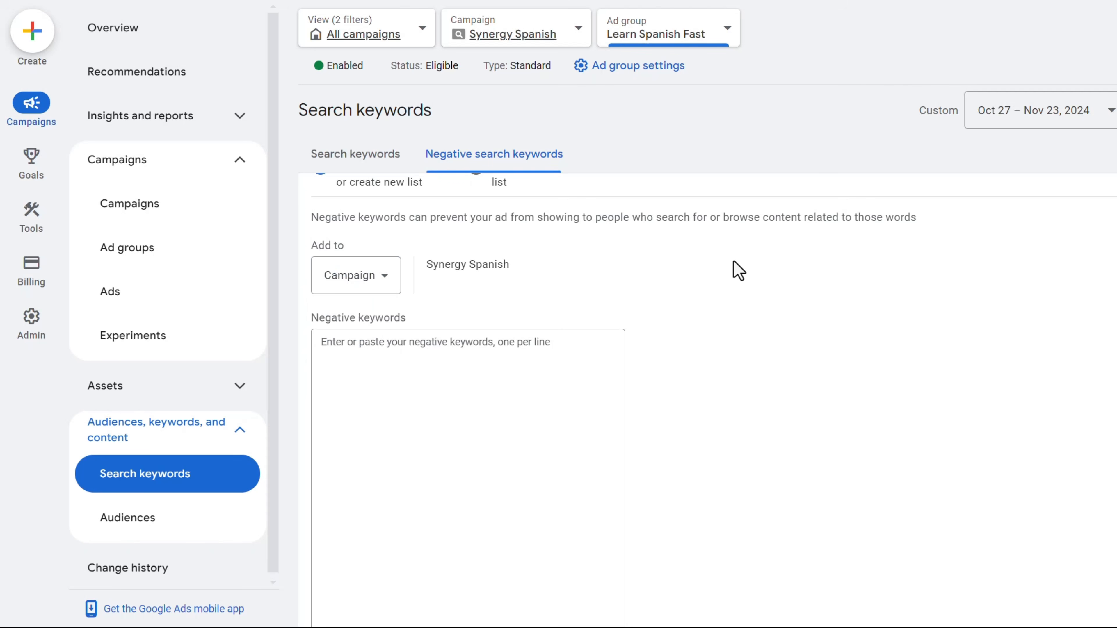
Enter "free", "cheap" and "not expensive" as negative keywords, one per line, and save them.
{"action": "scroll", "coordinate": [724, 277], "scroll_direction": "down", "scroll_amount": 2}
{"action": "left_click", "coordinate": [523, 336]}
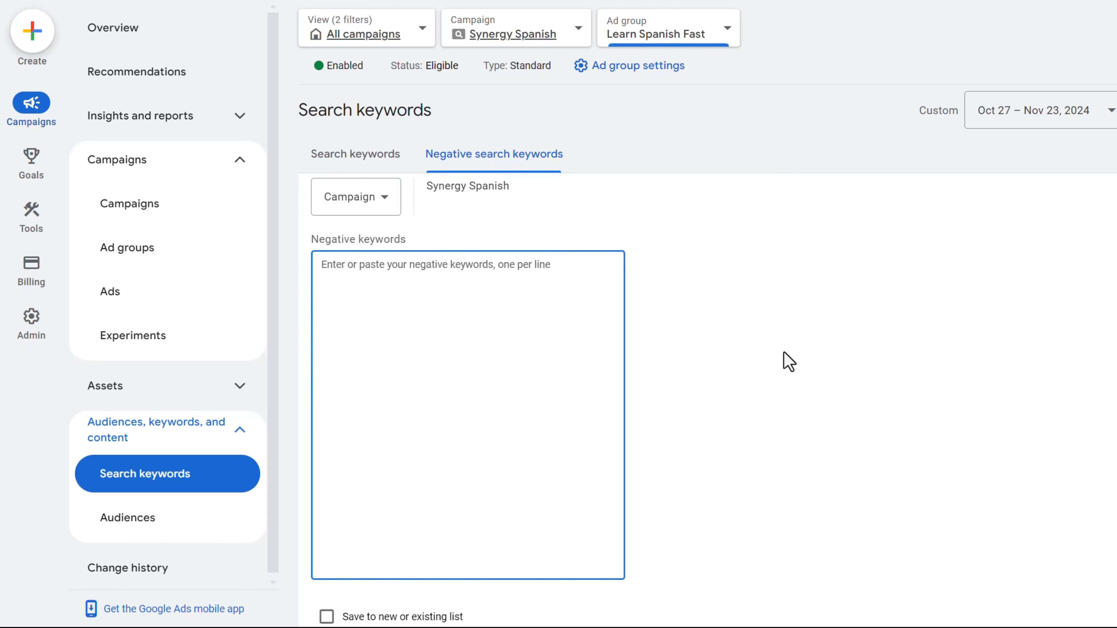
{"action": "type", "text": "free"}
{"action": "key", "text": "Return"}
{"action": "type", "text": "cheap"}
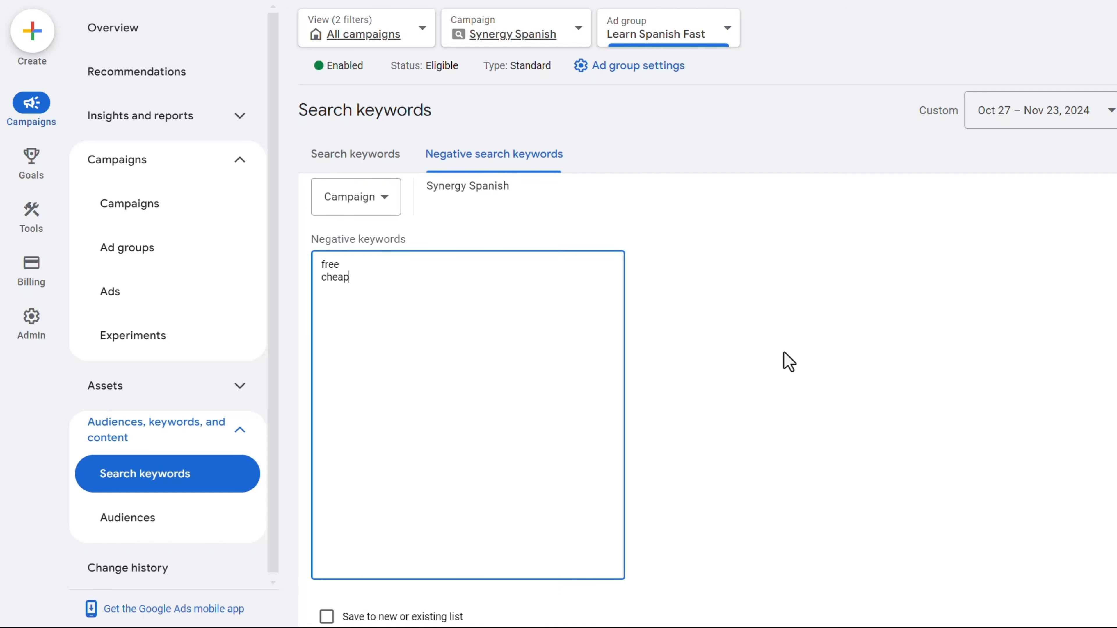
{"action": "key", "text": "Return"}
{"action": "type", "text": "not expensive"}
{"action": "scroll", "coordinate": [783, 426], "scroll_direction": "down", "scroll_amount": 3}
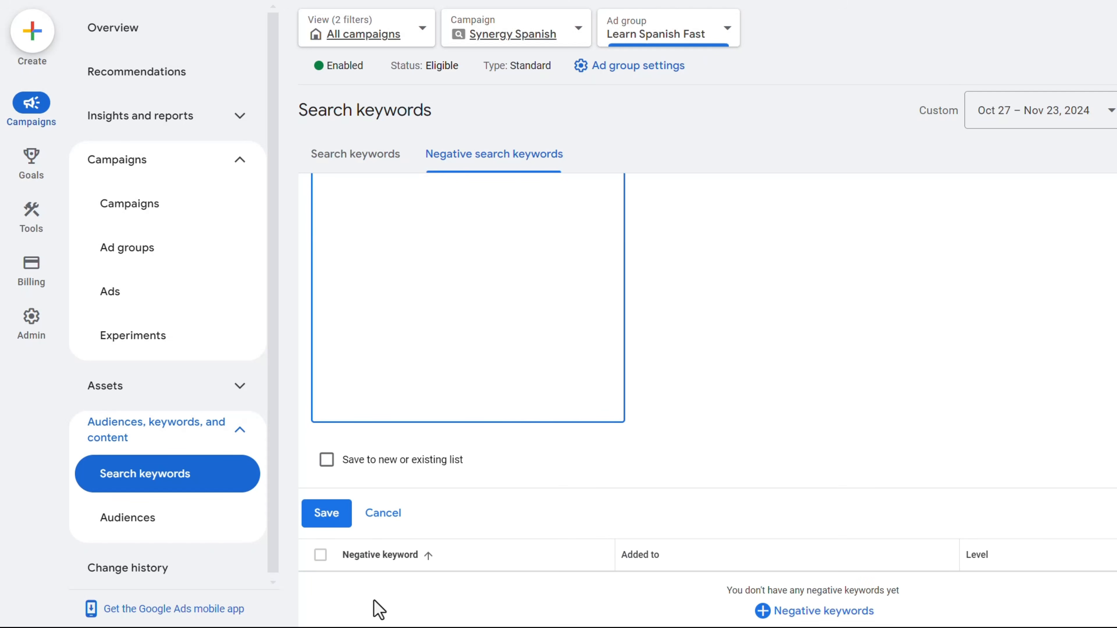
{"action": "left_click", "coordinate": [329, 518]}
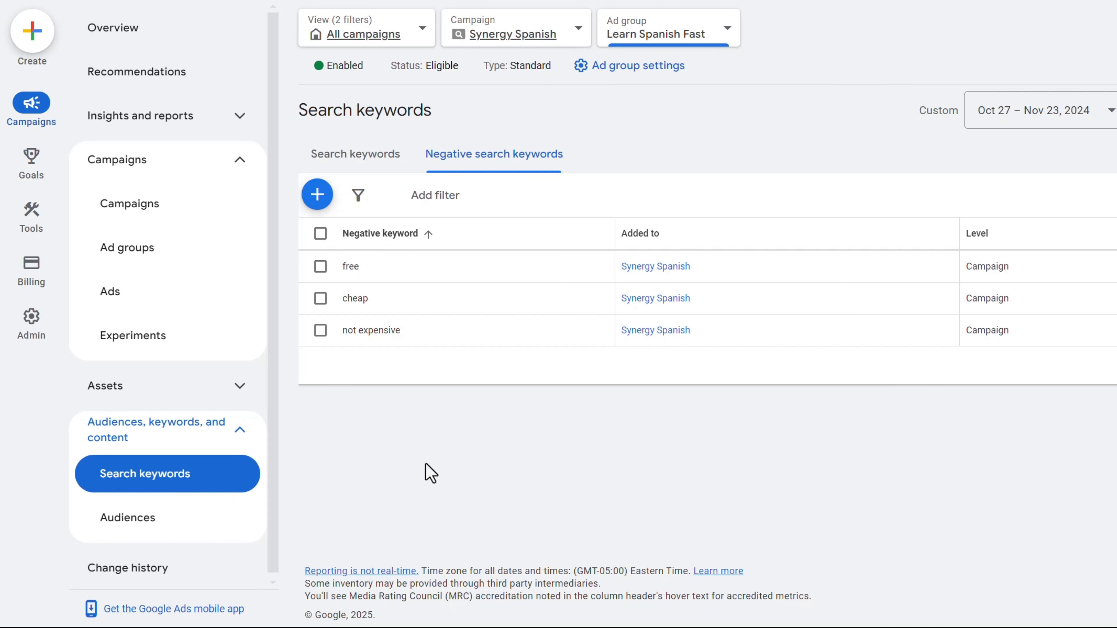
Examine the campaign-level audience segments without changing them, and return to the campaign list.
{"action": "left_click", "coordinate": [173, 518]}
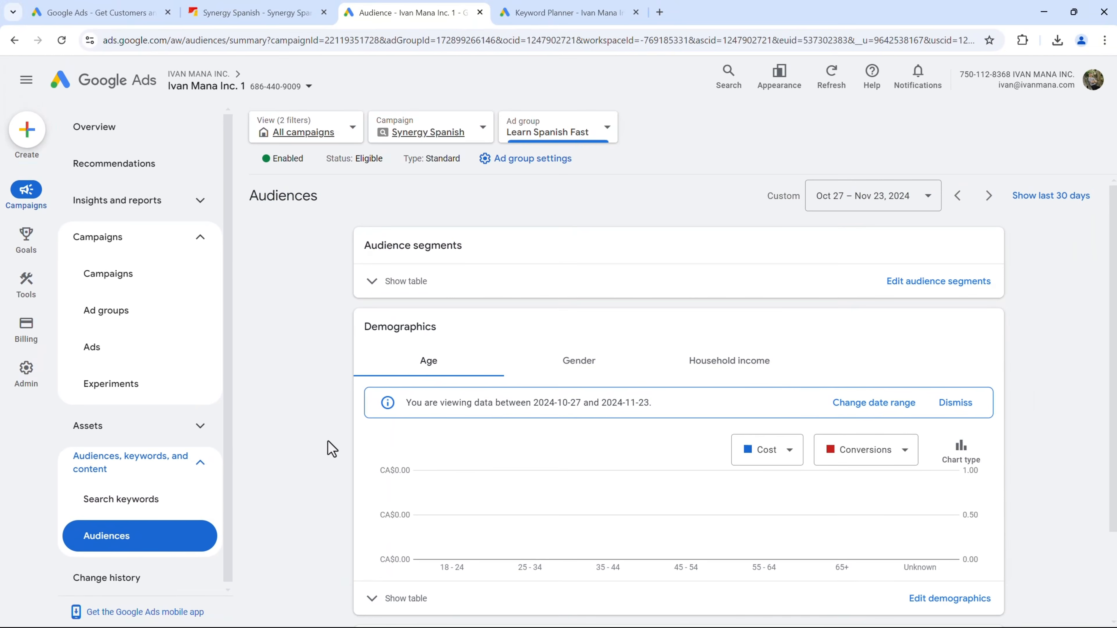
{"action": "scroll", "coordinate": [332, 448], "scroll_direction": "up", "scroll_amount": 3}
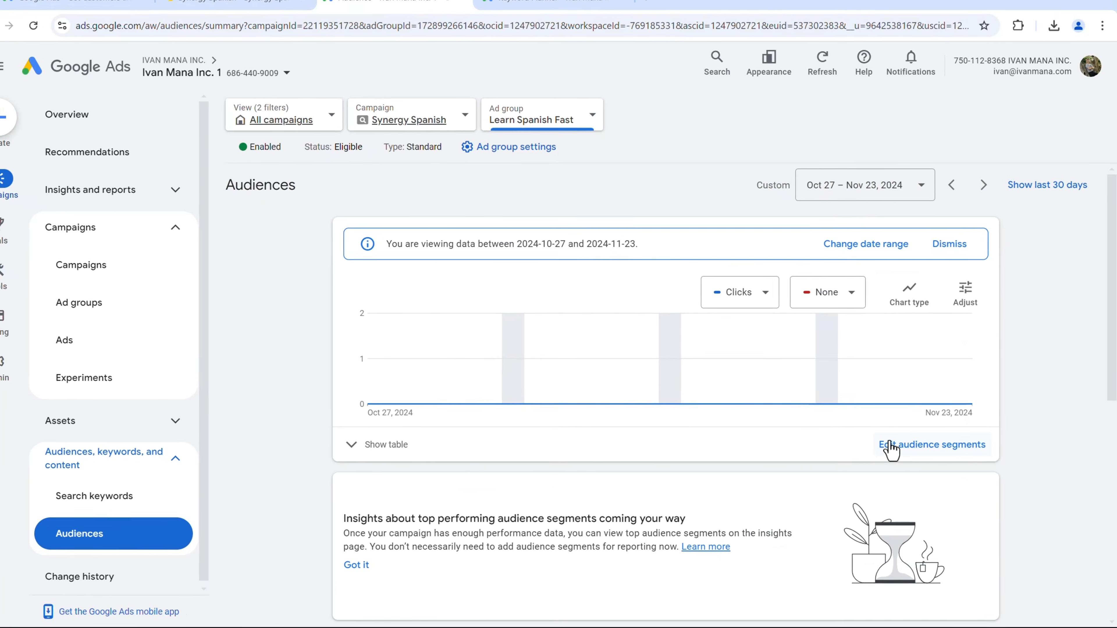
{"action": "left_click", "coordinate": [893, 449]}
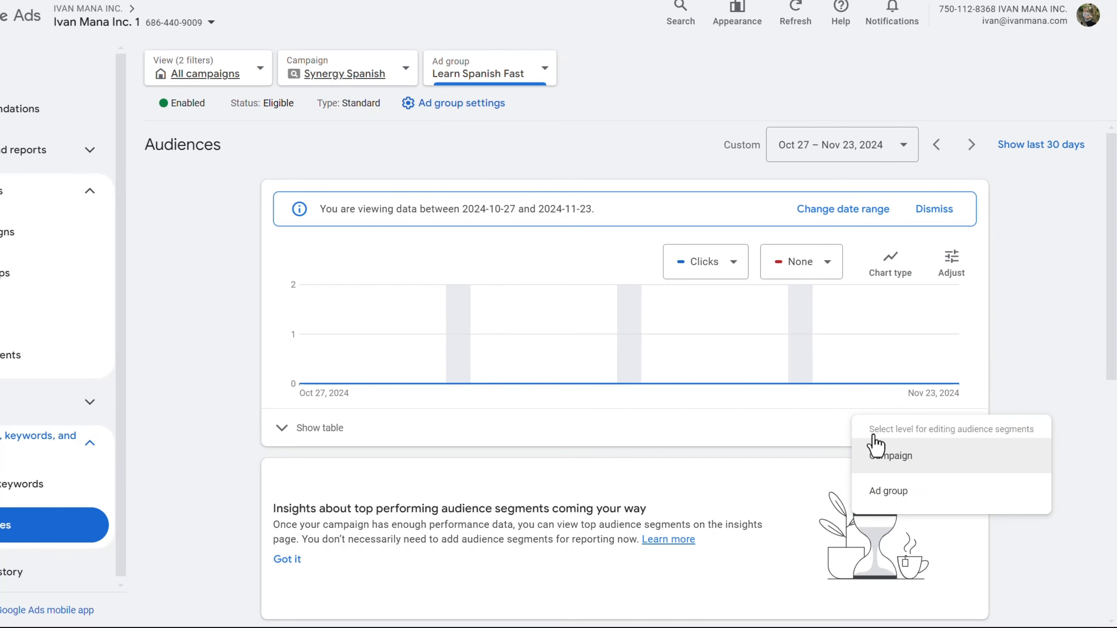
{"action": "left_click", "coordinate": [877, 453]}
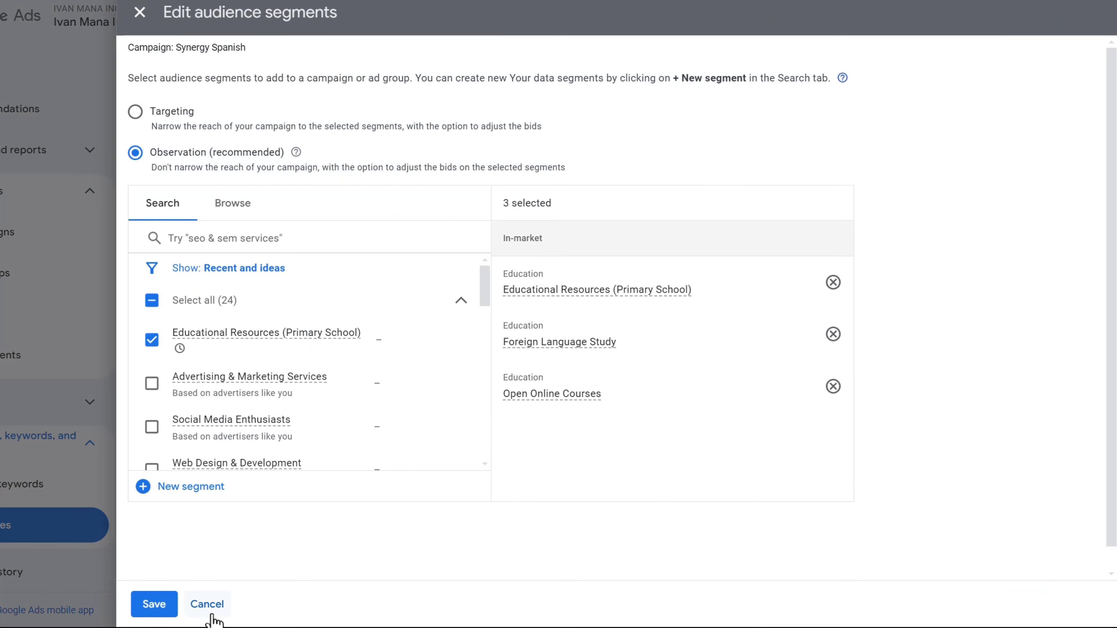
{"action": "left_click", "coordinate": [208, 606]}
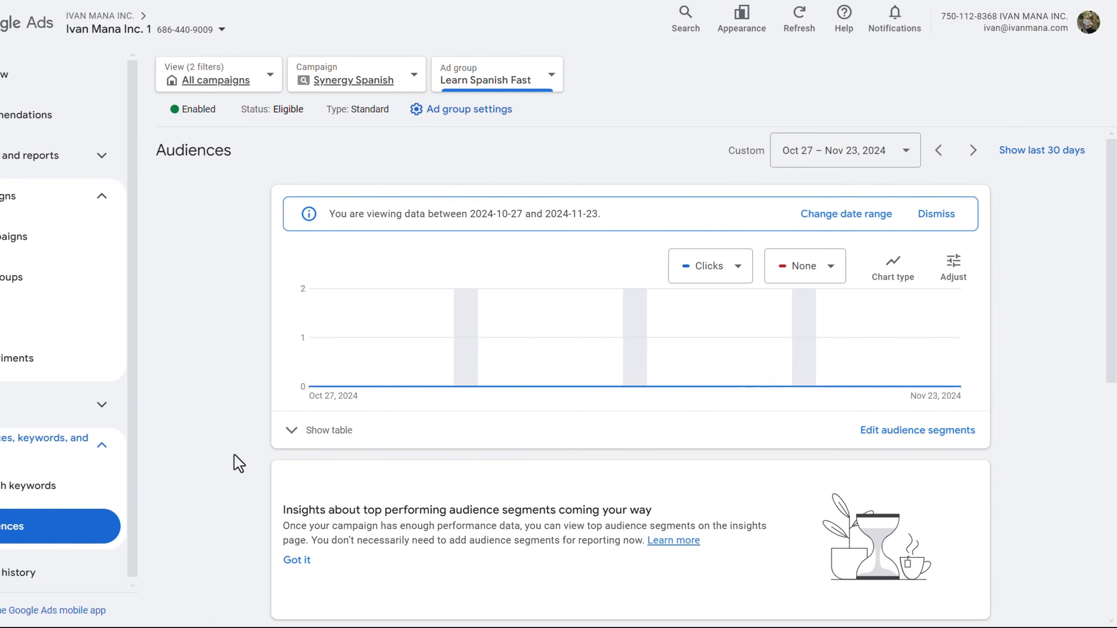
{"action": "scroll", "coordinate": [226, 453], "scroll_direction": "down", "scroll_amount": 1}
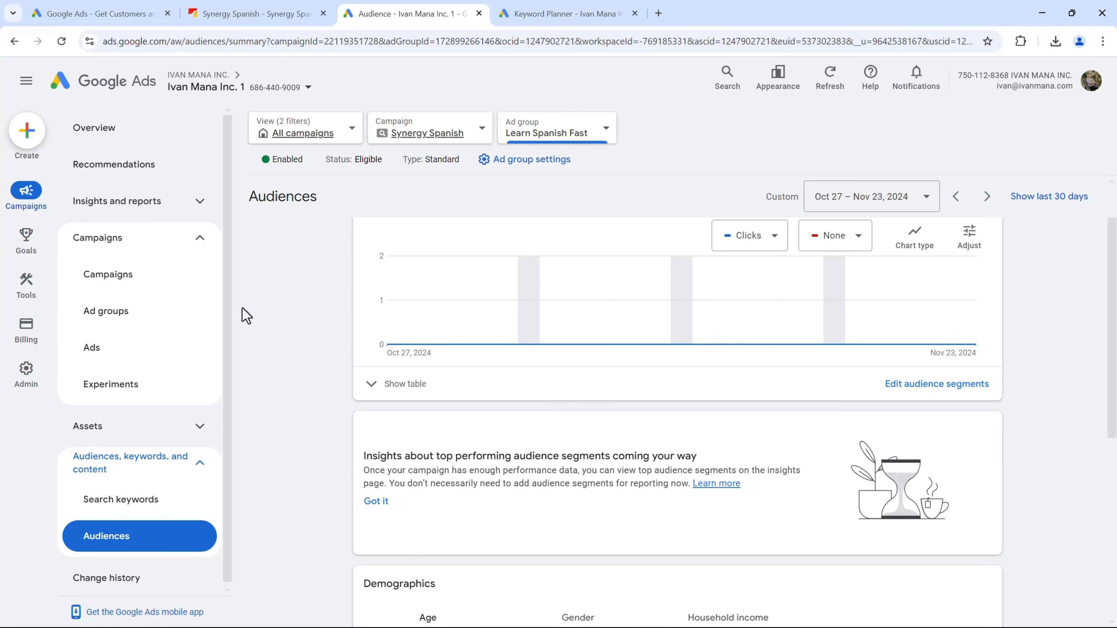
{"action": "left_click", "coordinate": [152, 277]}
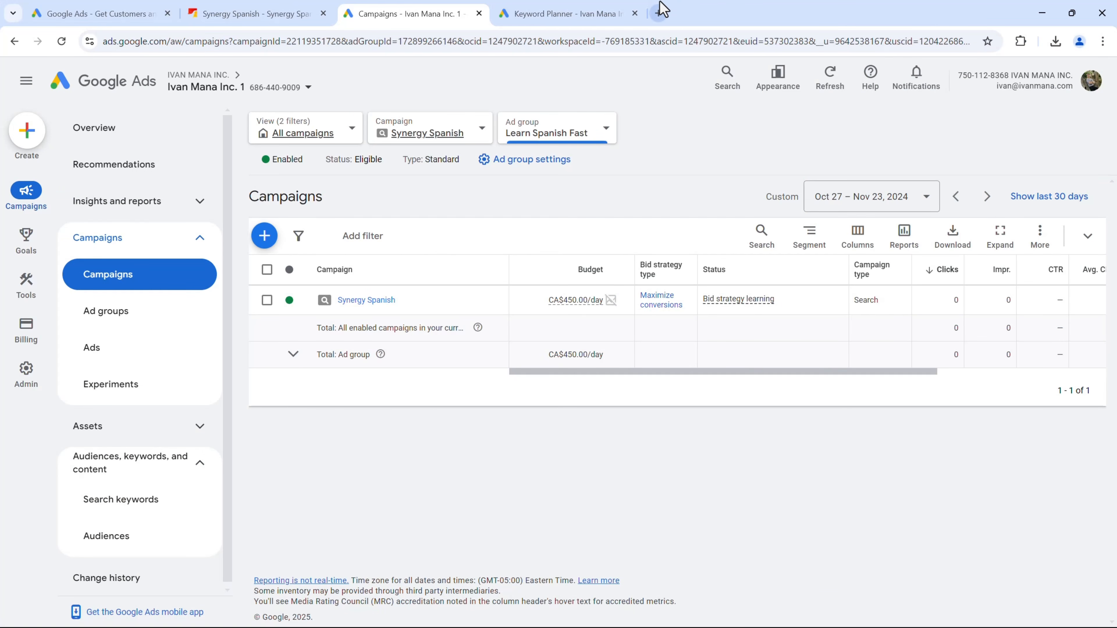
Open the training courses page at ivanmana.com/all-courses in a new browser tab.
{"action": "left_click", "coordinate": [658, 13]}
{"action": "type", "text": "ivan"}
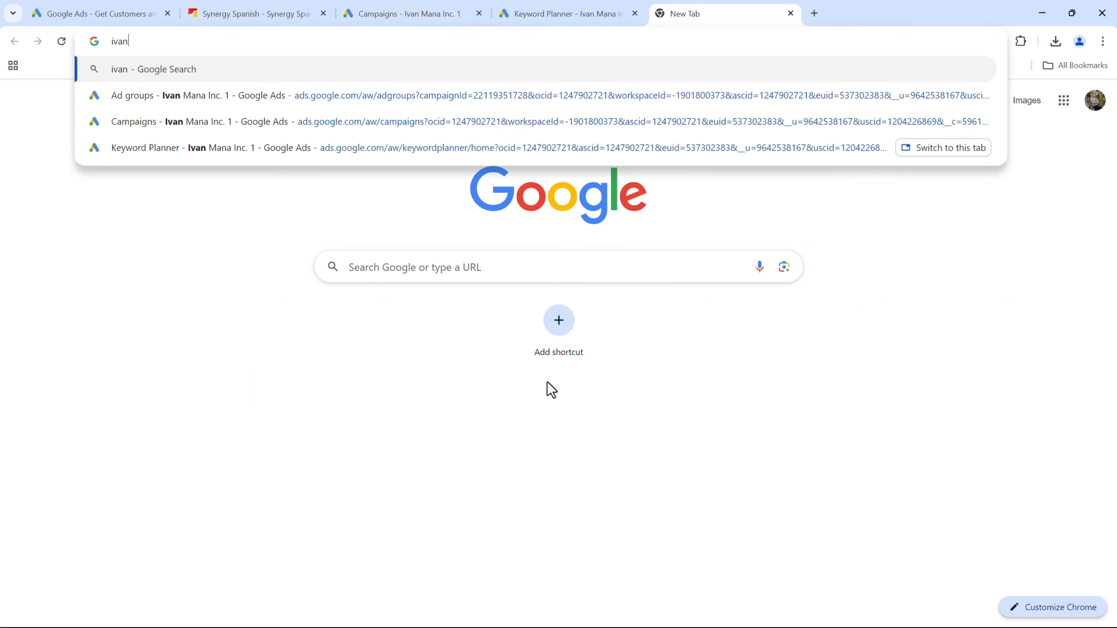
{"action": "type", "text": "mana.com/all-courses"}
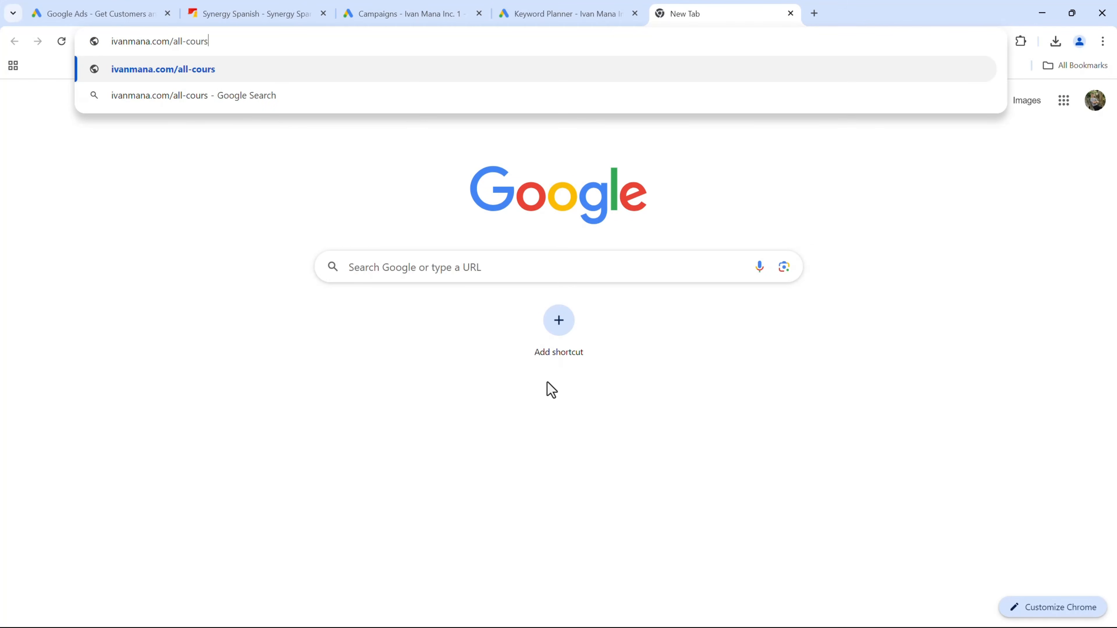
{"action": "key", "text": "Return"}
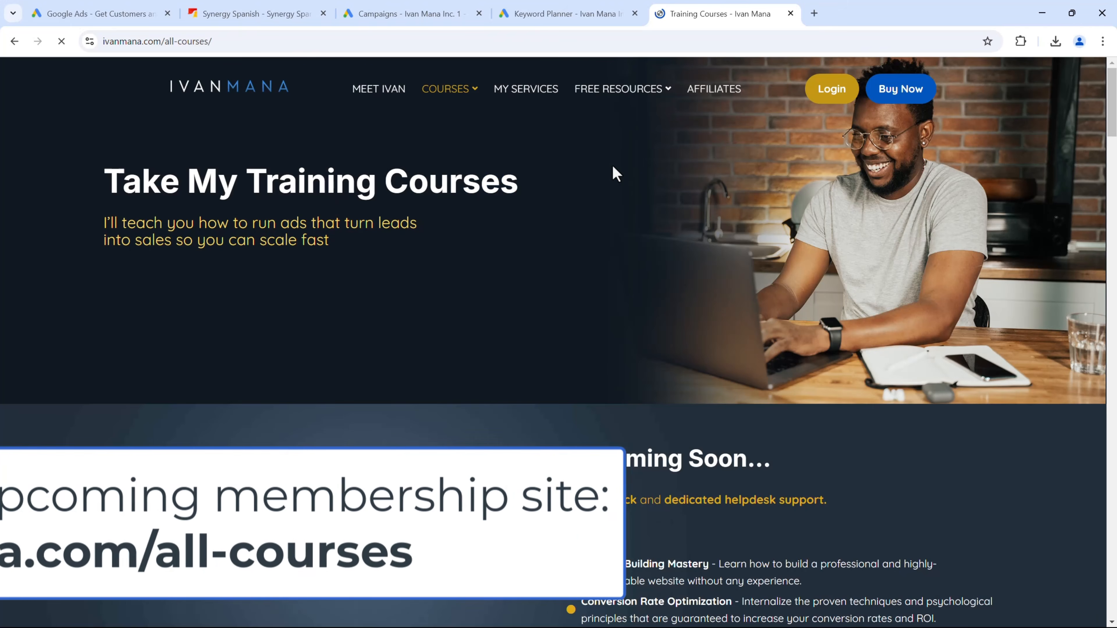
Look through the membership course list, highlighting the Google Ads Mastery description, and continue to the sign-up form.
{"action": "scroll", "coordinate": [611, 163], "scroll_direction": "down", "scroll_amount": 5}
{"action": "scroll", "coordinate": [592, 212], "scroll_direction": "down", "scroll_amount": 2}
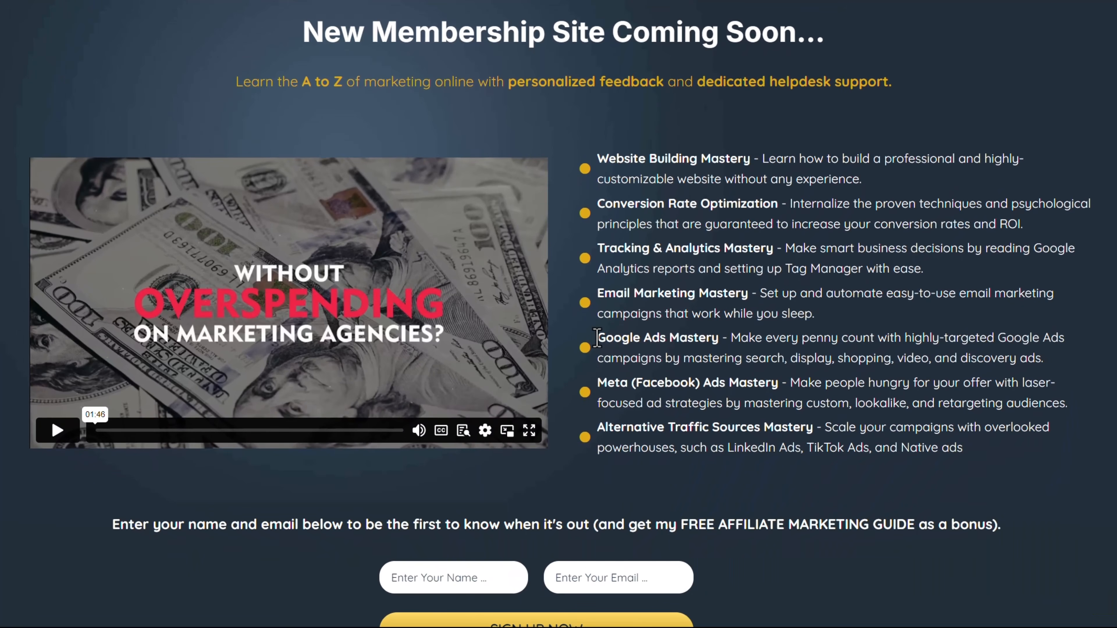
{"action": "left_click_drag", "start_coordinate": [597, 338], "coordinate": [1058, 374]}
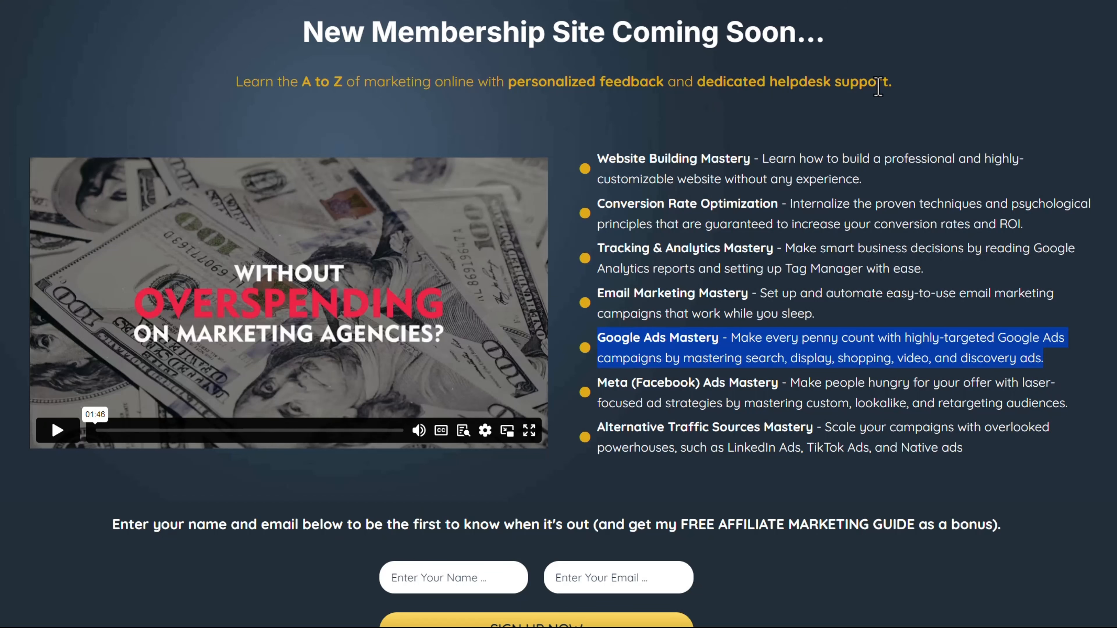
{"action": "scroll", "coordinate": [717, 340], "scroll_direction": "down", "scroll_amount": 2}
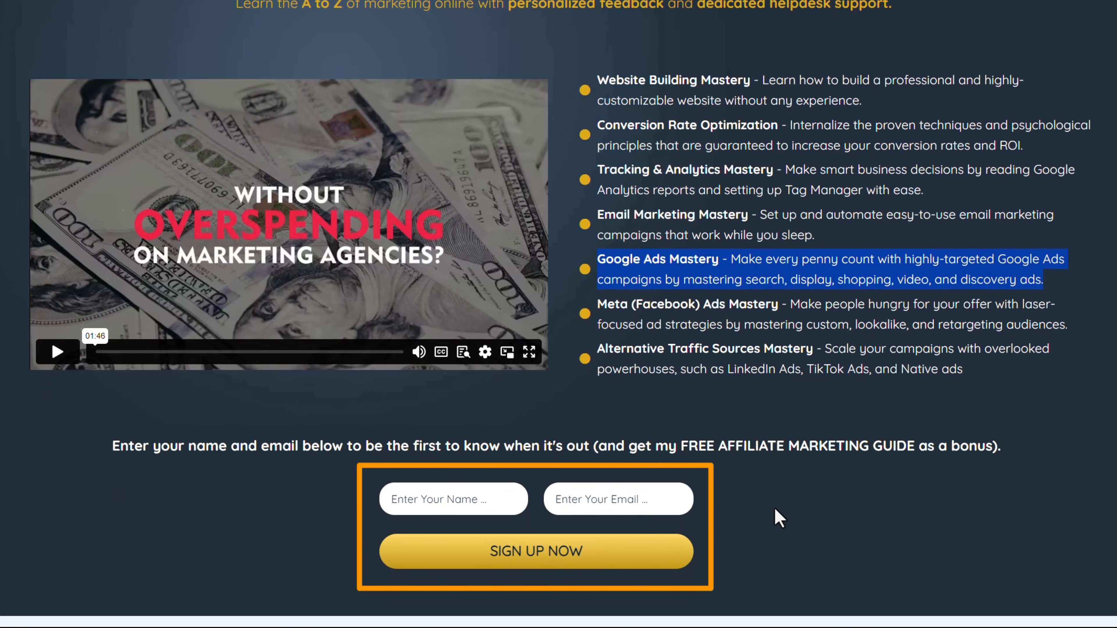
{"action": "scroll", "coordinate": [774, 519], "scroll_direction": "down", "scroll_amount": 2}
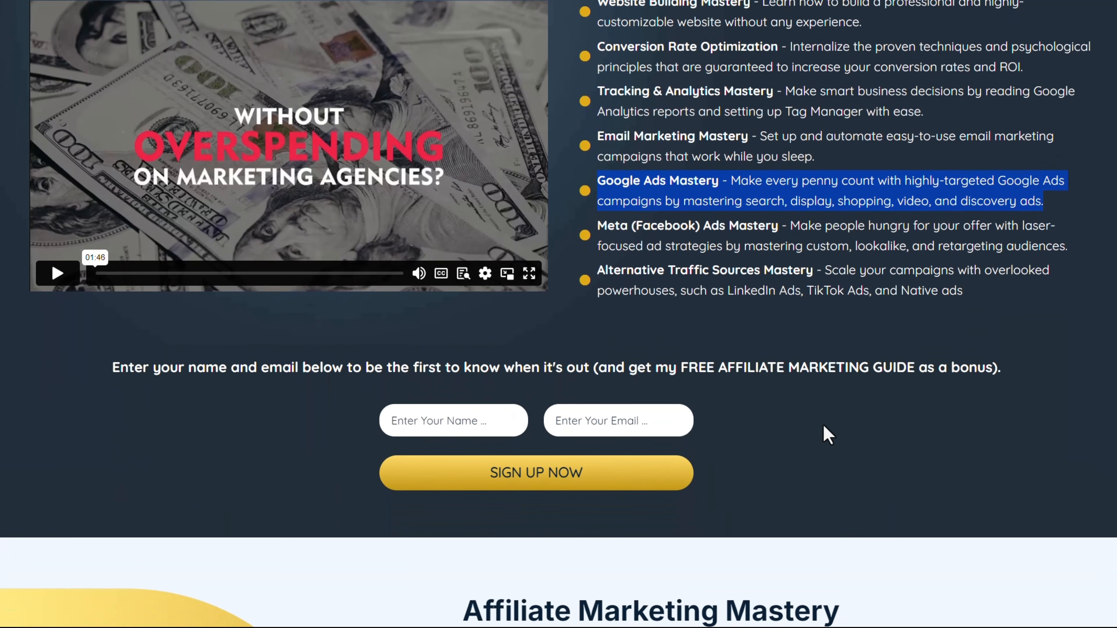